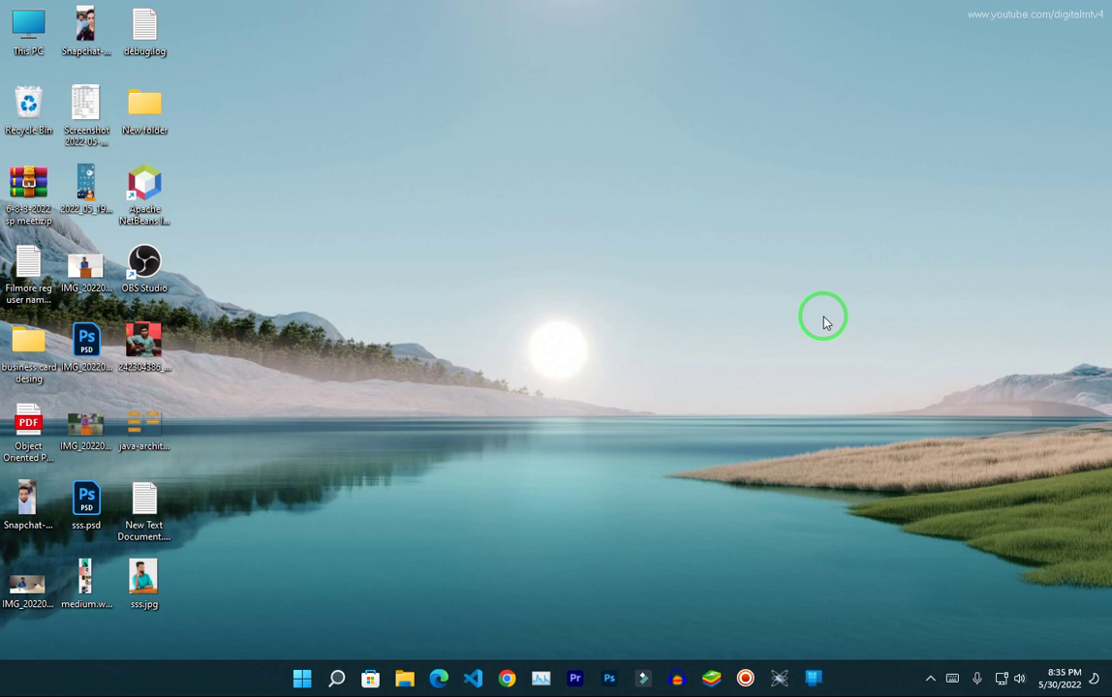
- Launch Adobe Photoshop from the taskbar and wait for its Home screen
left_click_drag(809, 326, 778, 404)
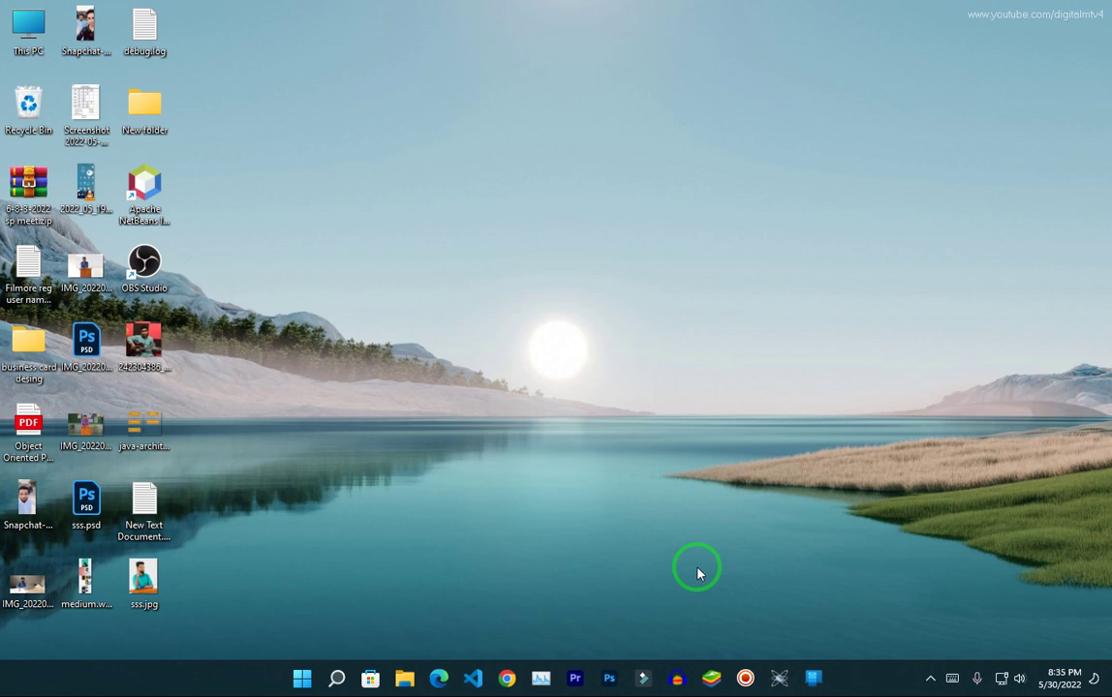
left_click(612, 675)
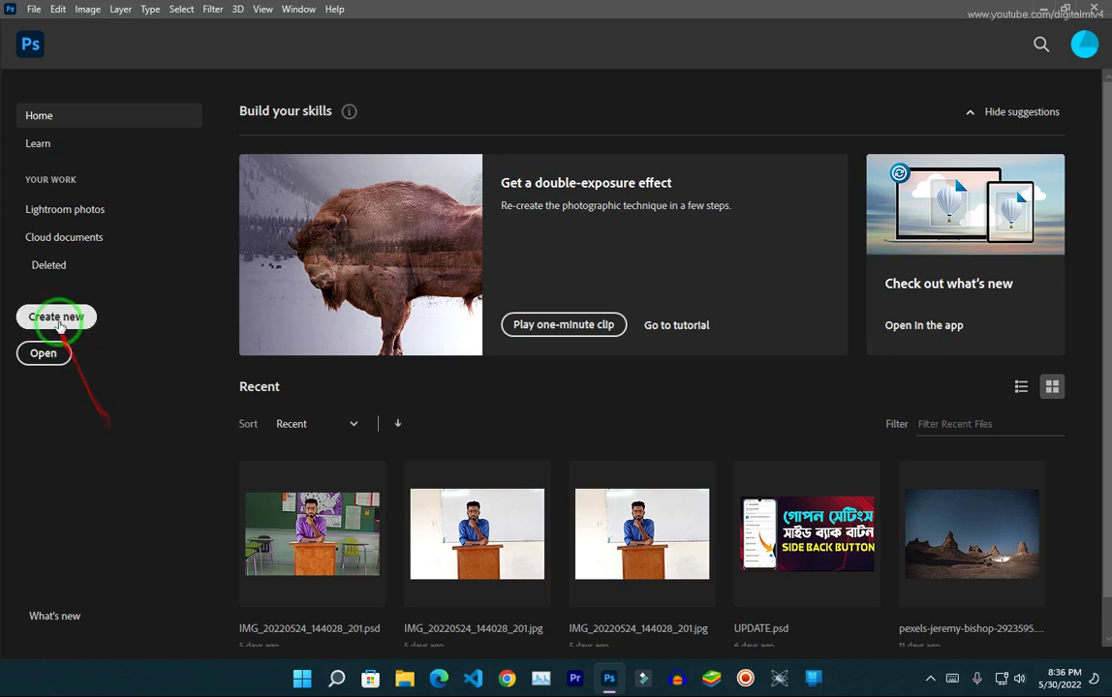
- Create a new A4 Print document: 210 × 297 mm, 300 ppi, white background
left_click(55, 315)
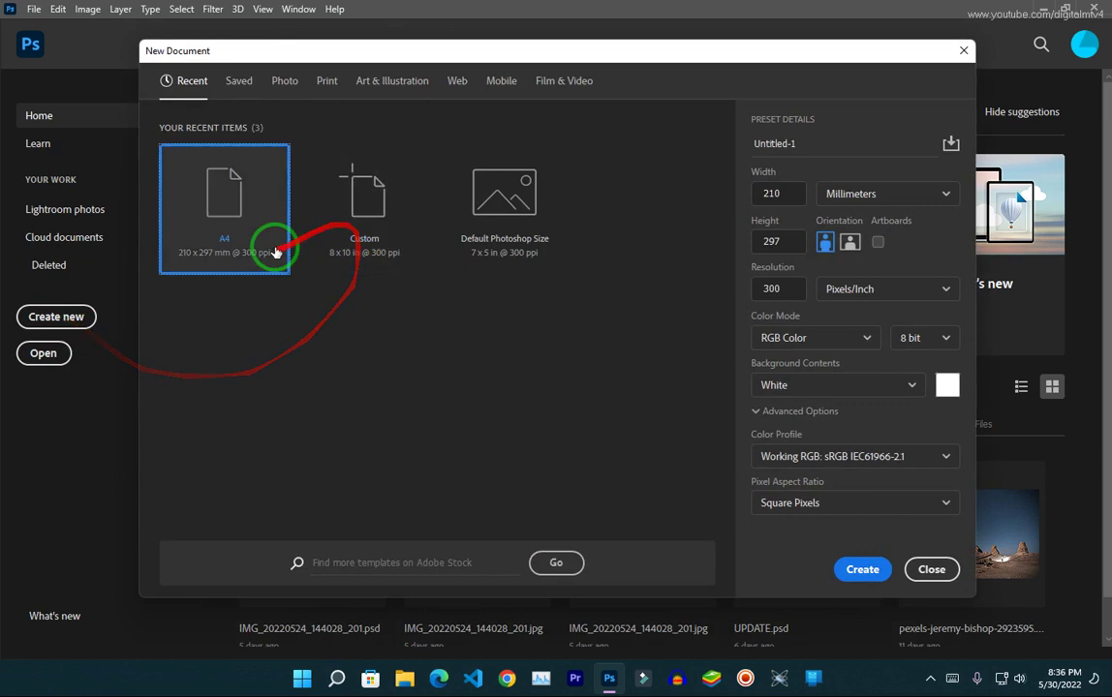
left_click(239, 84)
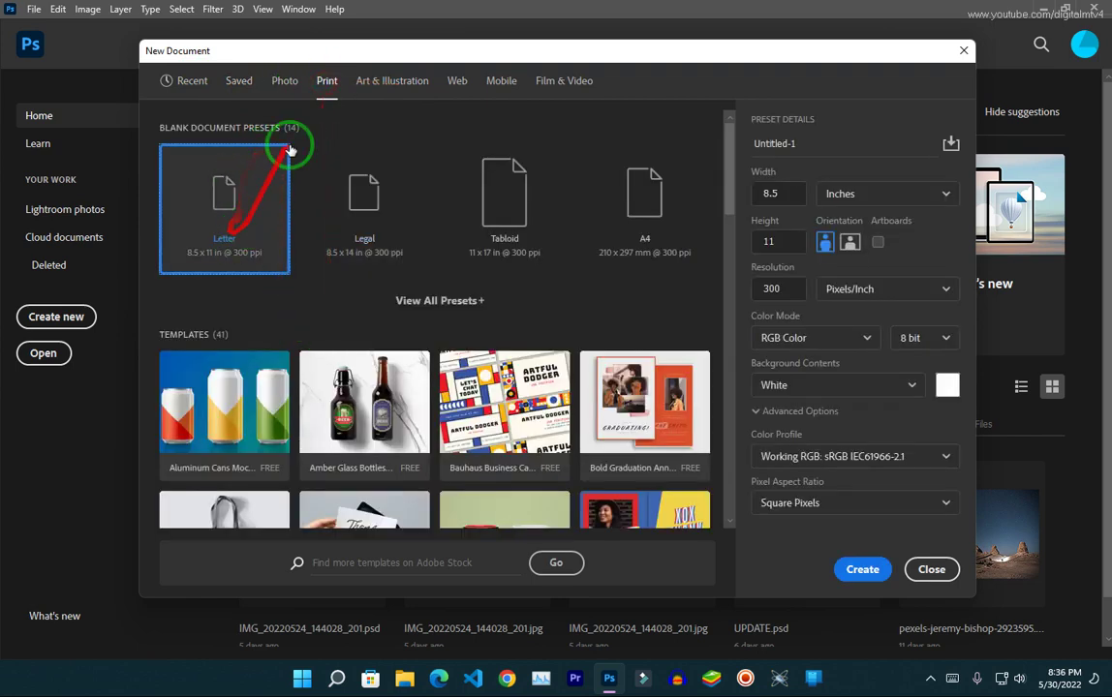
left_click(648, 207)
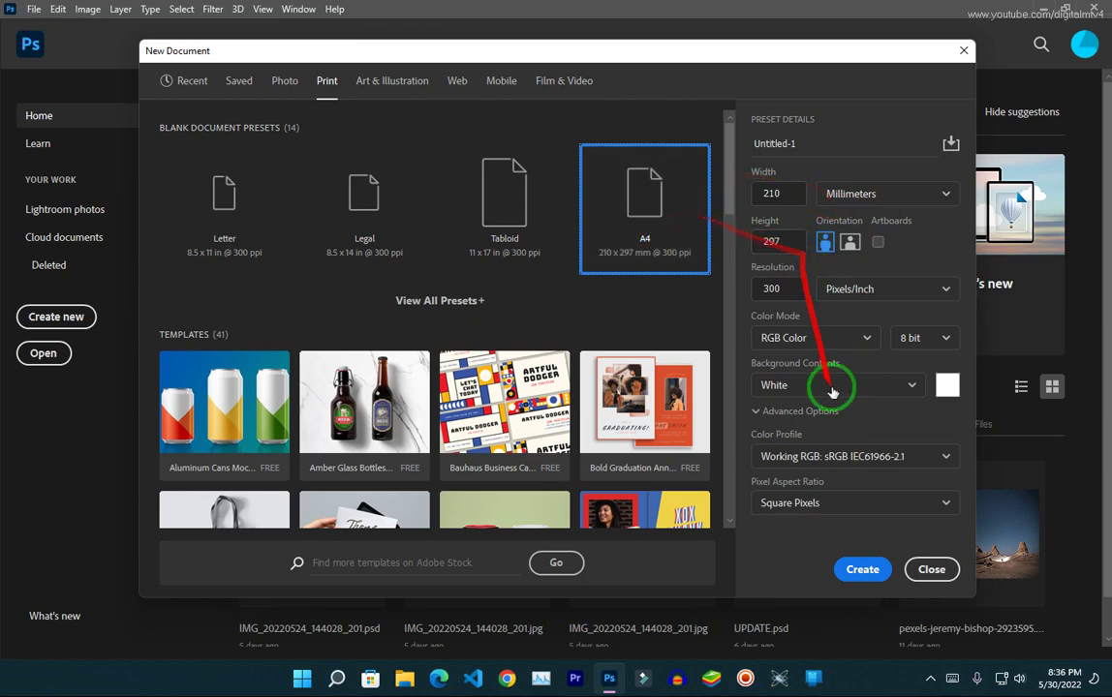
left_click(862, 570)
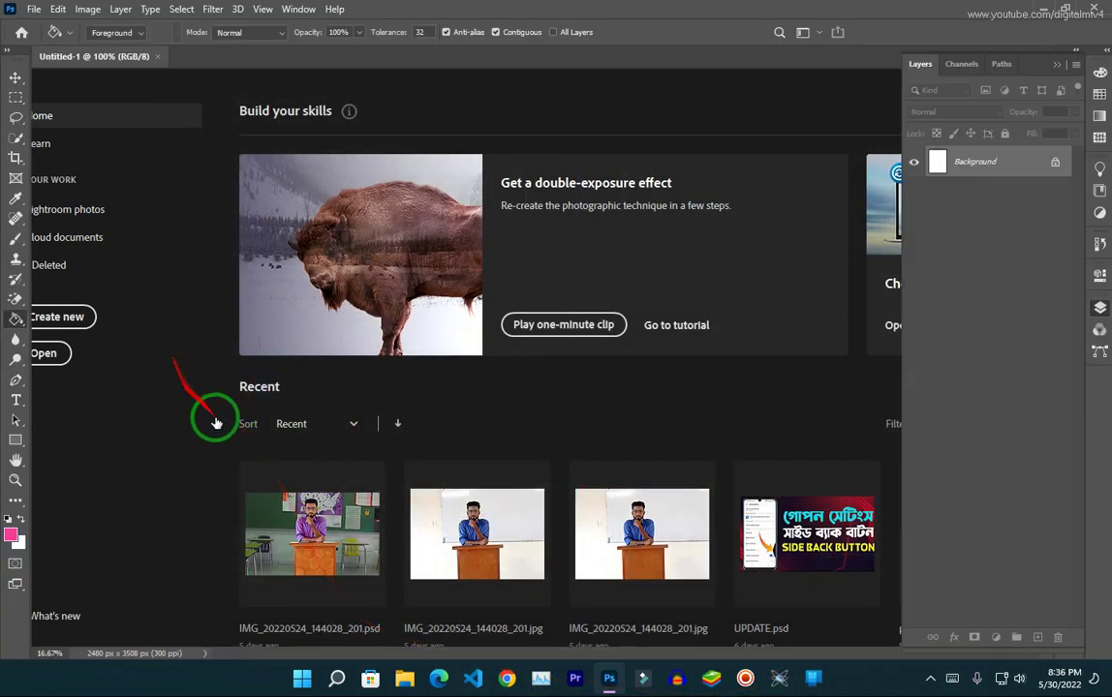
- Set the foreground to light pink (#fd9fce) and Paint Bucket fill the whole page
scroll(489, 194, "down", 2)
scroll(521, 246, "up", 1)
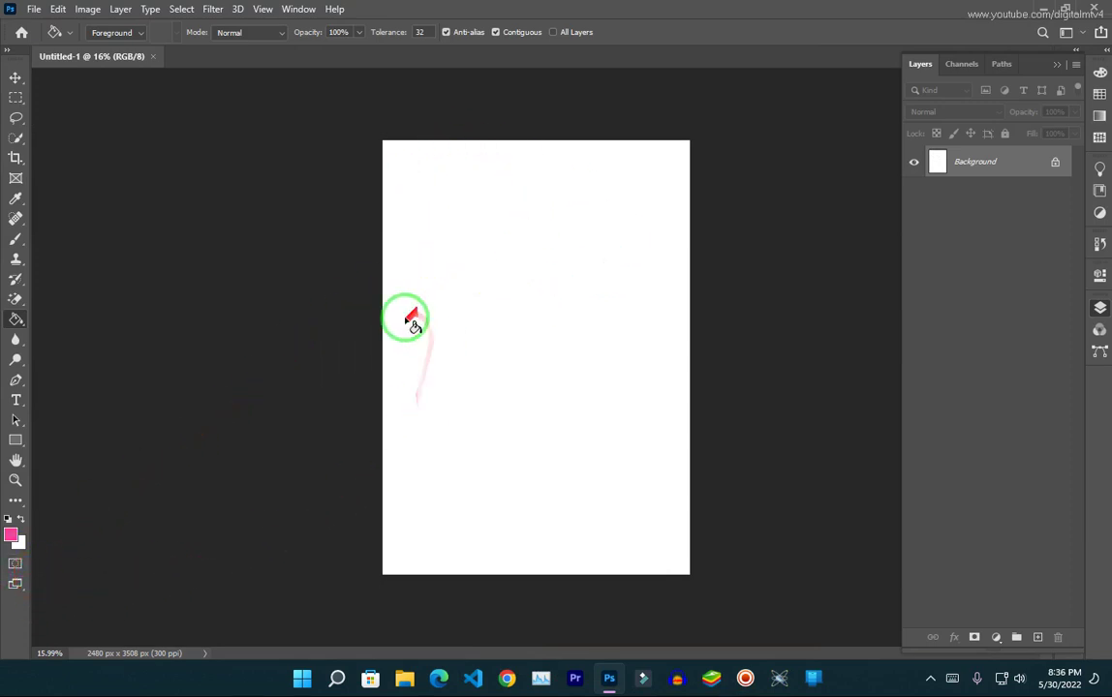
right_click(16, 319)
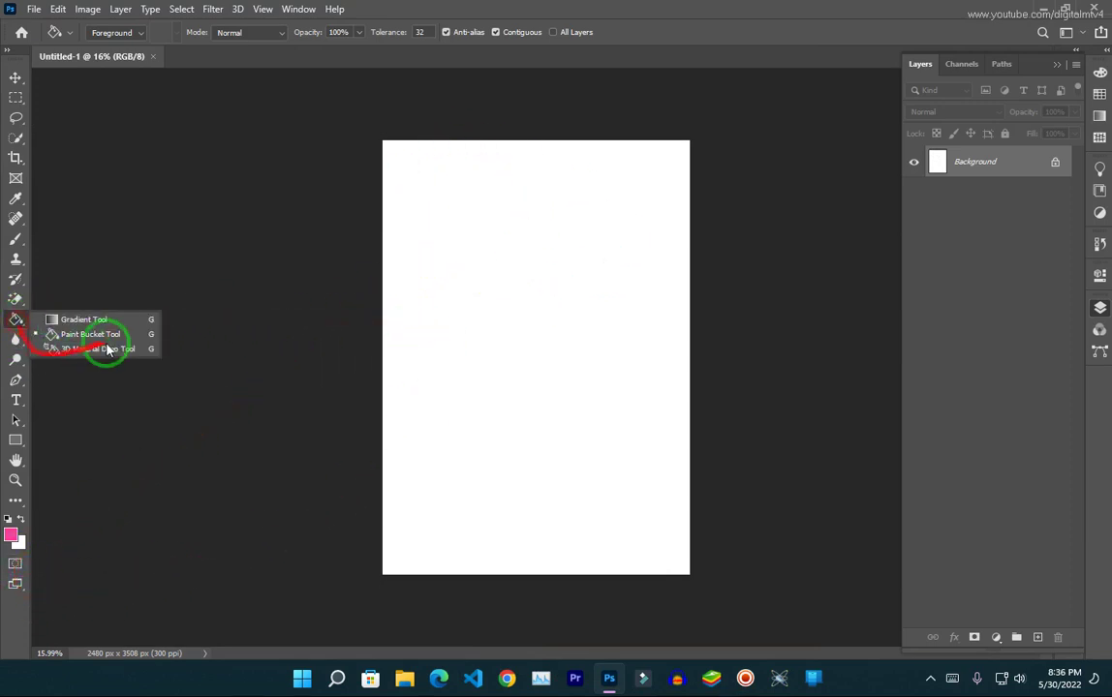
left_click(56, 339)
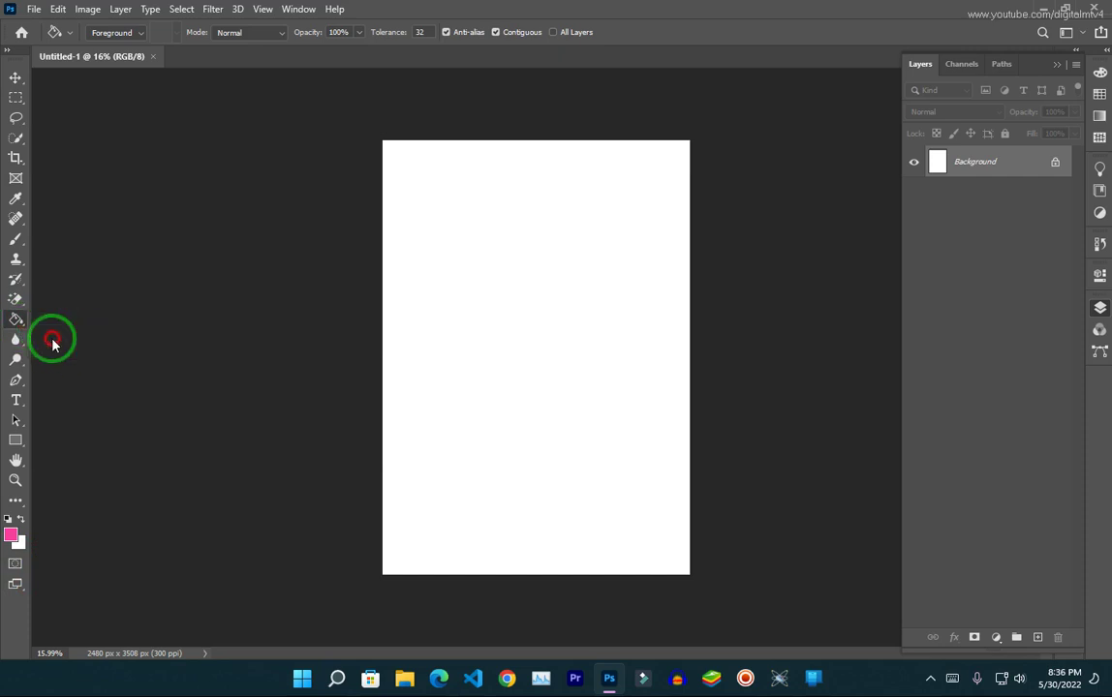
left_click(9, 535)
left_click_drag(757, 310, 758, 287)
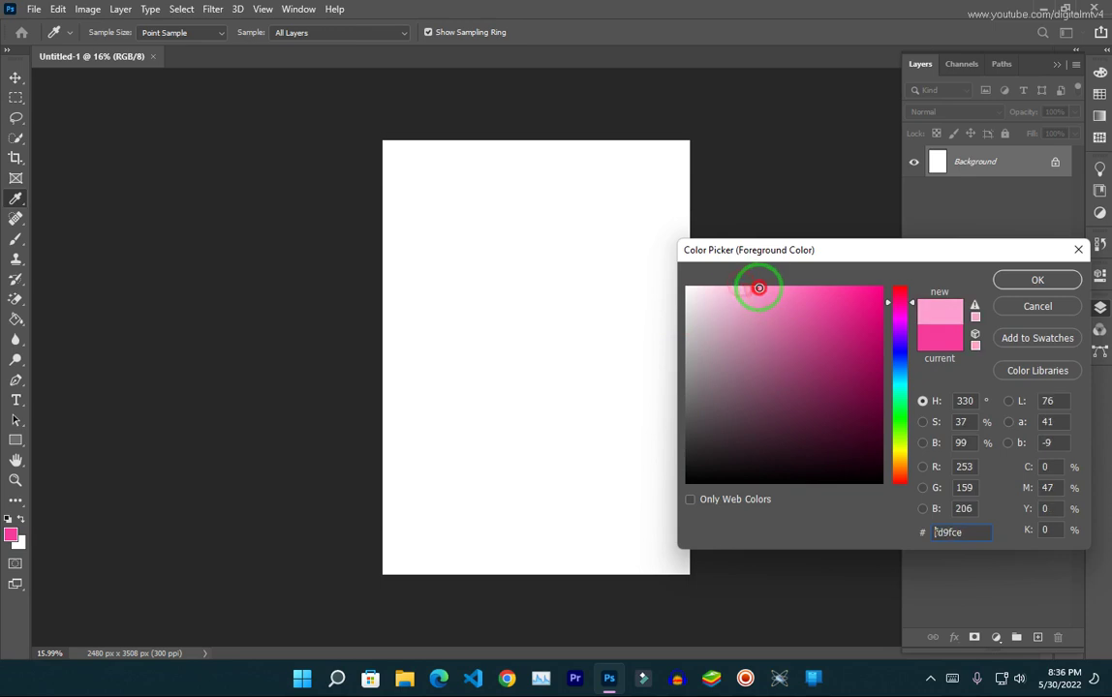
left_click(1035, 308)
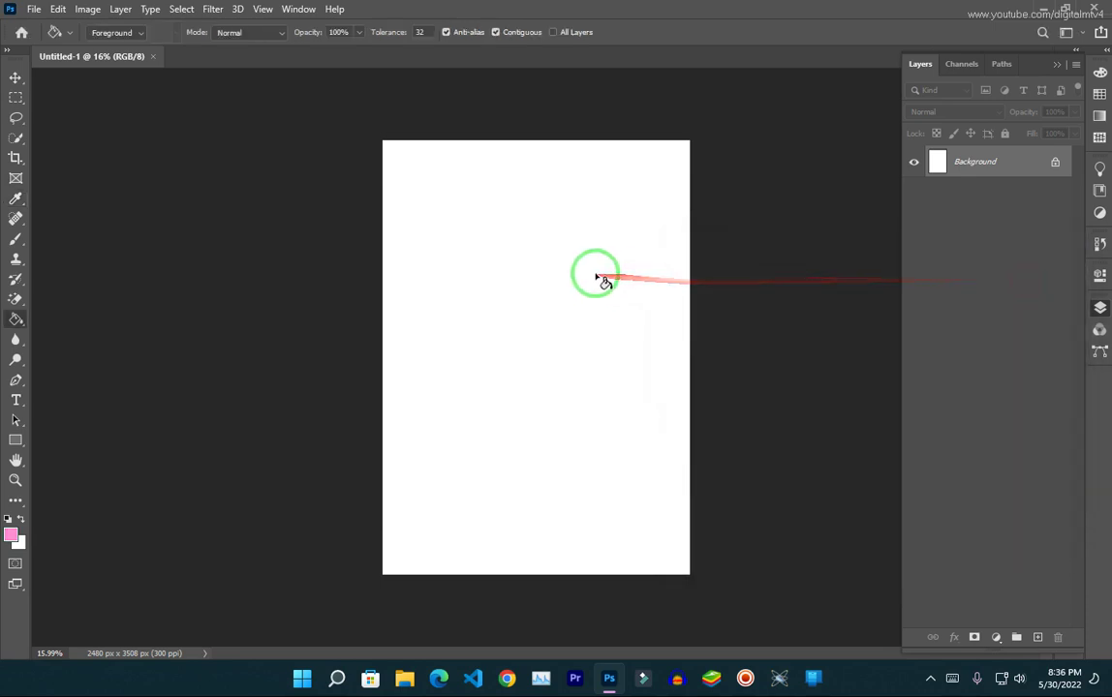
left_click(593, 273)
mouse_move(513, 167)
left_mouse_down()
mouse_move(557, 213)
mouse_move(524, 219)
left_mouse_up()
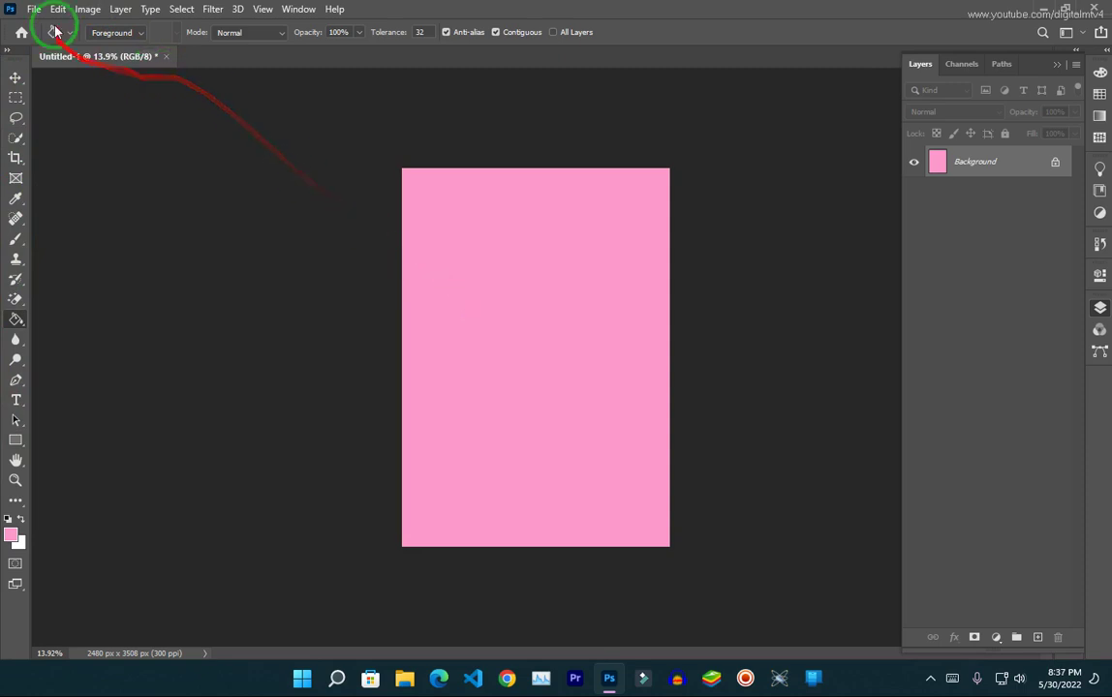
scroll(482, 251, "up", 2)
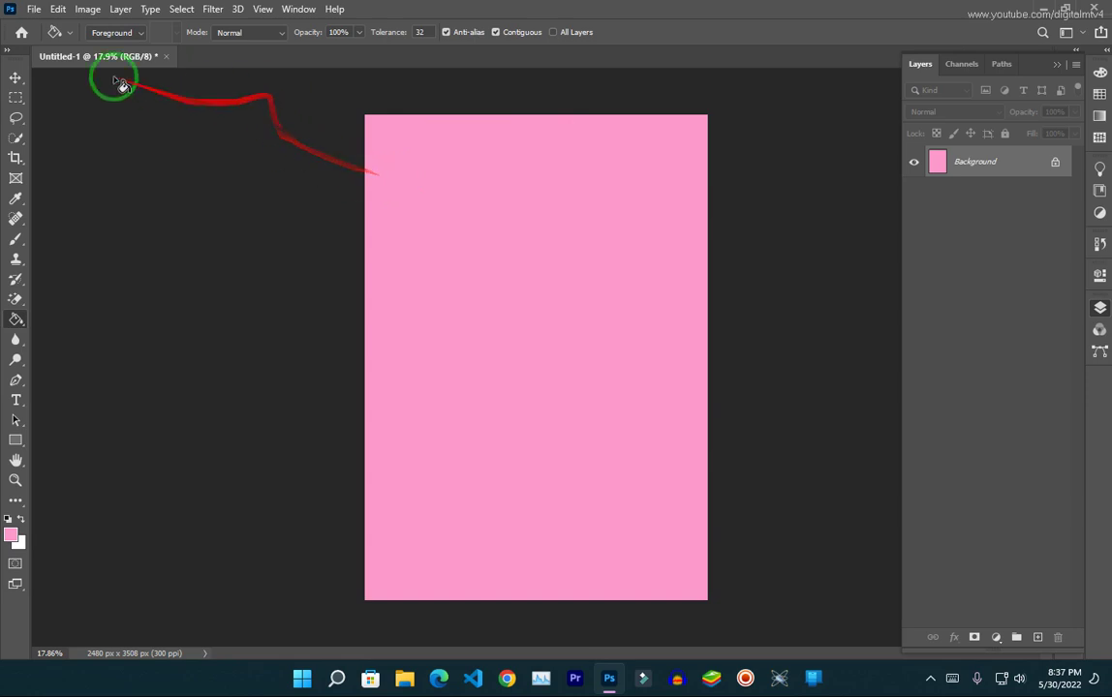
- Enlarge the canvas by a relative 0.5 inch in width and height to 2630 x 3658 px
left_click(87, 9)
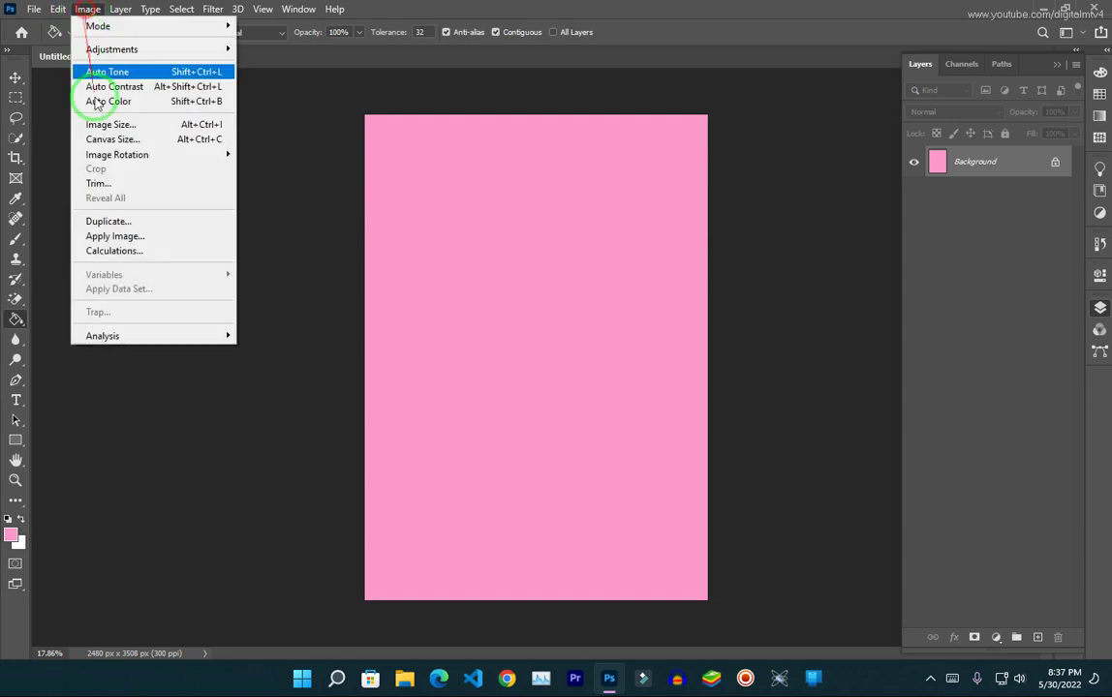
left_click(120, 142)
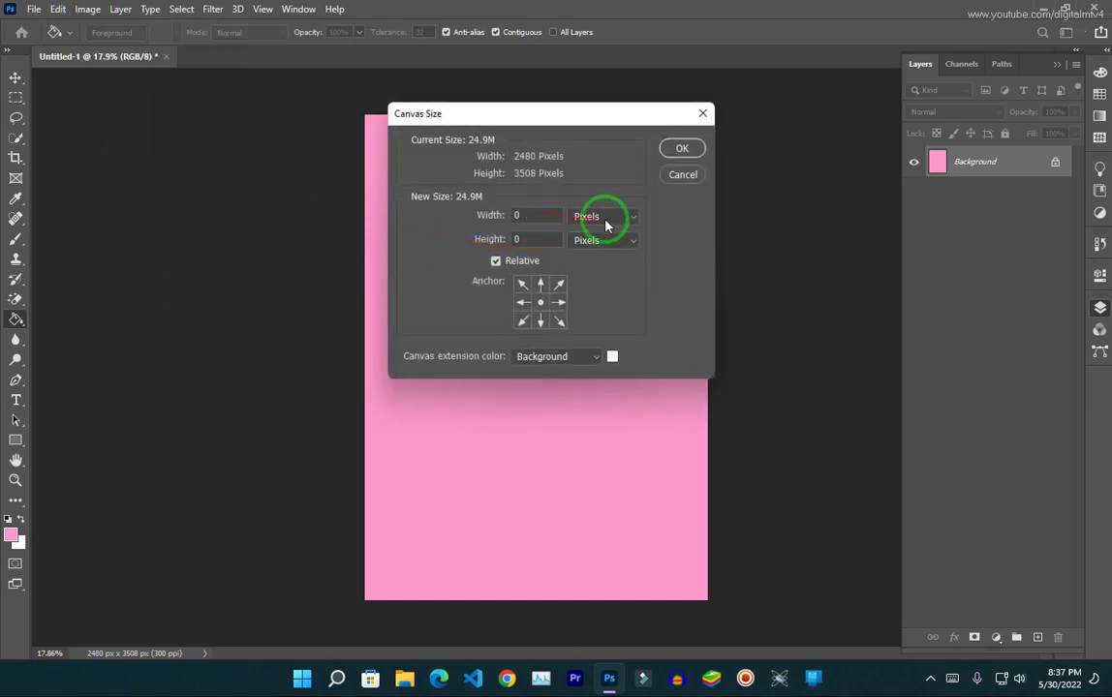
left_click(603, 217)
left_click(595, 259)
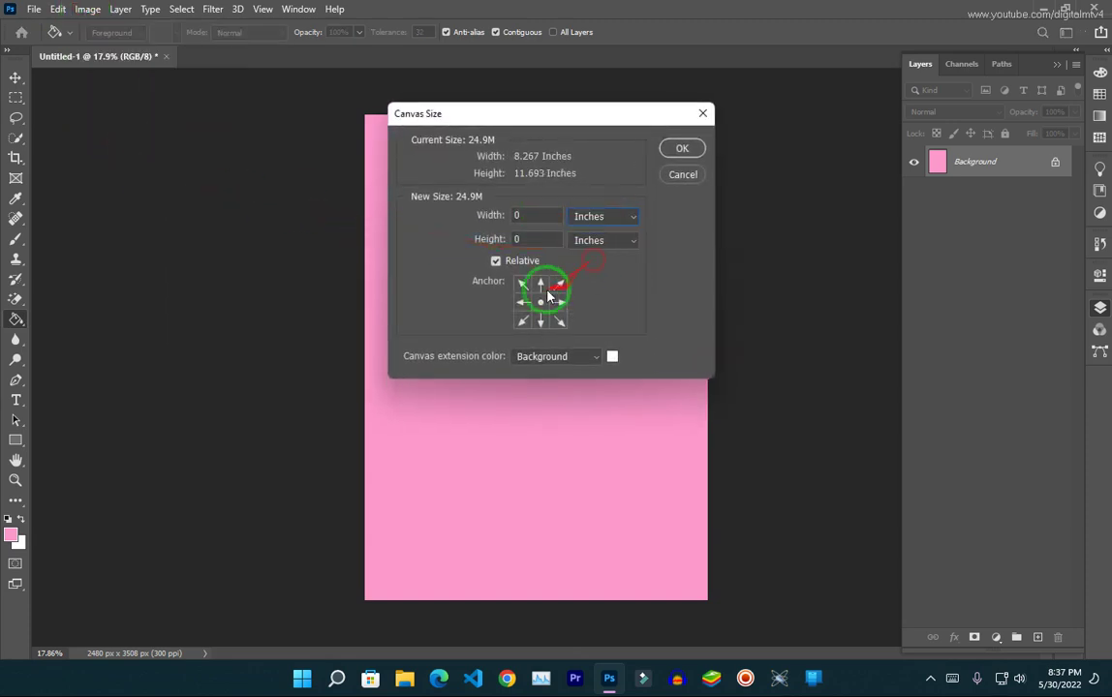
left_click(495, 261)
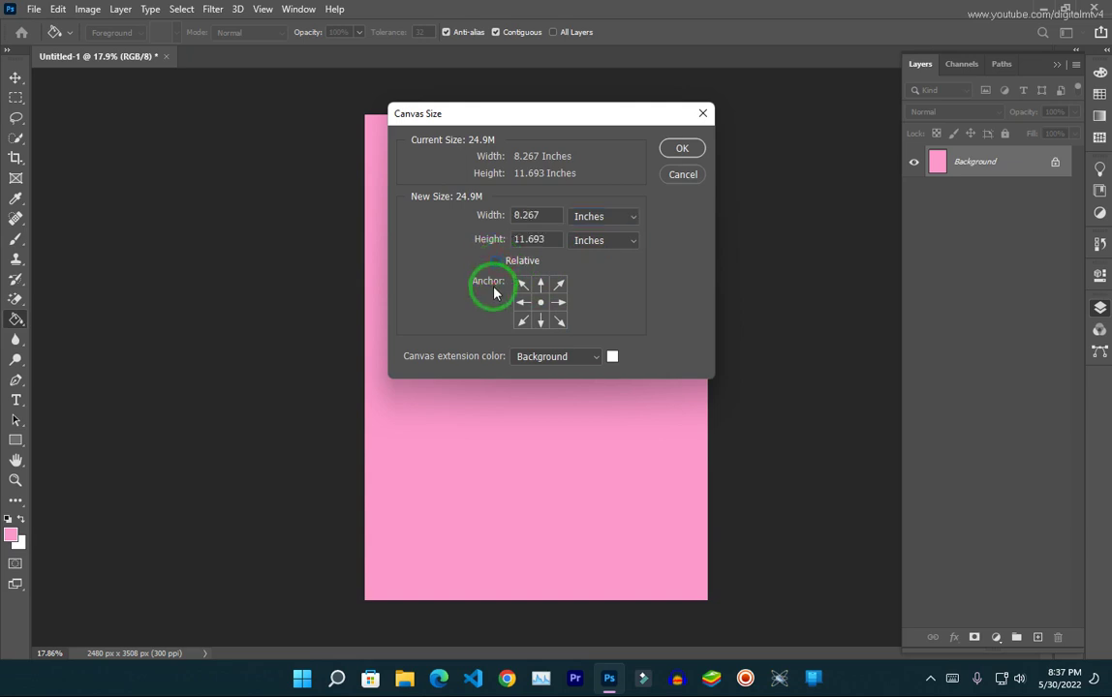
left_click(496, 261)
left_click(538, 216)
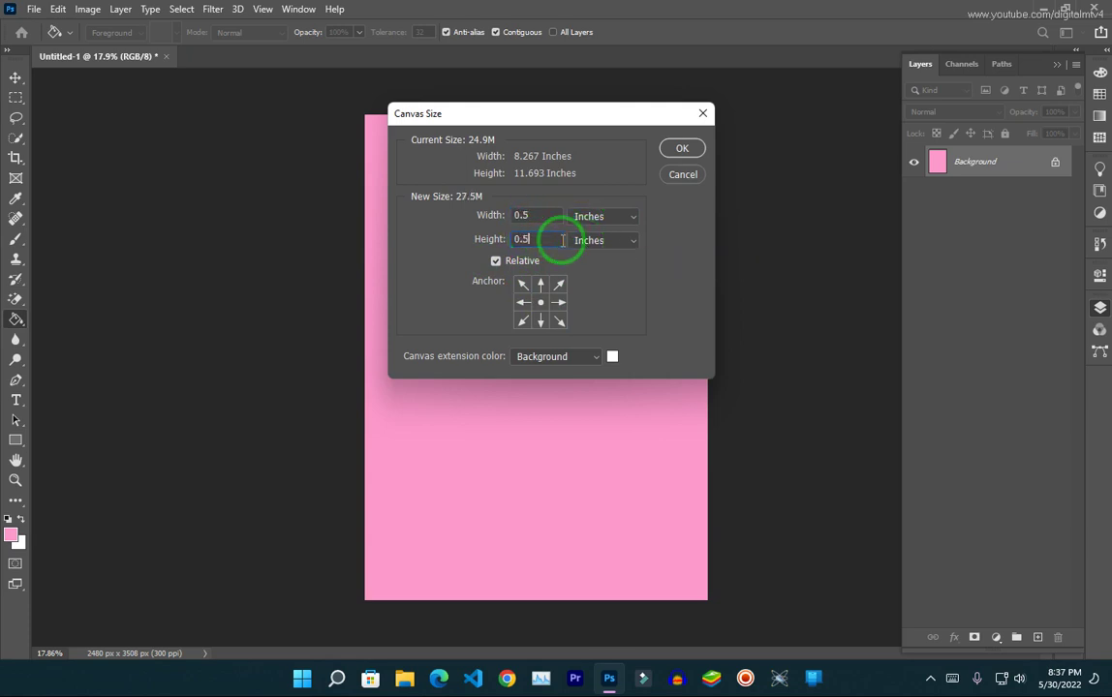
left_click(688, 150)
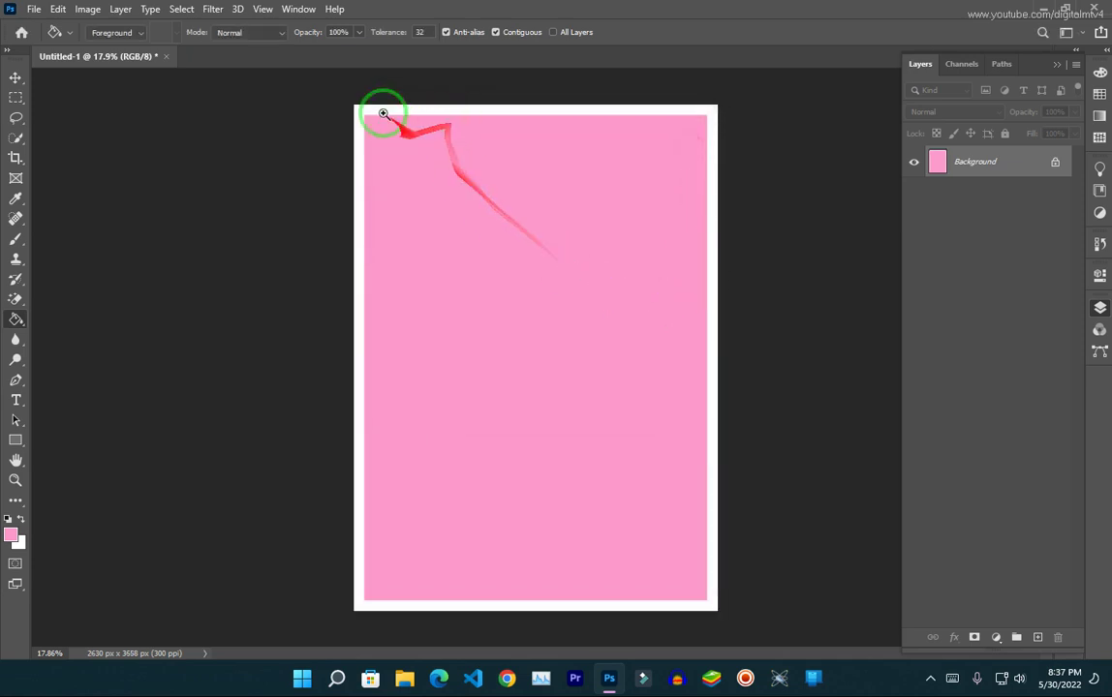
- Show the rulers and place guides along the canvas's top, bottom, left and right edges
scroll(416, 175, "up", 1)
scroll(382, 161, "up", 1)
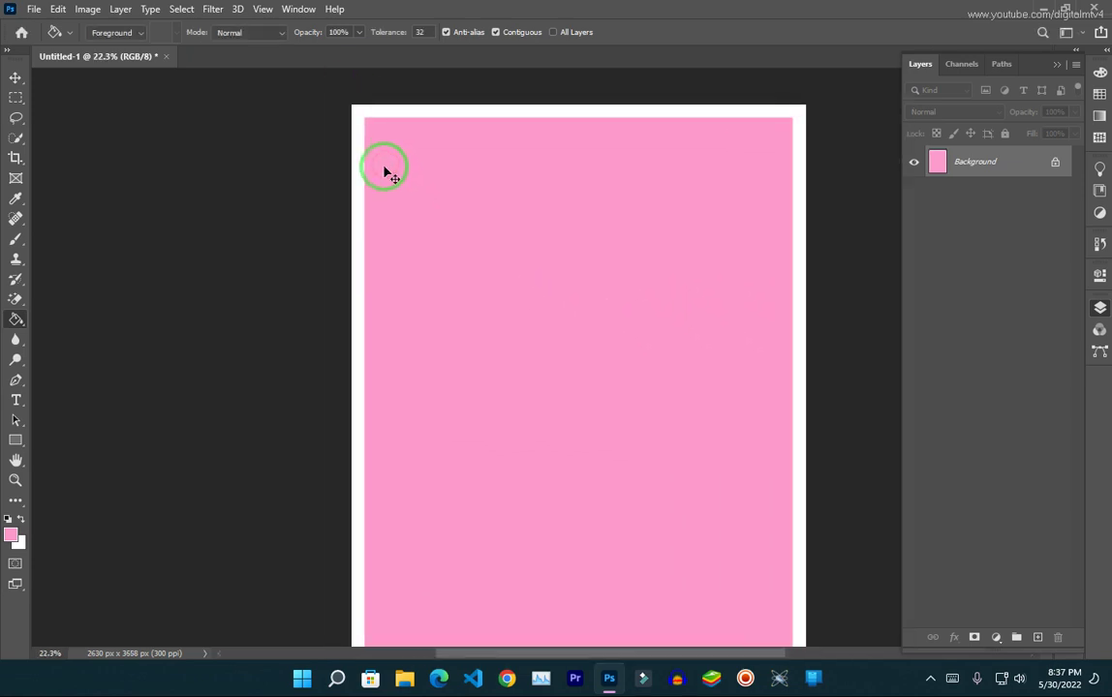
scroll(385, 173, "right", 2)
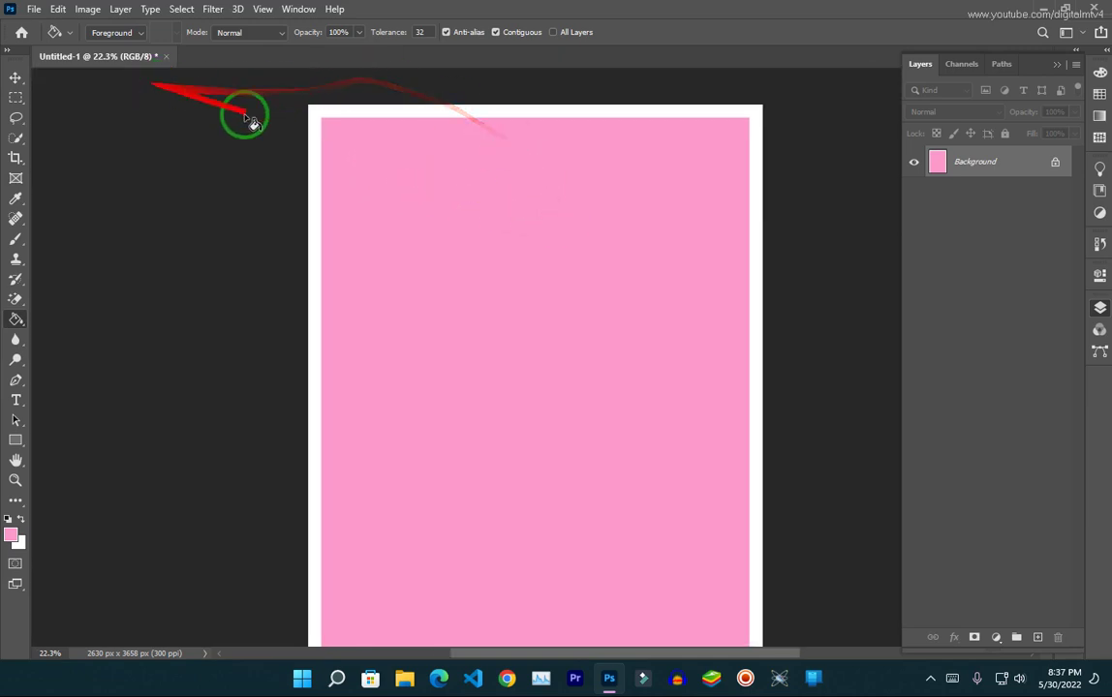
key("ctrl+r")
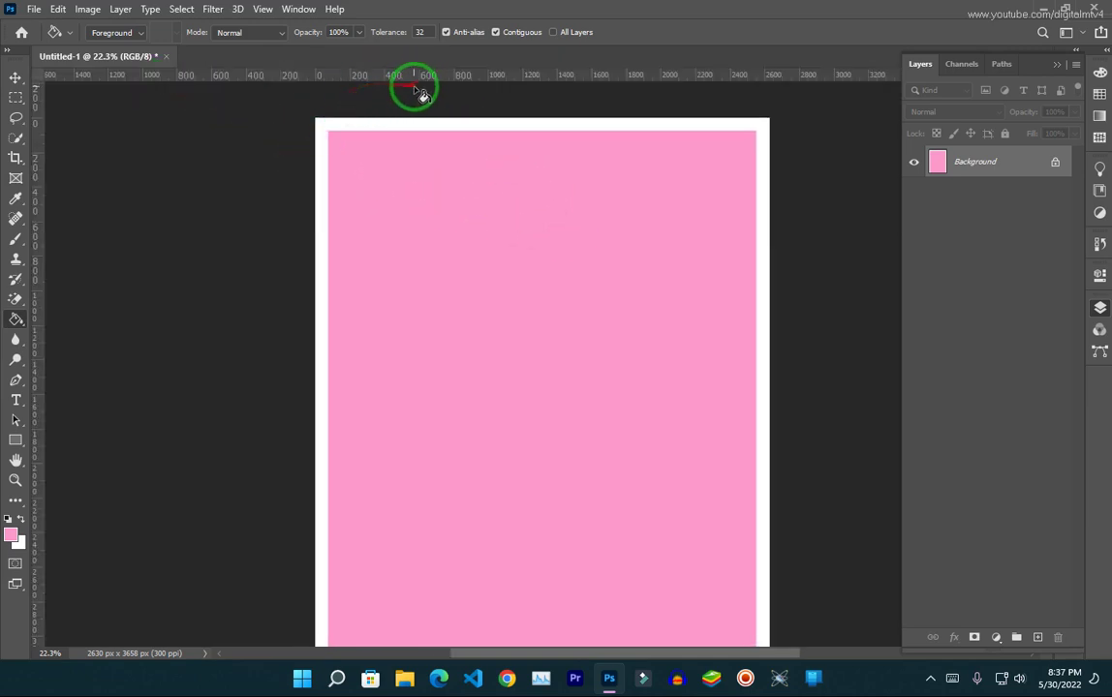
scroll(445, 110, "down", 3)
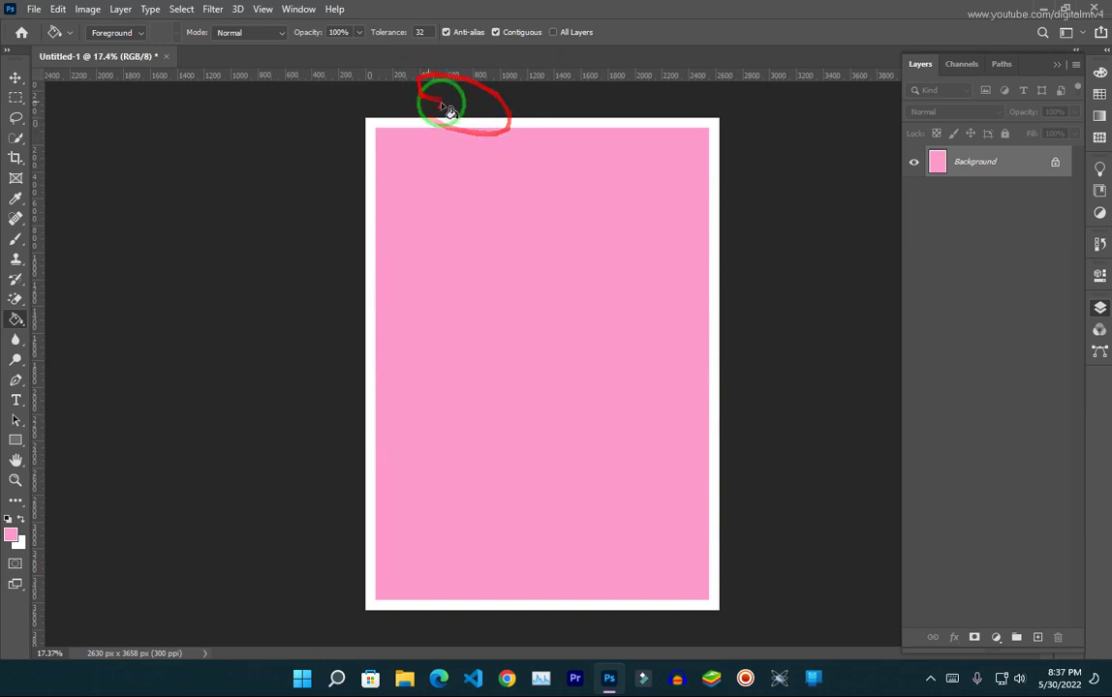
left_click_drag(456, 77, 458, 123)
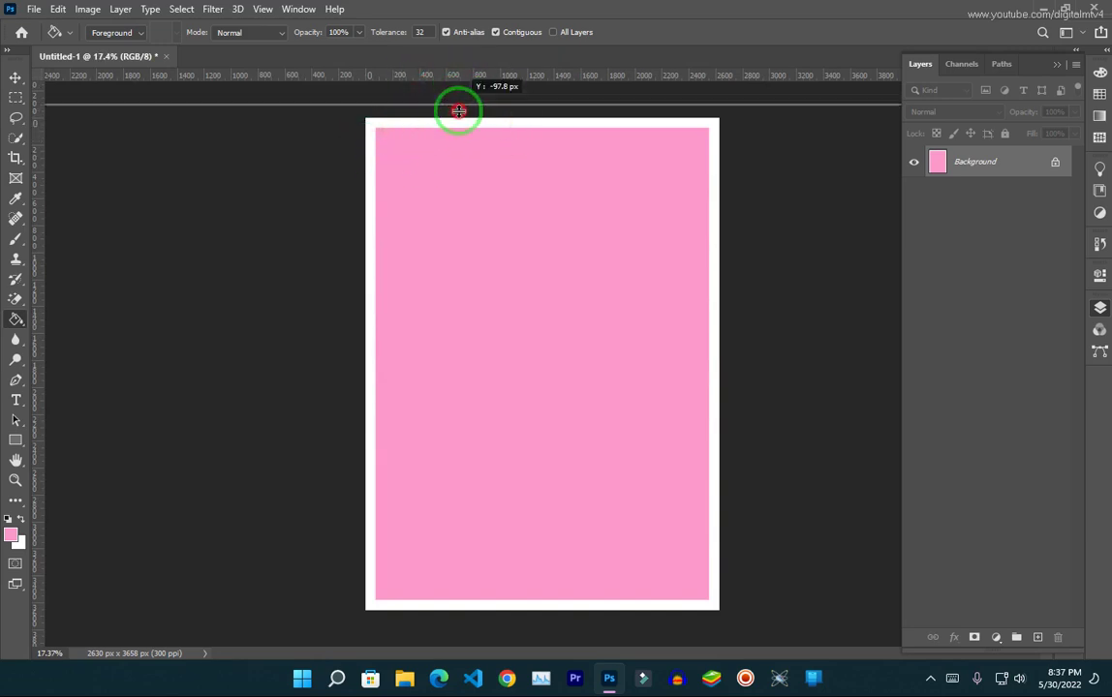
left_click_drag(472, 76, 503, 611)
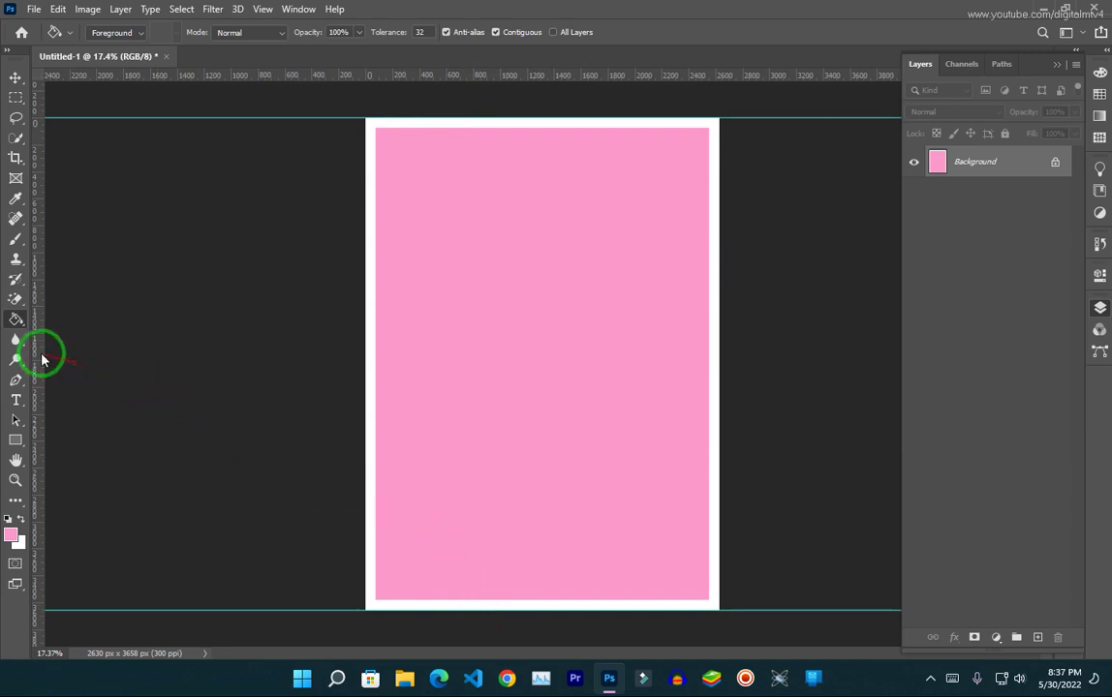
mouse_move(39, 351)
left_mouse_down()
mouse_move(330, 379)
mouse_move(365, 330)
left_mouse_up()
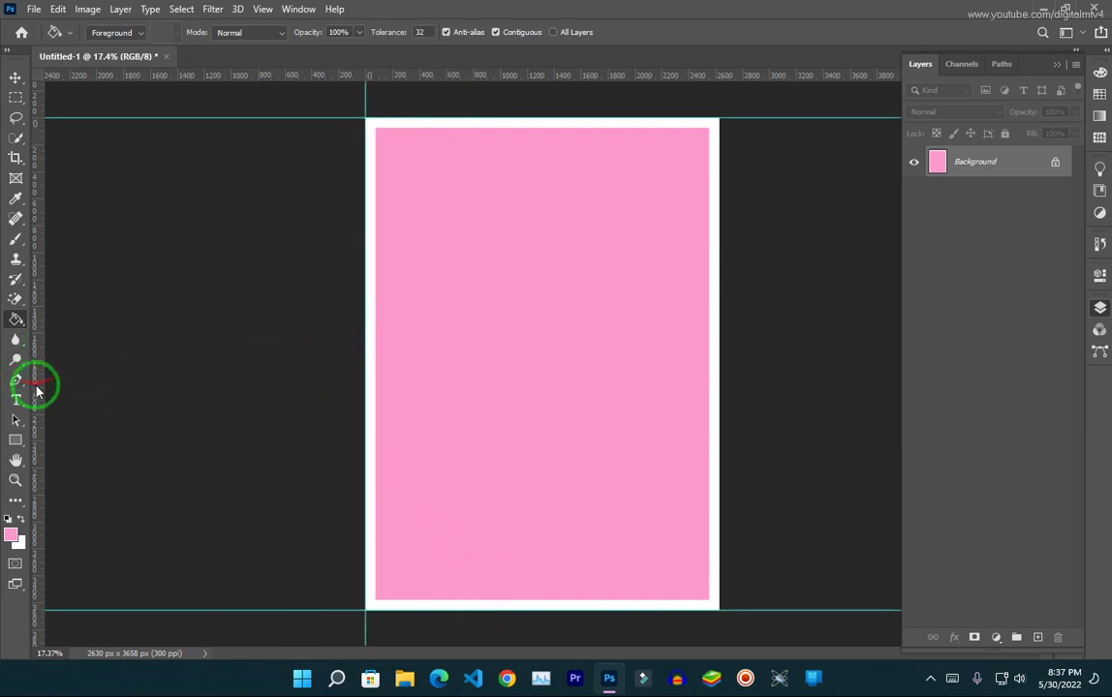
mouse_move(39, 387)
left_mouse_down()
mouse_move(659, 373)
mouse_move(719, 319)
left_mouse_up()
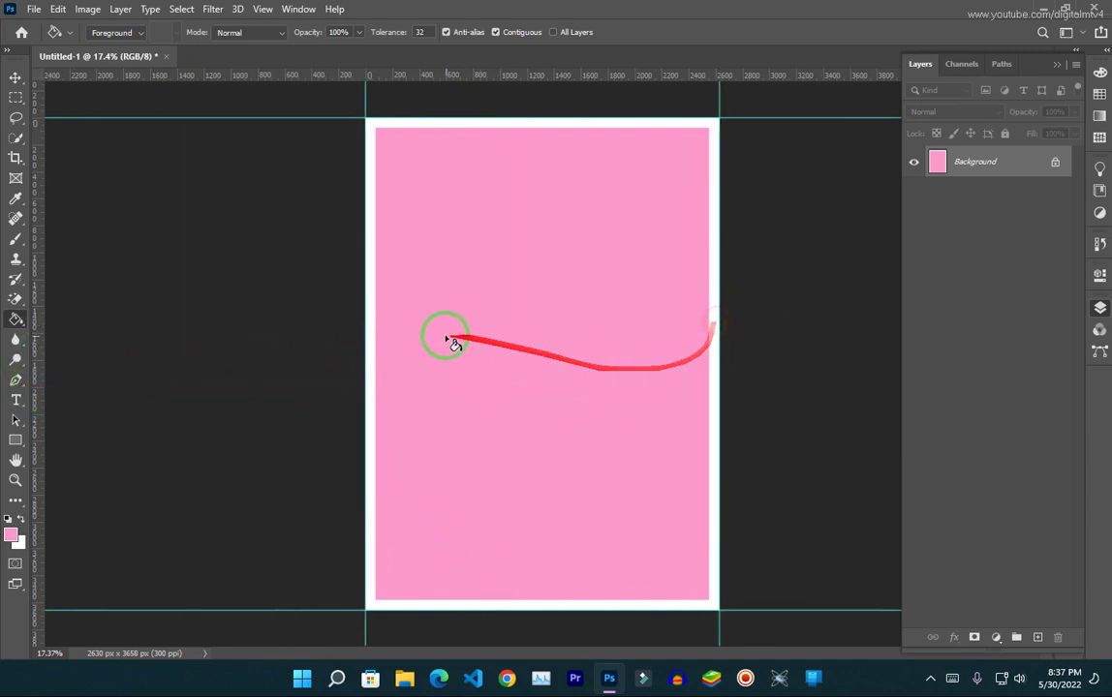
- Add guides lining the pink page's left, right, top and bottom edges inside the border
left_click_drag(39, 368, 379, 247)
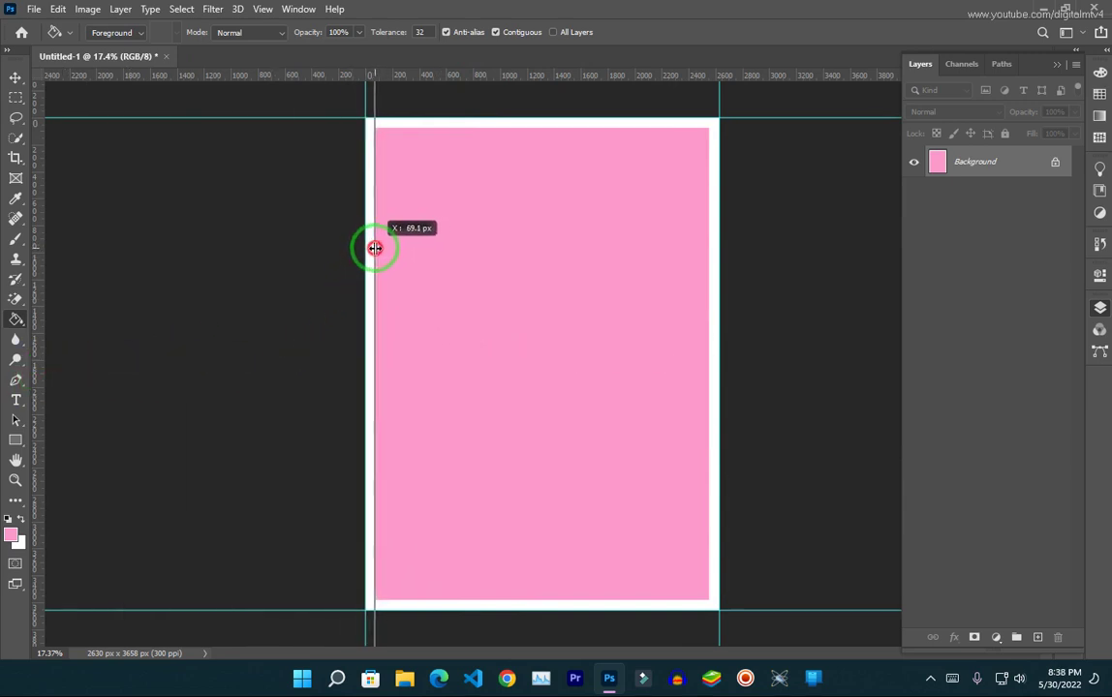
left_click_drag(378, 248, 374, 250)
left_click_drag(36, 323, 707, 230)
scroll(736, 329, "up", 2)
scroll(697, 318, "down", 3)
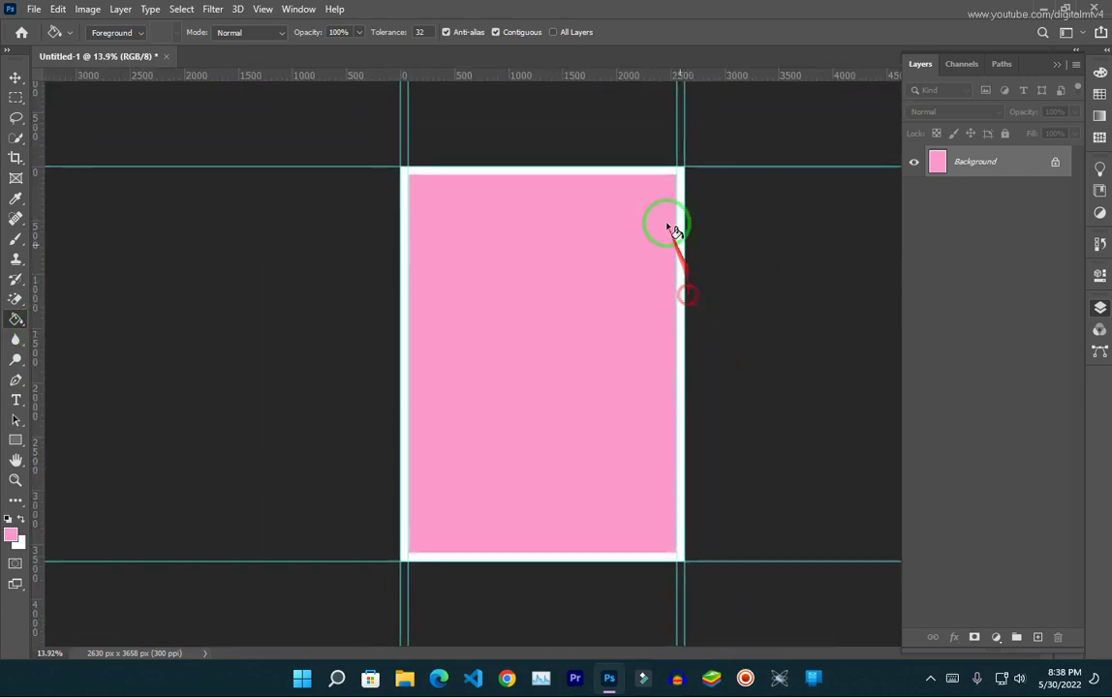
left_click_drag(557, 78, 566, 173)
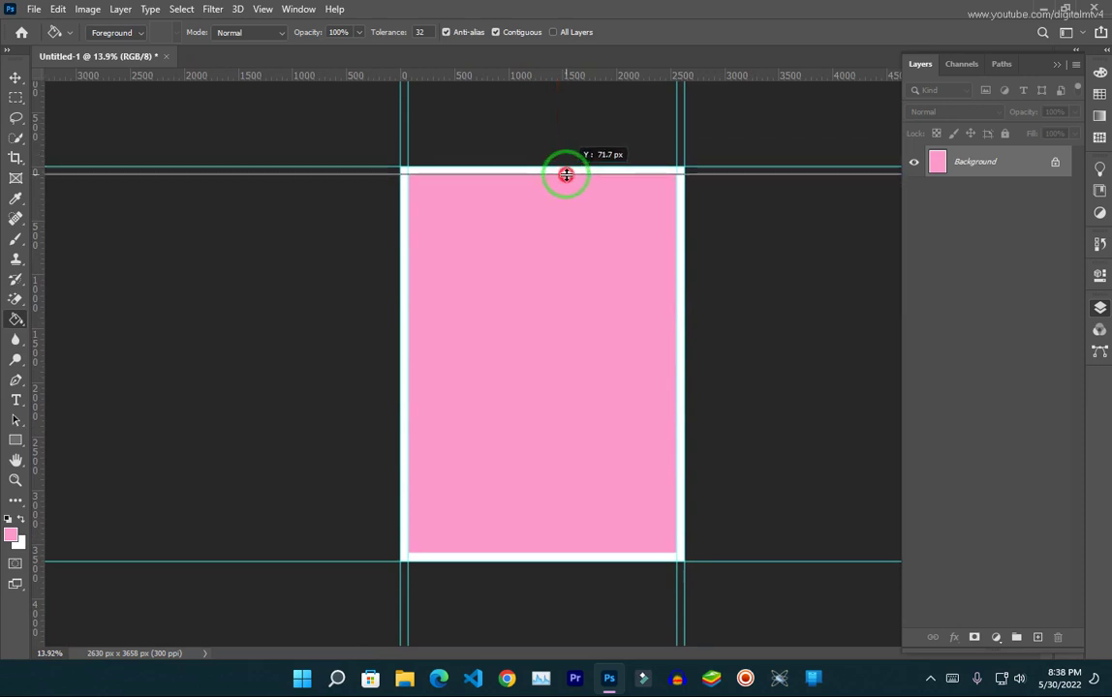
left_click_drag(569, 77, 584, 553)
scroll(620, 281, "down", 2)
scroll(598, 300, "up", 3)
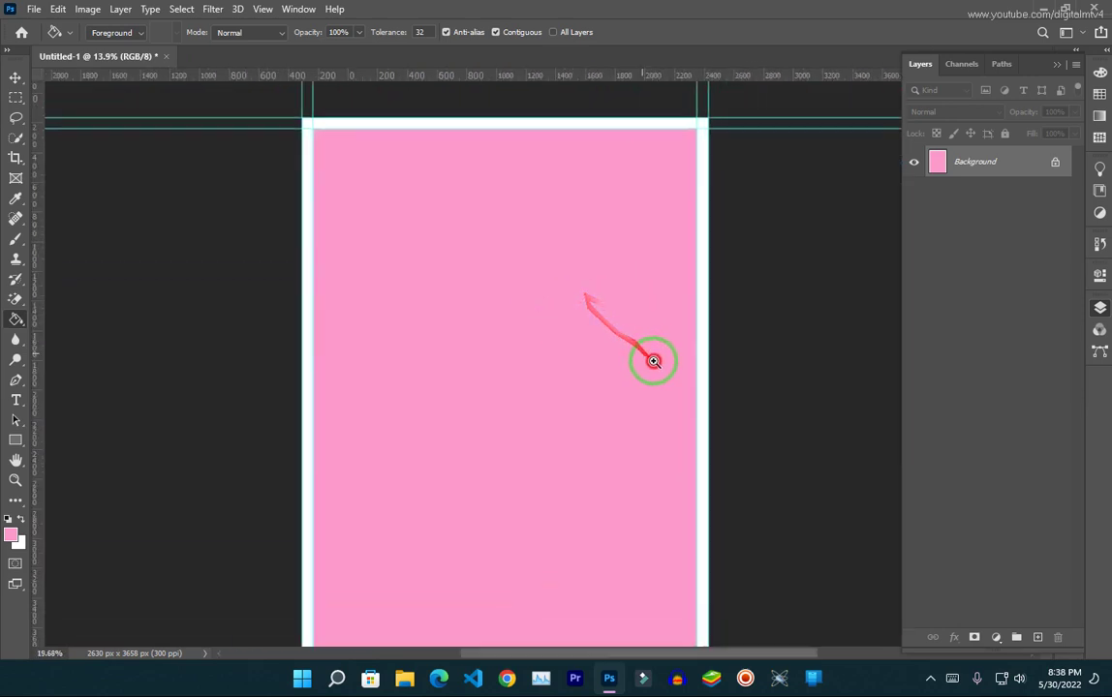
scroll(613, 305, "down", 3)
scroll(581, 257, "up", 3)
scroll(590, 287, "up", 1)
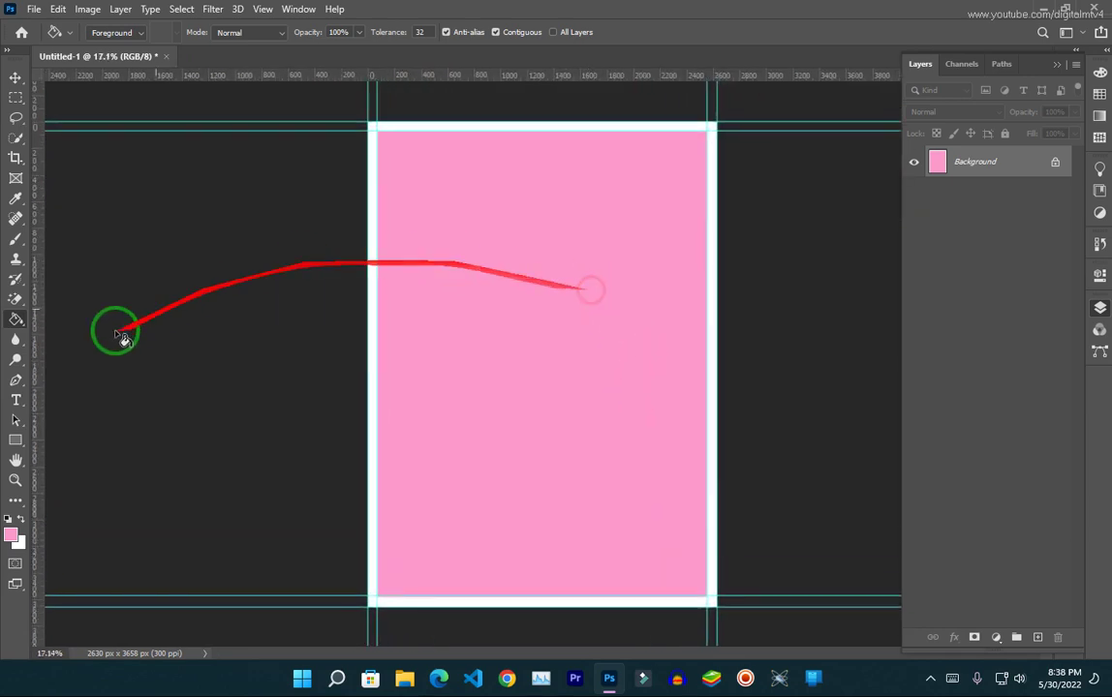
- Add a 72 pt Broadway 'FASHION WEEK' headline near the top of the page
left_click(15, 399)
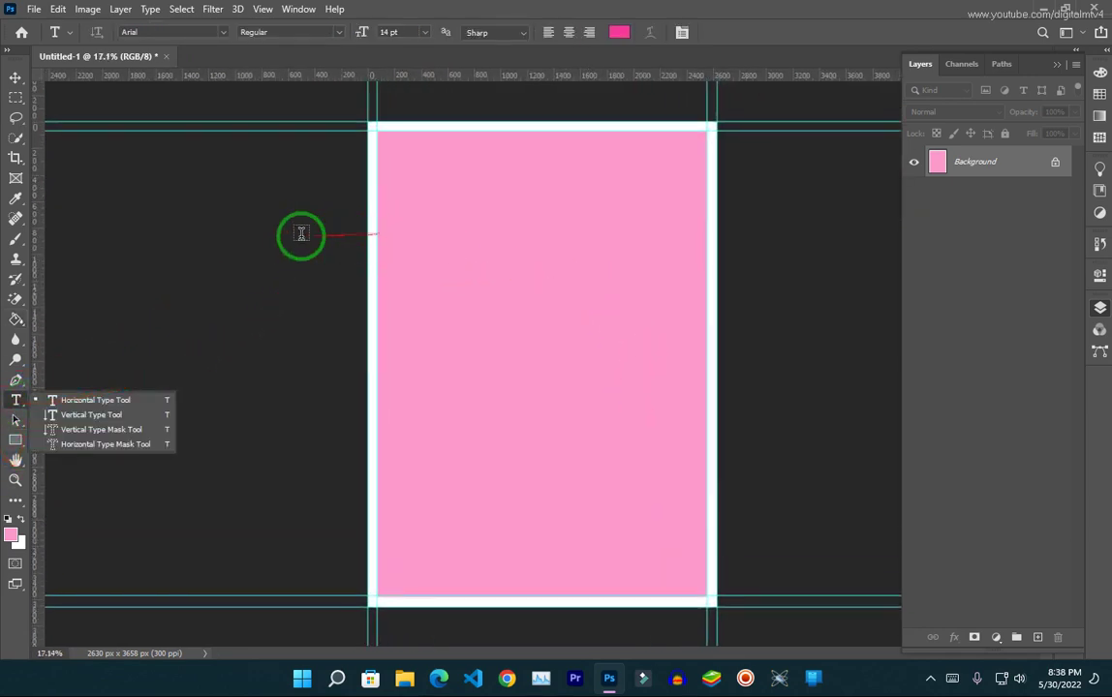
left_click(222, 32)
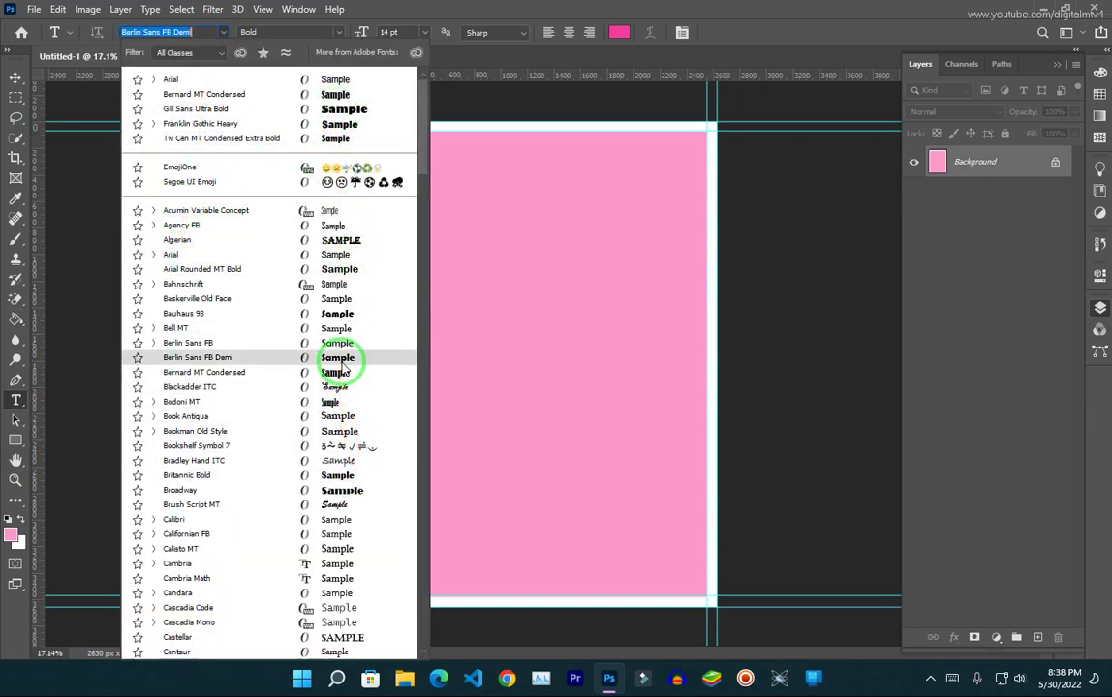
left_click(349, 490)
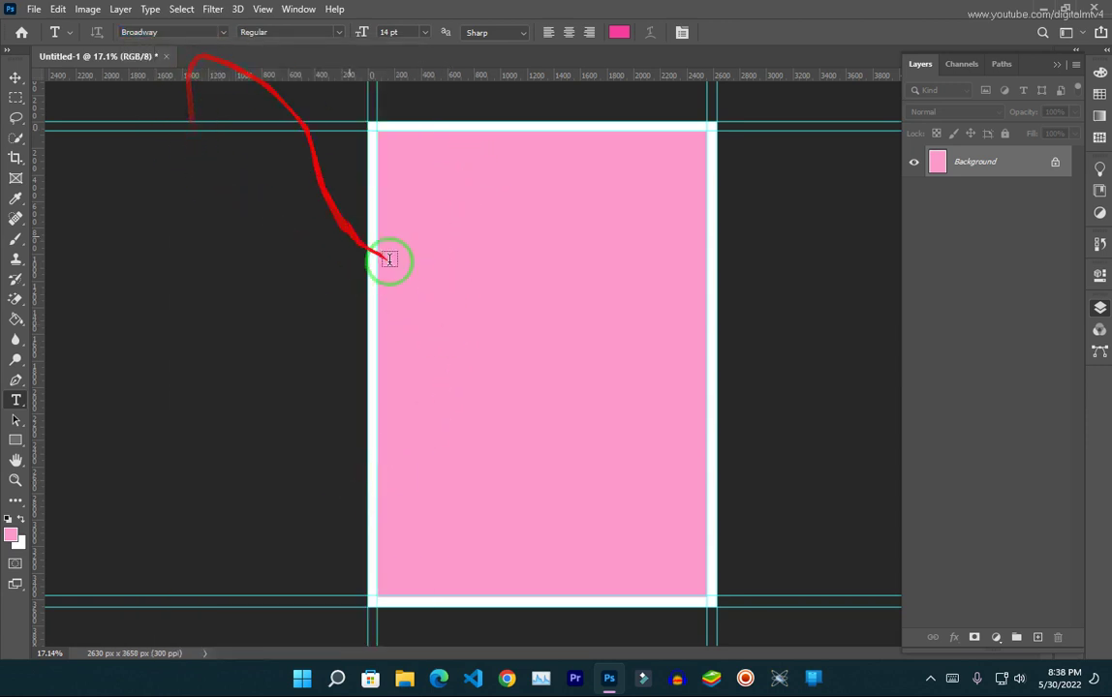
left_click(441, 193)
type("FASHION WEEK")
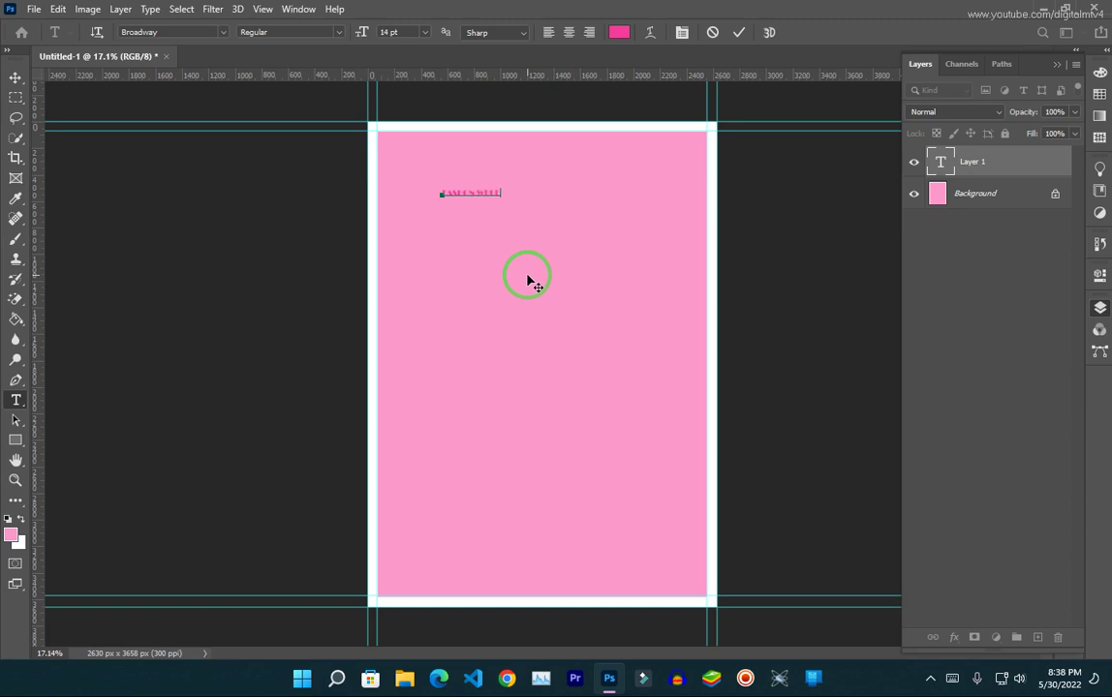
key("ctrl+a")
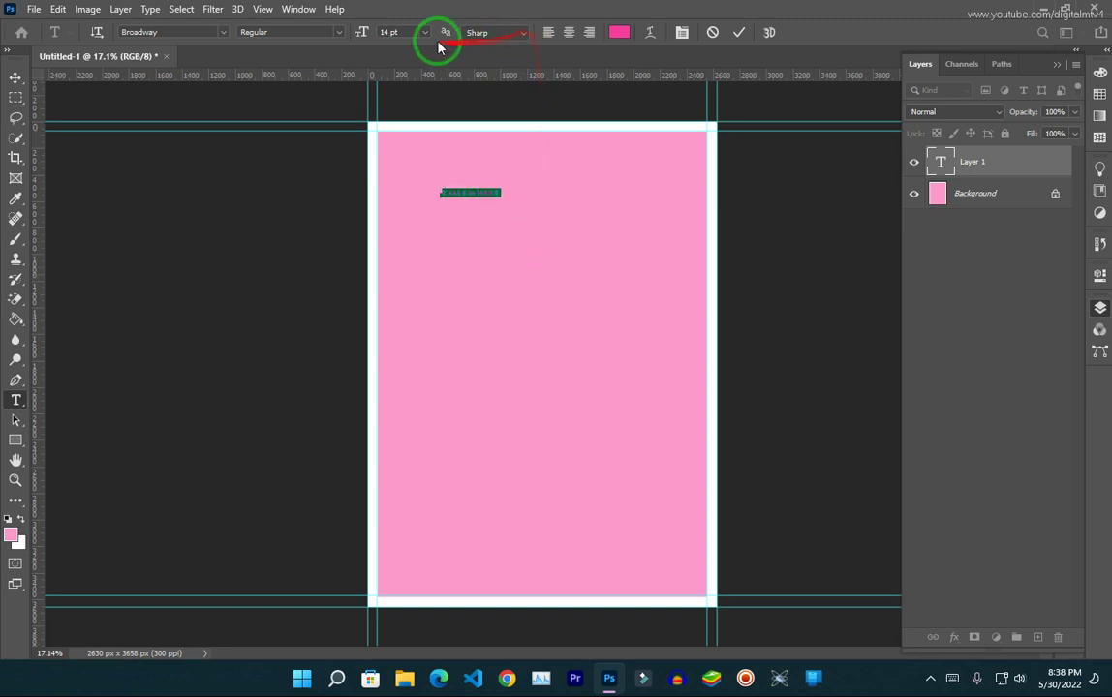
left_click(424, 31)
left_click(407, 231)
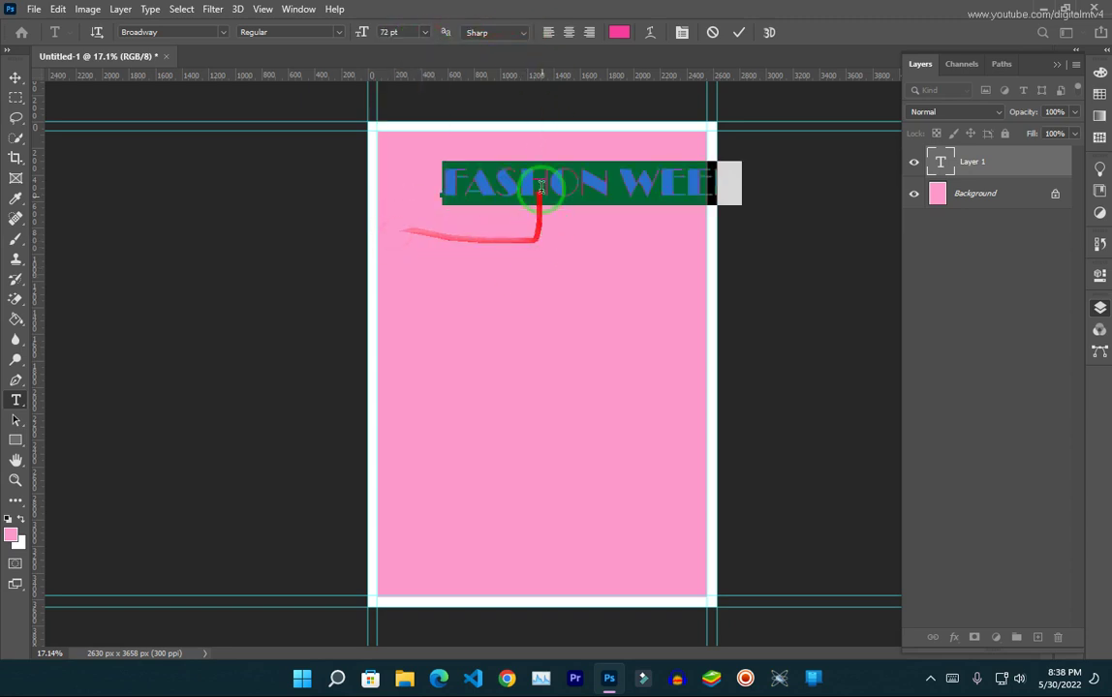
mouse_move(553, 257)
left_mouse_down()
mouse_move(506, 261)
mouse_move(540, 258)
left_mouse_up()
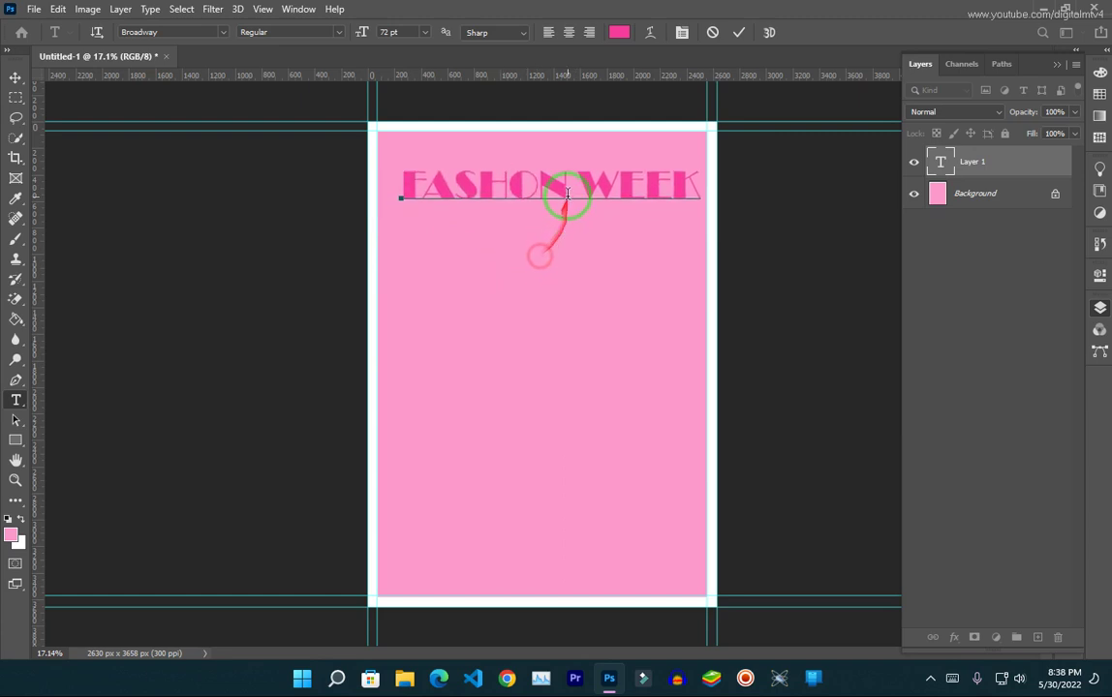
- Colour the word FASHION yellow and WEEK white, then commit the headline
key("ctrl+a")
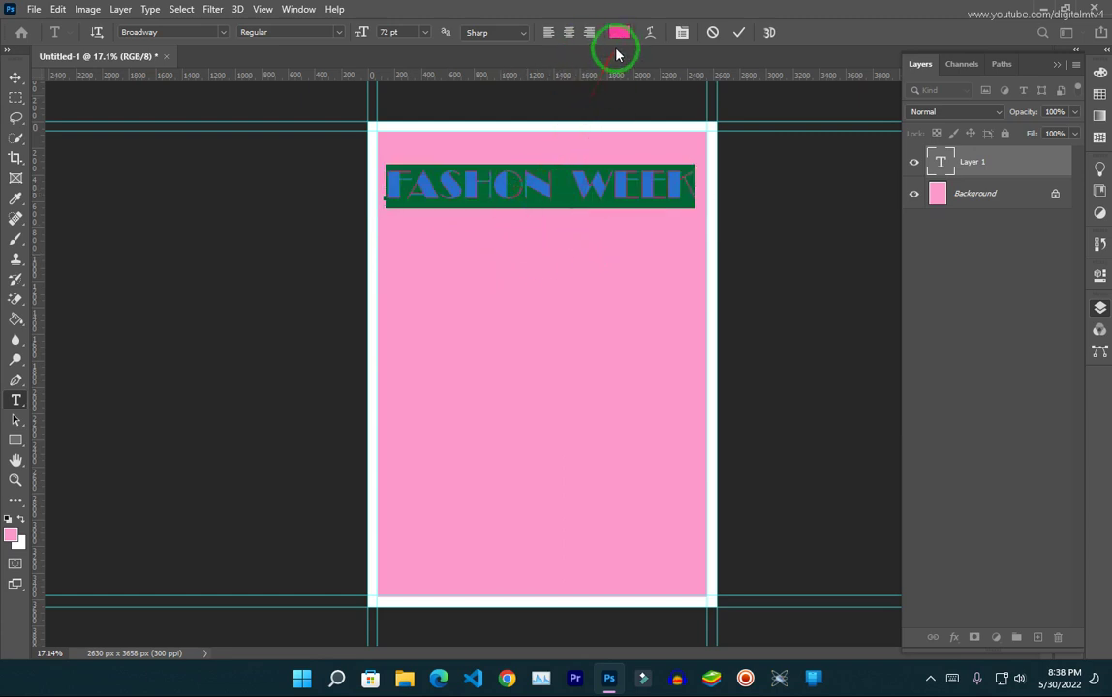
left_click(526, 176)
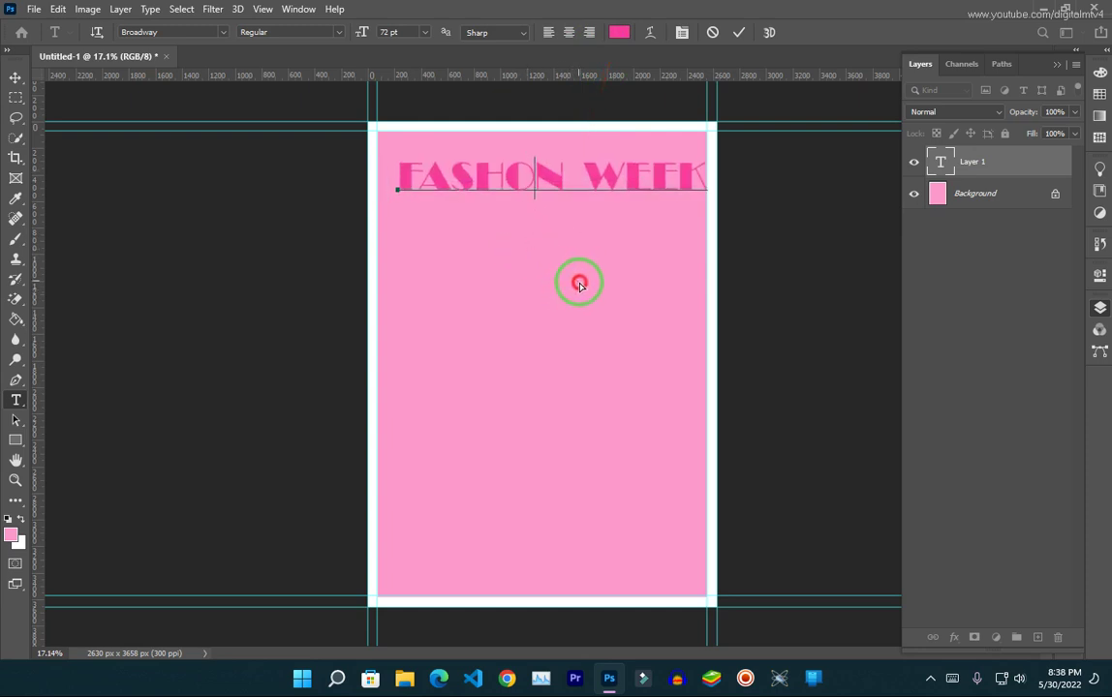
mouse_move(536, 183)
left_mouse_down()
mouse_move(418, 170)
mouse_move(546, 180)
left_mouse_up()
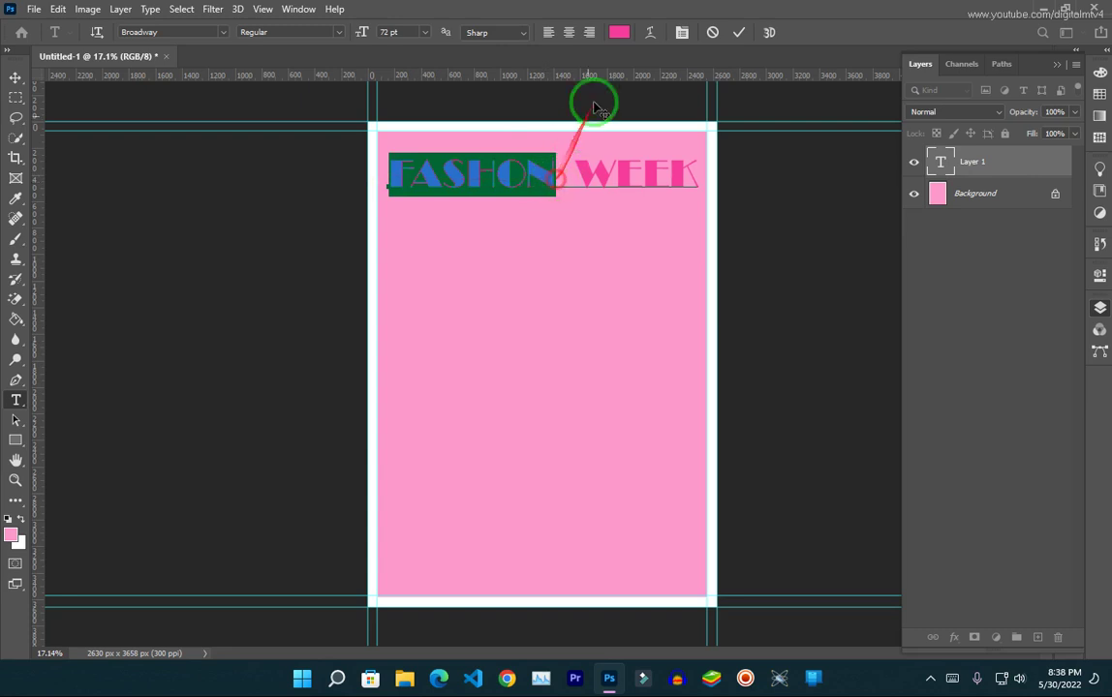
left_click(619, 32)
left_click_drag(898, 423, 900, 457)
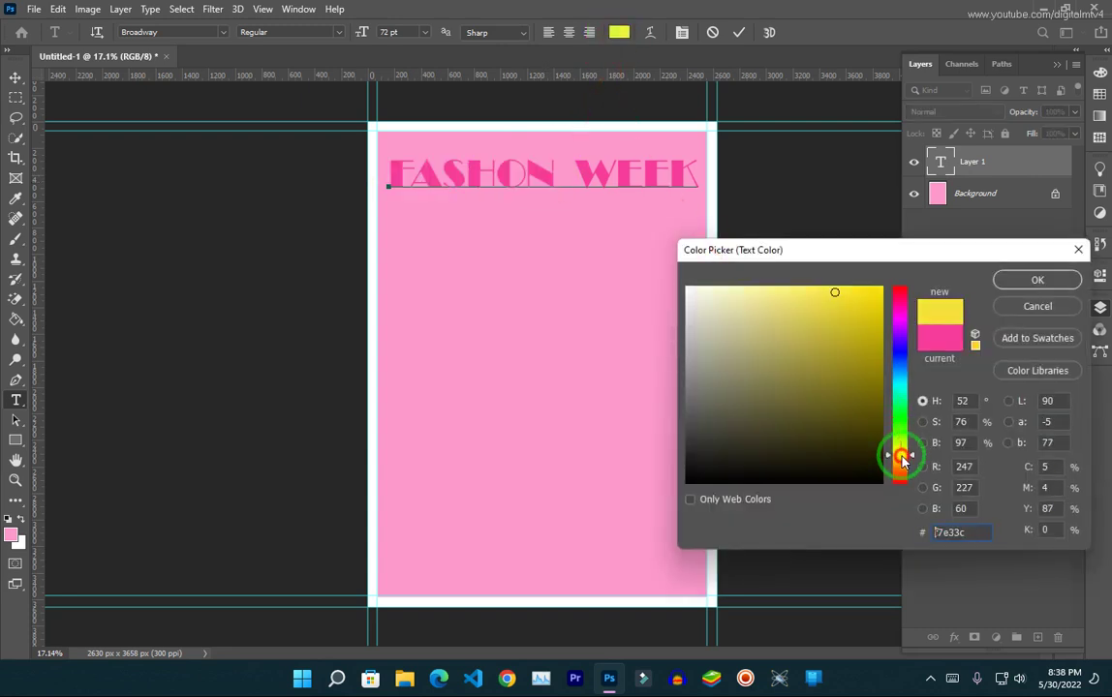
left_click_drag(844, 315, 898, 281)
left_click(1034, 283)
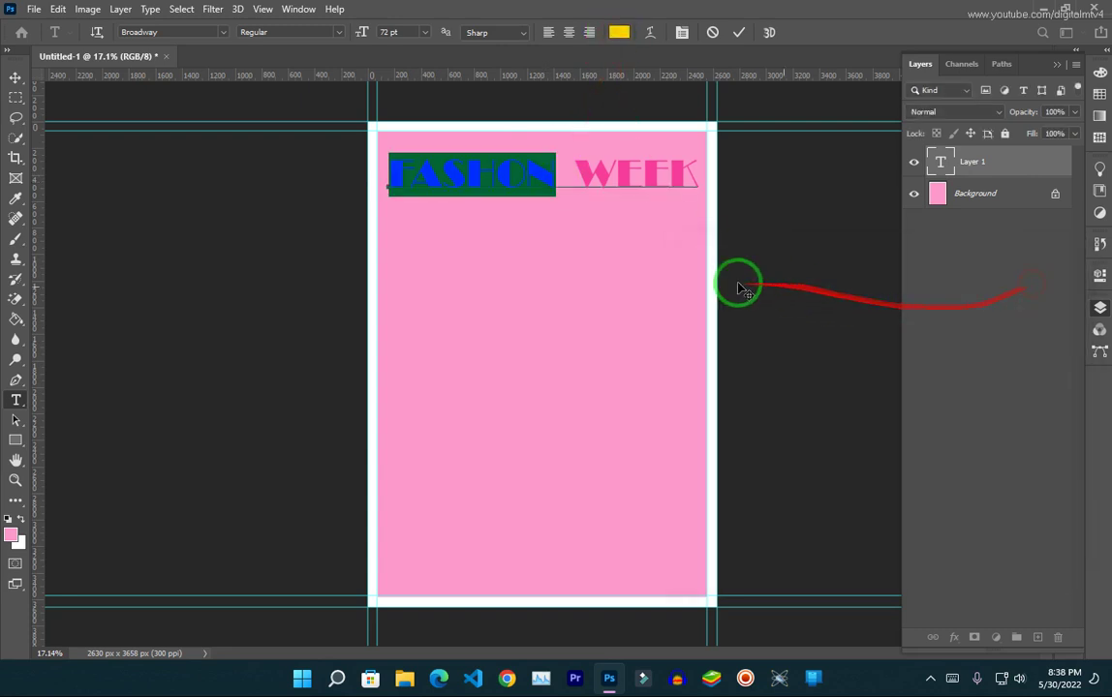
left_click_drag(578, 173, 720, 179)
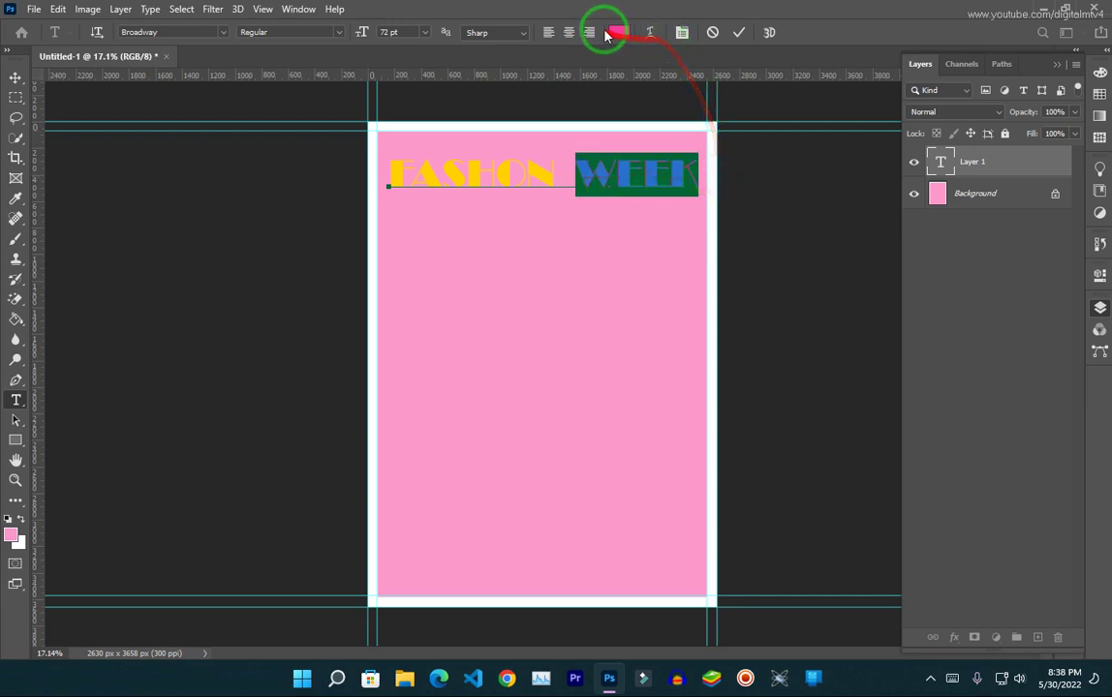
left_click(621, 44)
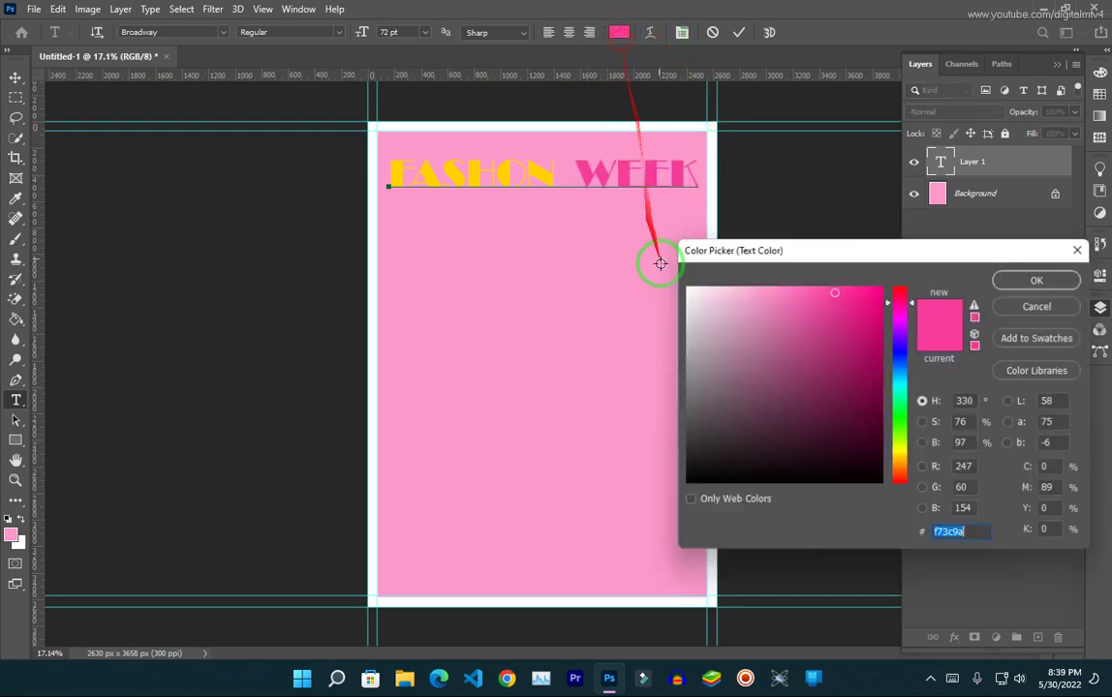
left_click(686, 288)
left_click(1004, 287)
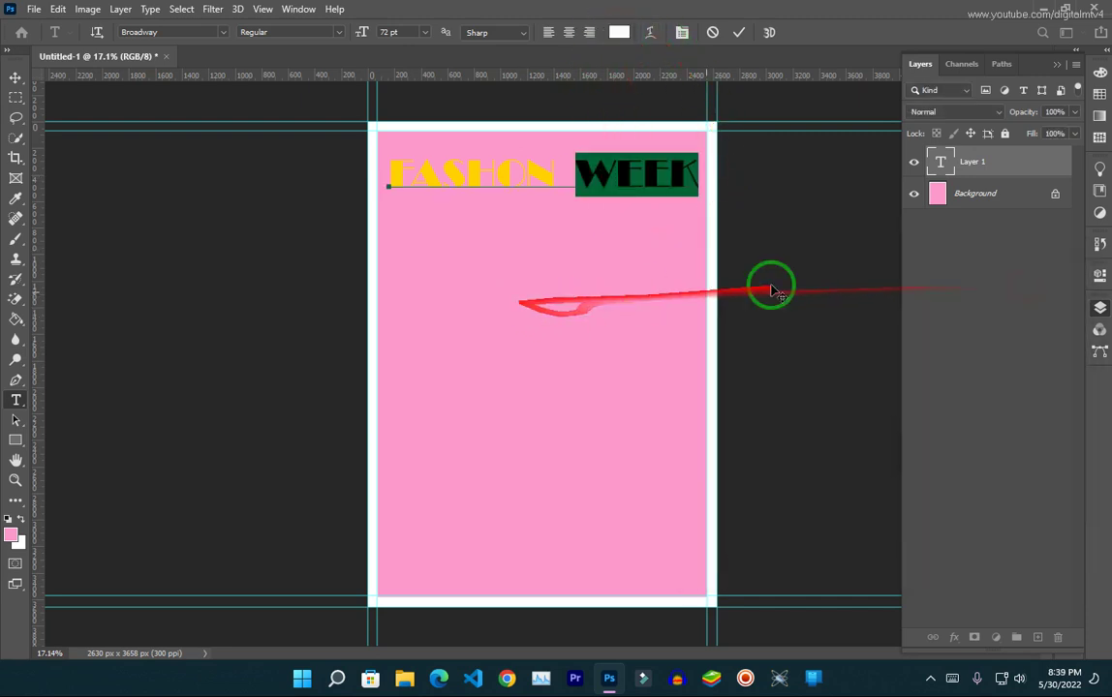
left_click(983, 206)
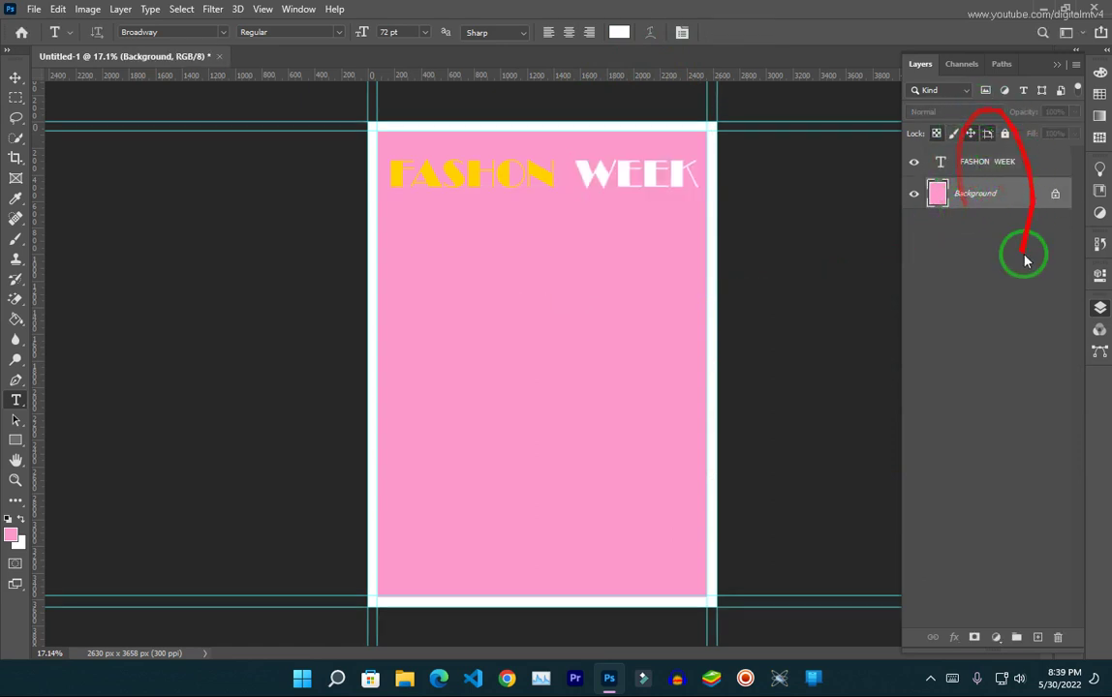
left_click(1098, 310)
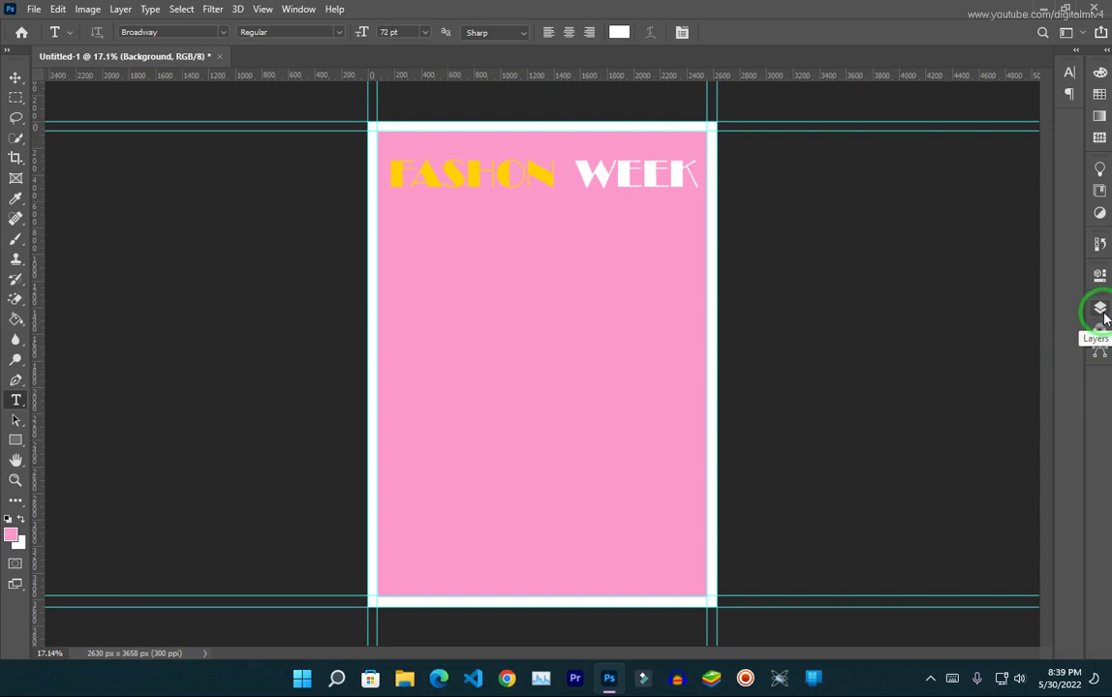
left_click(299, 8)
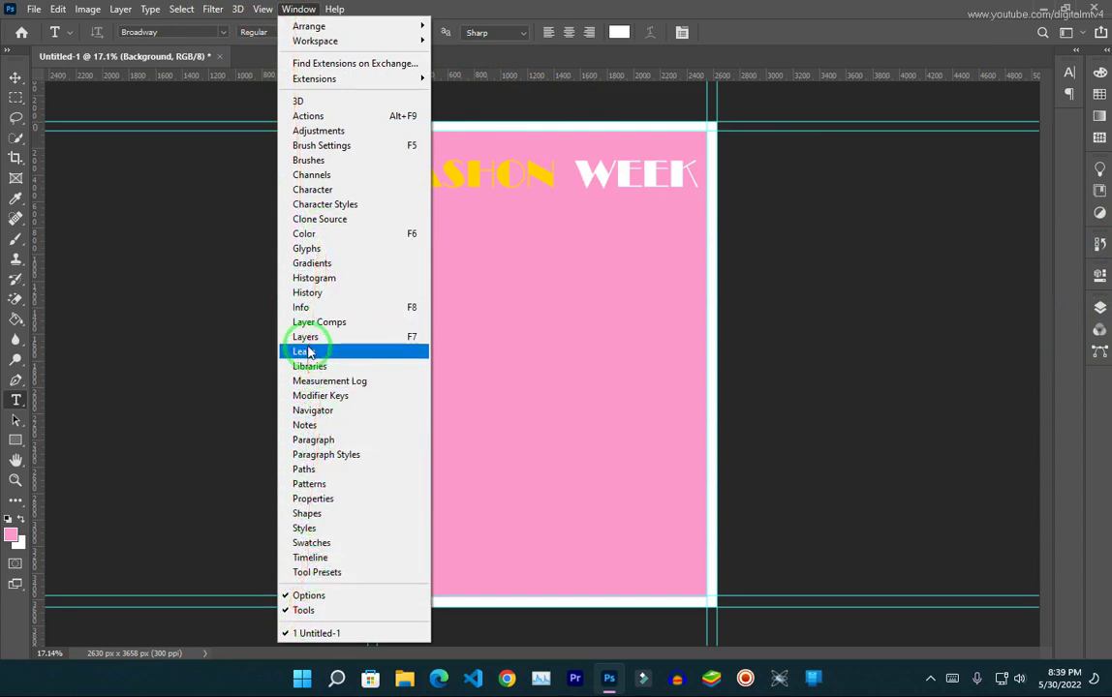
left_click(361, 348)
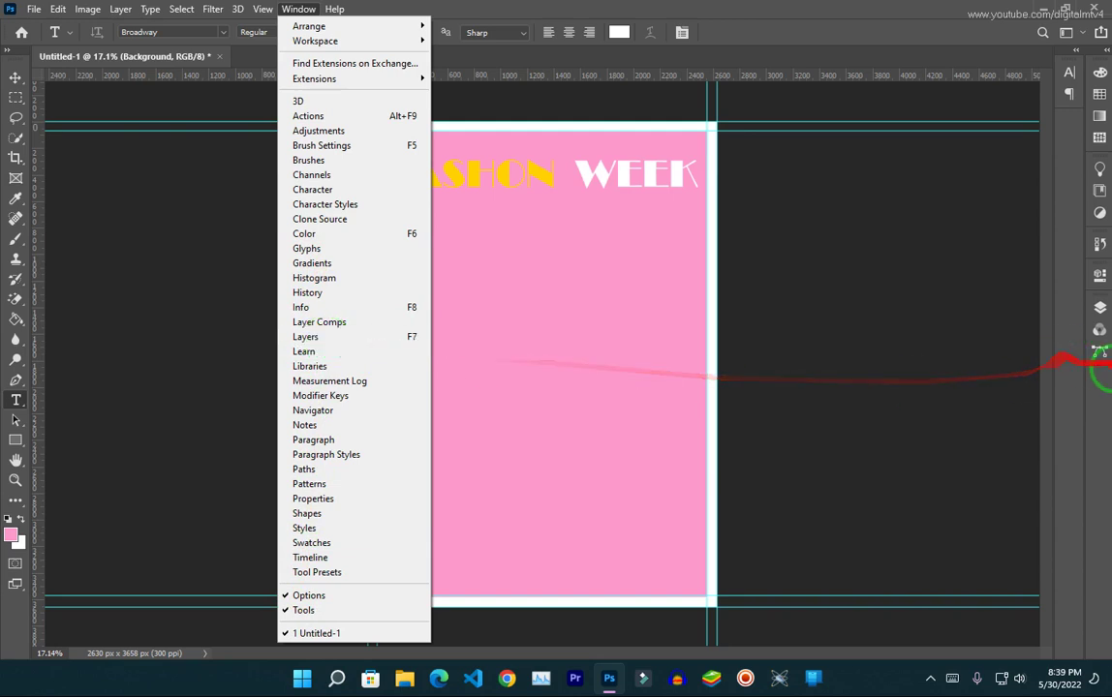
left_click(1099, 310)
left_click(1098, 312)
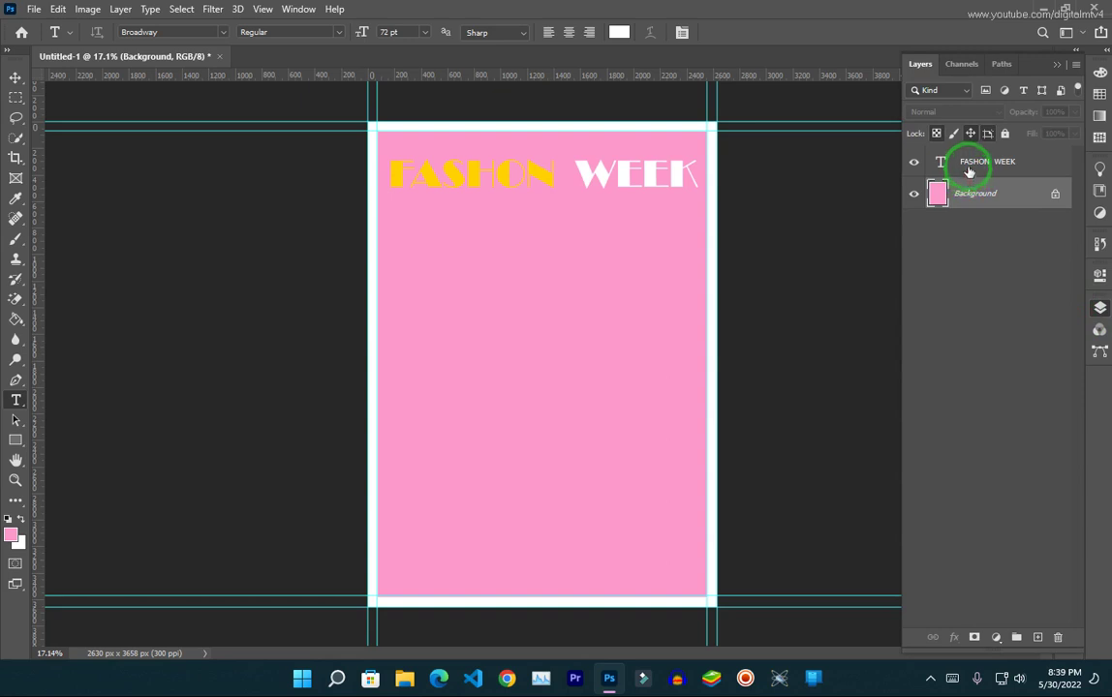
left_click(951, 166)
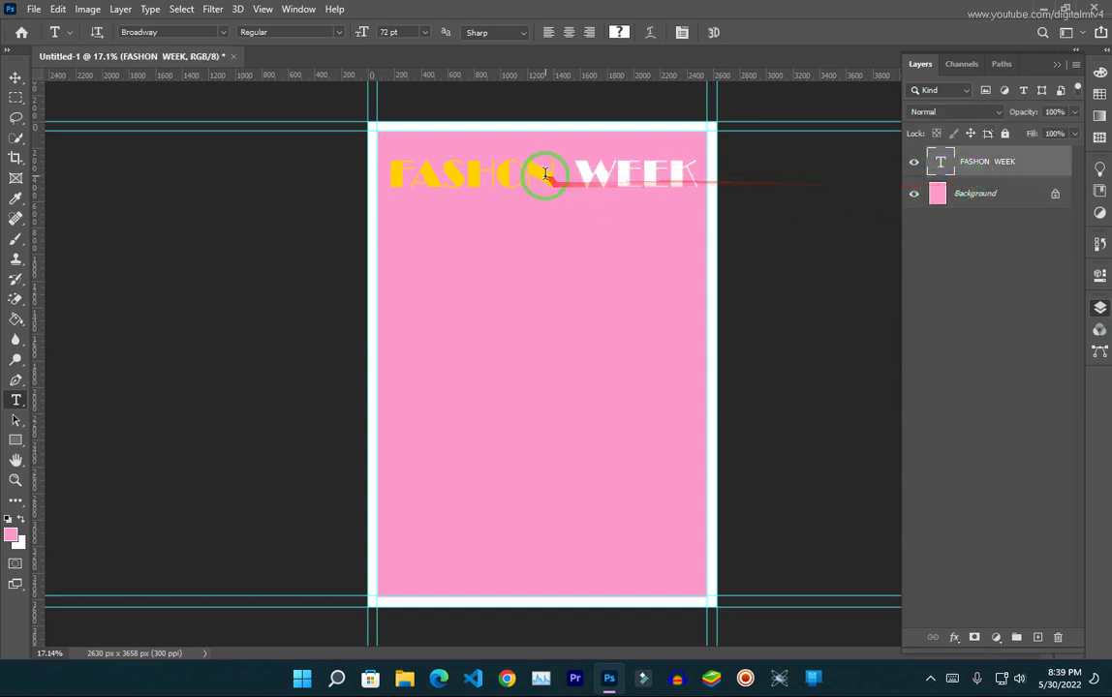
left_click(545, 174)
key("ctrl+a")
left_click(964, 193)
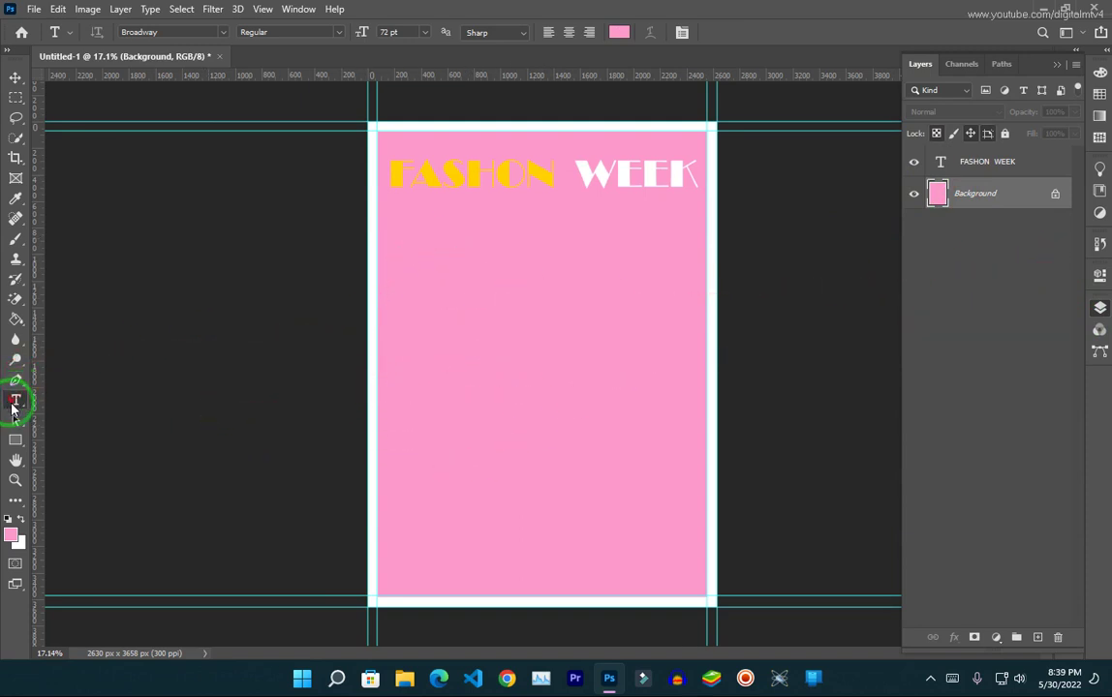
- Fill the background with a pink-to-white gradient fading toward the top right
left_click(16, 321)
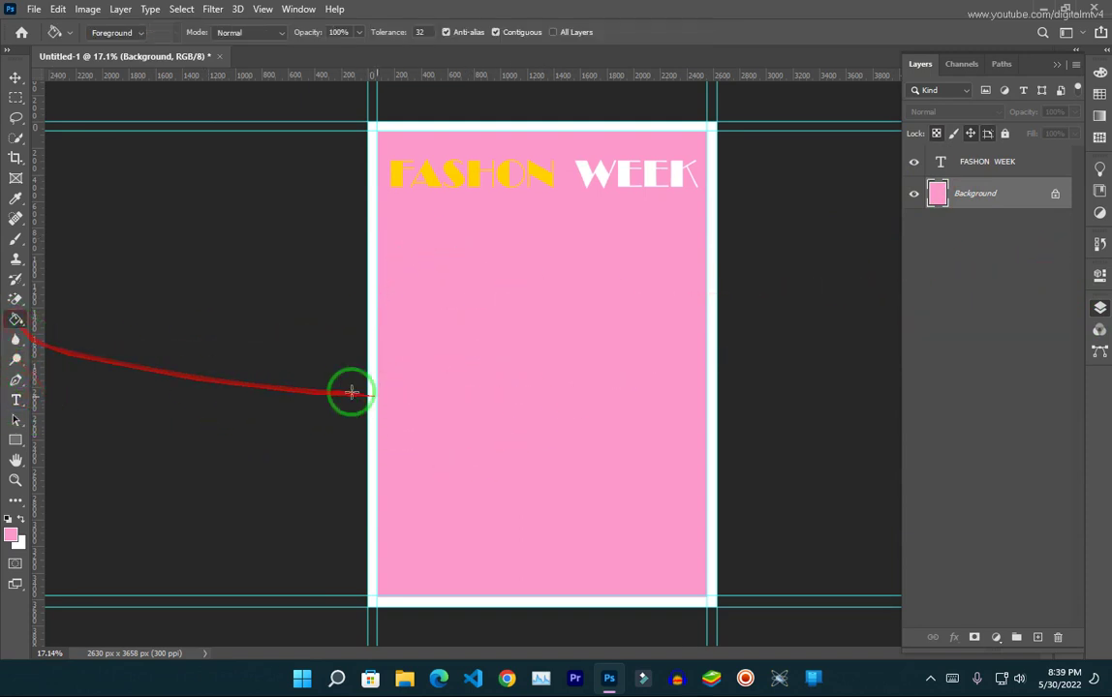
right_click(15, 321)
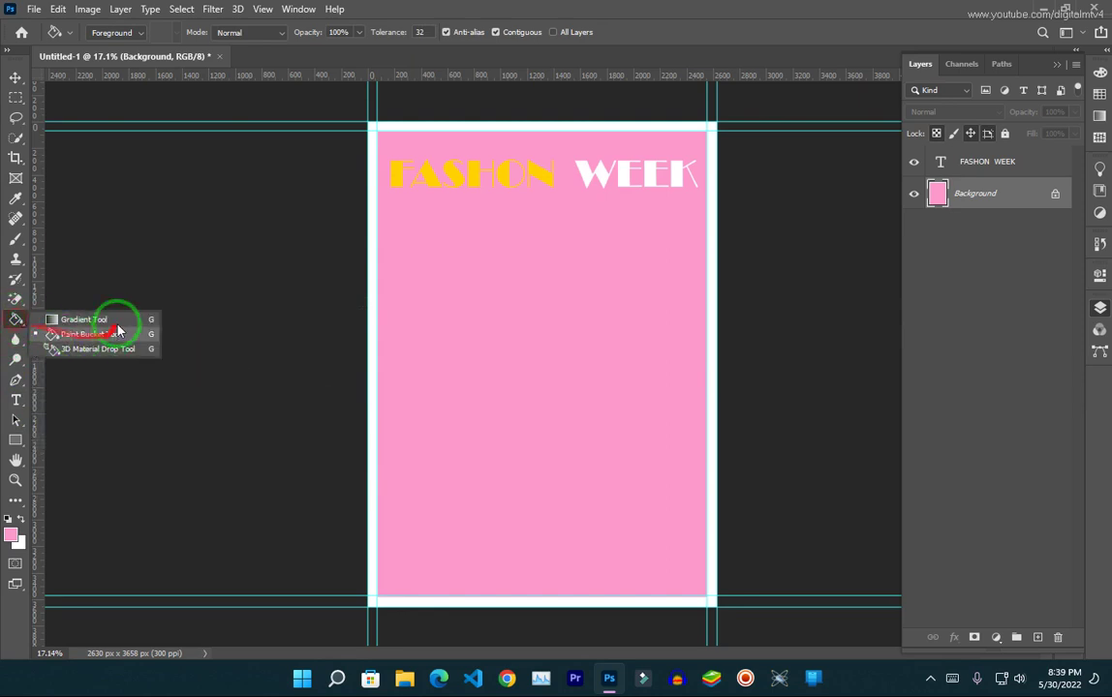
left_click(85, 335)
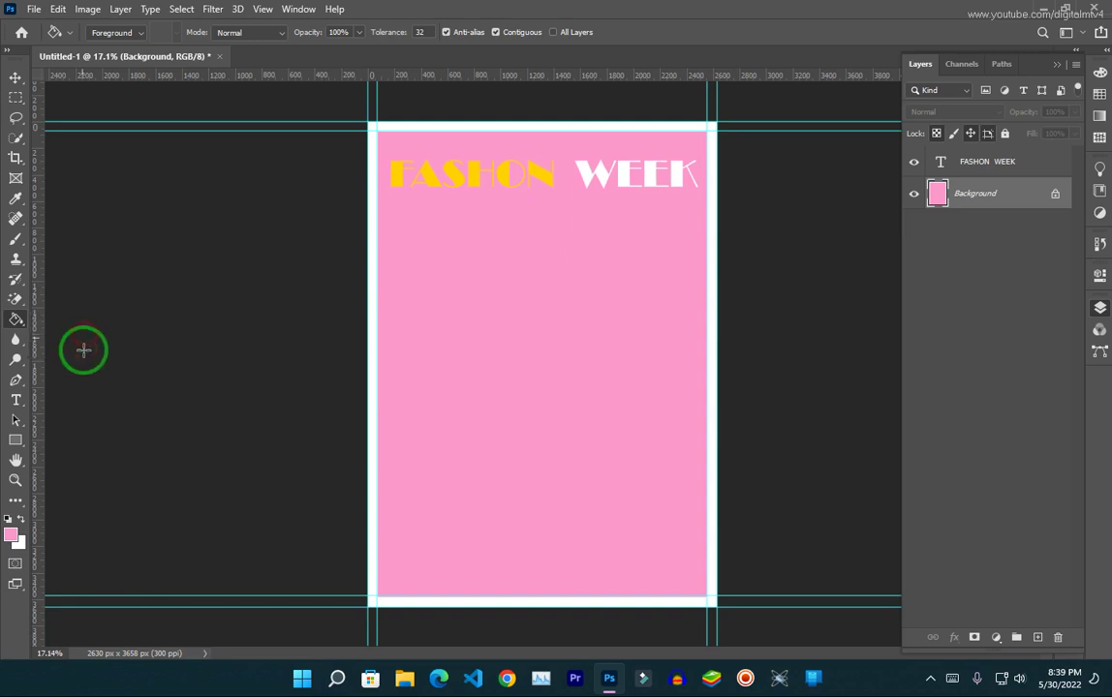
right_click(17, 322)
left_click(84, 335)
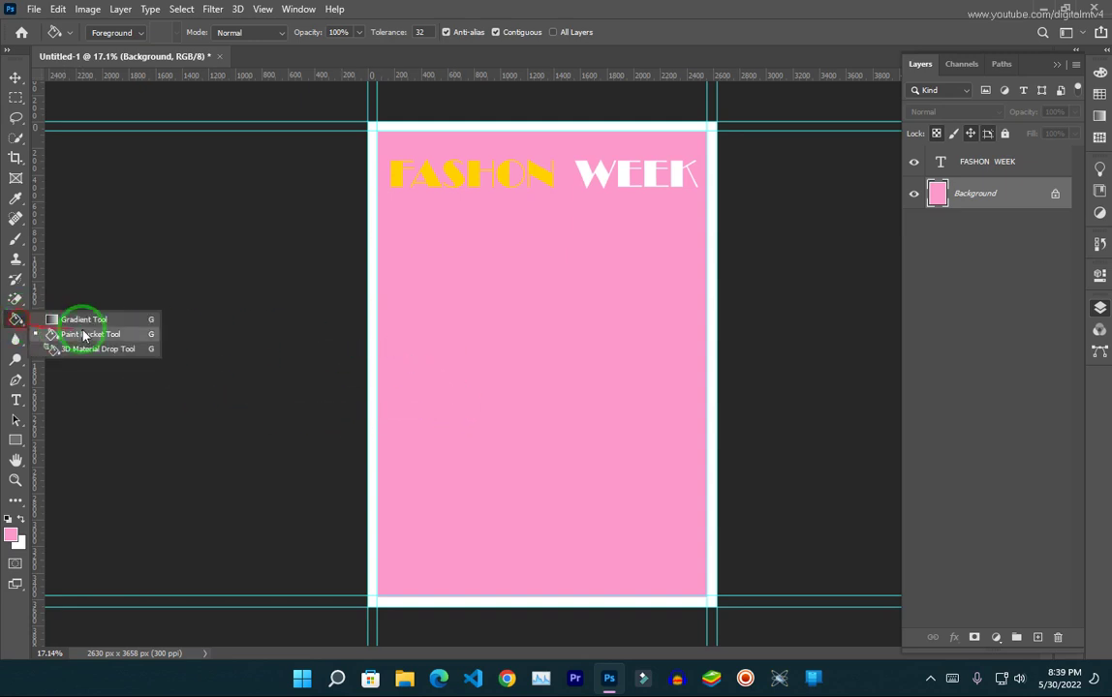
left_click(82, 319)
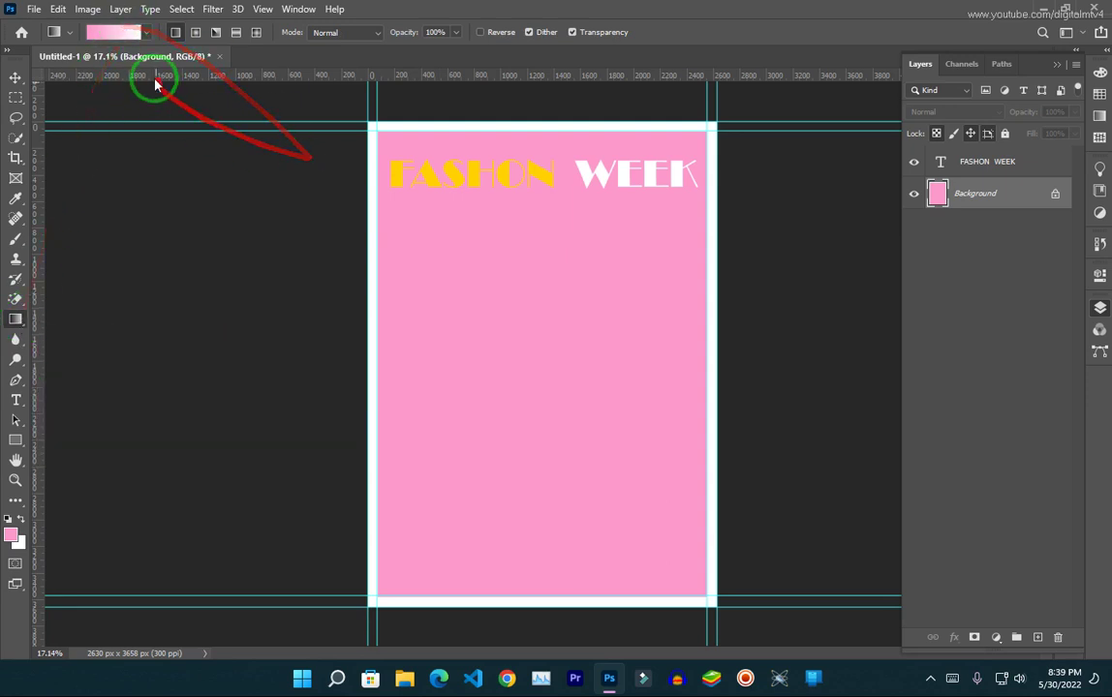
left_click(113, 32)
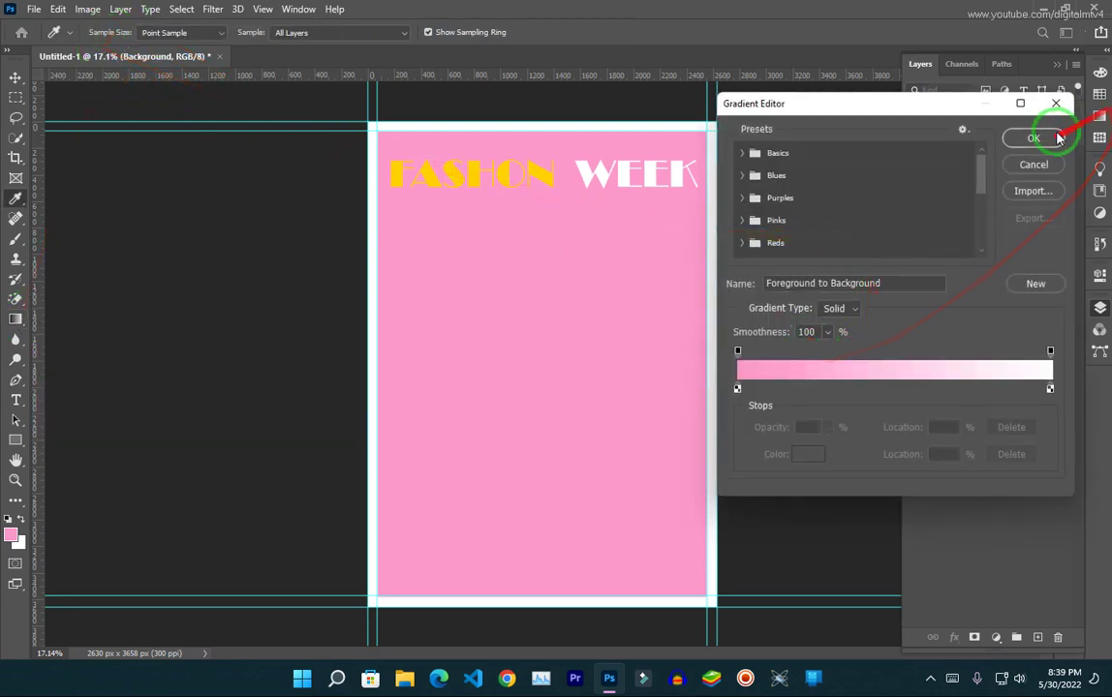
left_click(1034, 139)
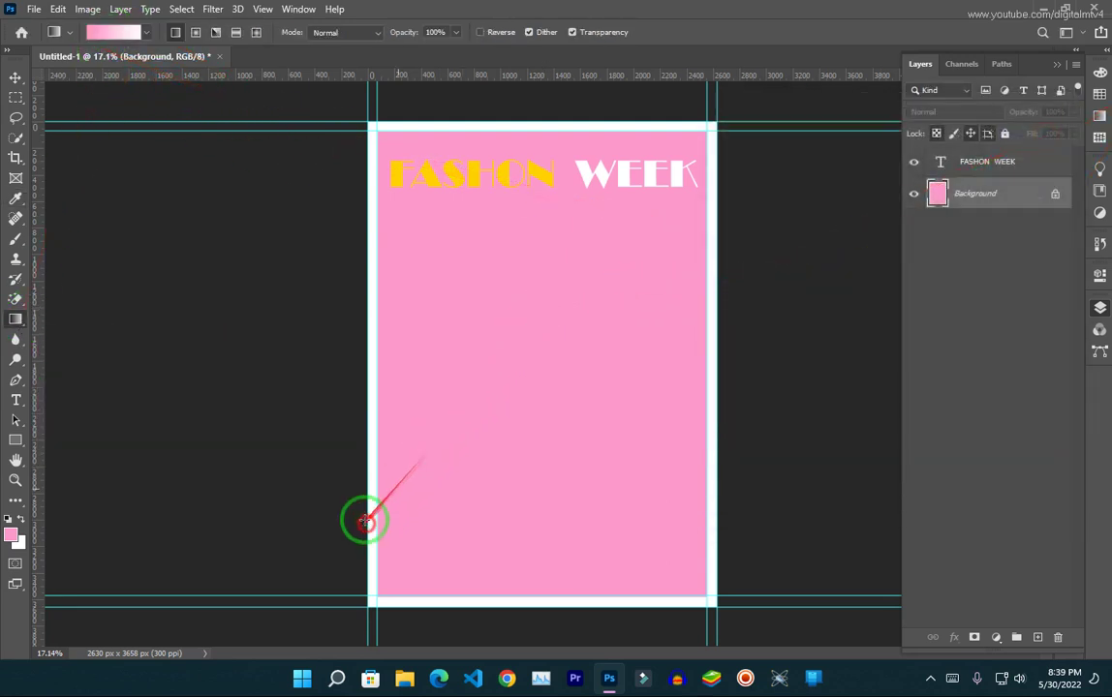
left_click_drag(433, 443, 367, 516)
left_click_drag(441, 437, 630, 175)
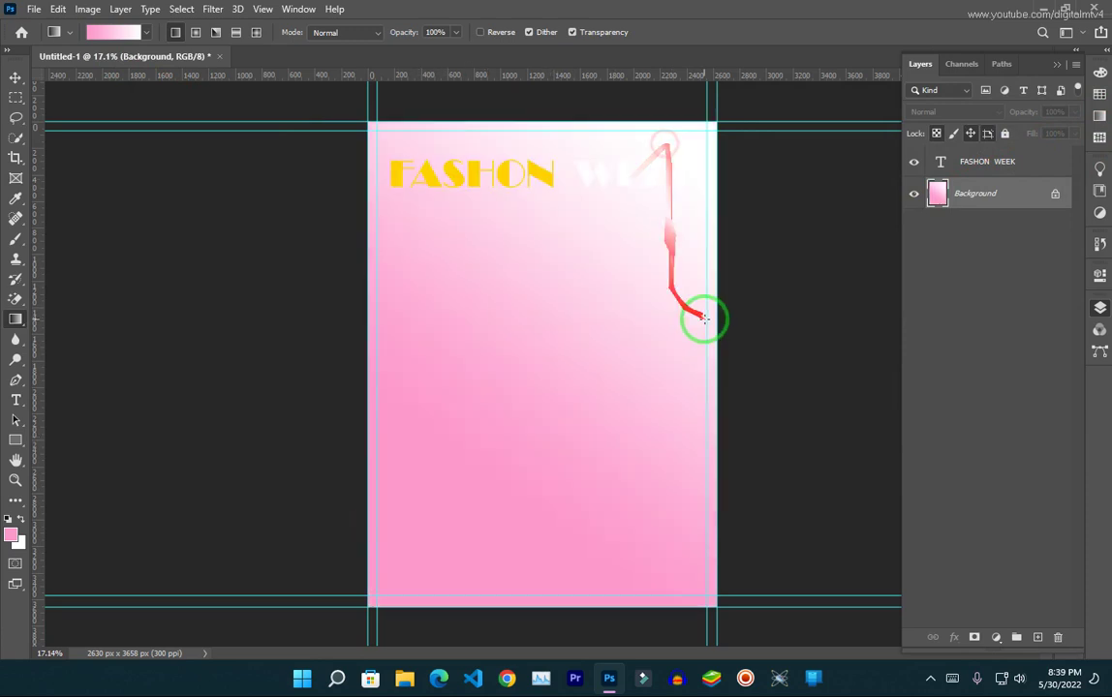
- Set the gradient's start colour stop to a neutral grey
left_click(114, 32)
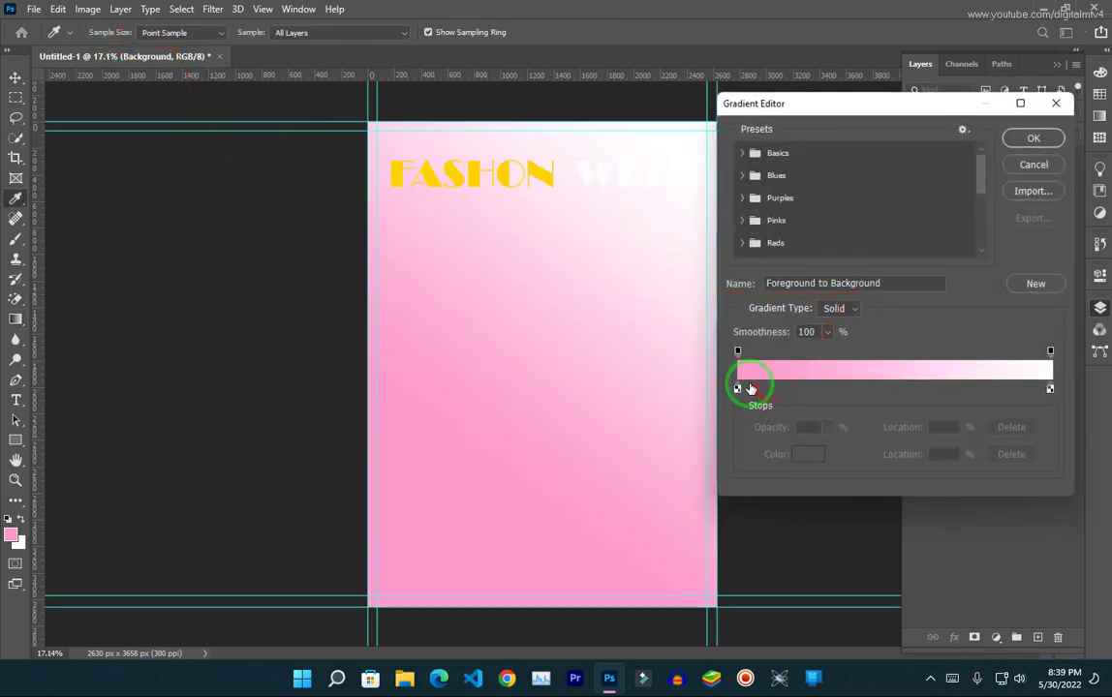
double_click(738, 389)
left_click(709, 400)
left_click_drag(710, 400, 685, 427)
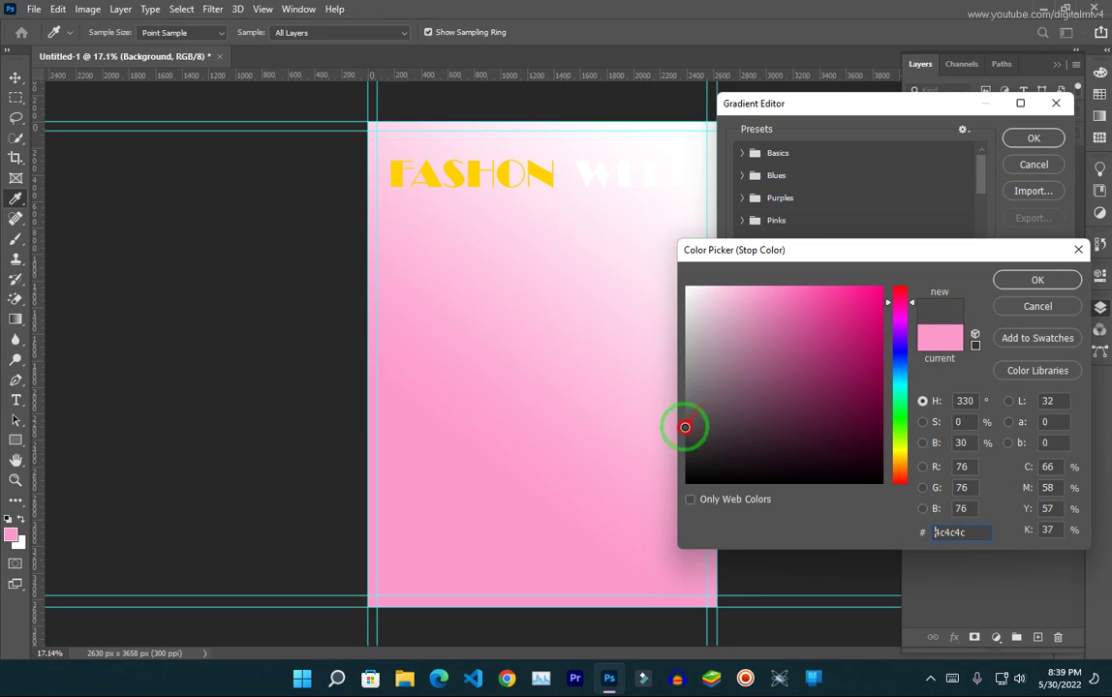
left_click(1031, 281)
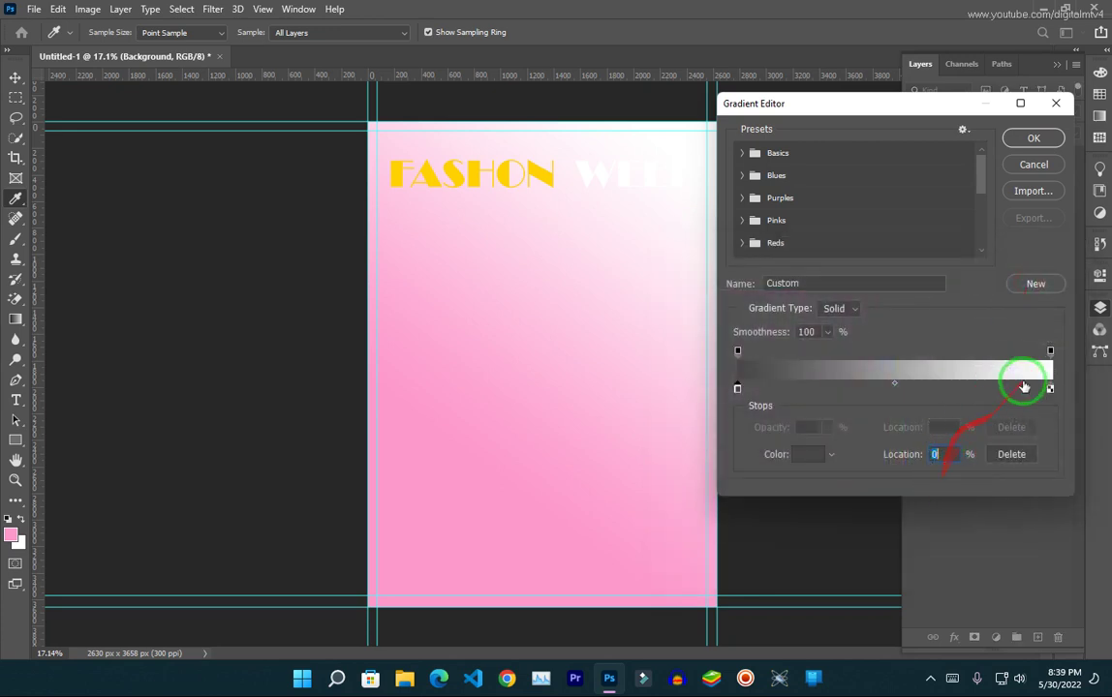
- Set a dark grey end stop, remove the extra pink stops, and confirm the gradient
double_click(1047, 388)
left_click_drag(802, 377, 738, 422)
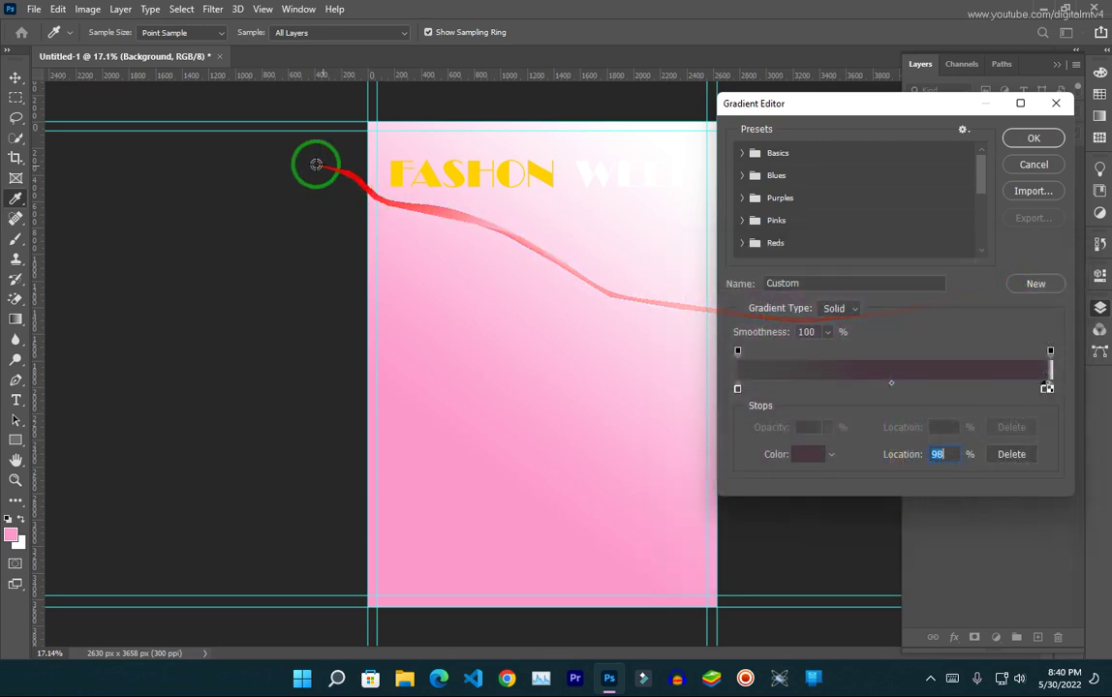
left_click(569, 404)
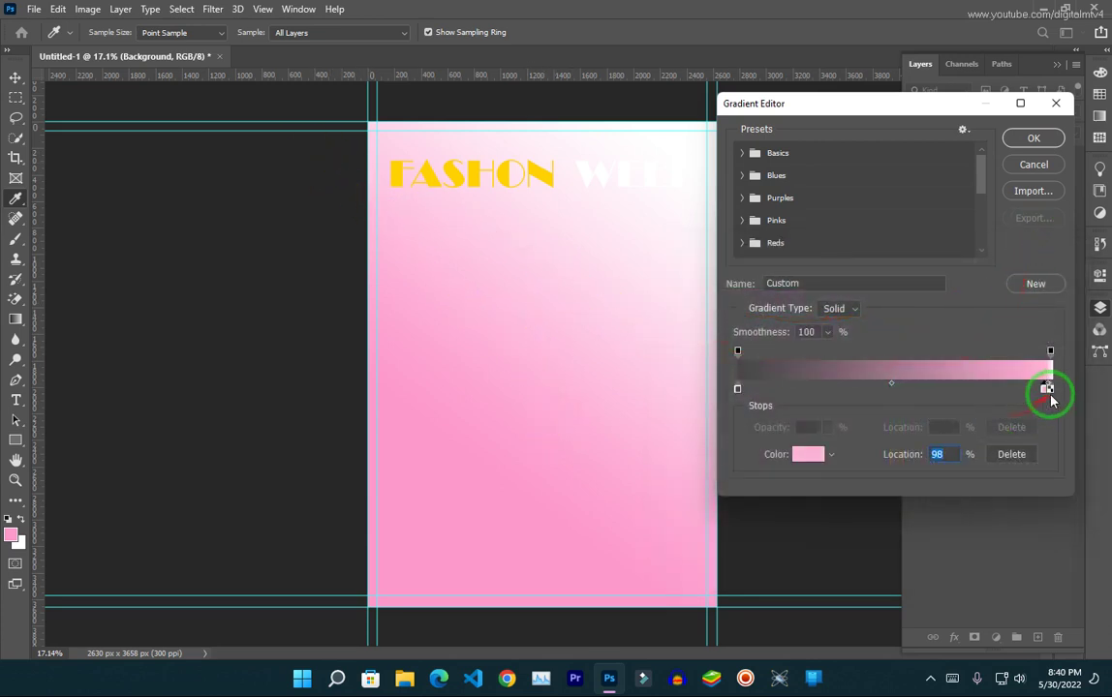
left_click_drag(1048, 392, 1046, 424)
double_click(1050, 388)
left_click_drag(690, 407, 682, 418)
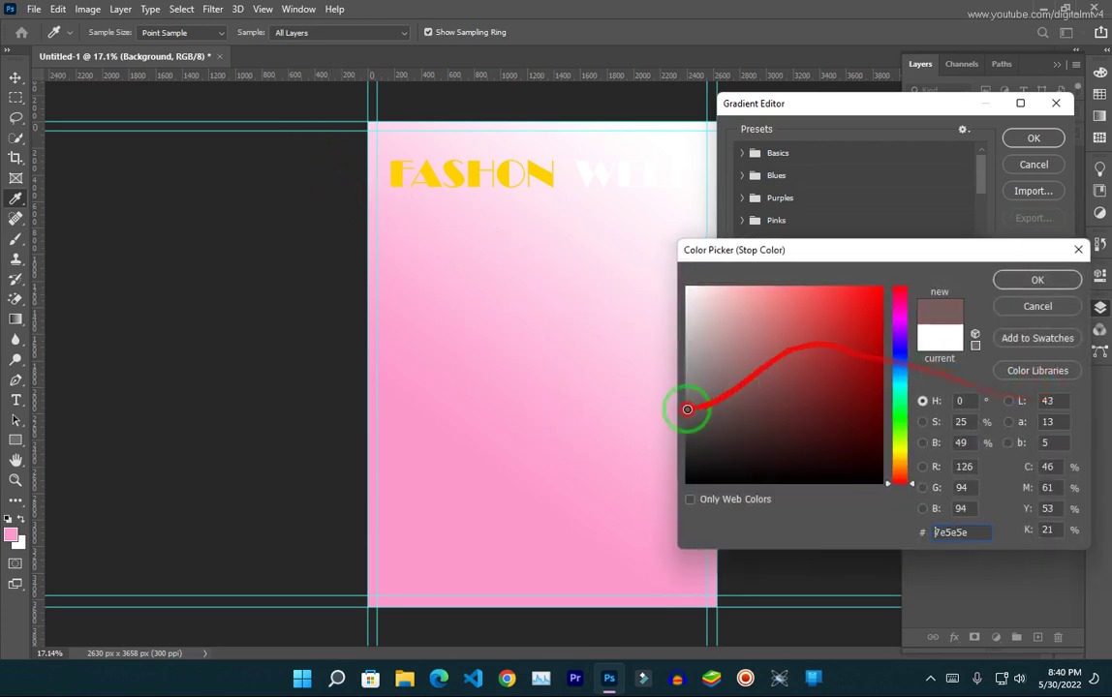
left_click(1037, 280)
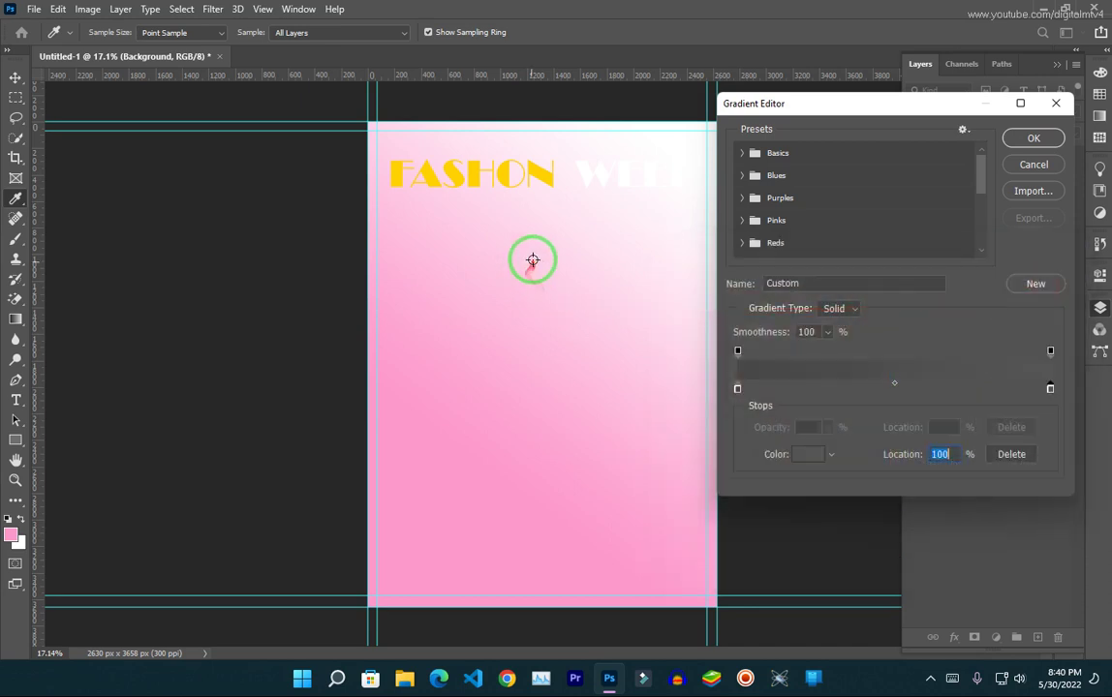
left_click(404, 427)
left_click_drag(1050, 389, 1031, 249)
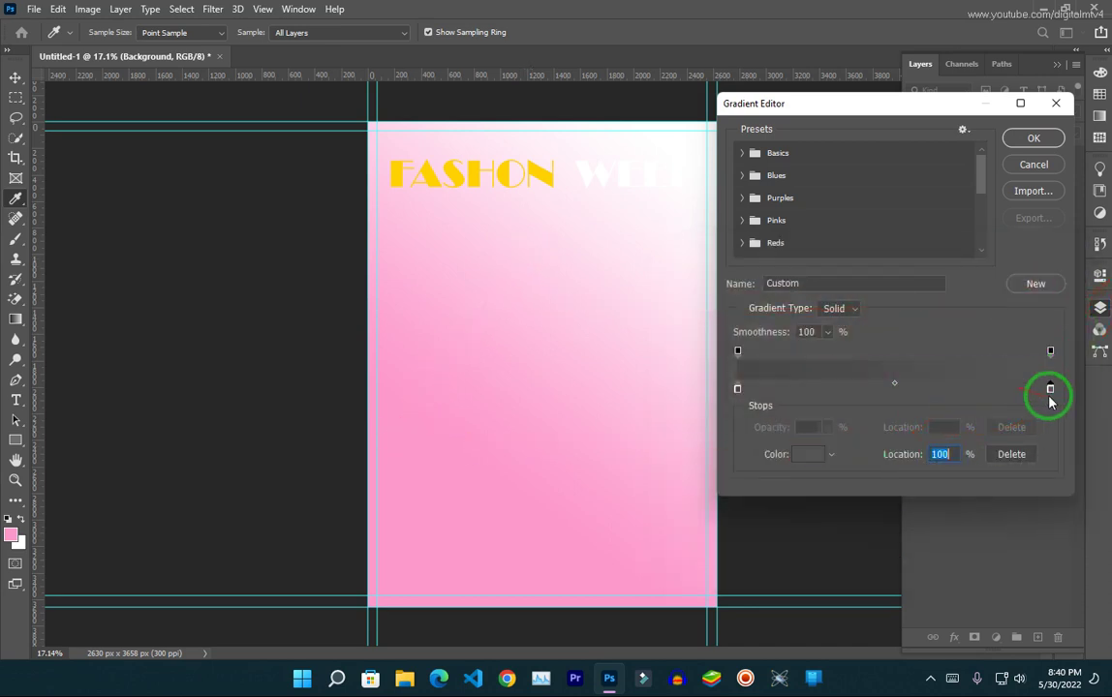
left_click(1033, 137)
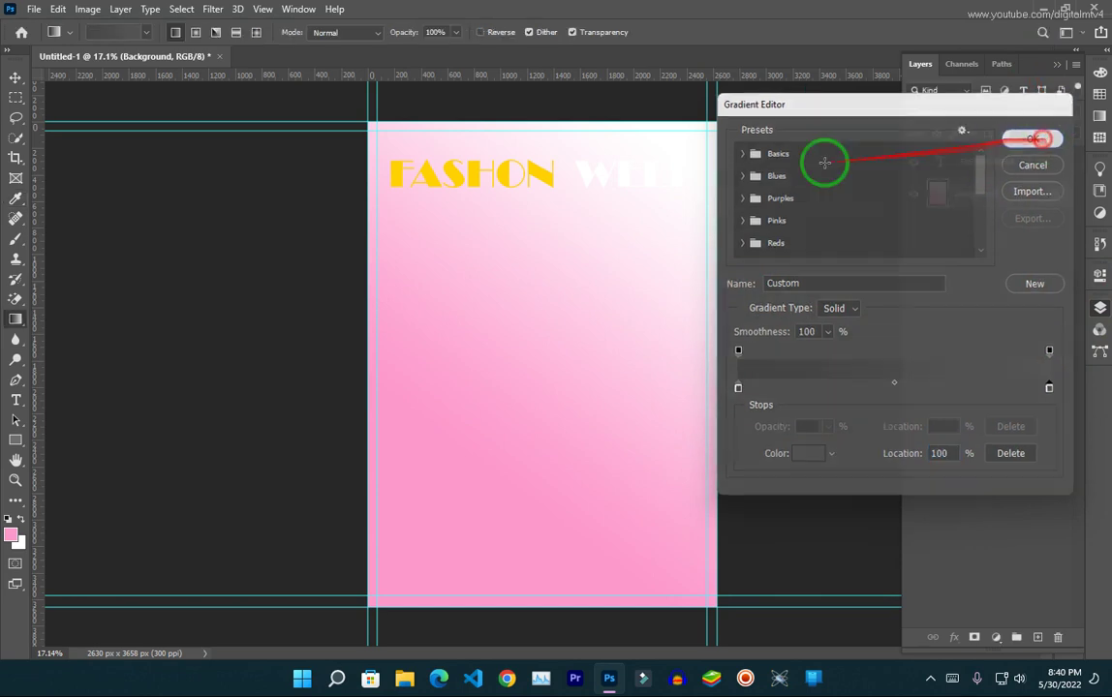
- Drag the dark grey gradient diagonally across the page, replacing the pink
left_click_drag(303, 426, 567, 249)
scroll(661, 312, "down", 5)
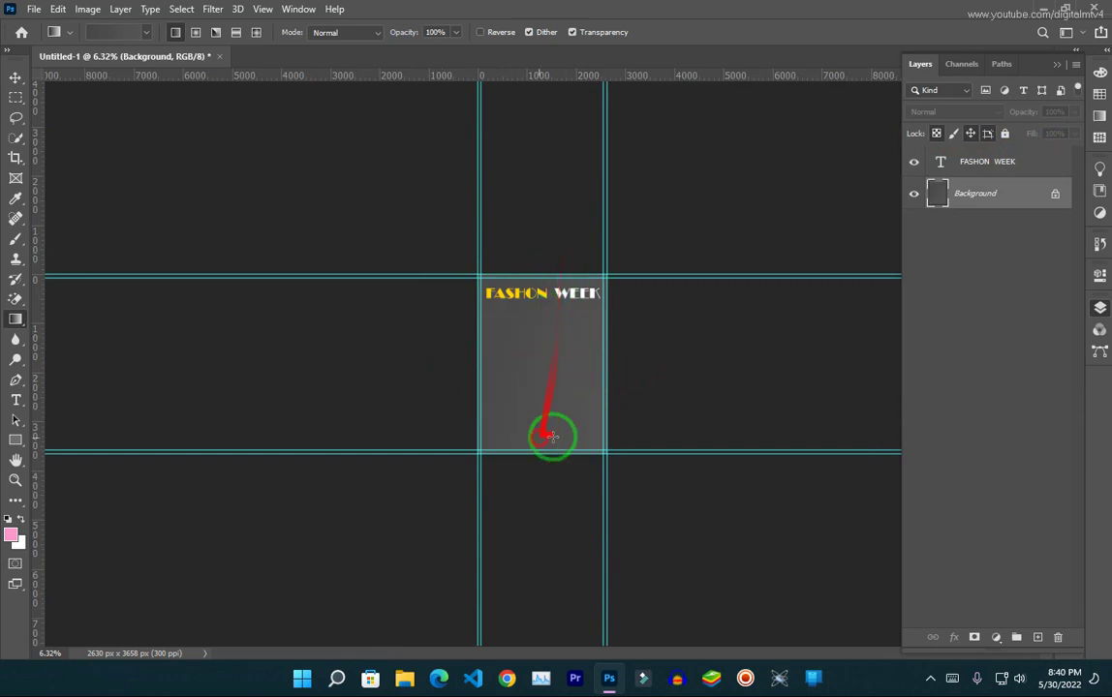
scroll(581, 402, "up", 2)
scroll(620, 393, "up", 3)
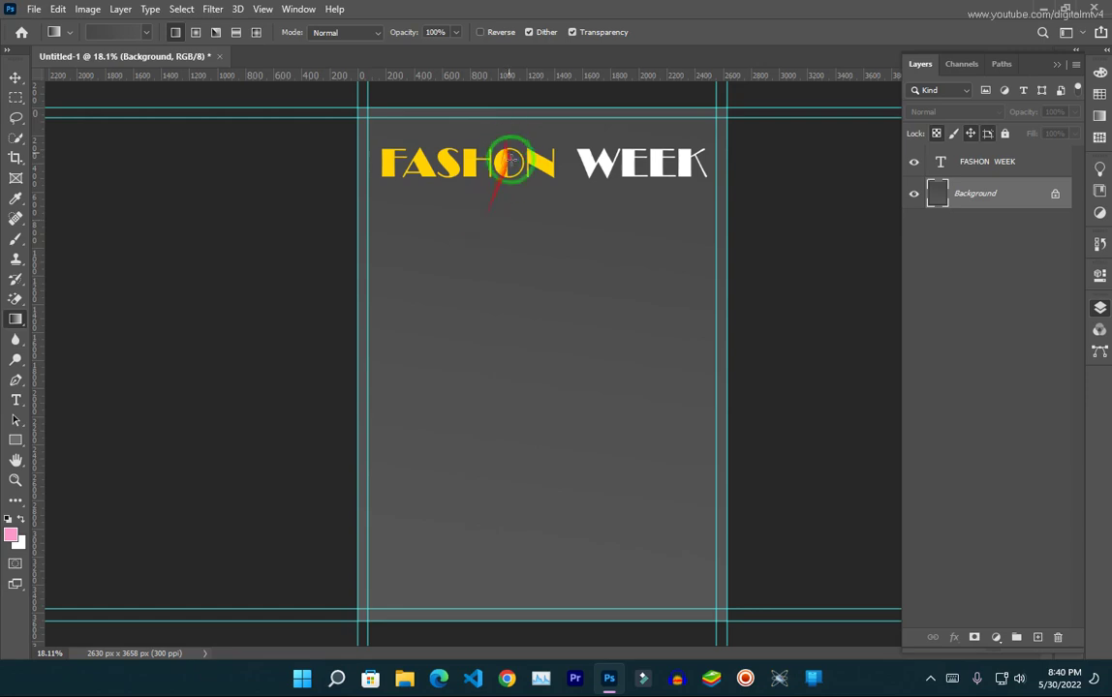
- Briefly open the Chrome browser from the taskbar and close it again
left_click(508, 678)
left_click(217, 65)
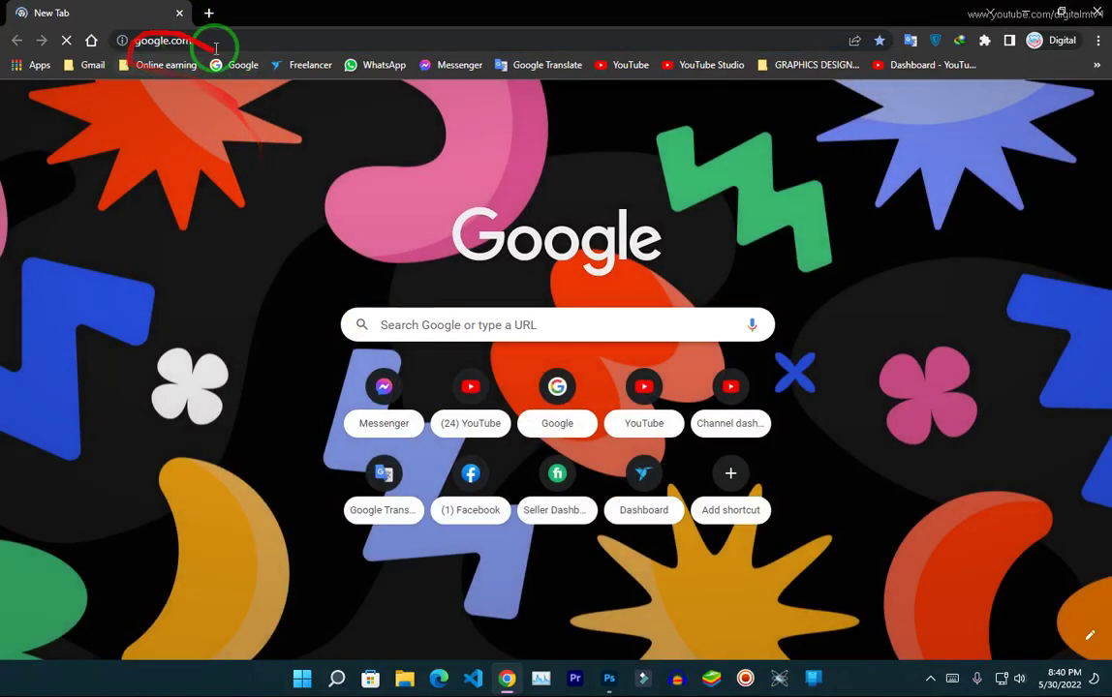
left_click(1097, 13)
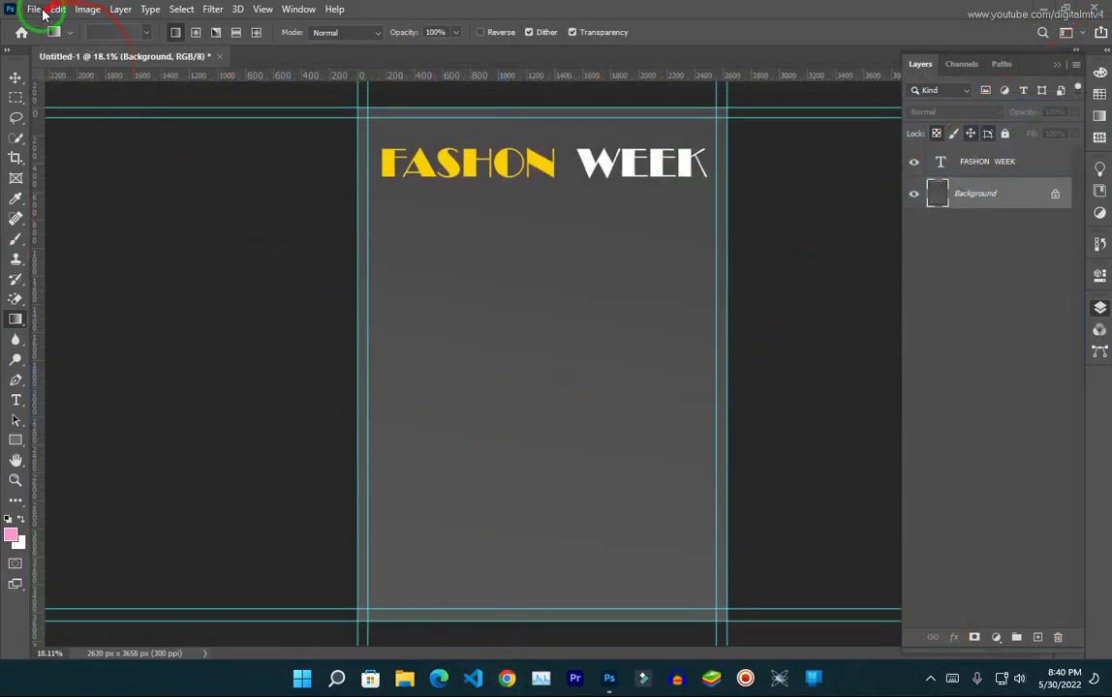
- Bring up the Open dialog and browse Pictures, Camera Roll and Downloads for a photo
left_click(39, 10)
left_click(34, 40)
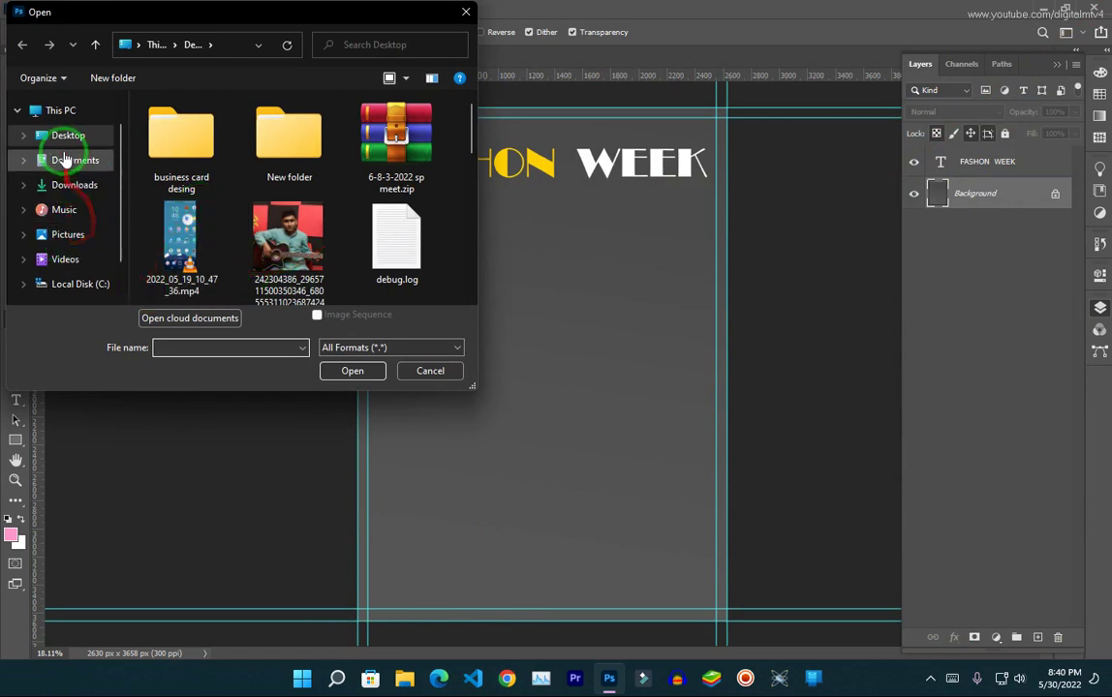
left_click(64, 258)
left_click(65, 234)
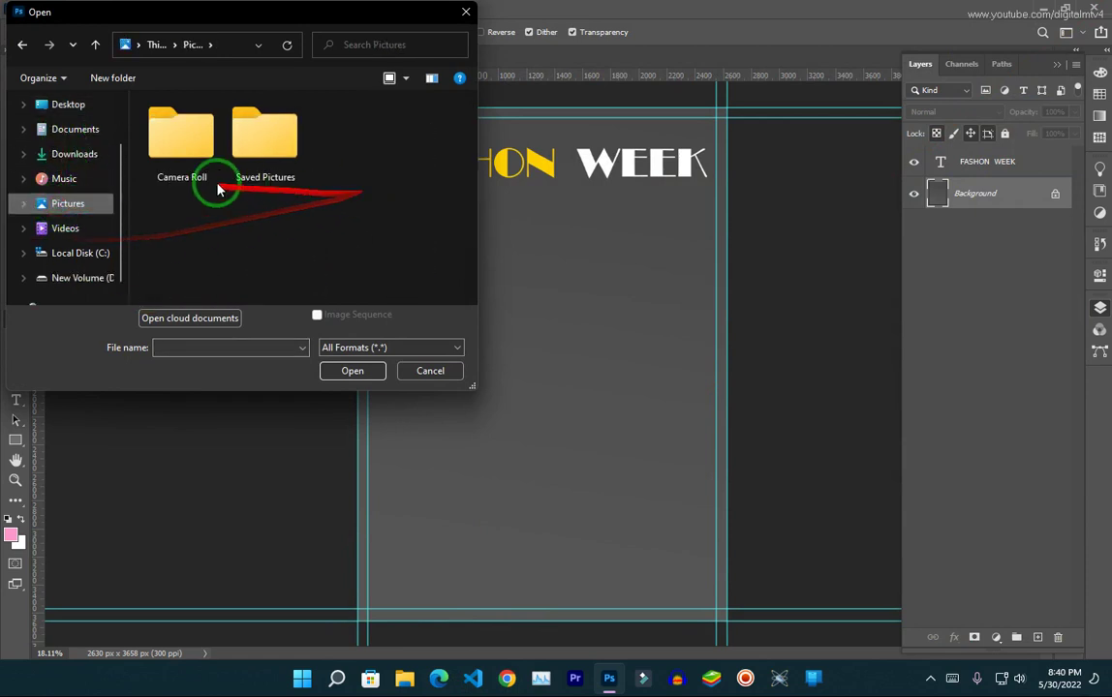
double_click(198, 155)
left_click(70, 154)
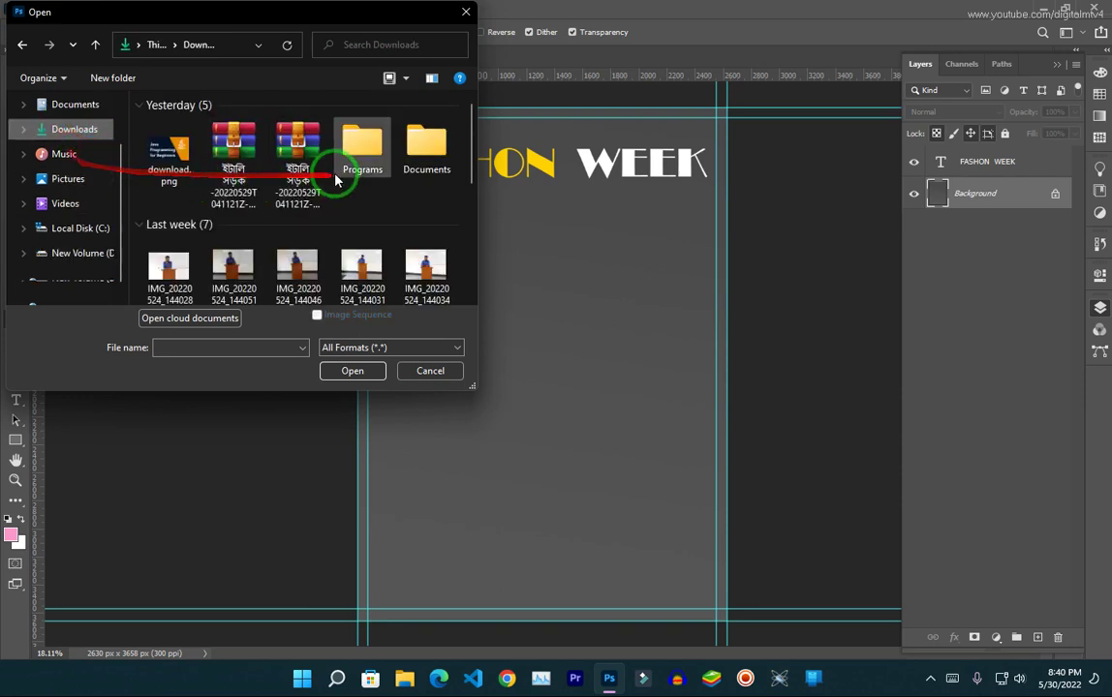
left_click(302, 286)
- Move to the Desktop folder and select the photo sss.jpg
scroll(349, 269, "down", 3)
scroll(320, 257, "up", 2)
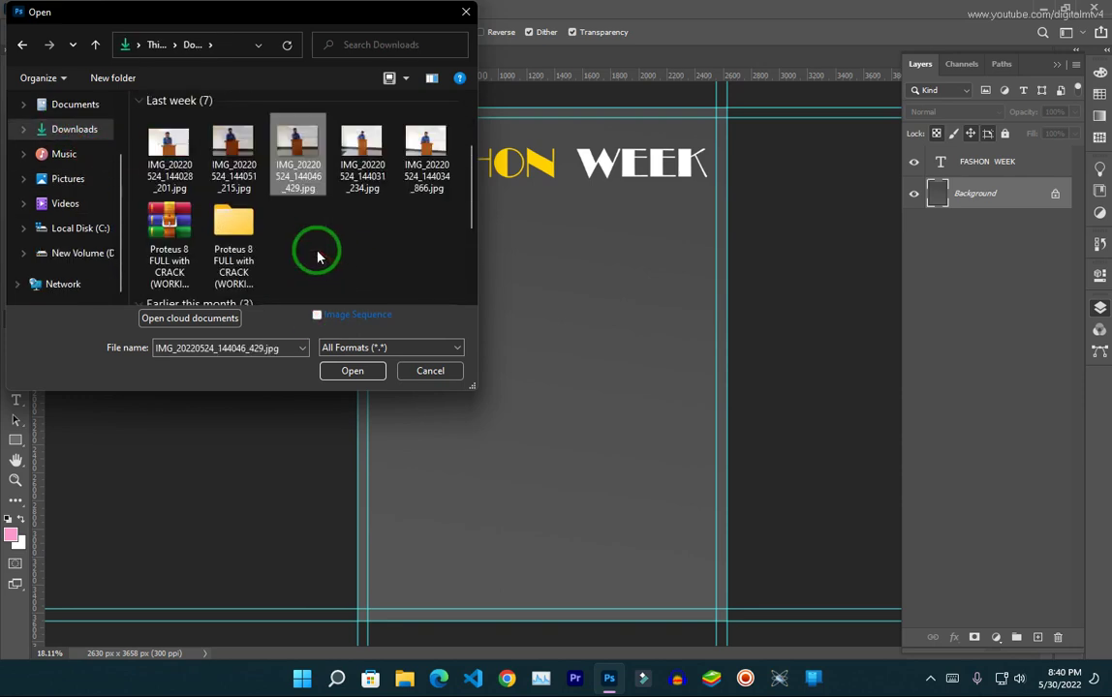
scroll(339, 266, "down", 3)
scroll(150, 291, "up", 1)
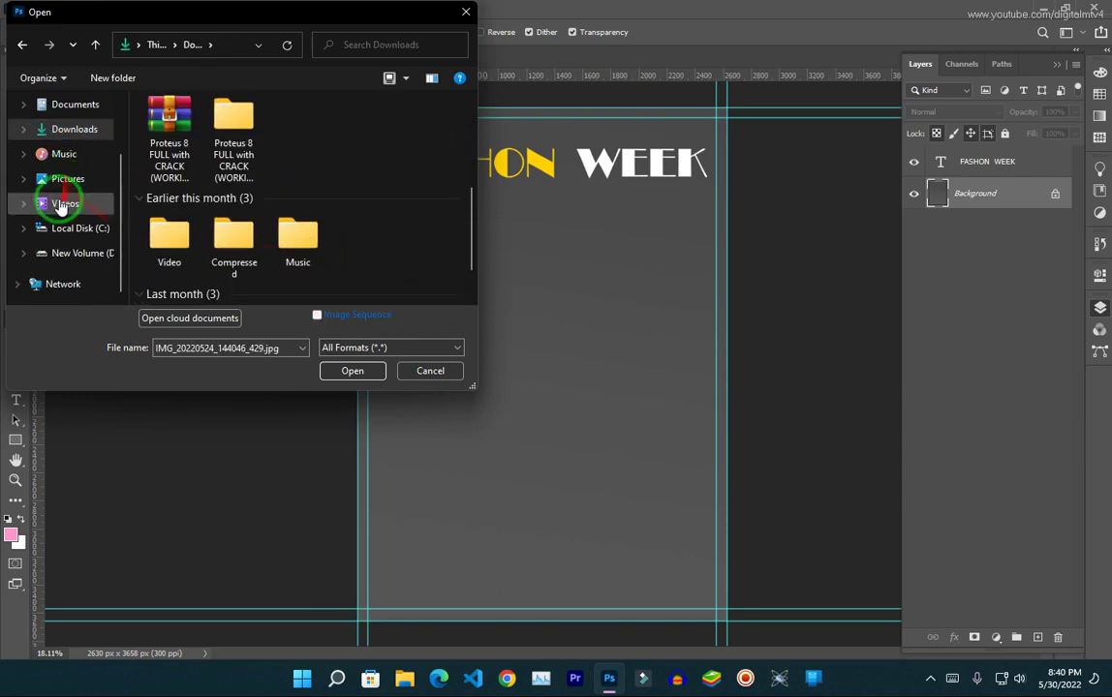
left_click(60, 205)
left_click(67, 175)
scroll(85, 163, "up", 2)
scroll(81, 157, "up", 1)
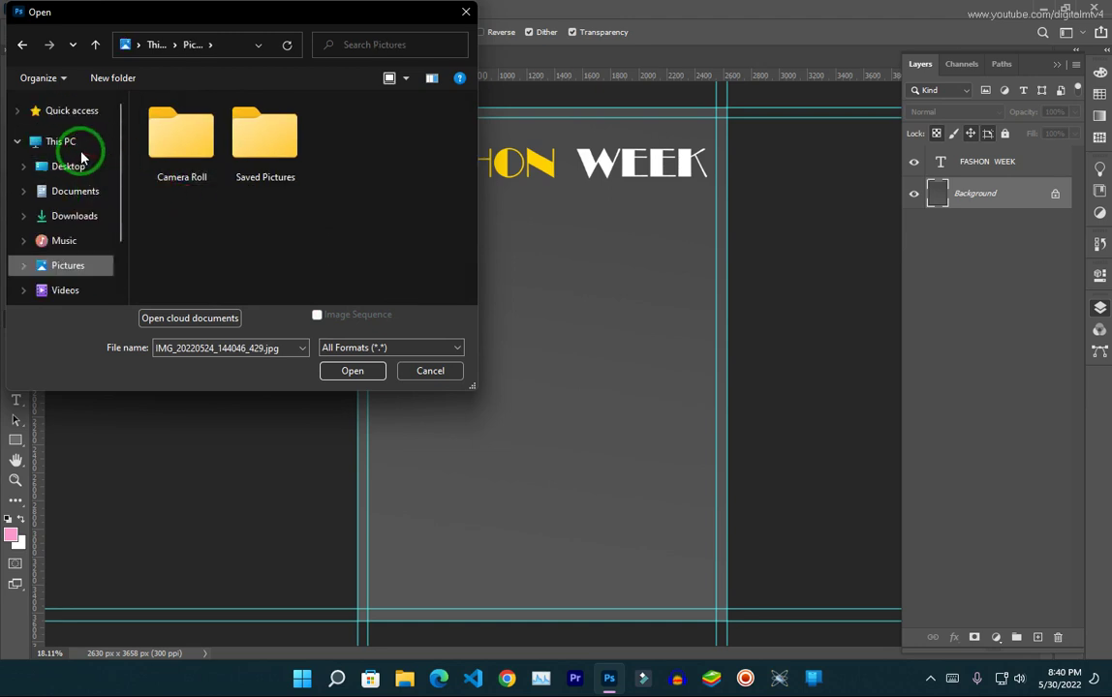
left_click(70, 166)
left_click(281, 227)
scroll(337, 235, "down", 2)
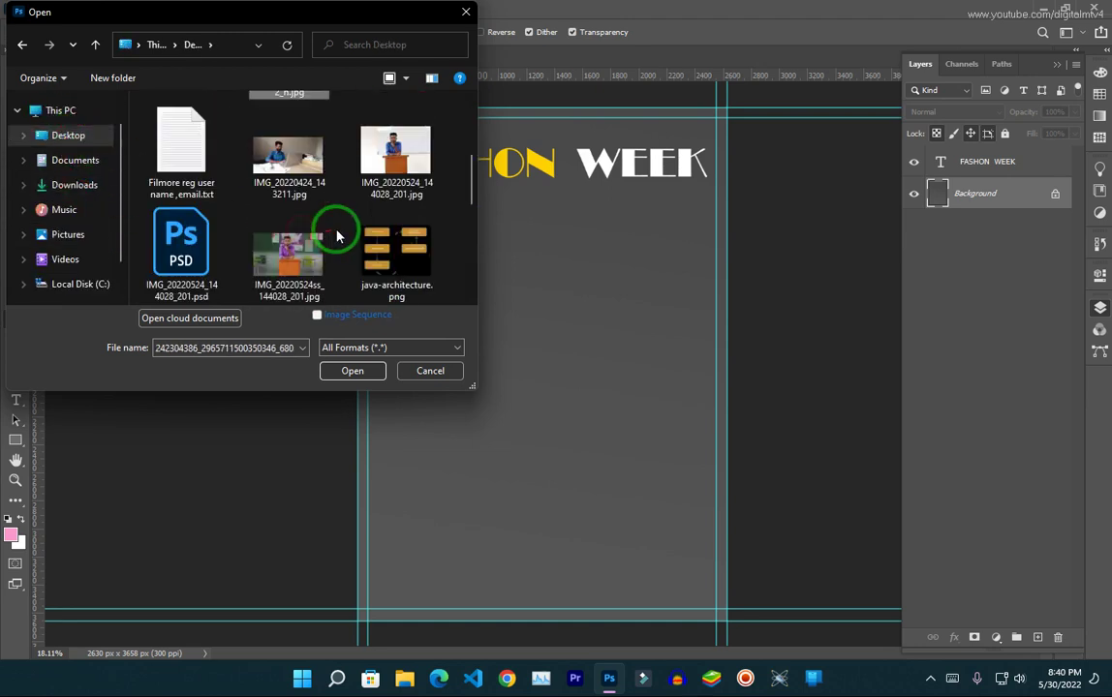
scroll(337, 236, "down", 1)
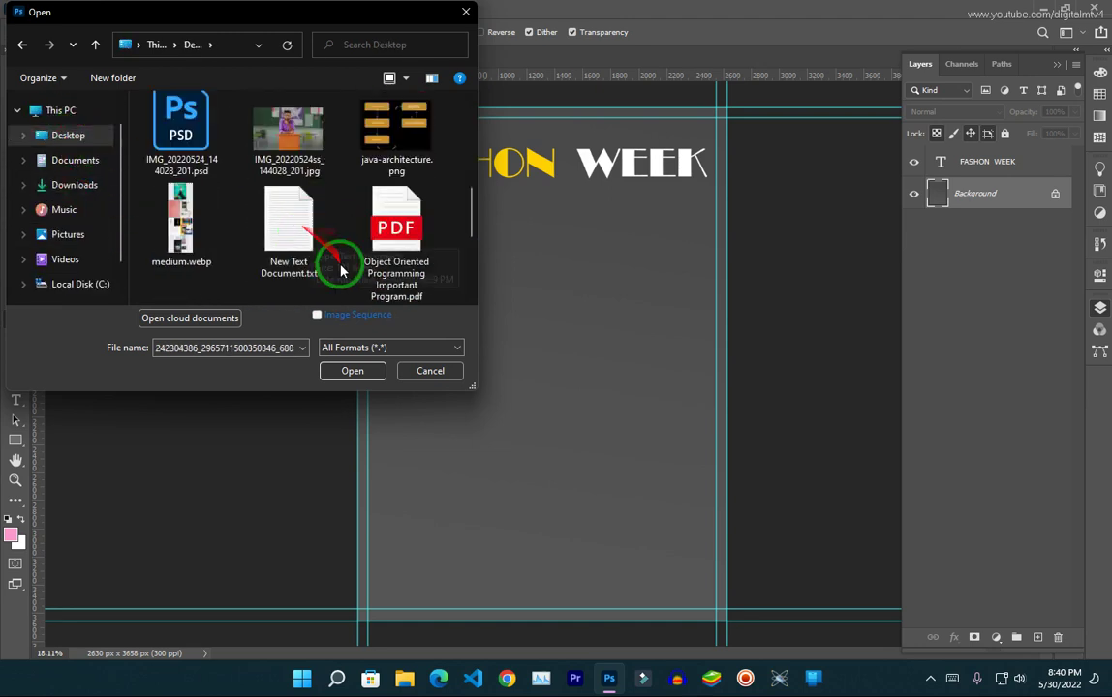
left_click(179, 229)
scroll(273, 218, "down", 2)
left_click(190, 247)
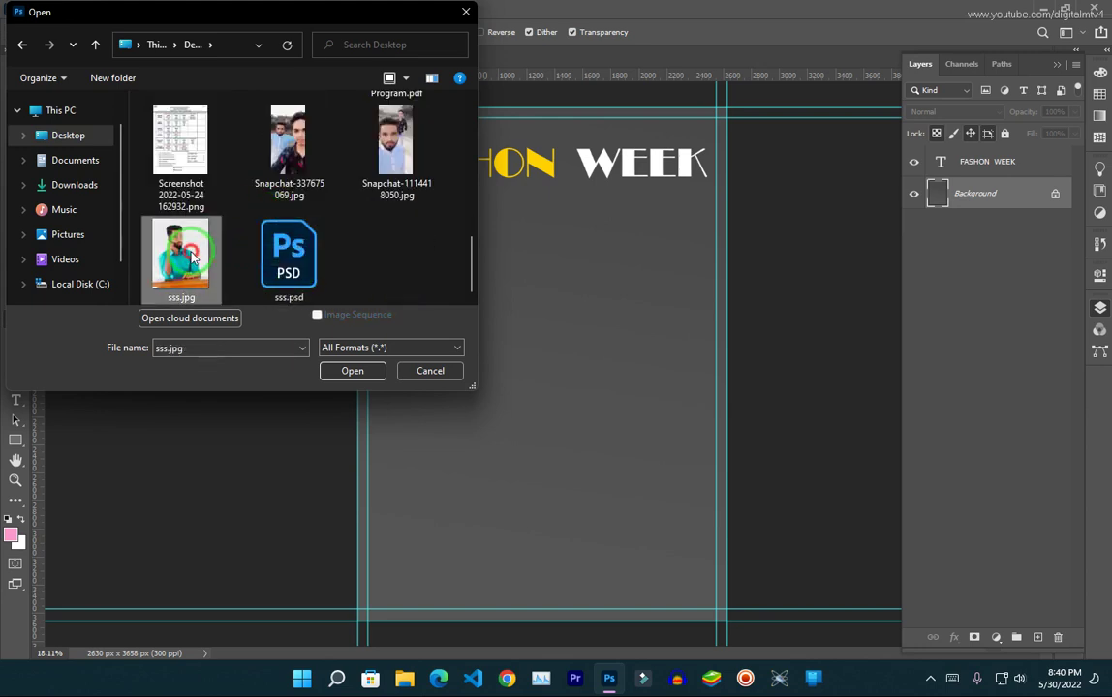
- Open sss.jpg and drag the seated man's portrait onto the poster below the headline
double_click(174, 263)
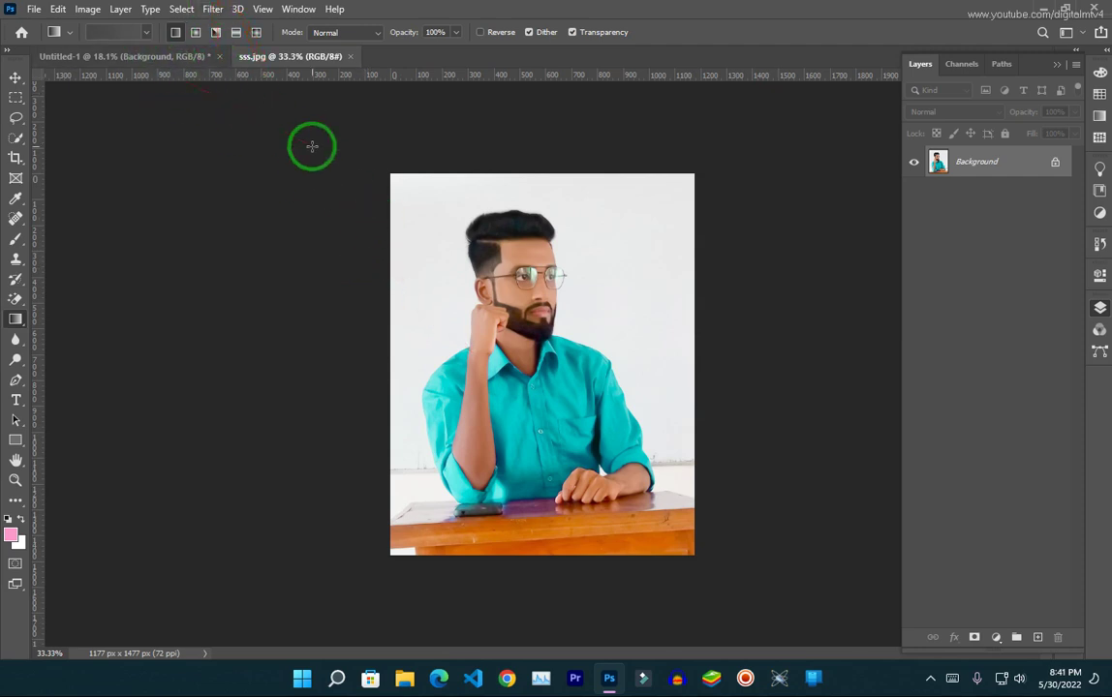
key("v")
left_click_drag(510, 291, 481, 289)
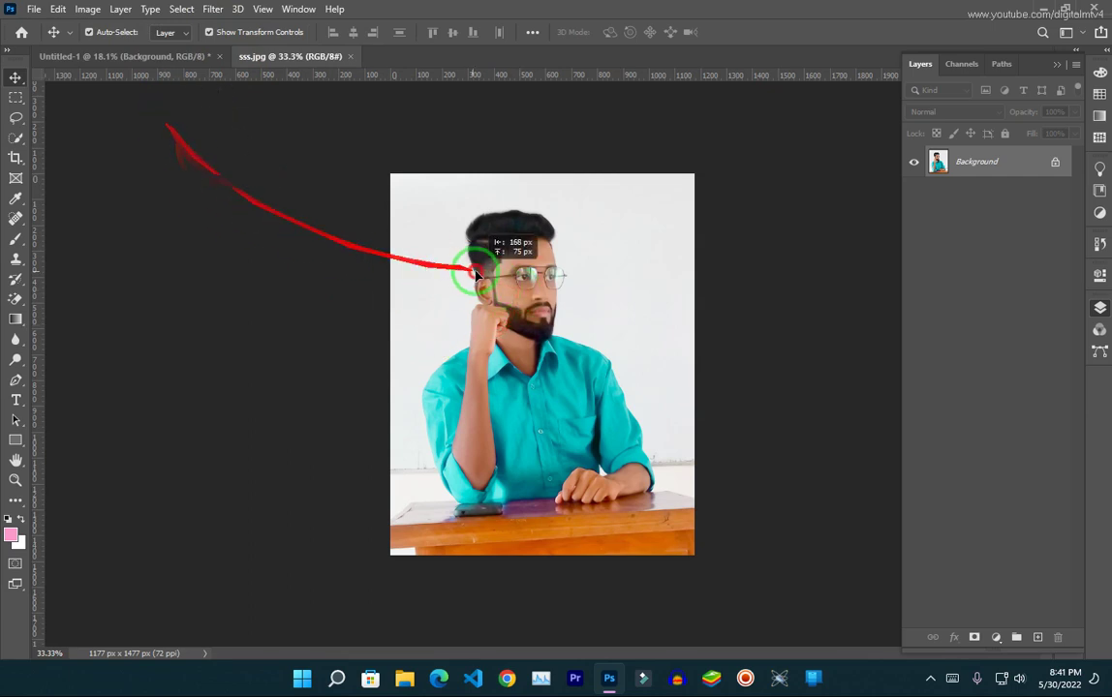
left_click(683, 291)
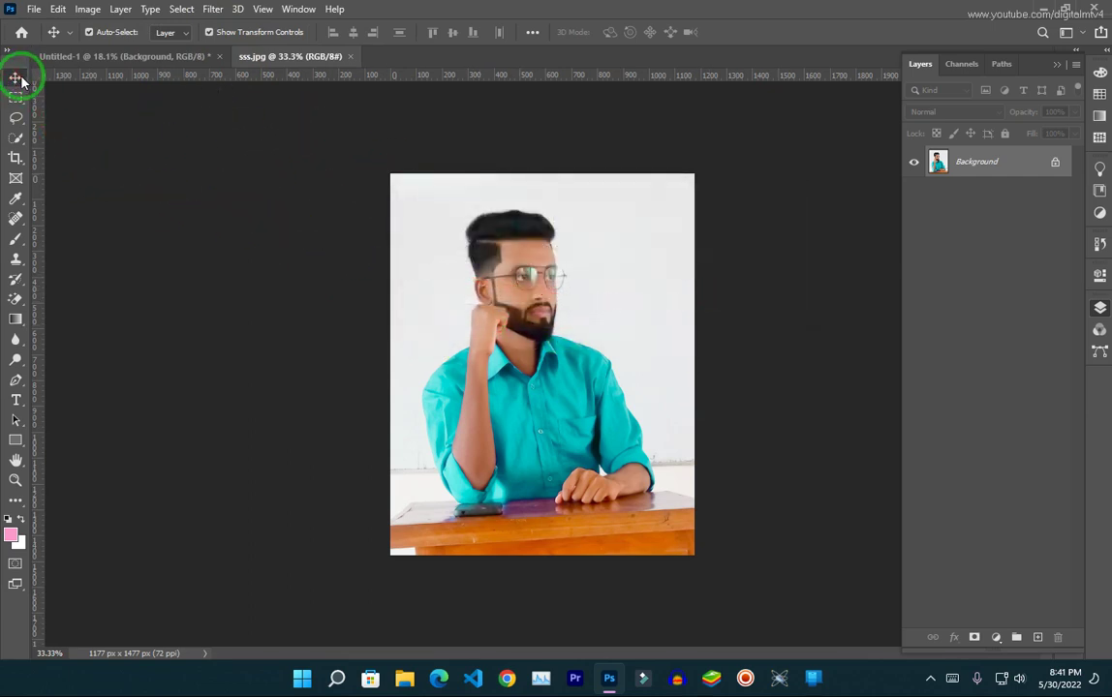
left_click_drag(520, 312, 136, 63)
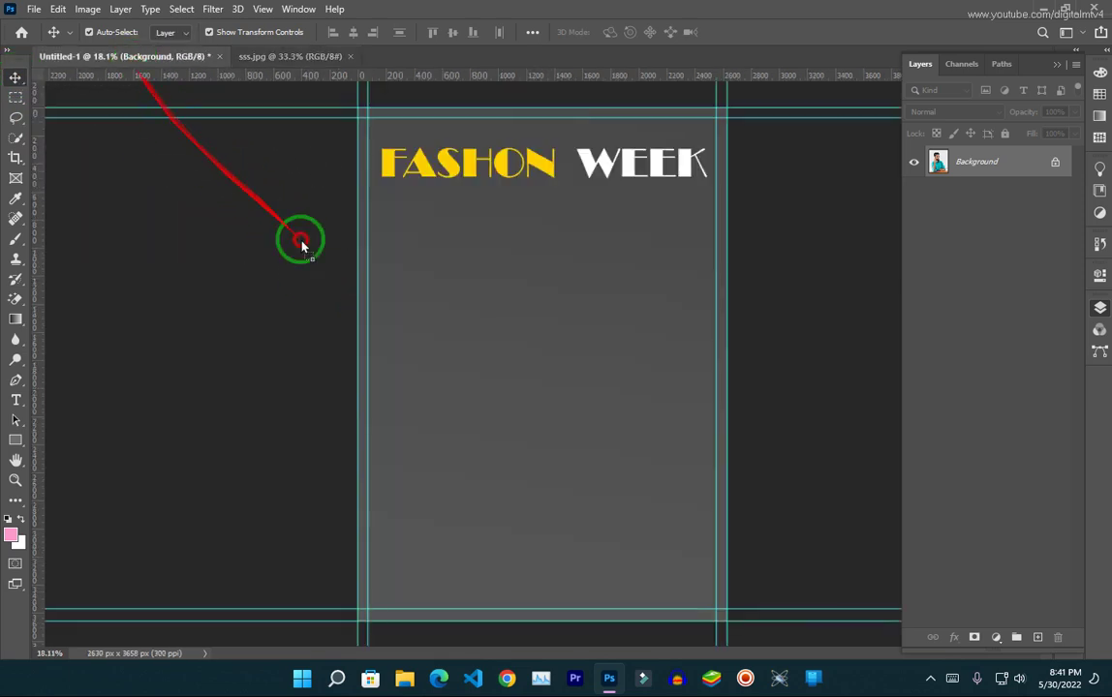
mouse_move(135, 63)
left_mouse_down()
mouse_move(501, 378)
mouse_move(461, 398)
left_mouse_up()
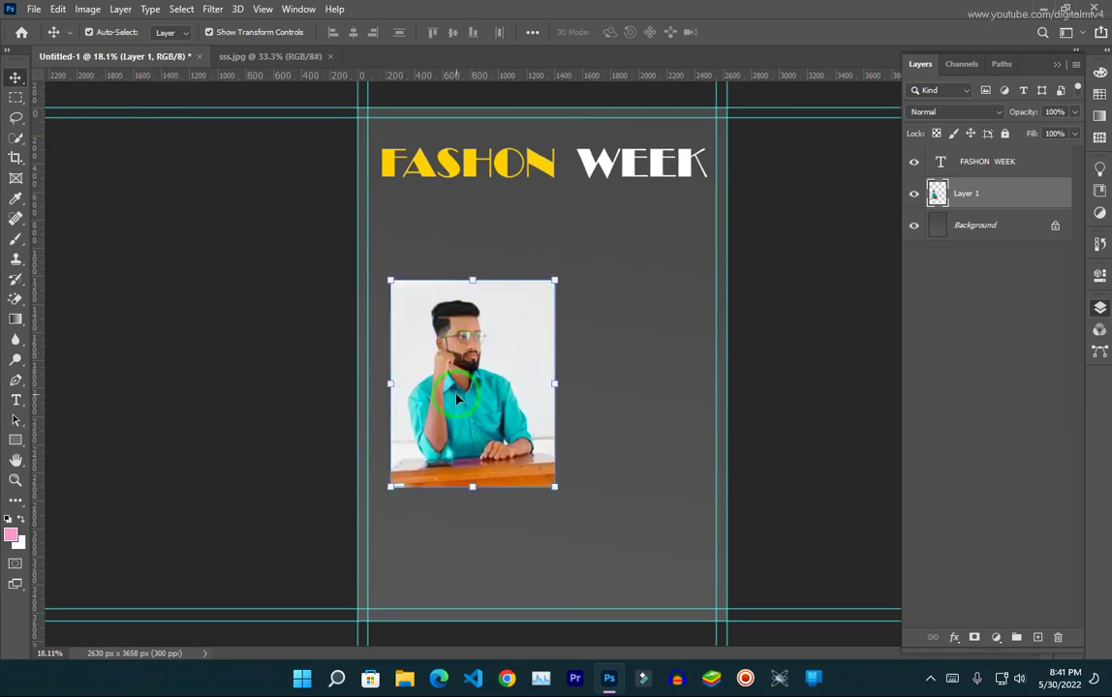
- Scale the portrait to just under its size and commit the transform
mouse_move(447, 346)
left_mouse_down()
mouse_move(552, 269)
mouse_move(551, 281)
left_mouse_up()
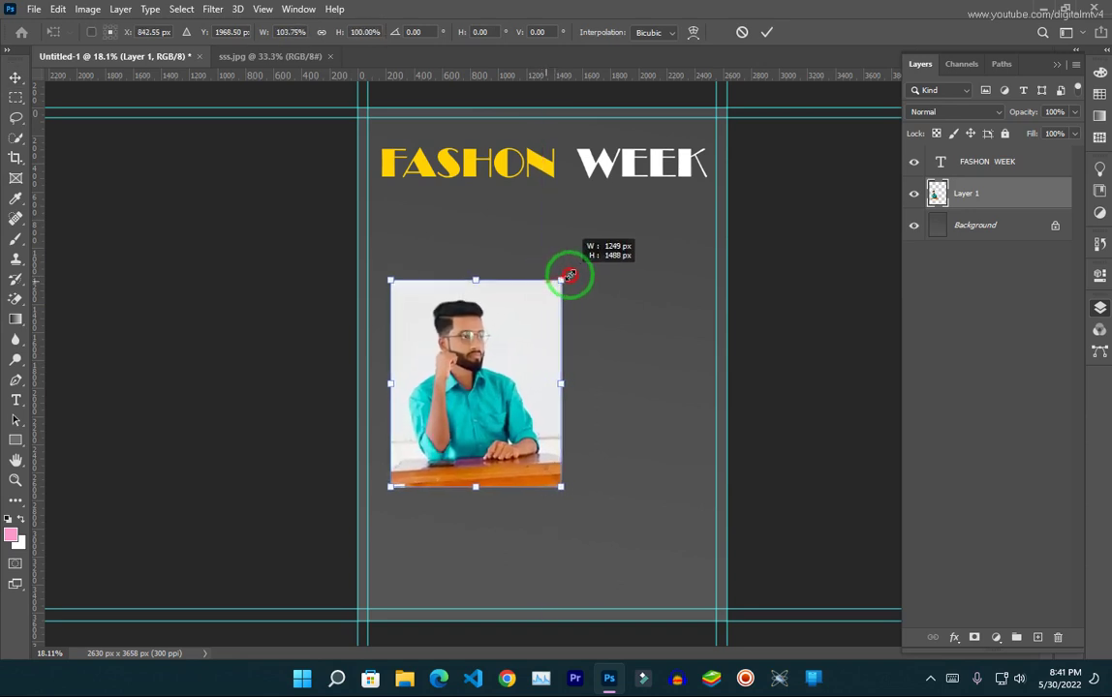
left_click_drag(551, 281, 551, 284)
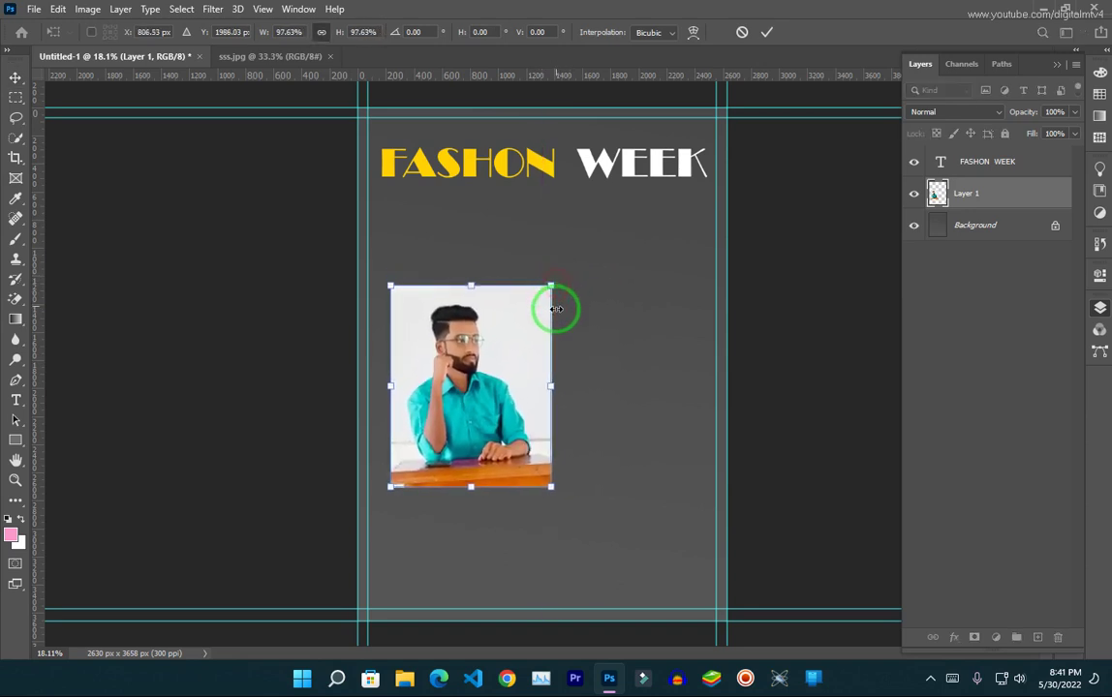
left_click(588, 344)
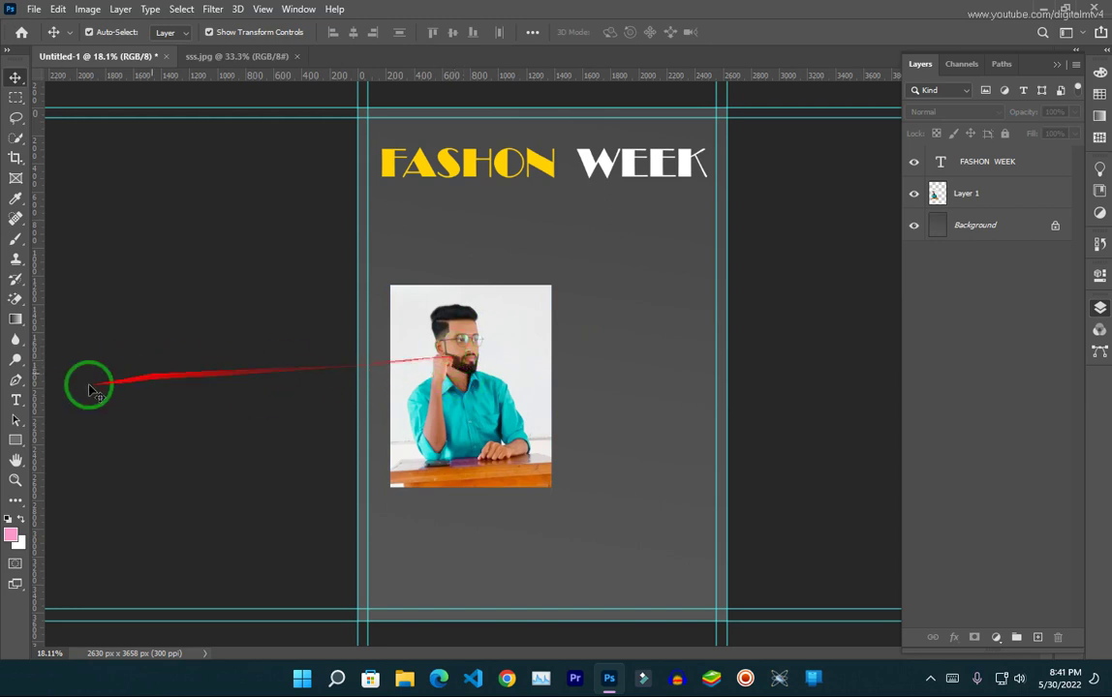
- Draw a rectangle over the portrait's upper right and fill it with yellow
left_click(19, 445)
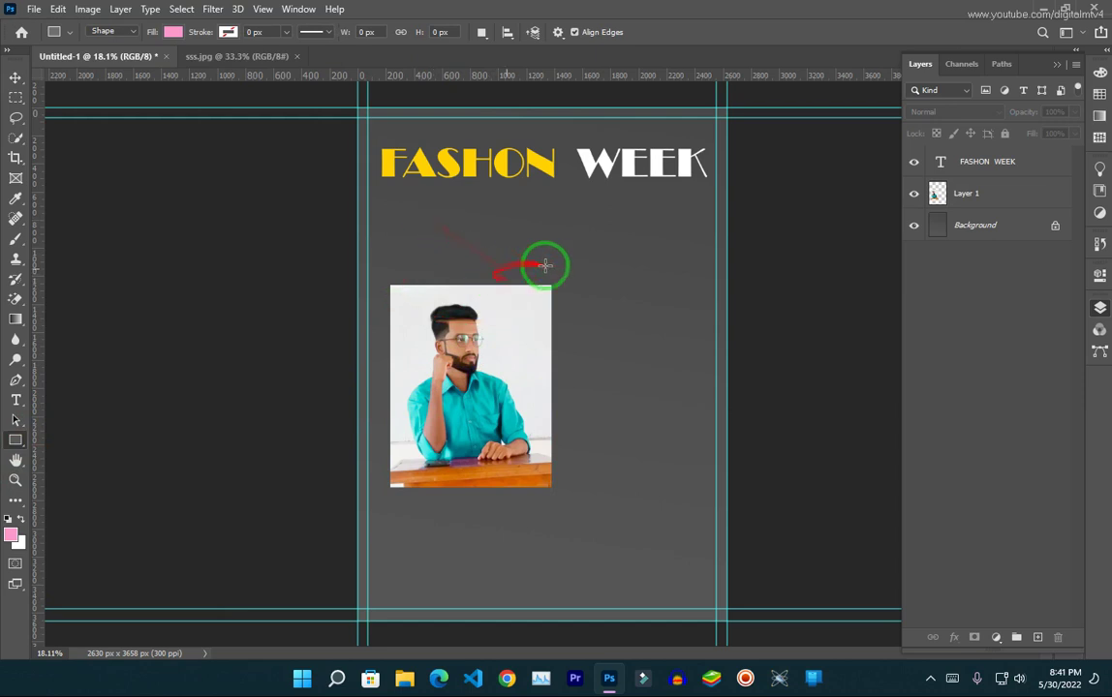
left_click_drag(510, 207, 665, 385)
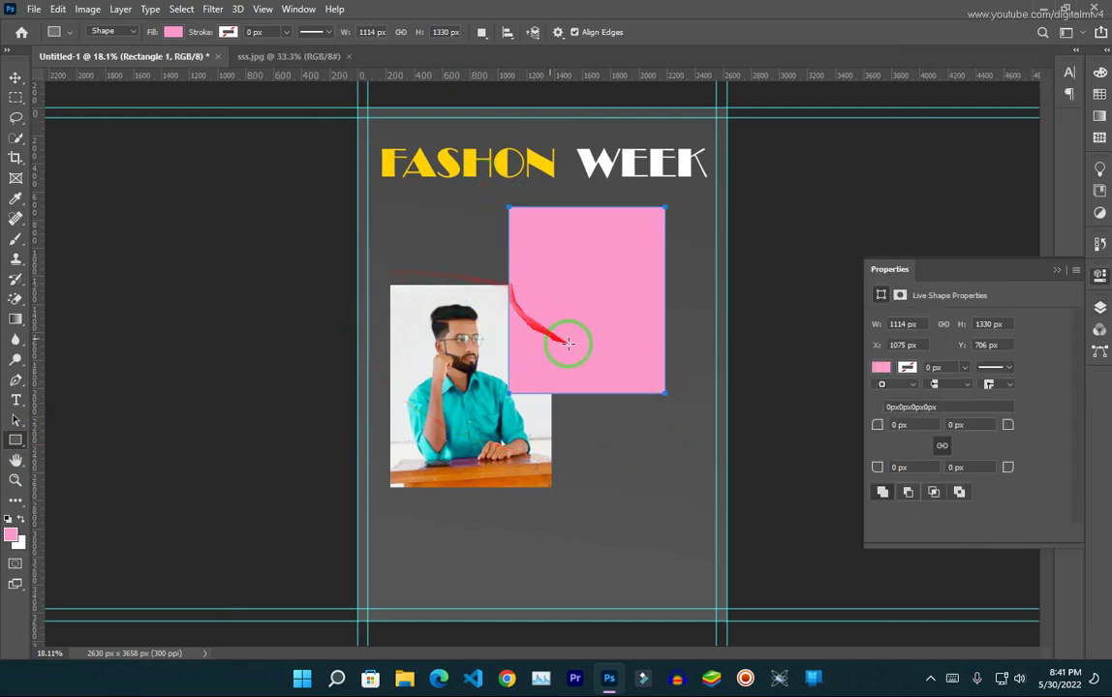
left_click(172, 33)
left_click(130, 113)
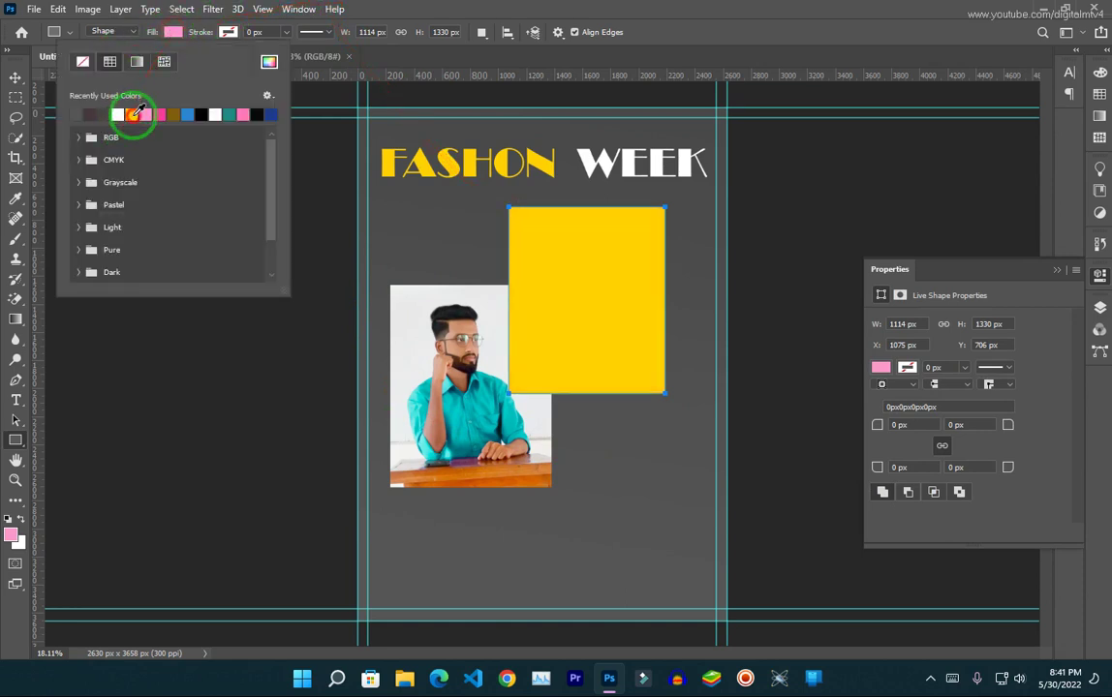
- Move the yellow rectangle down and shift the portrait so the two overlap
left_click(15, 80)
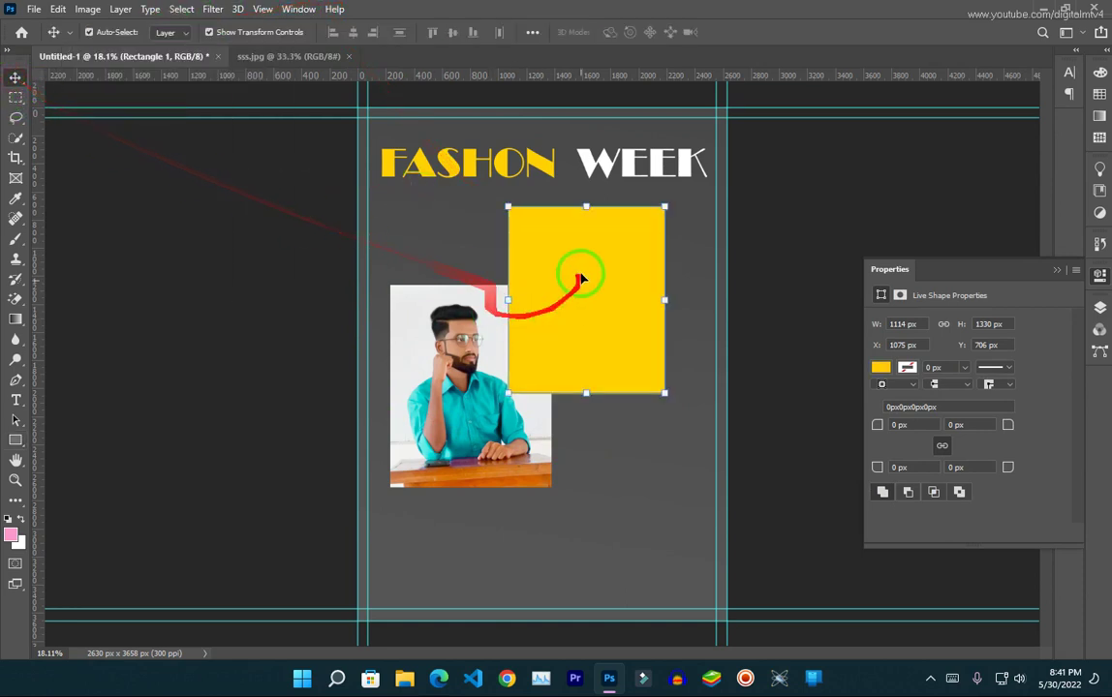
left_click_drag(578, 273, 572, 352)
left_click(437, 363)
left_click_drag(438, 363, 495, 363)
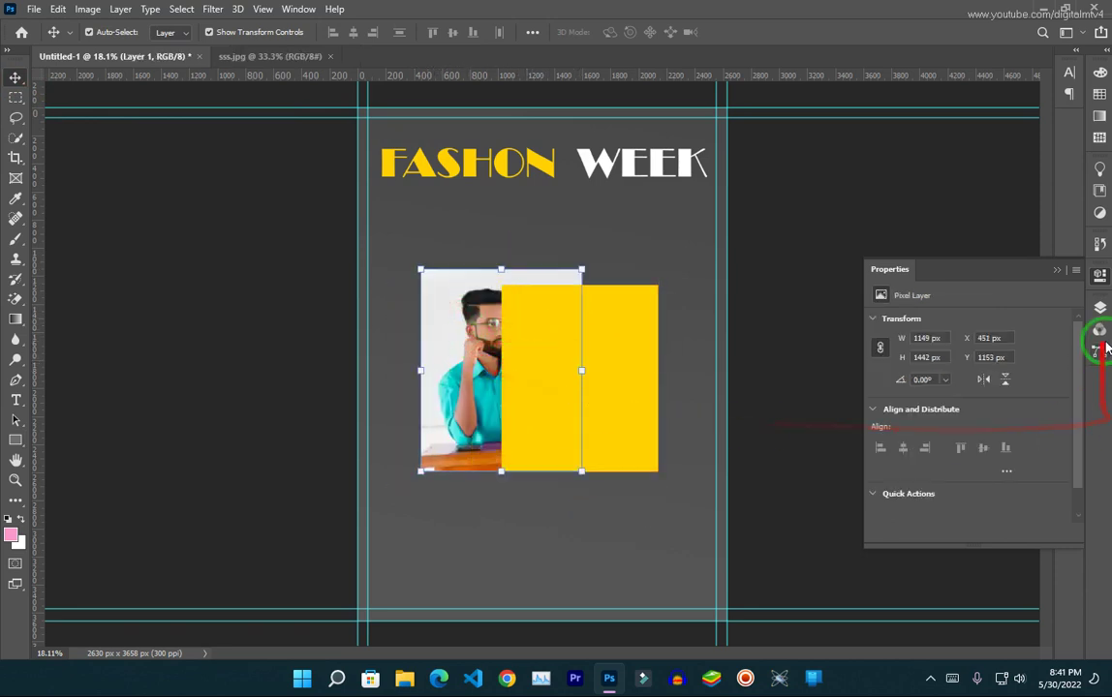
- Drag the Rectangle 1 layer below Layer 1 so the yellow sits behind the portrait
left_click(1098, 309)
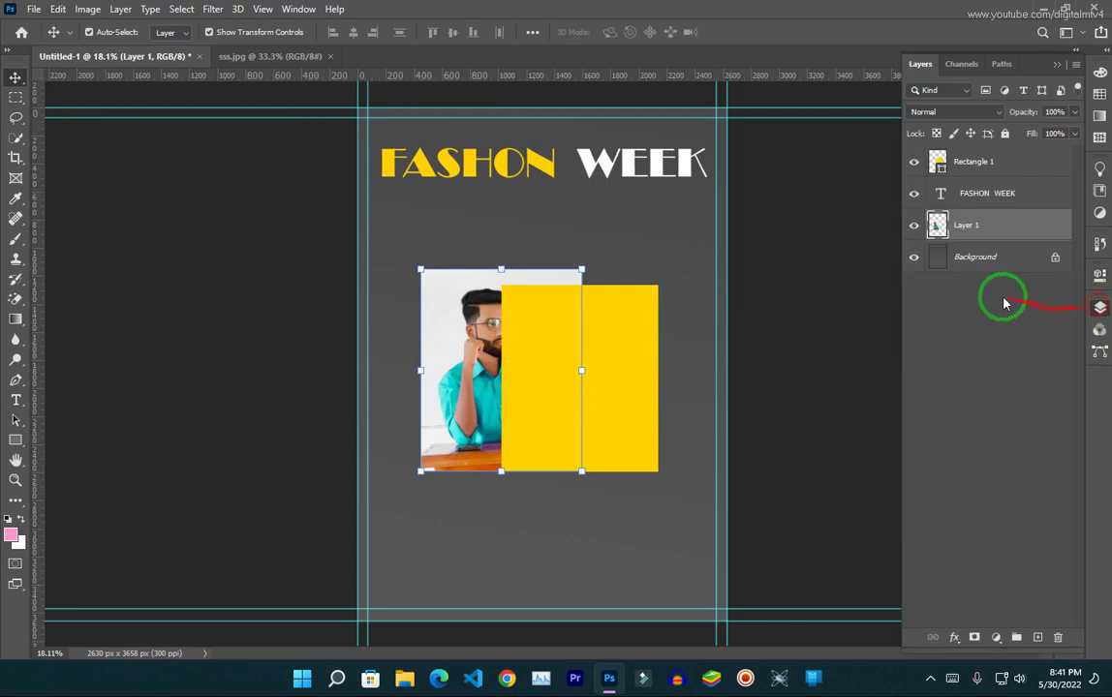
left_click(915, 225)
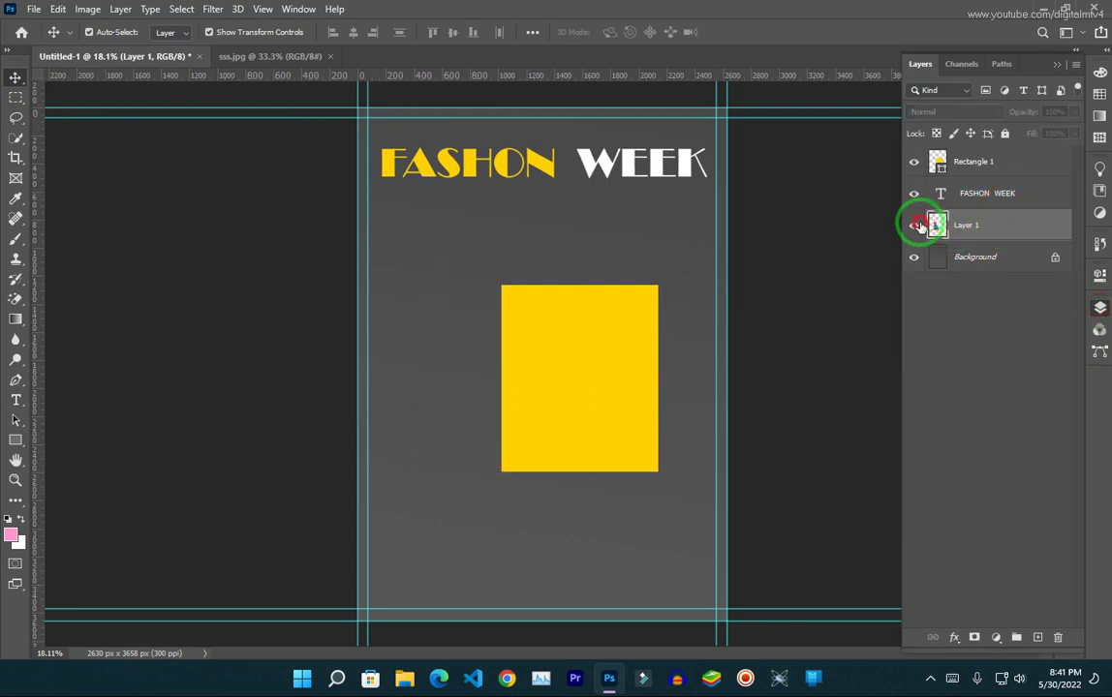
left_click(965, 161)
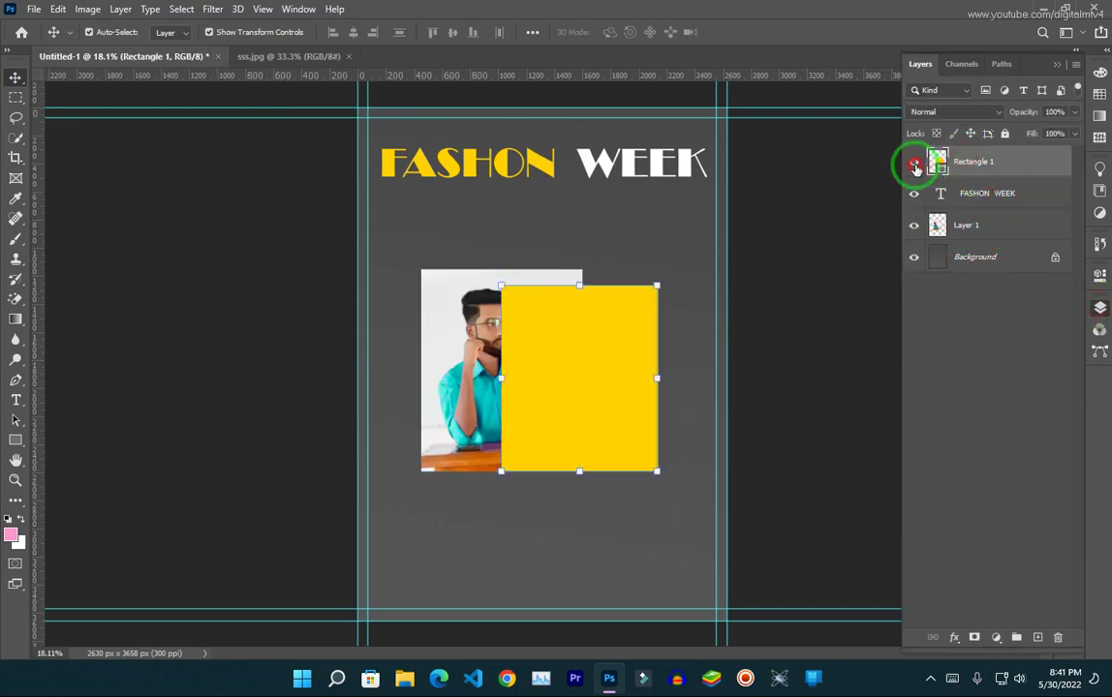
left_click(914, 163)
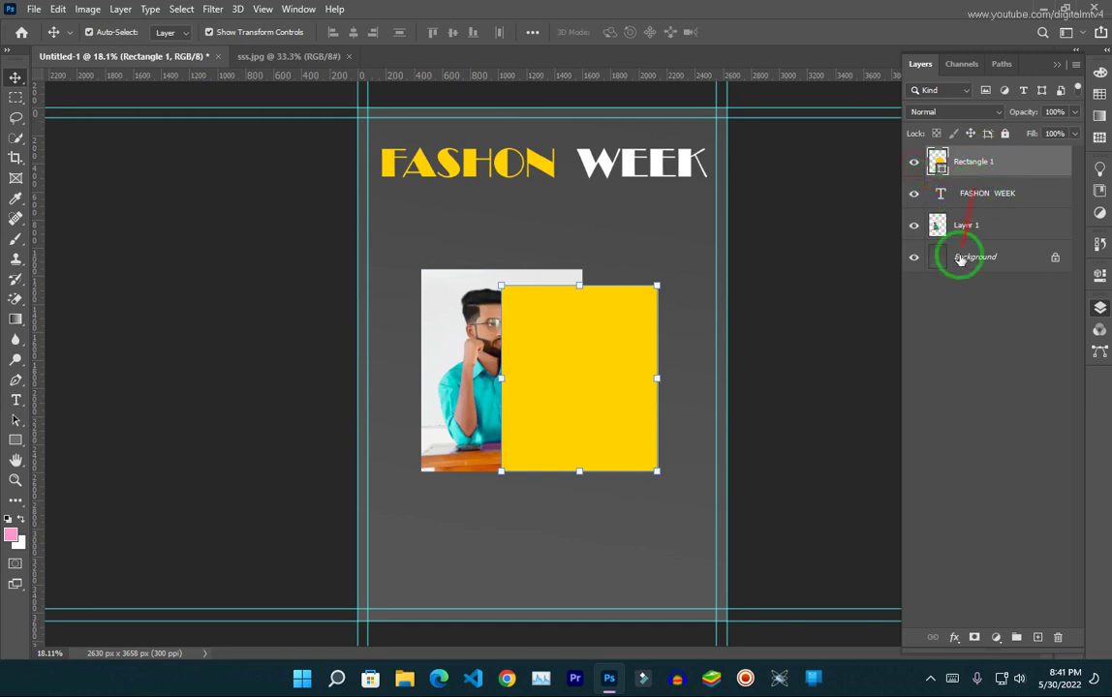
left_click_drag(973, 162, 978, 238)
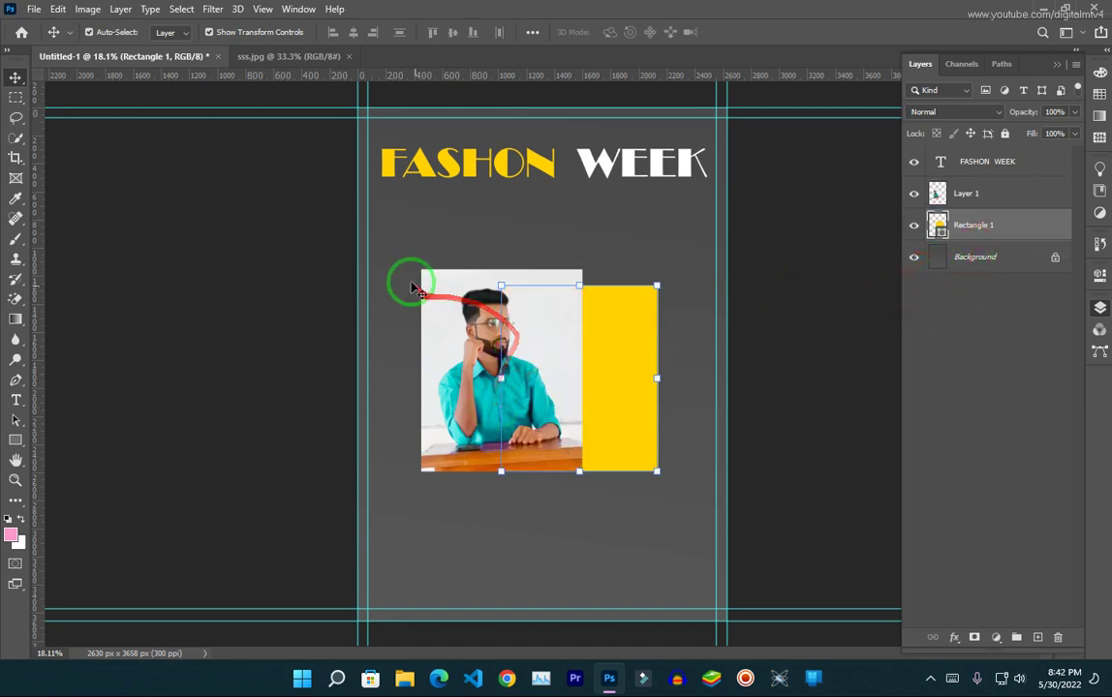
- Shrink the portrait, centre it on the yellow rectangle, then select both layers
left_click(437, 317)
left_click_drag(421, 270, 464, 319)
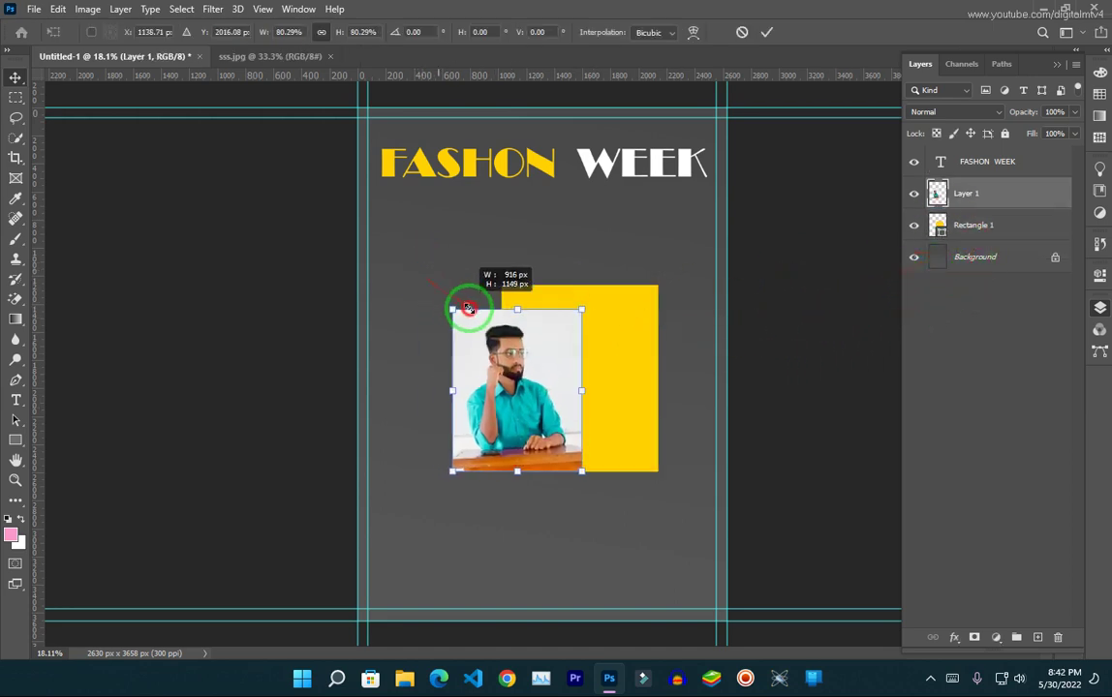
left_click_drag(524, 372, 595, 341)
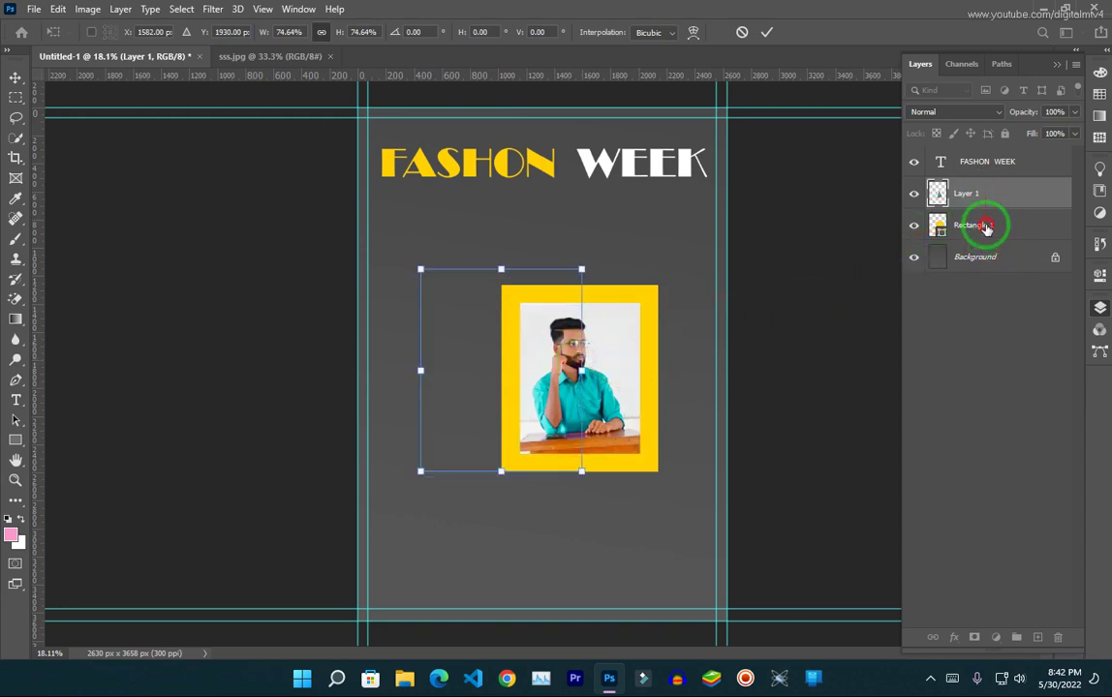
left_click_drag(985, 192, 988, 255)
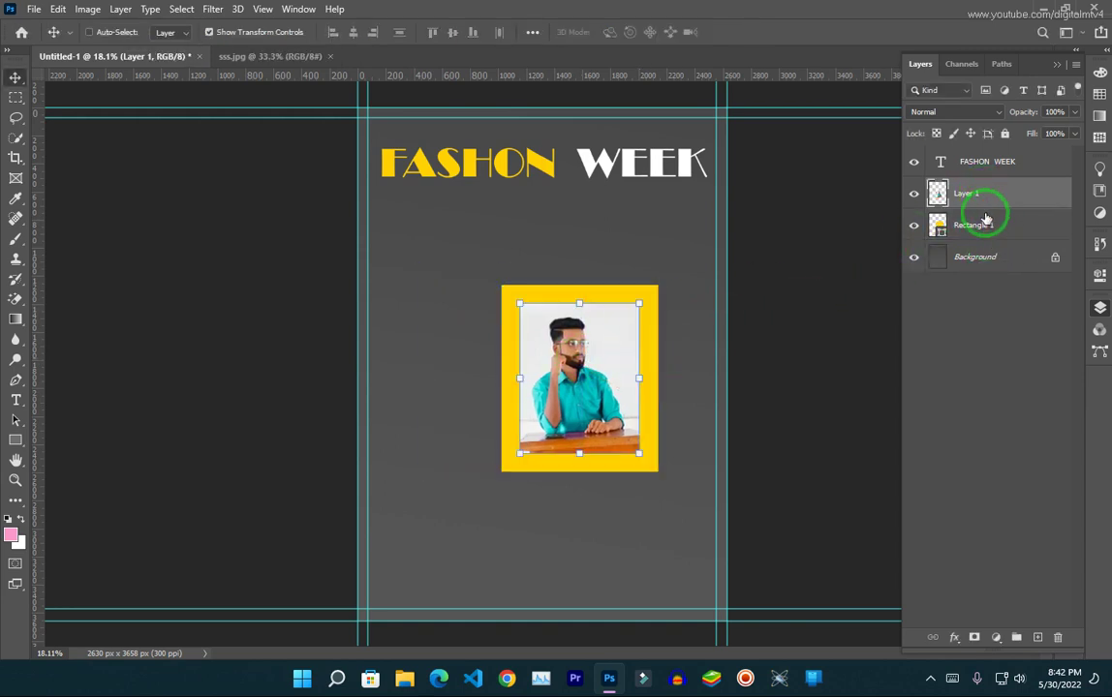
left_click(983, 231, "shift")
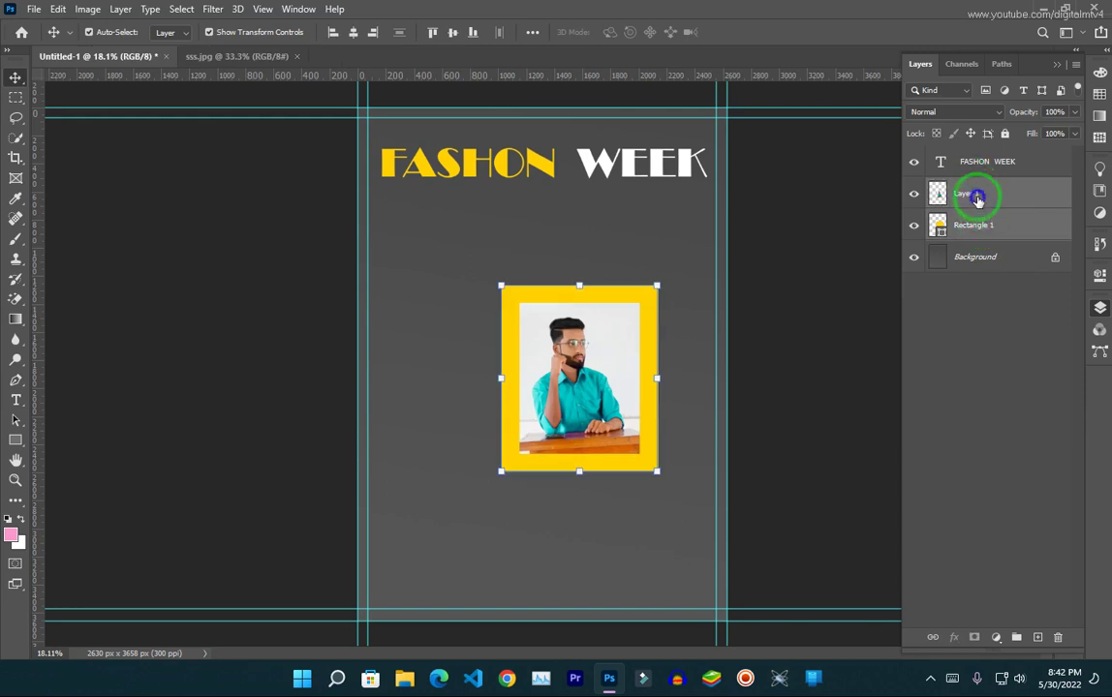
- Clip the portrait to the yellow rectangle and enlarge it to fill the frame
right_click(977, 196)
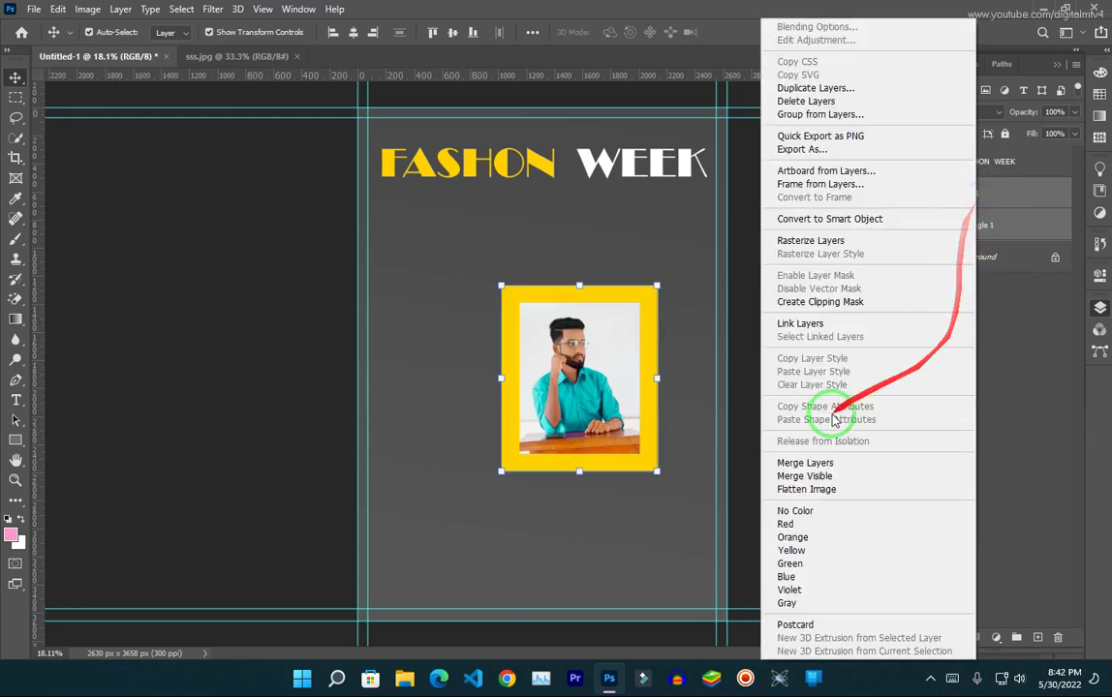
left_click(805, 303)
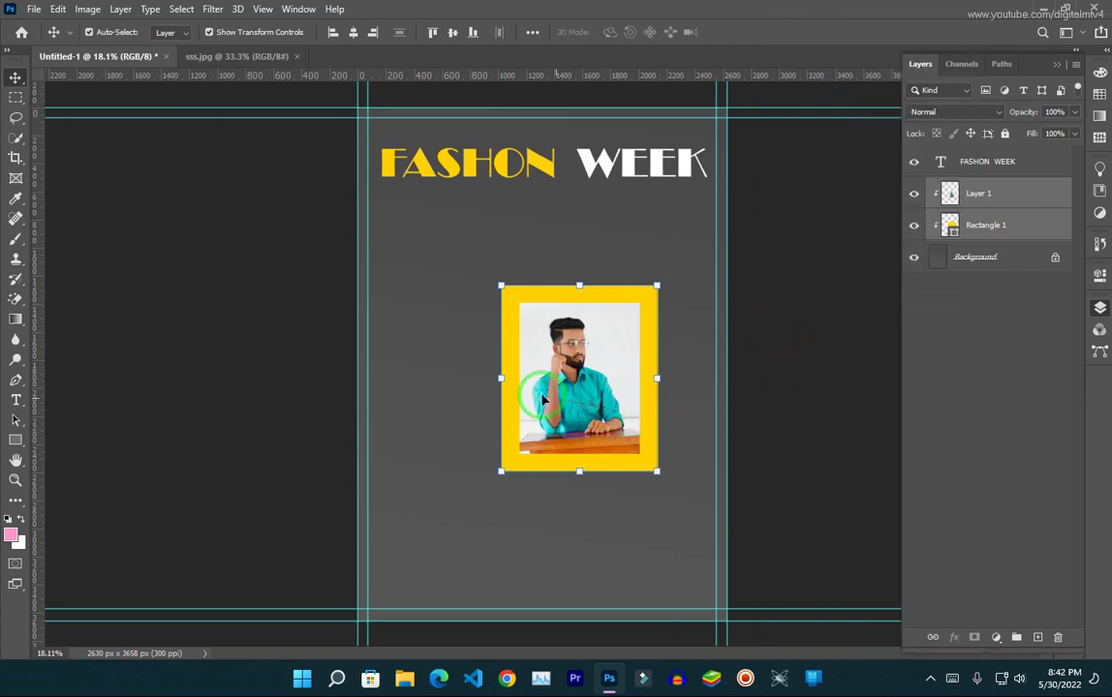
left_click(407, 378)
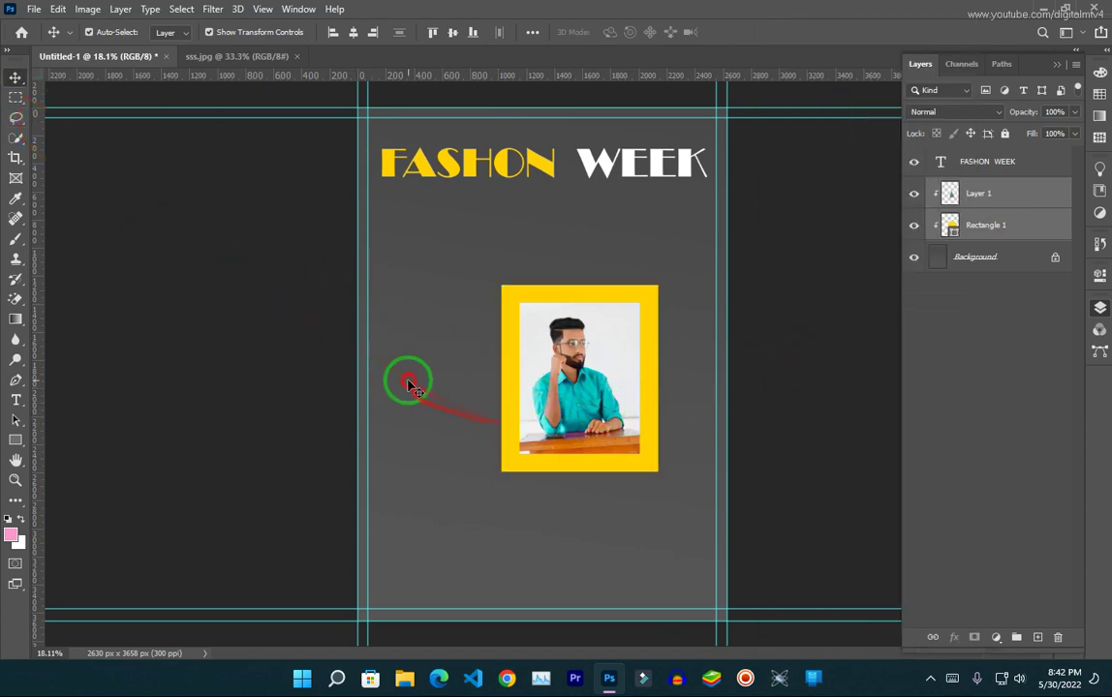
left_click(592, 385)
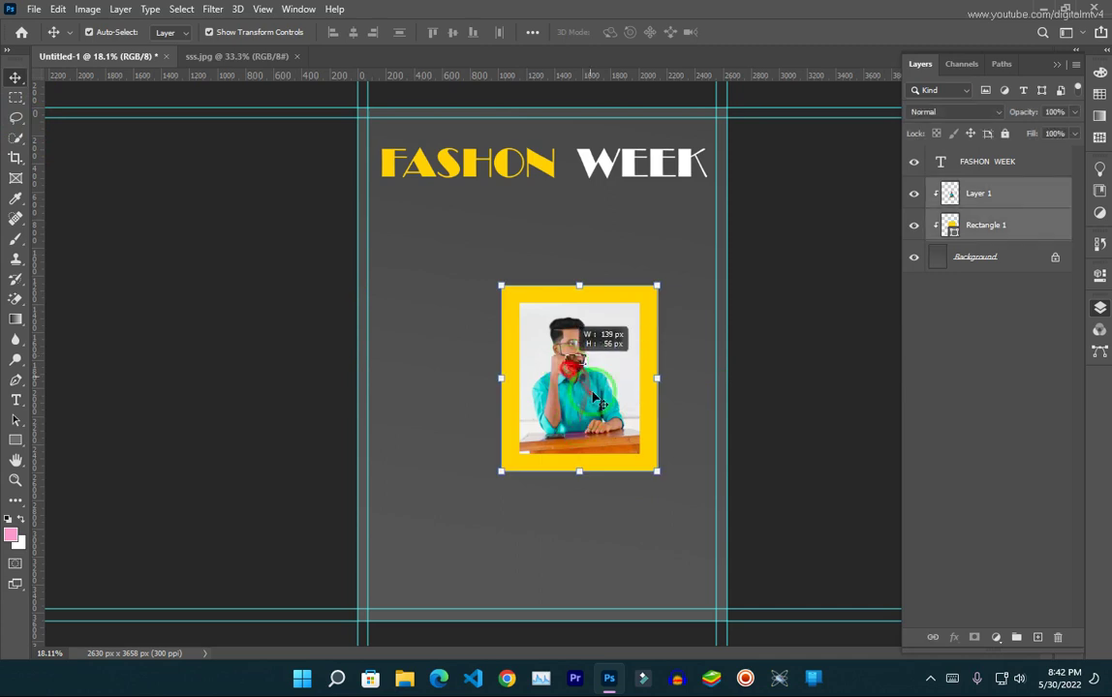
left_click(997, 229)
left_click(1007, 194)
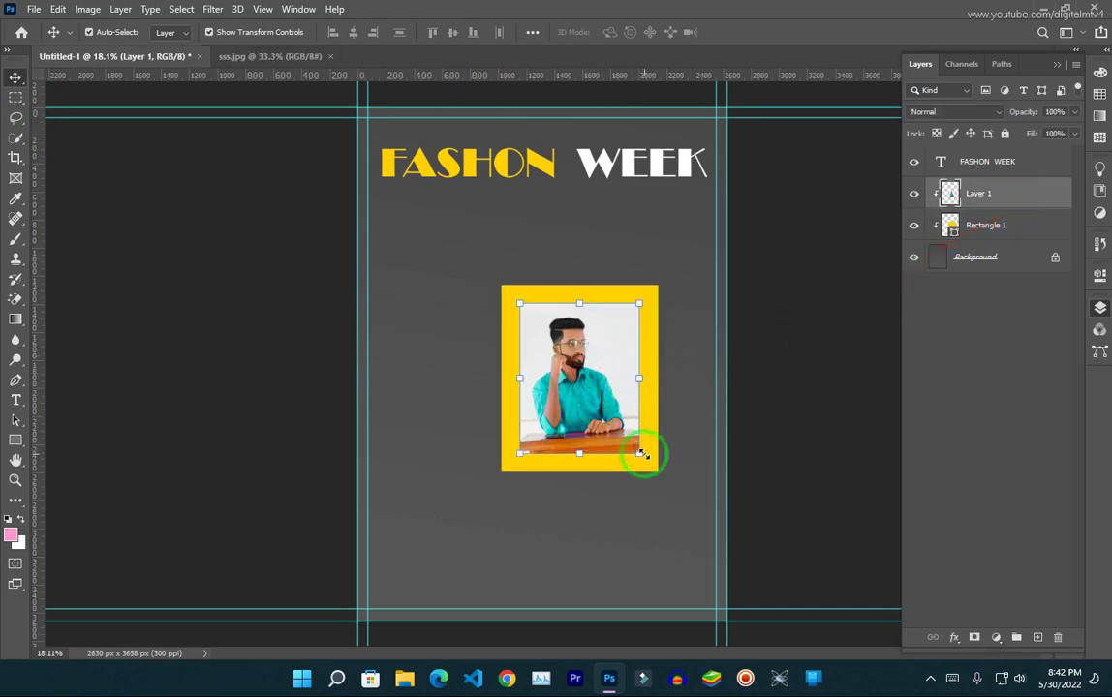
left_click_drag(642, 453, 645, 469)
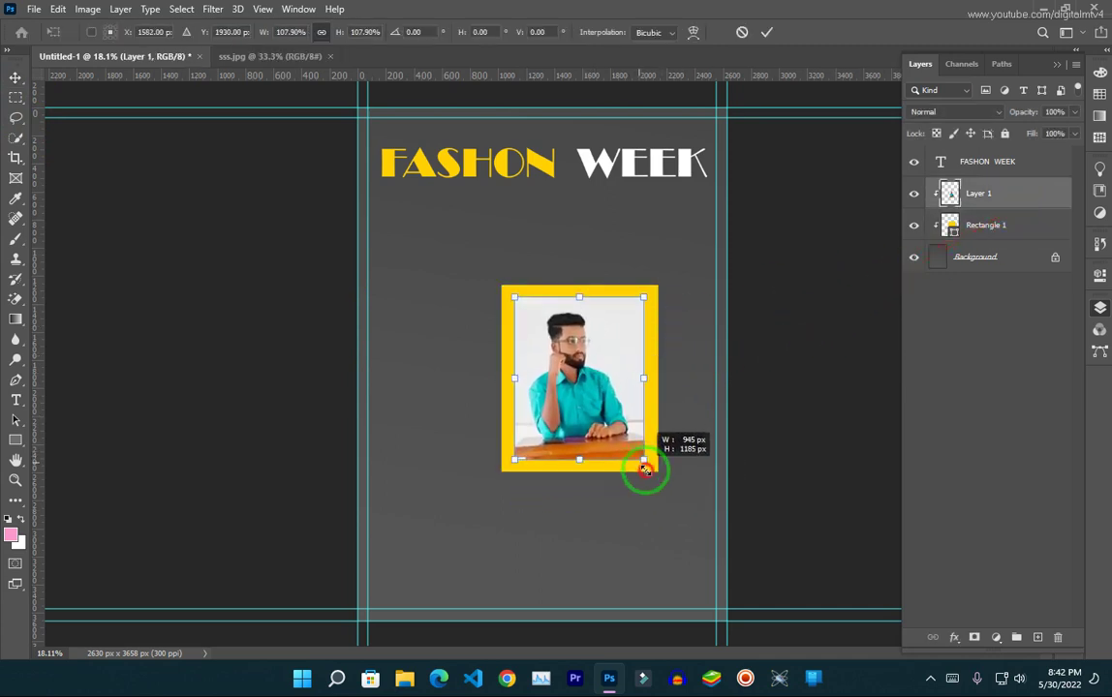
left_click_drag(645, 470, 639, 455)
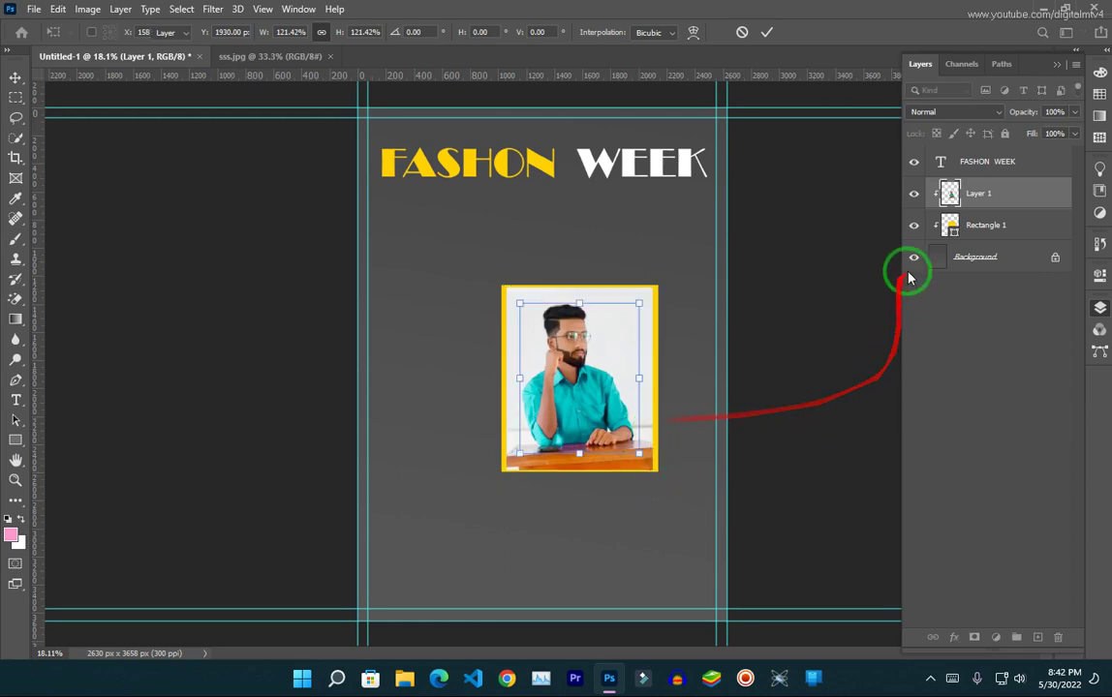
left_click(1008, 187)
- Move the Rectangle 1 layer above the portrait layer in the layer stack
left_click(988, 166)
left_click(972, 224)
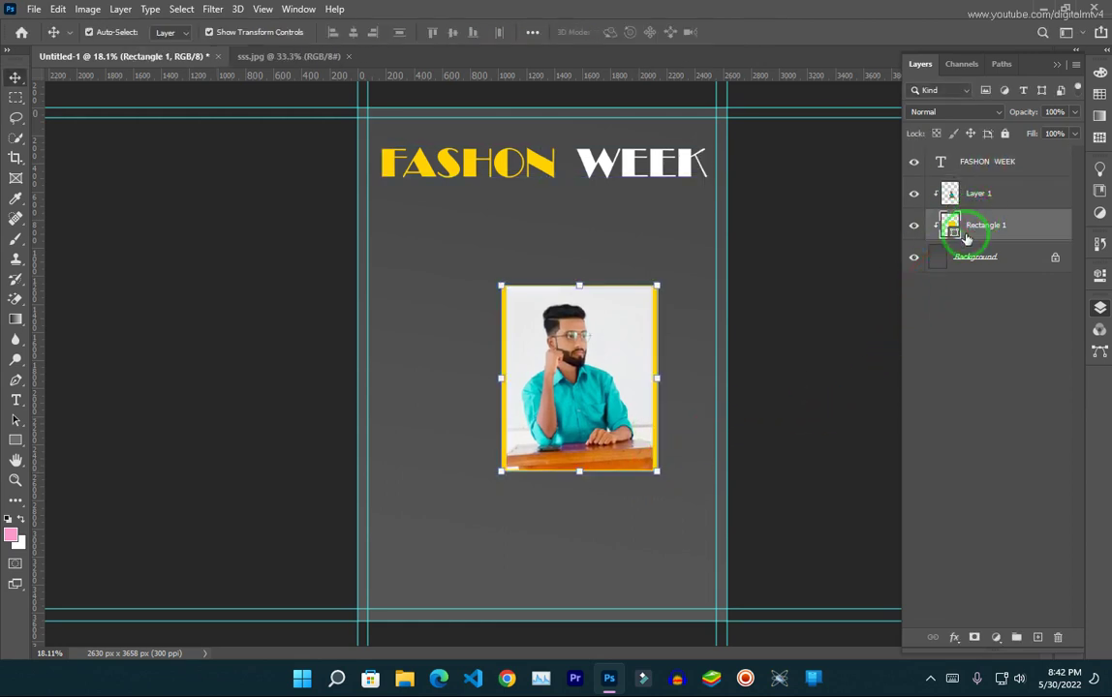
left_click(920, 334)
left_click_drag(620, 310, 476, 339)
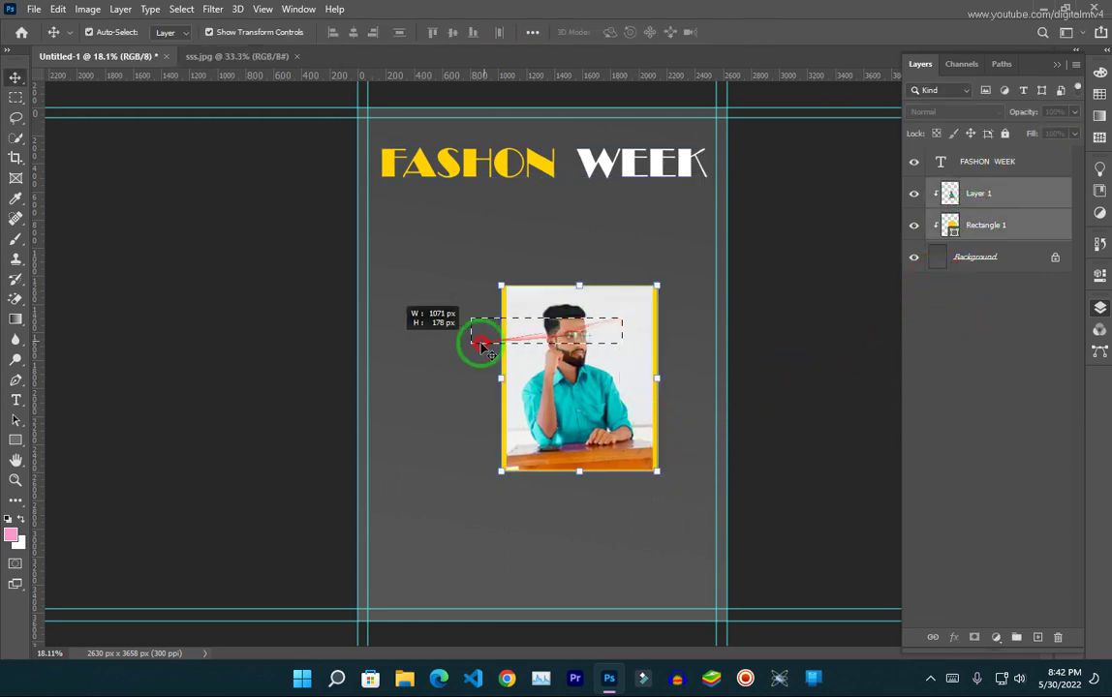
left_click(620, 349)
left_click_drag(620, 351, 513, 358)
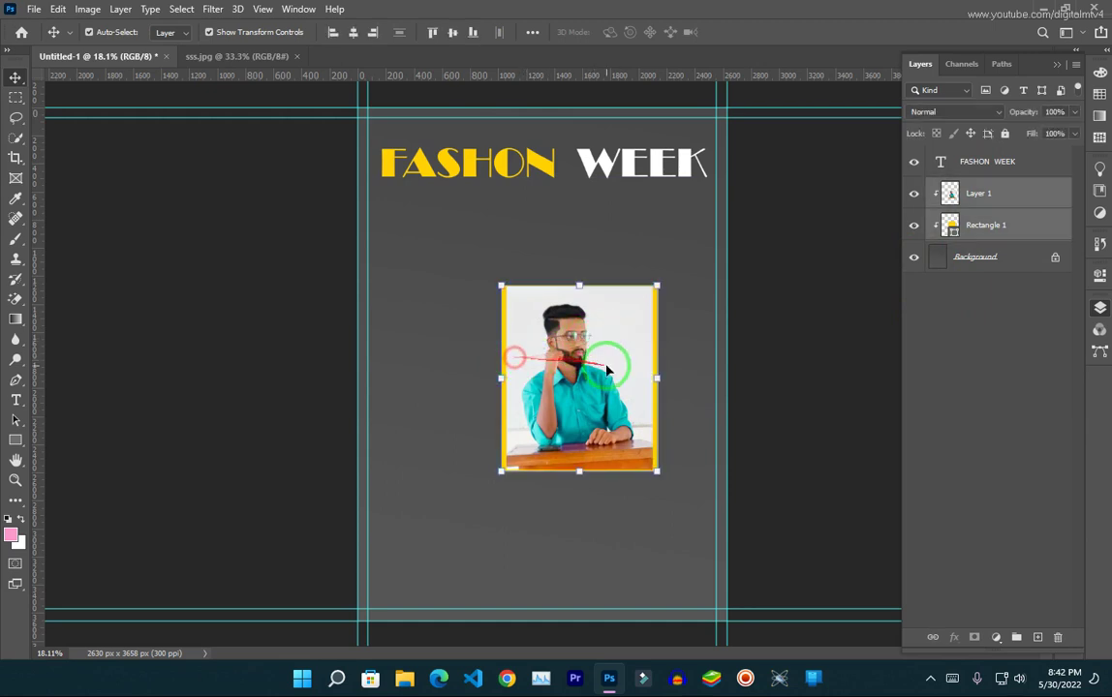
left_click(995, 191)
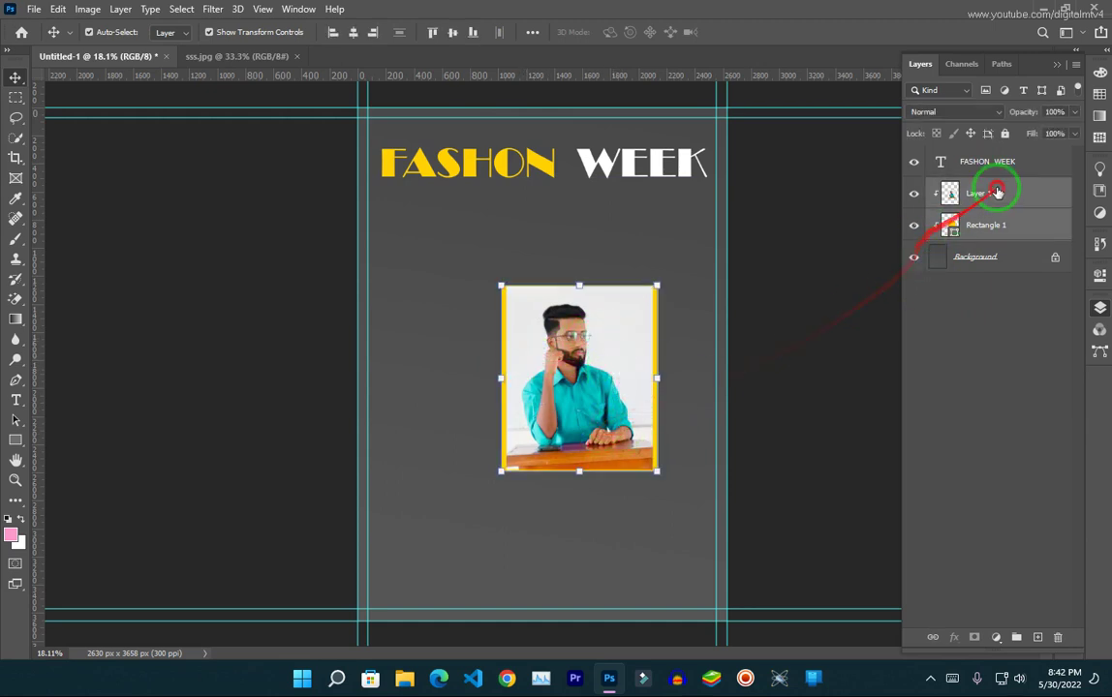
left_click(978, 227)
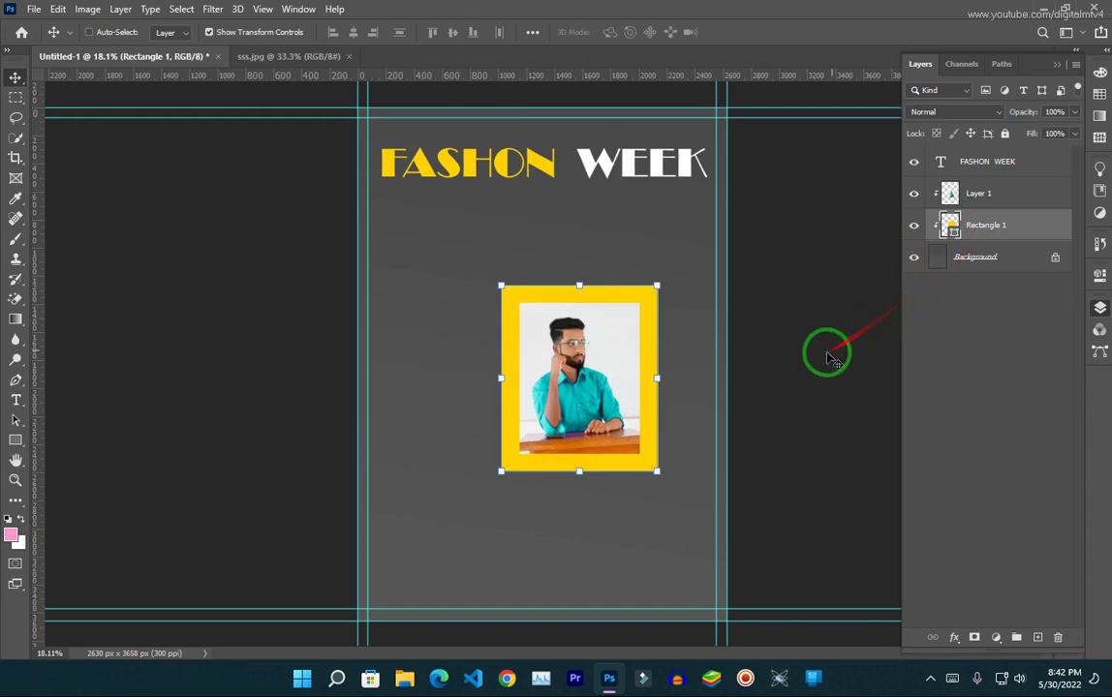
key("ctrl")
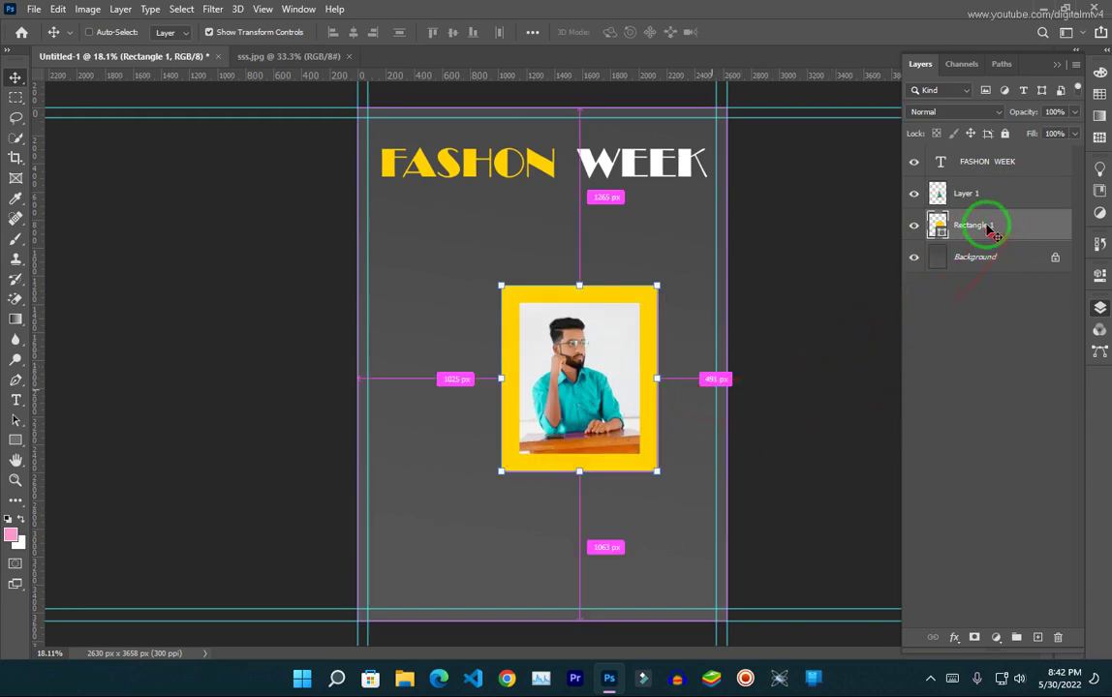
left_click_drag(995, 232, 979, 197)
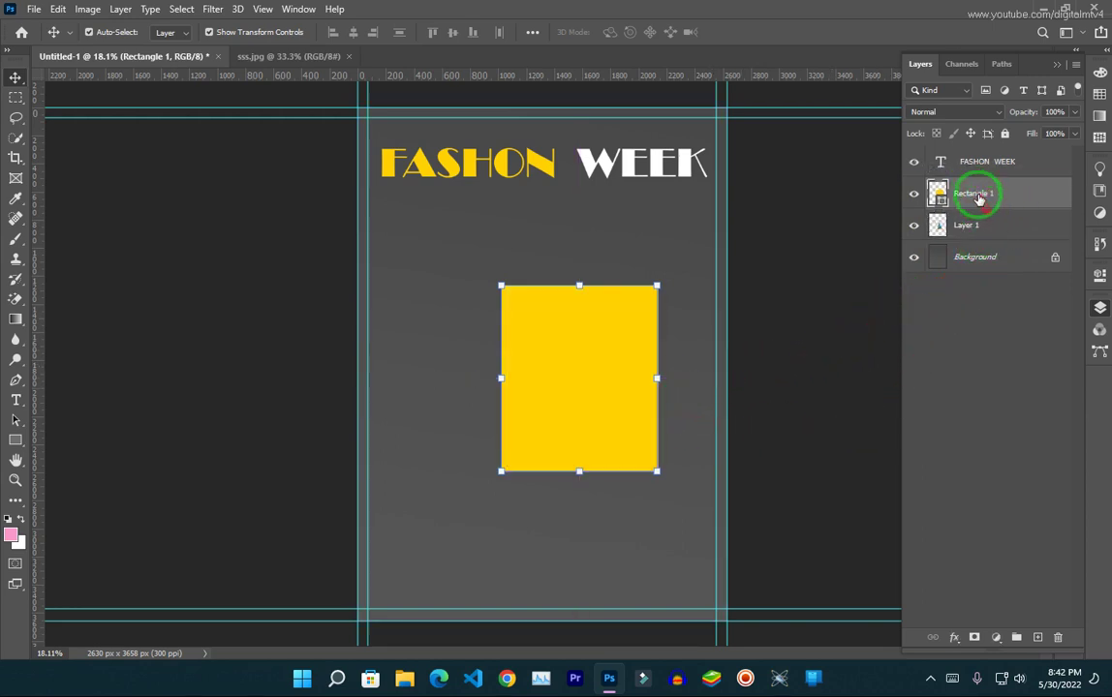
- Put Layer 1 back above Rectangle 1 and create a clipping mask from it
left_click(955, 244)
left_click(971, 194, "ctrl")
right_click(972, 194)
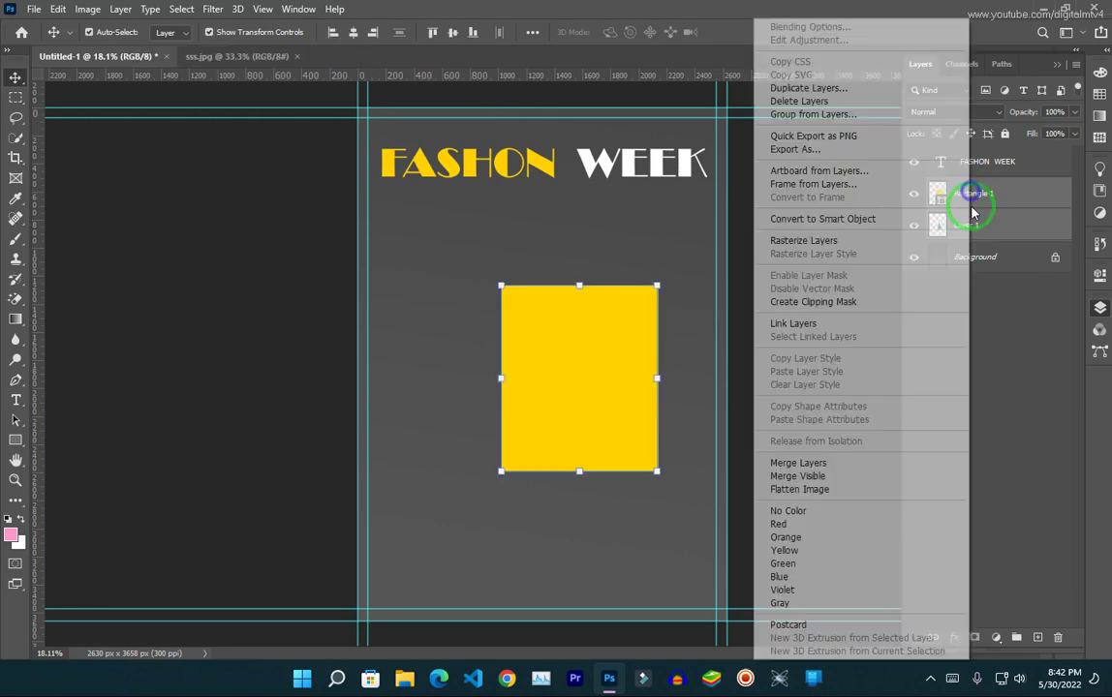
left_click(833, 306)
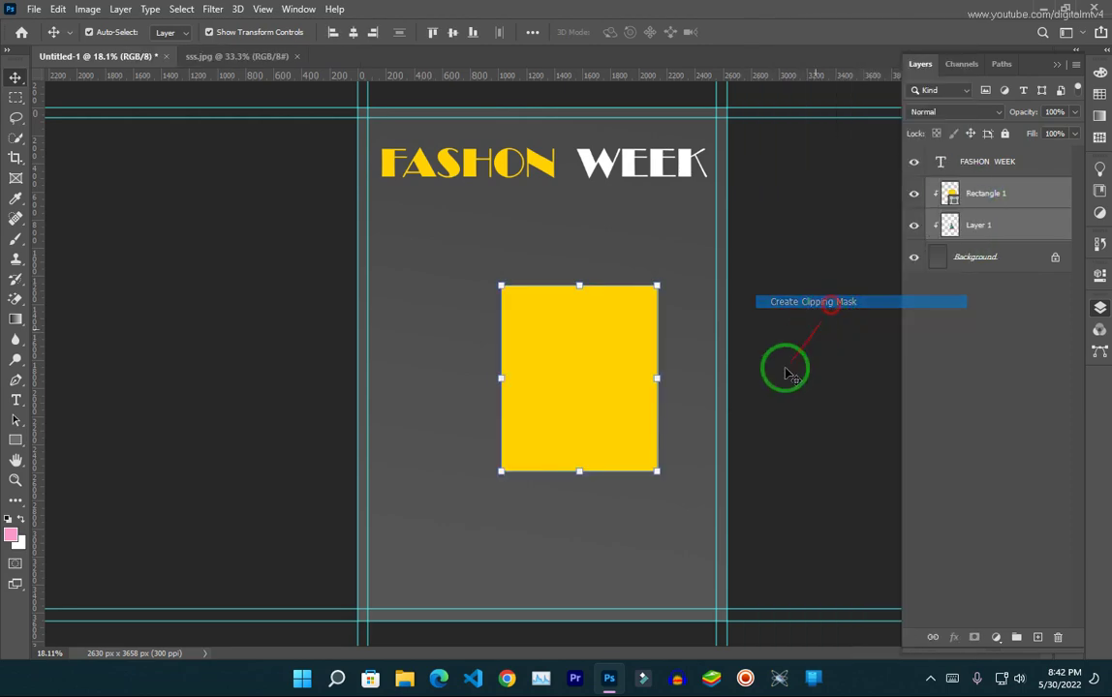
right_click(971, 184)
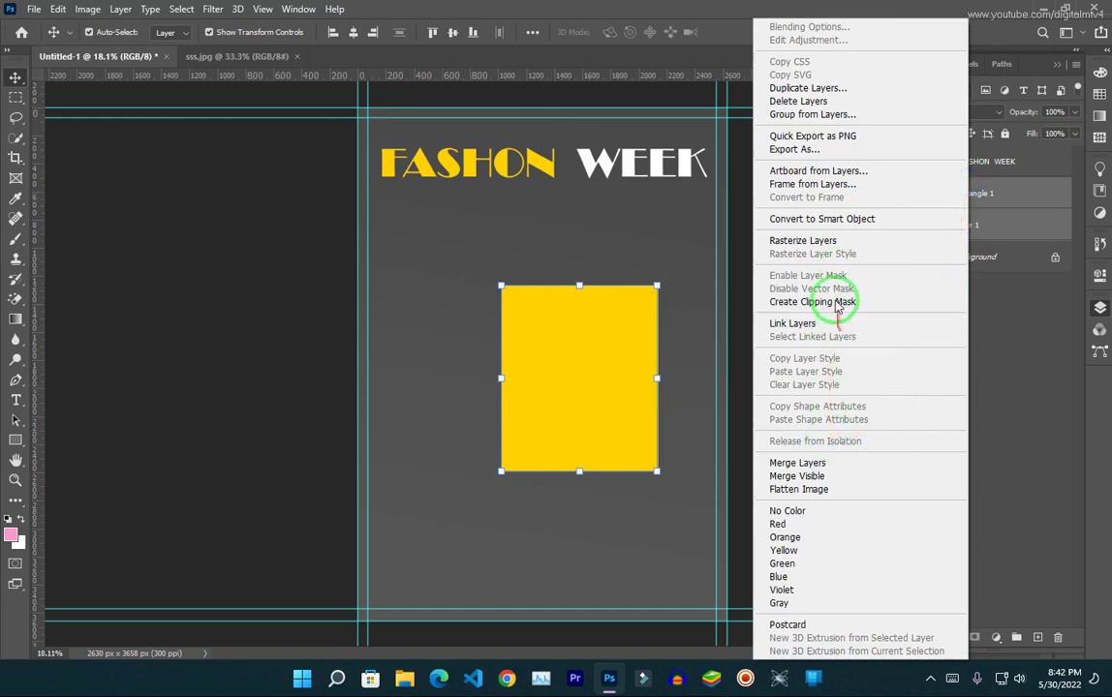
left_click(1024, 189)
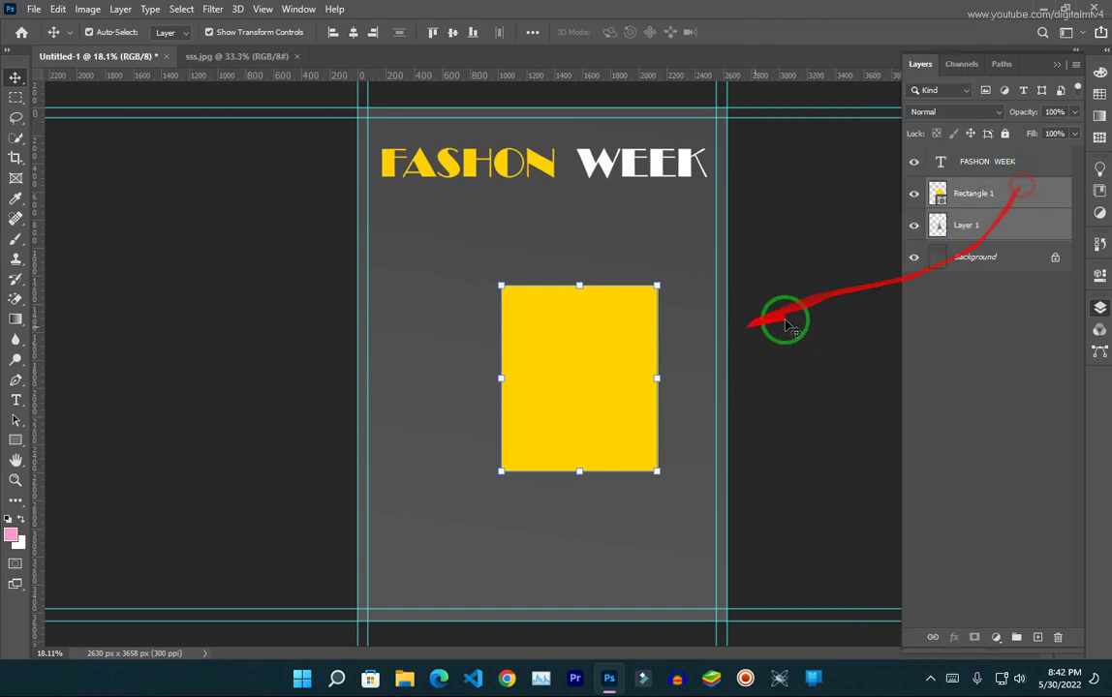
left_click(966, 224)
left_click_drag(966, 253, 967, 192)
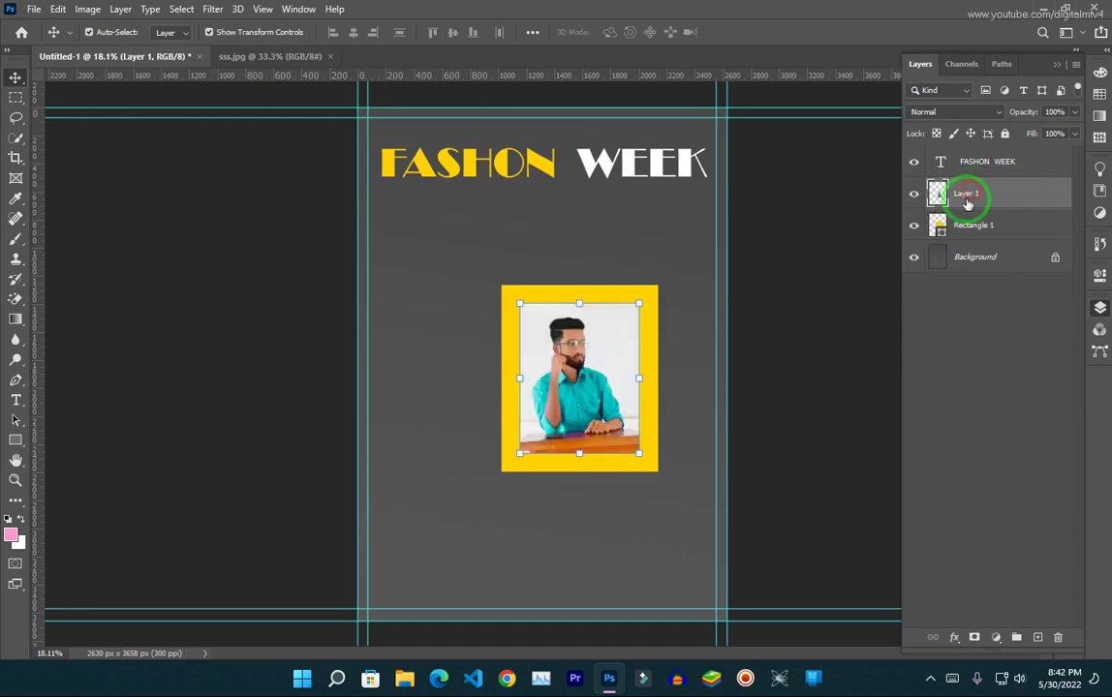
right_click(967, 193)
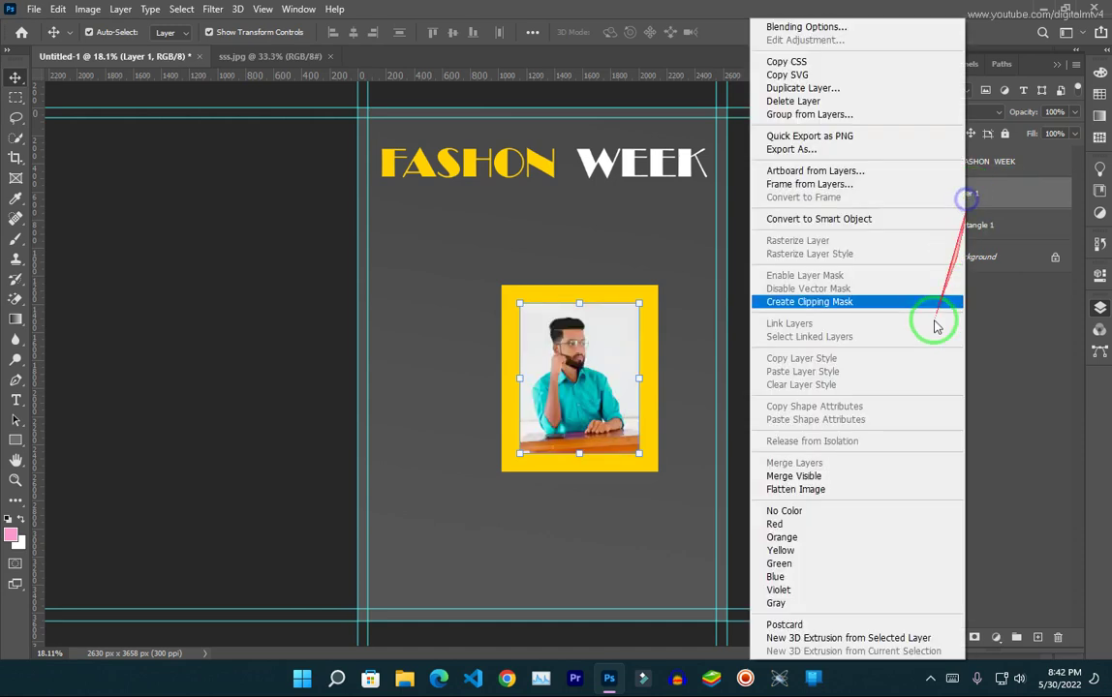
left_click(809, 302)
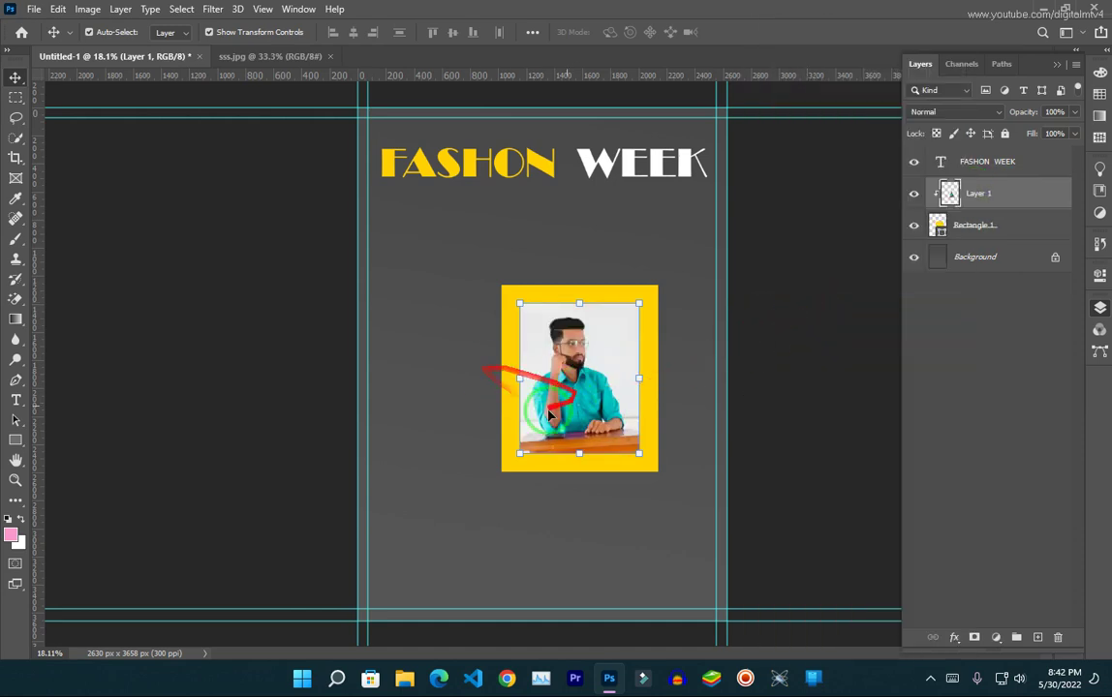
- Resize the clipped photo in several passes so a thin yellow border shows
left_click_drag(641, 455, 657, 493)
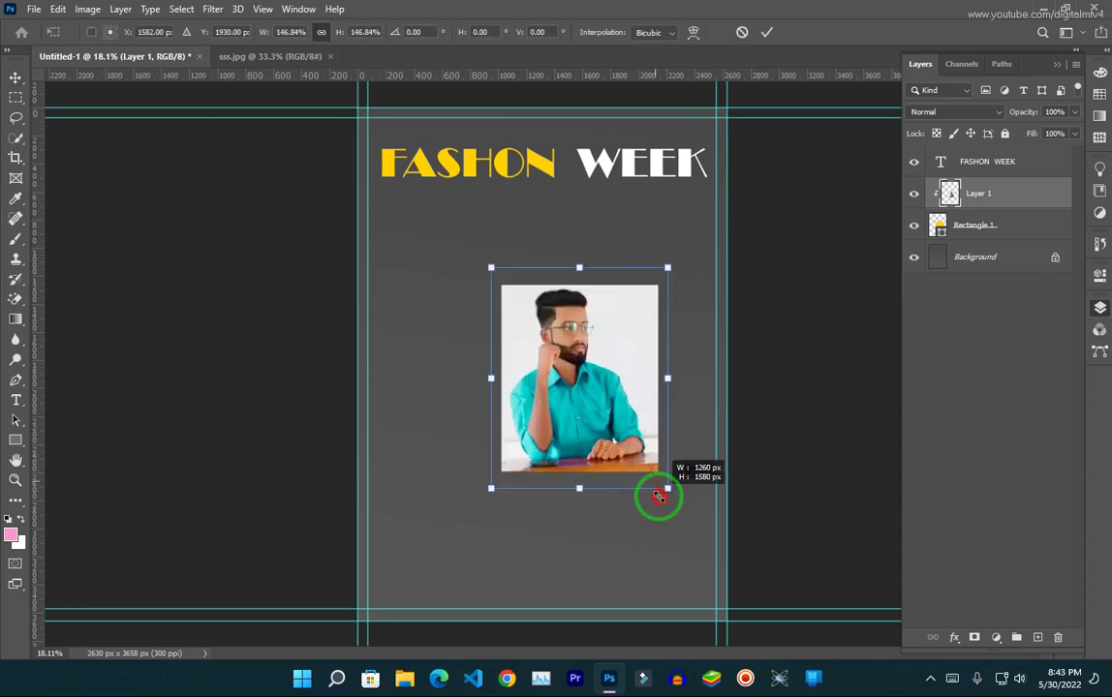
mouse_move(658, 493)
left_mouse_down()
mouse_move(683, 500)
mouse_move(652, 496)
mouse_move(660, 489)
left_mouse_up()
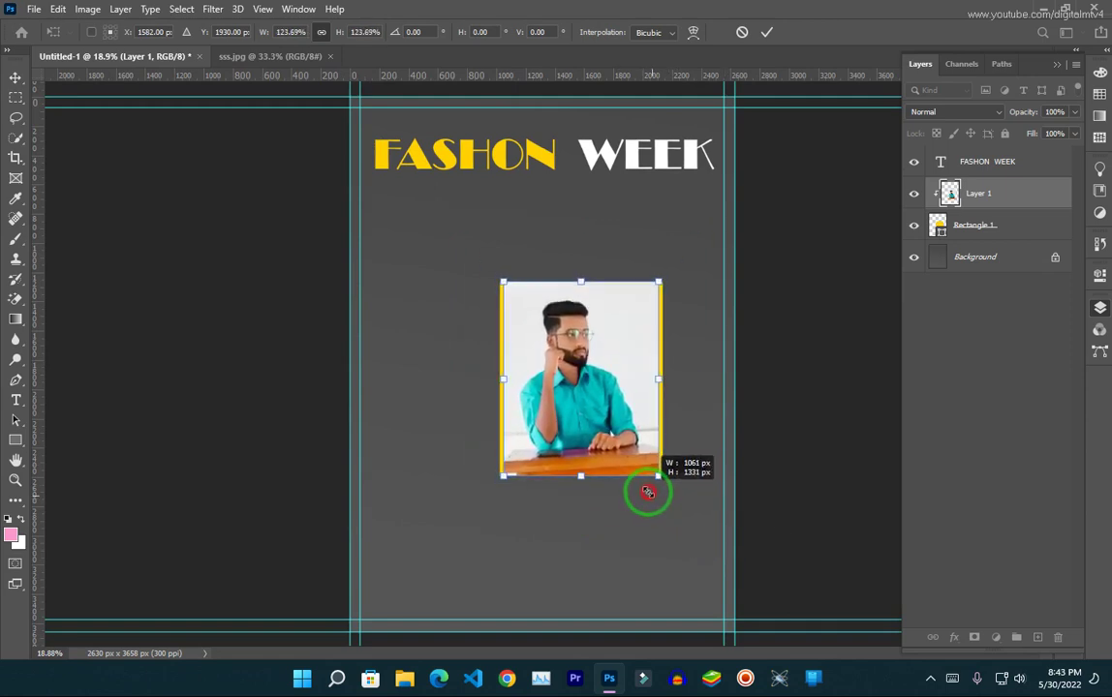
key("Return")
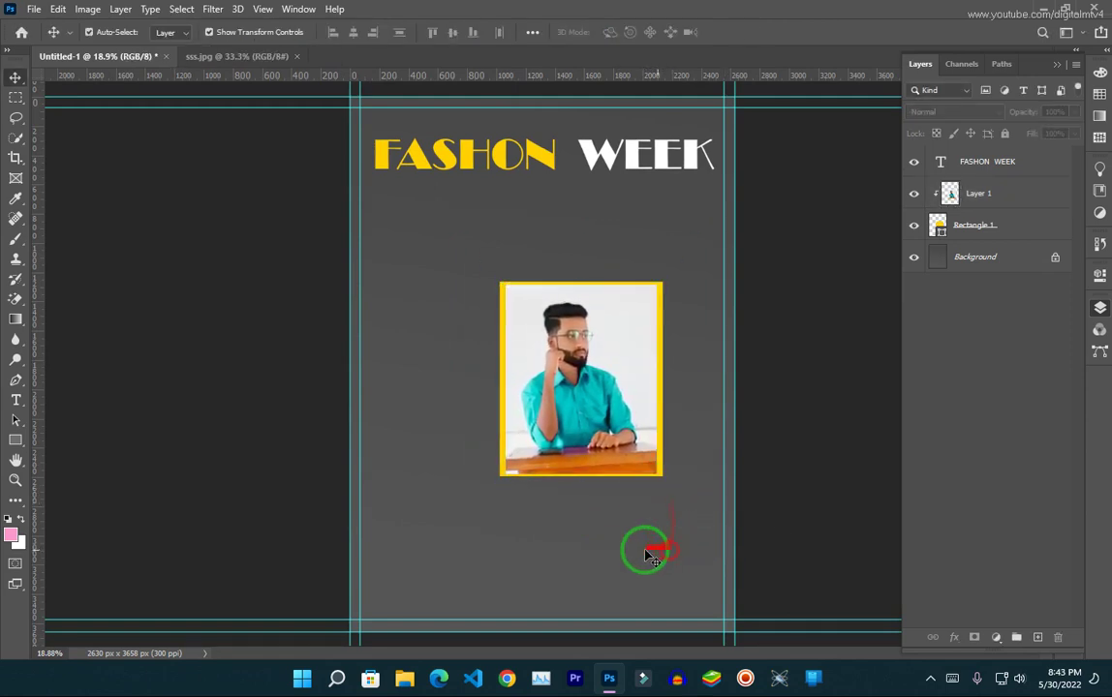
left_click_drag(639, 287, 687, 380)
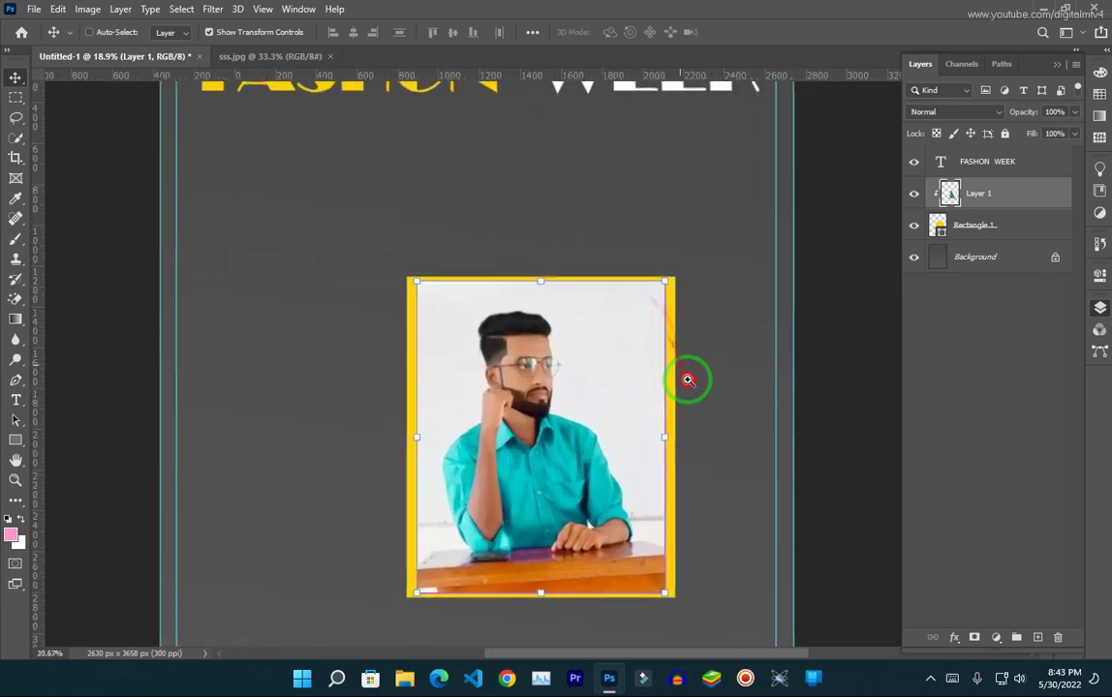
left_click(544, 281)
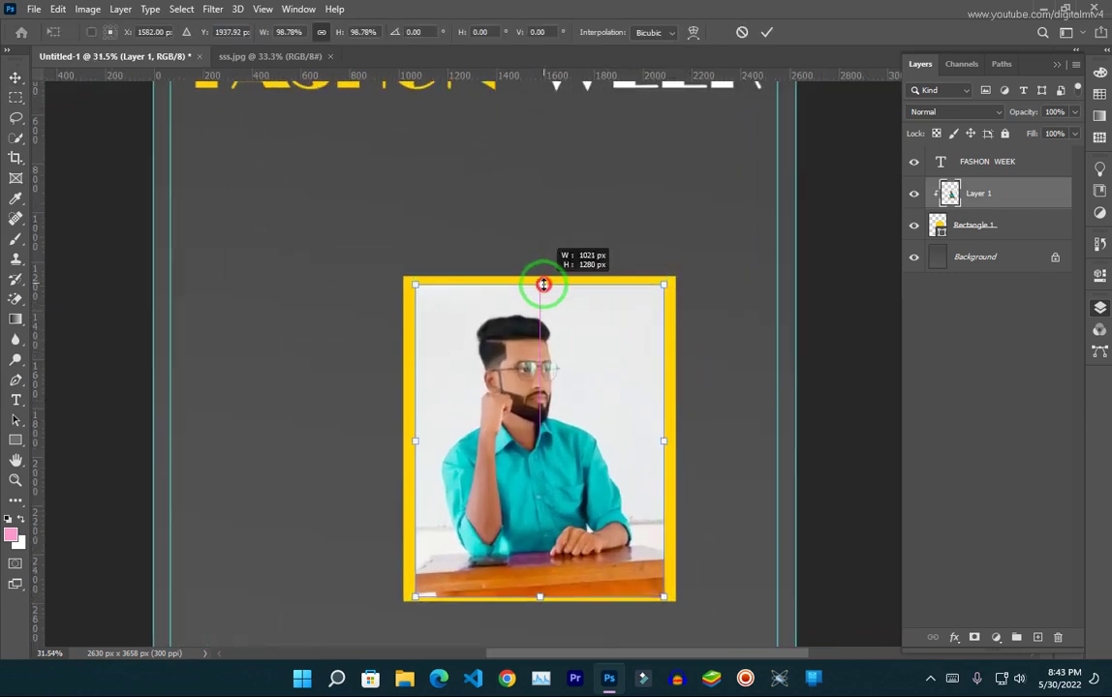
scroll(665, 407, "down", 2)
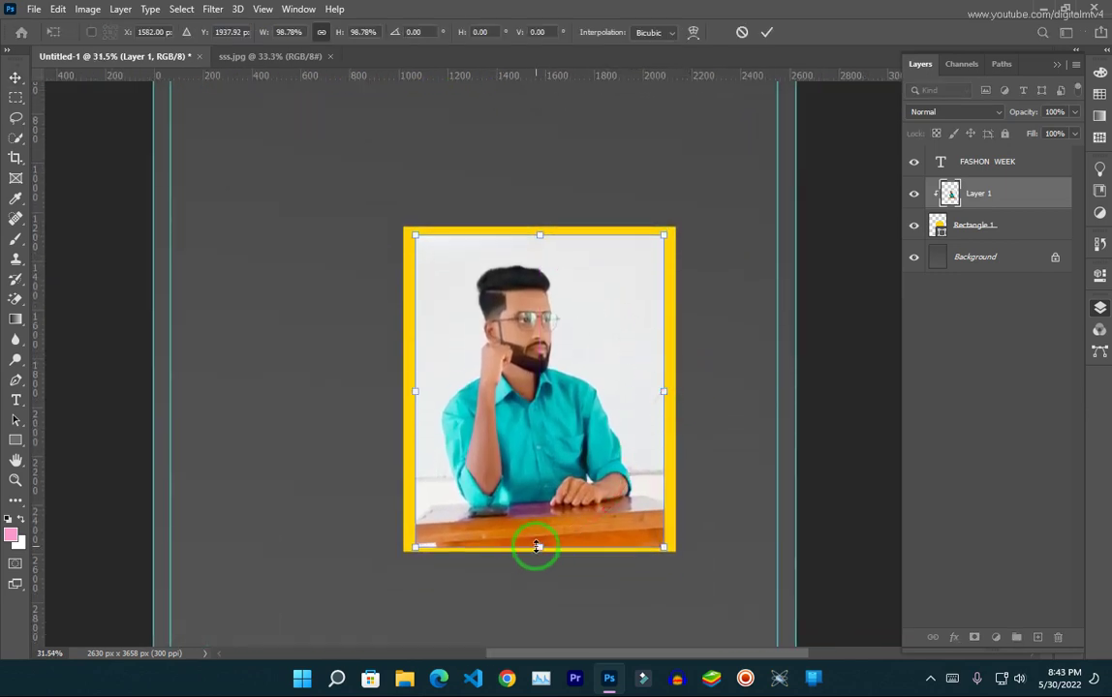
left_click_drag(536, 547, 536, 539)
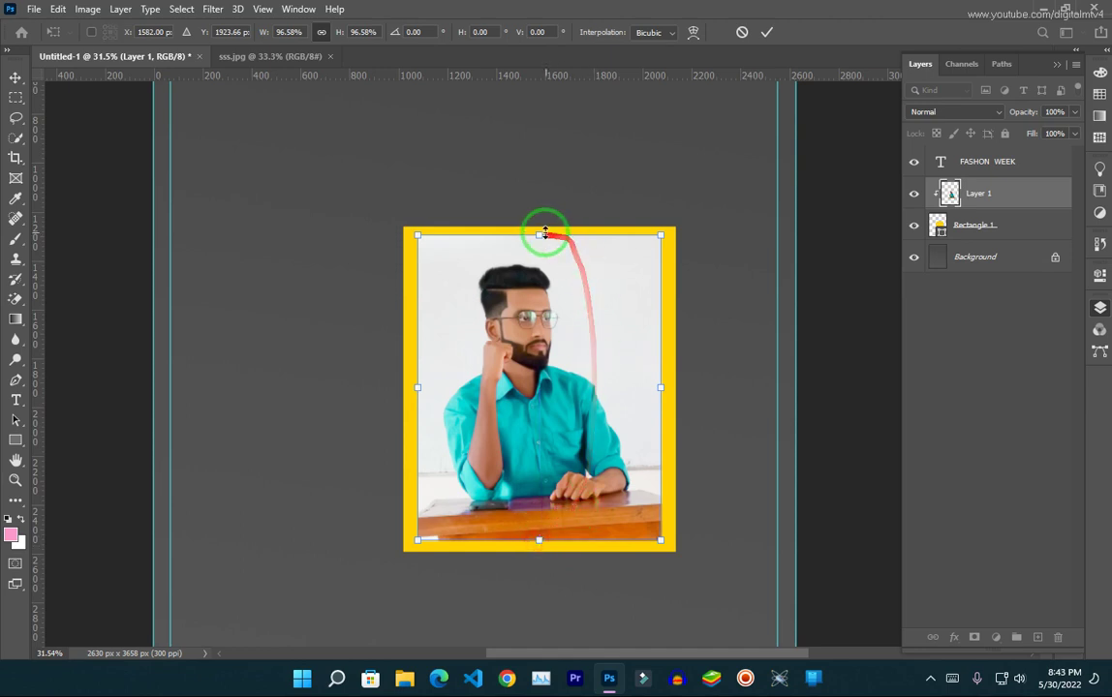
left_click_drag(539, 235, 539, 241)
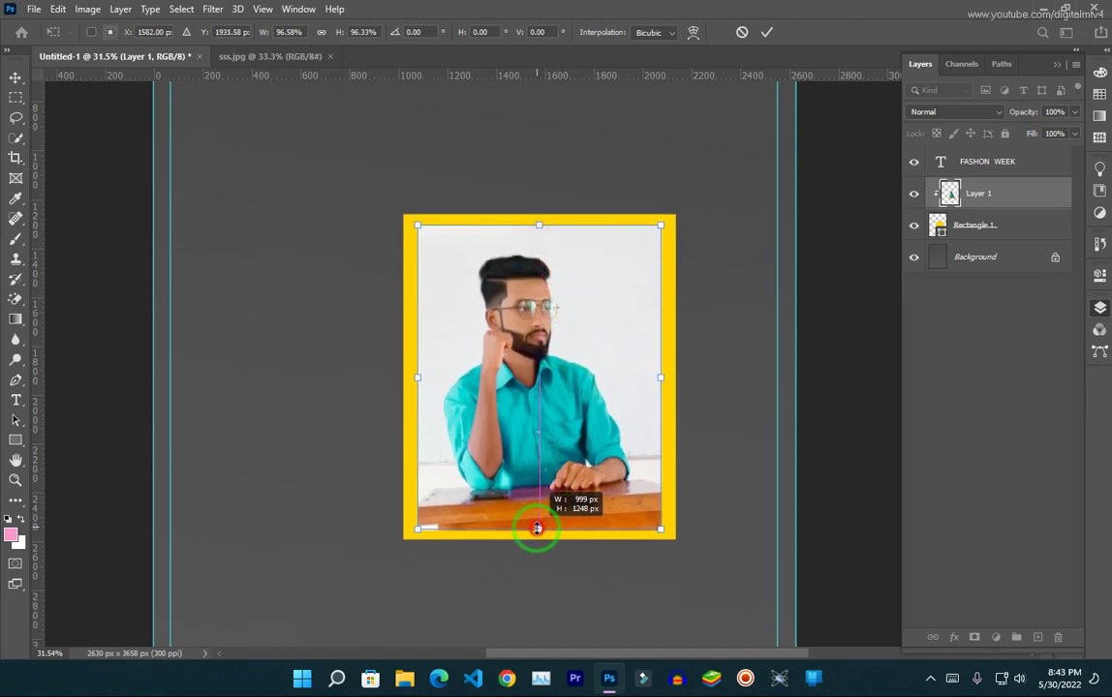
key("Return")
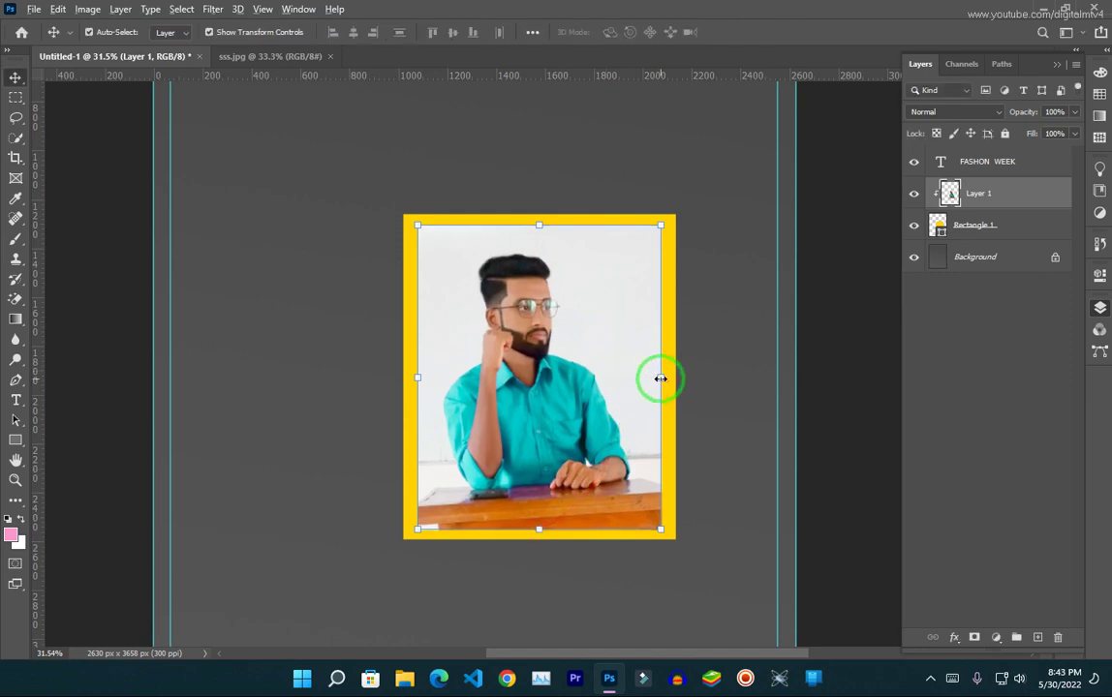
left_click_drag(670, 378, 674, 377)
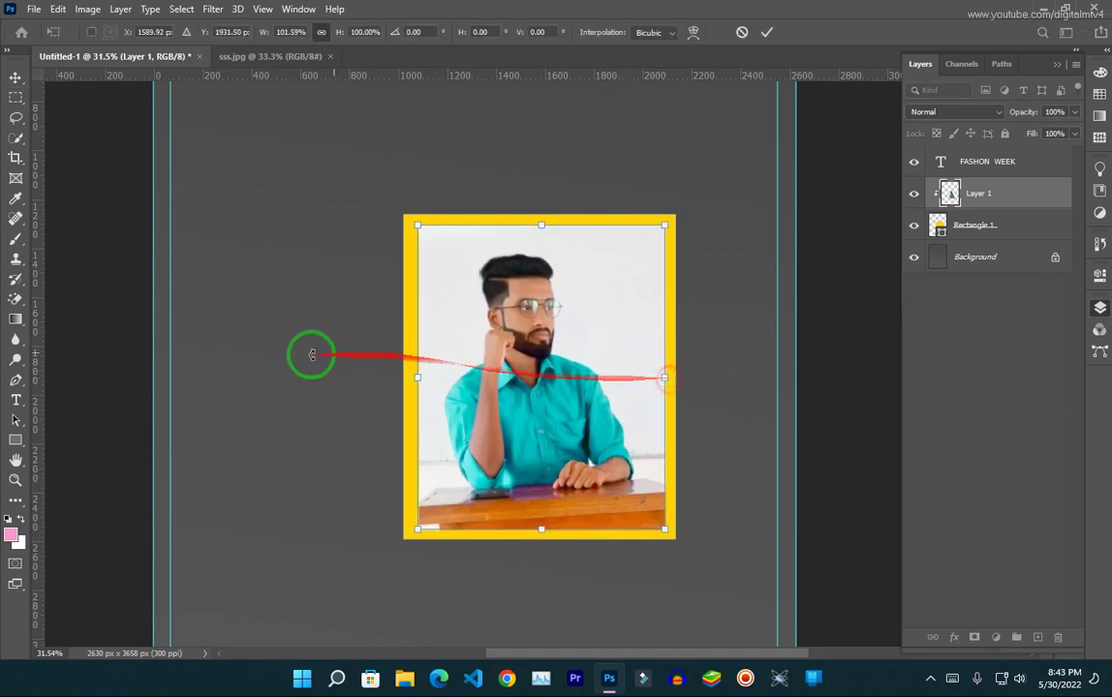
left_click_drag(420, 378, 414, 381)
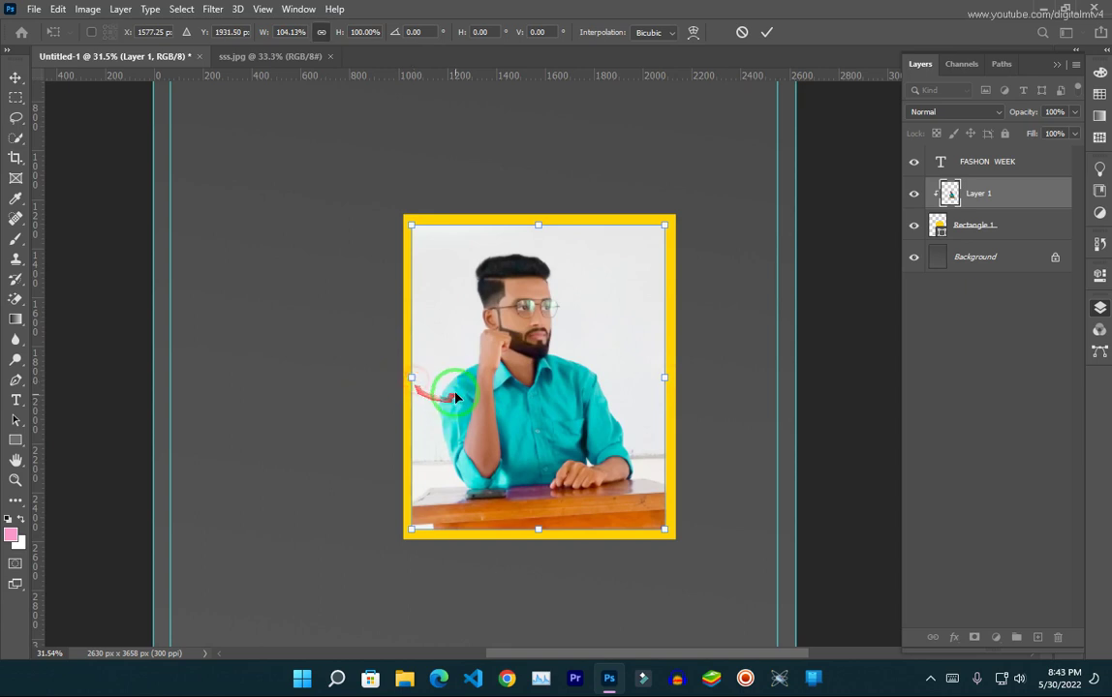
key("Return")
- Select the photo and yellow frame together and align their horizontal centres
left_click(676, 182)
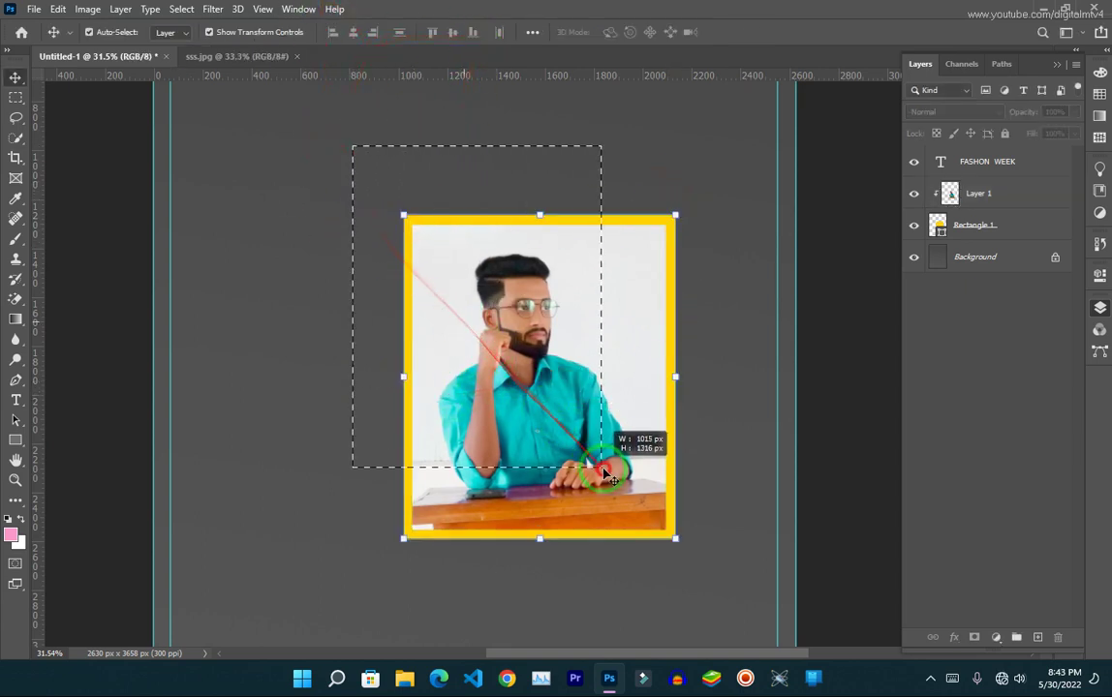
left_click_drag(306, 145, 608, 441)
mouse_move(368, 164)
left_mouse_down()
mouse_move(552, 426)
mouse_move(547, 417)
left_mouse_up()
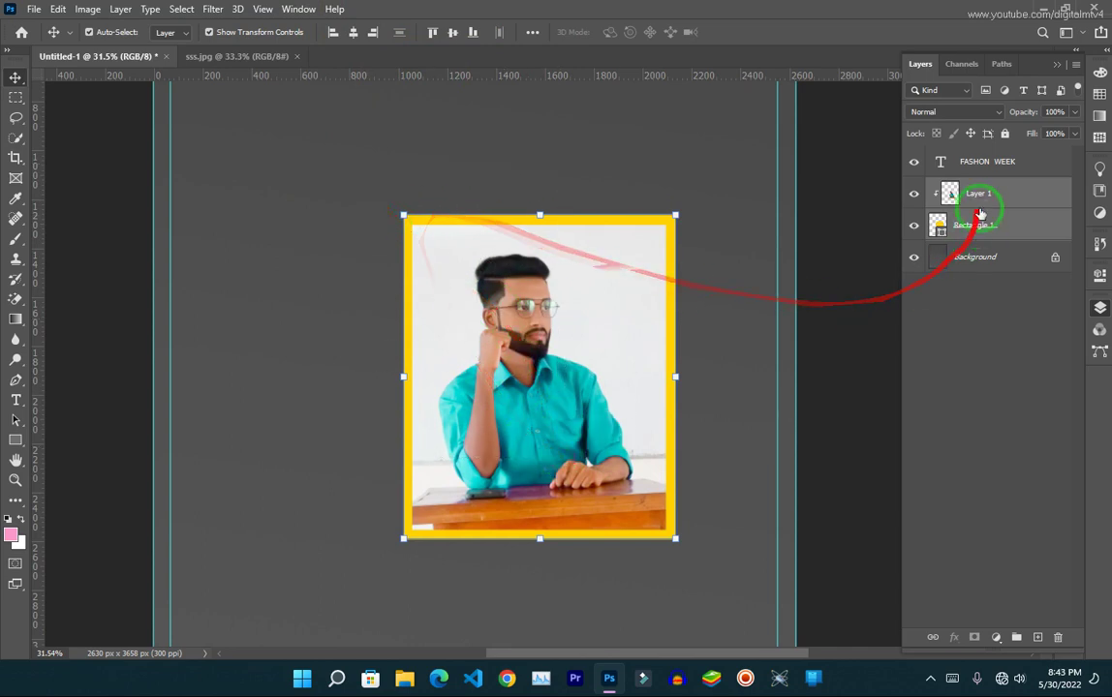
left_click(353, 35)
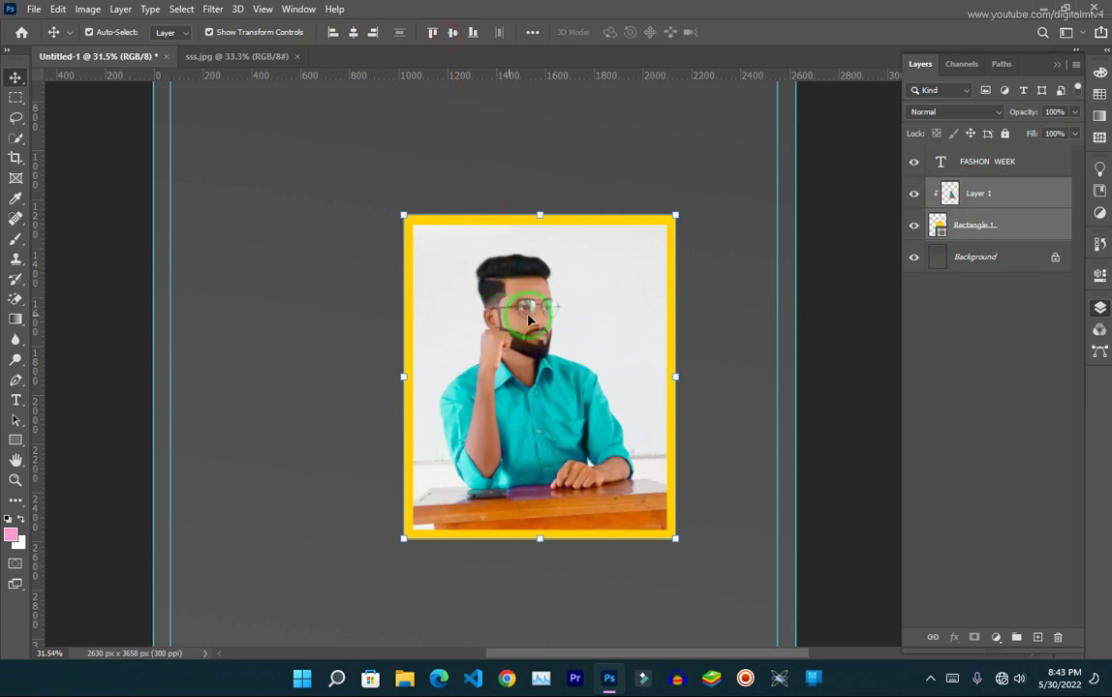
- Move the framed portrait up beneath the headline and enlarge it to about 1222 x 1459 px
scroll(491, 264, "down", 4)
scroll(489, 269, "down", 2)
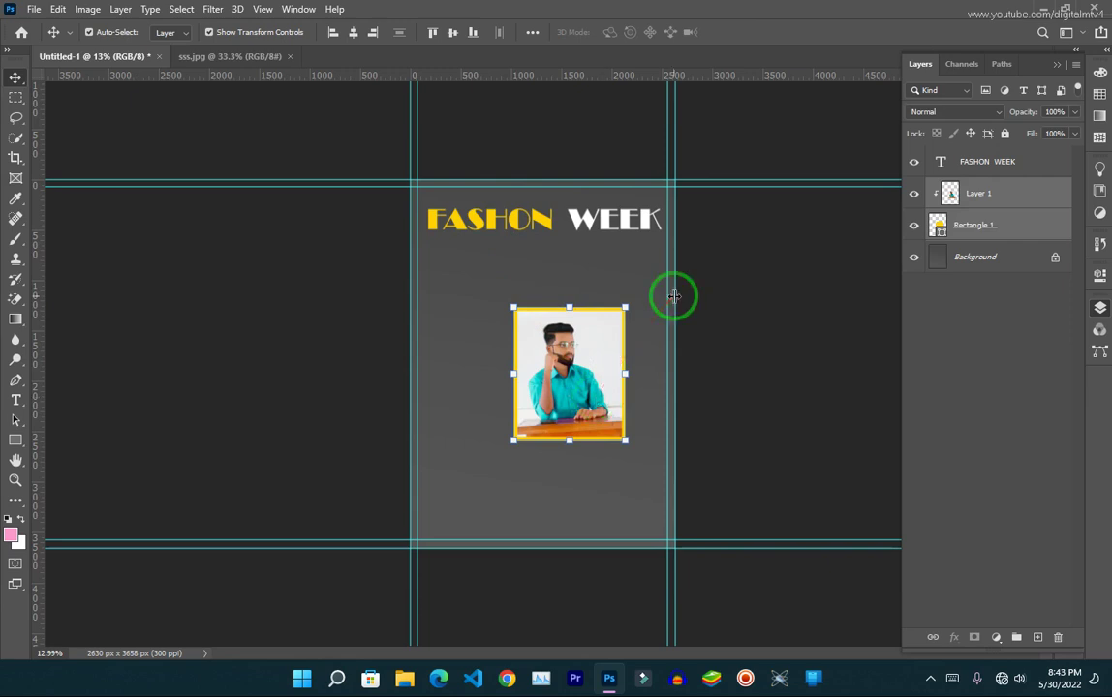
left_click_drag(555, 352, 475, 299)
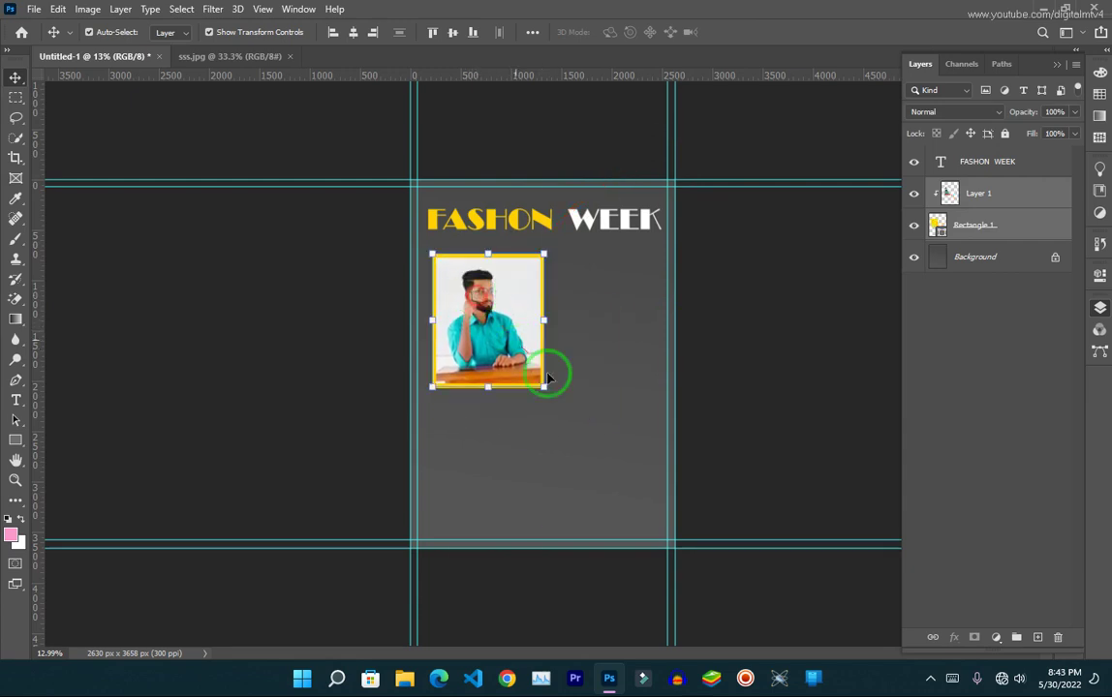
left_click_drag(543, 390, 556, 437)
left_click(603, 447)
left_click(575, 316)
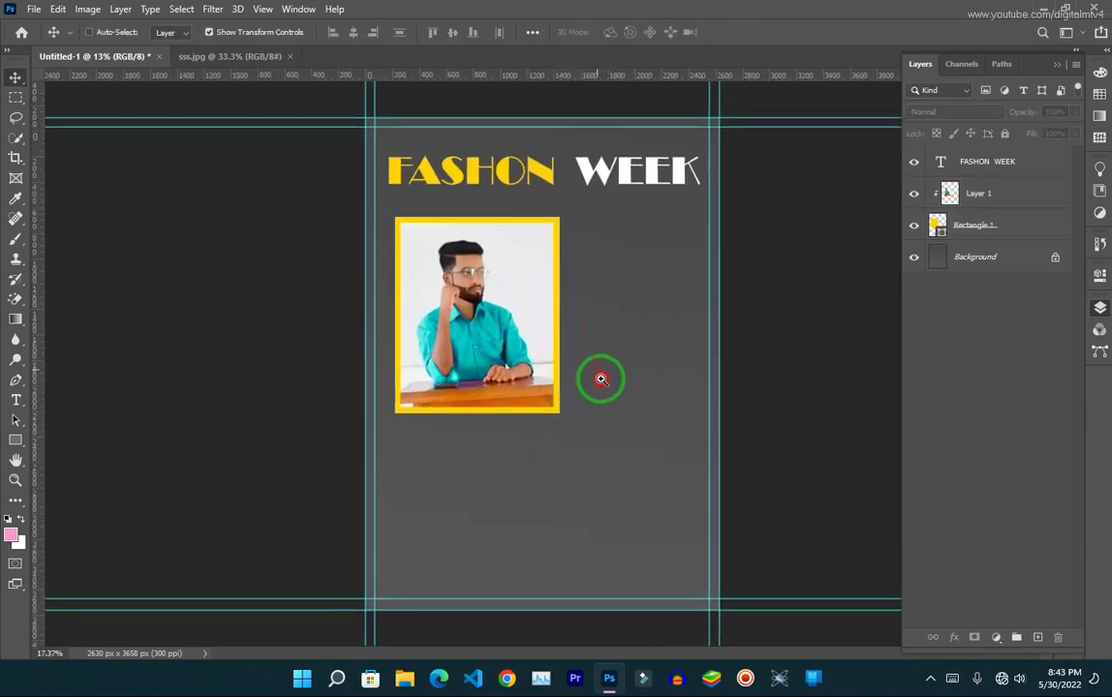
left_click(482, 352, "ctrl")
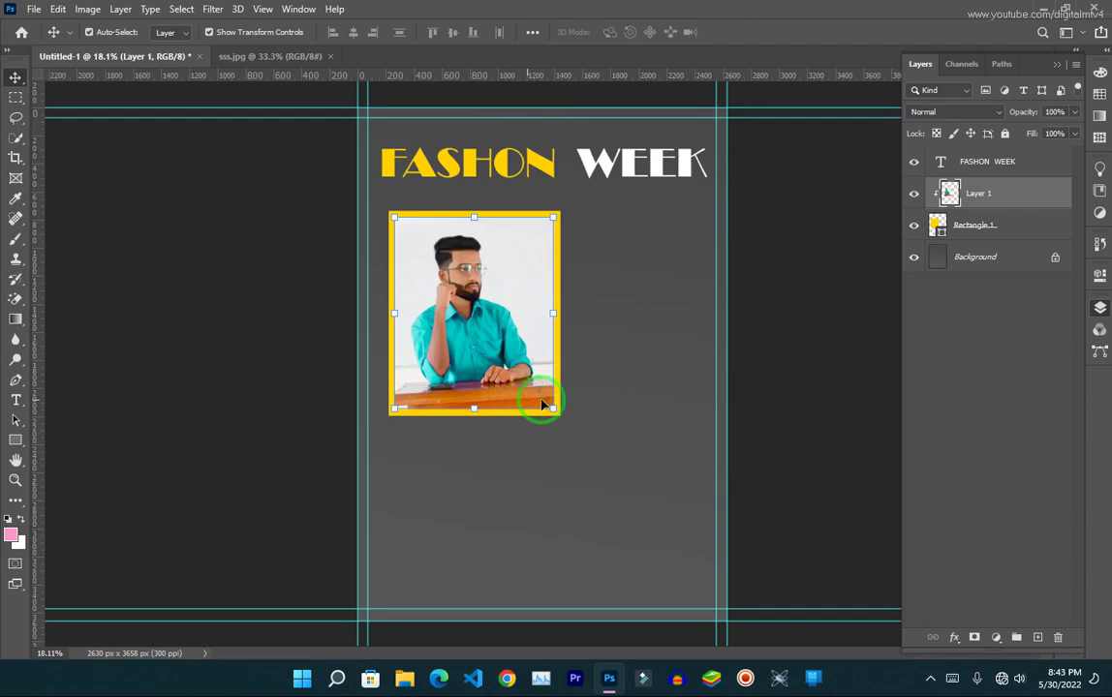
left_click(618, 424)
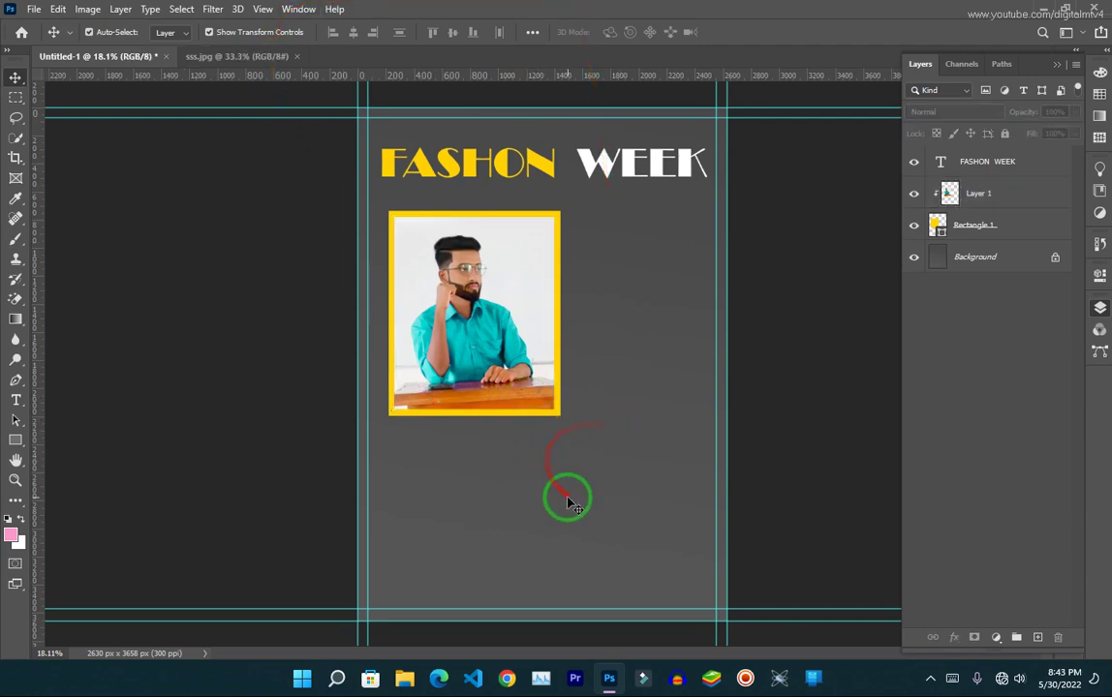
left_click_drag(571, 504, 473, 349)
left_click(641, 377)
- Open the classroom photo IMG_20220524ss_144028_201.jpg from the Desktop
left_click(58, 9)
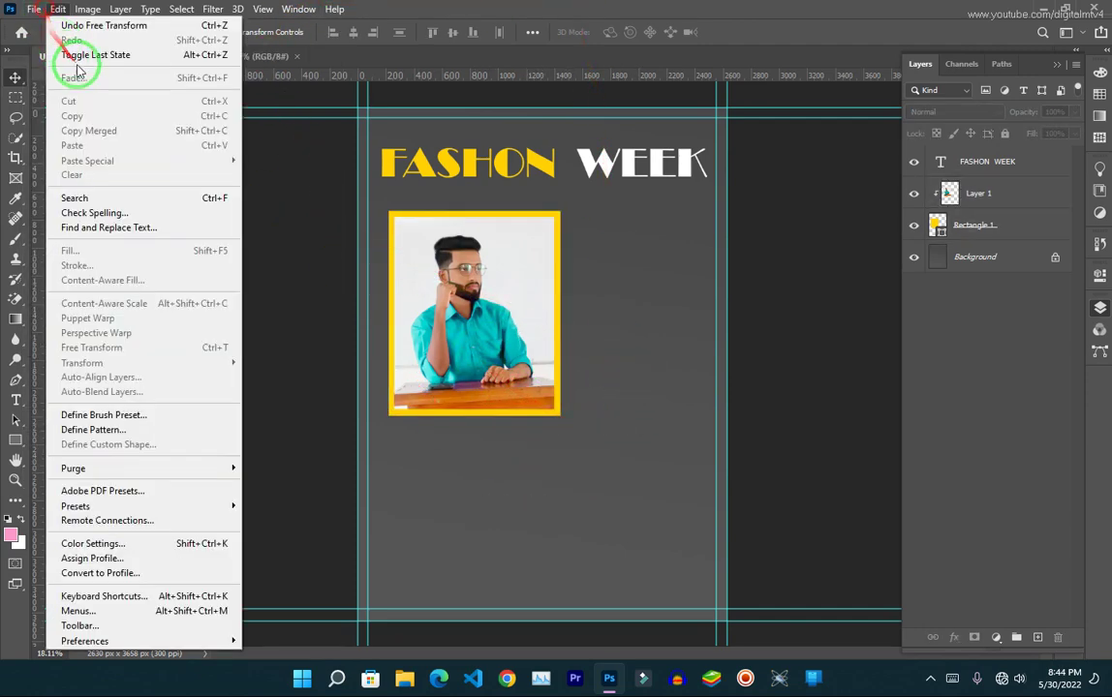
left_click(58, 40)
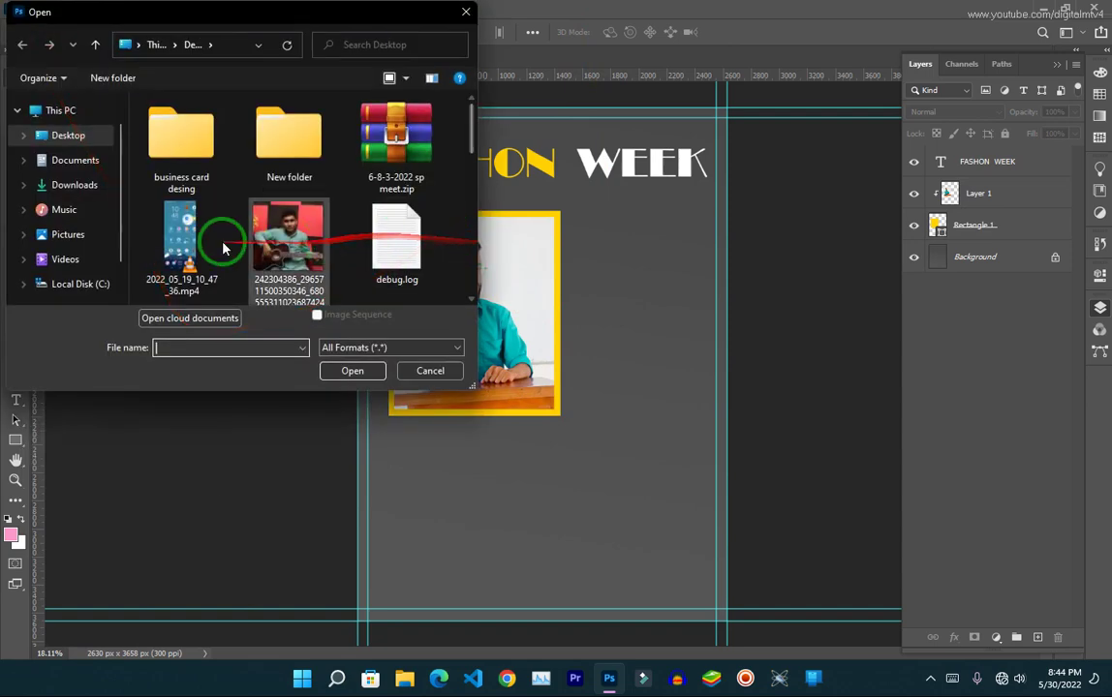
left_click(75, 184)
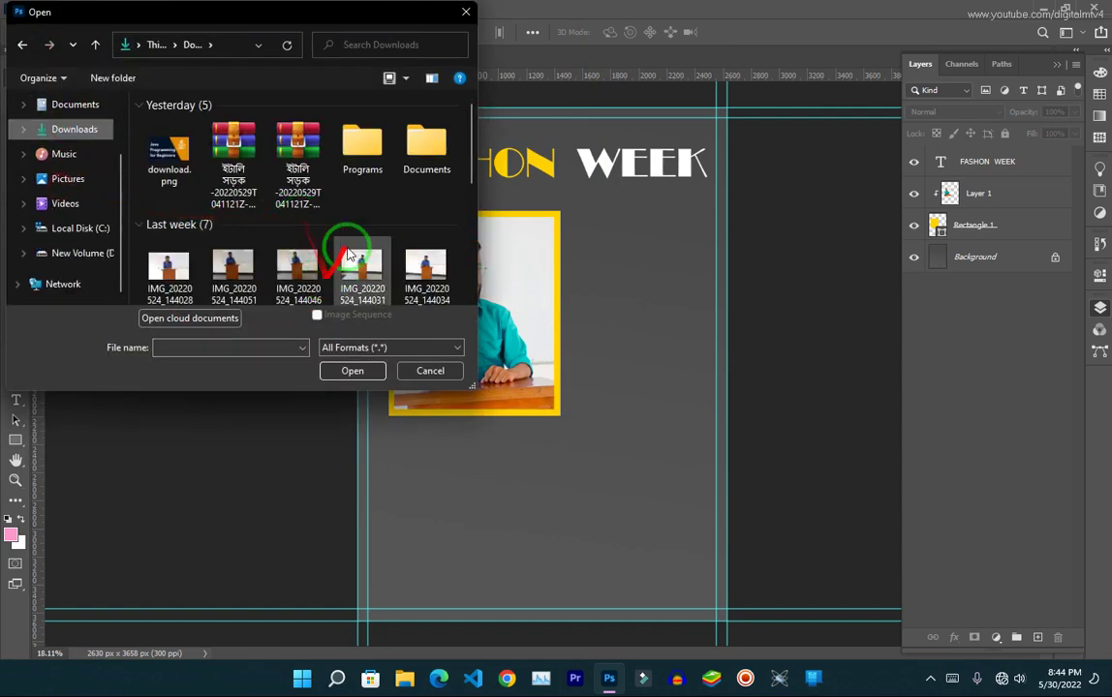
scroll(339, 242, "down", 5)
scroll(281, 233, "up", 5)
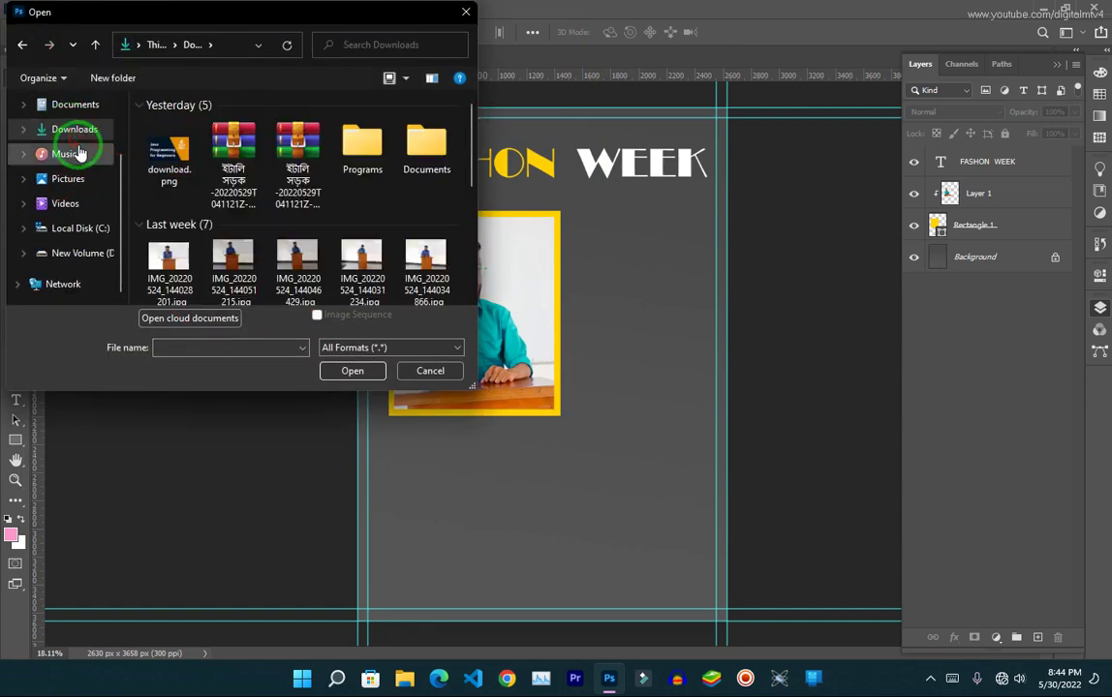
left_click(75, 103)
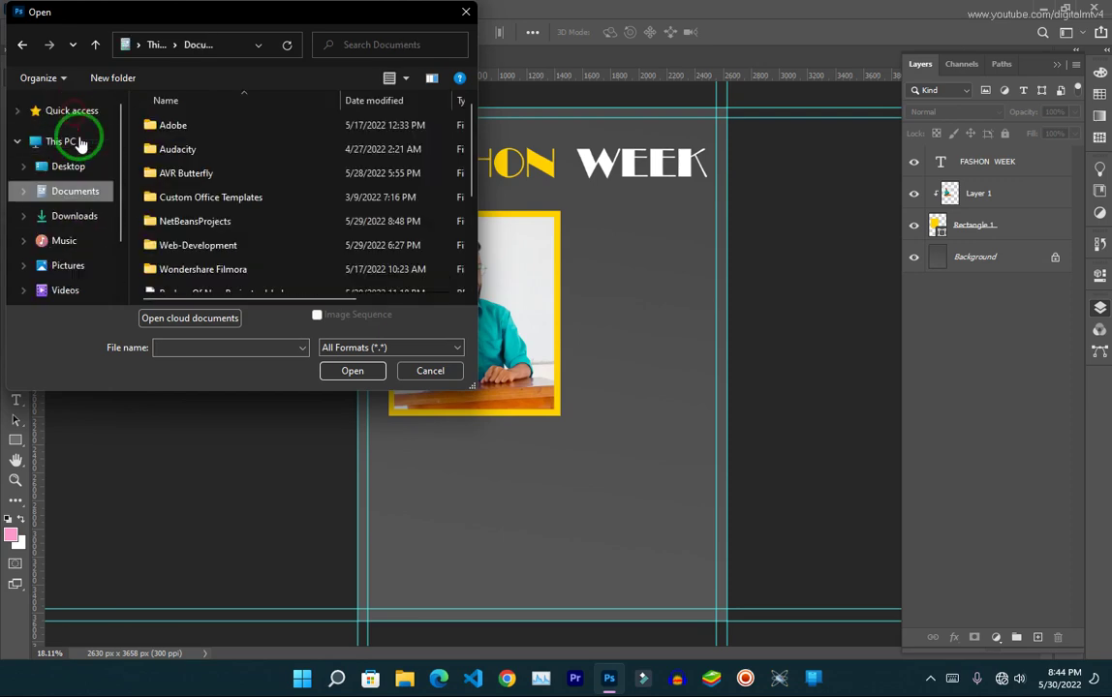
left_click(68, 166)
left_click(289, 242)
scroll(287, 241, "down", 3)
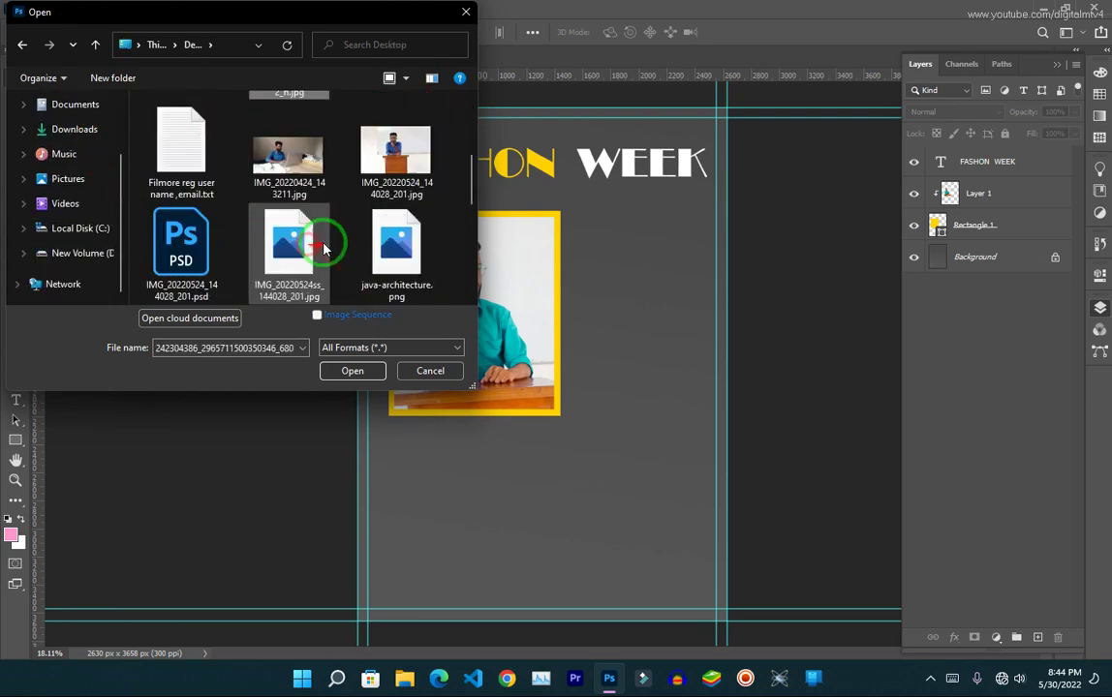
scroll(288, 193, "down", 1)
double_click(289, 143)
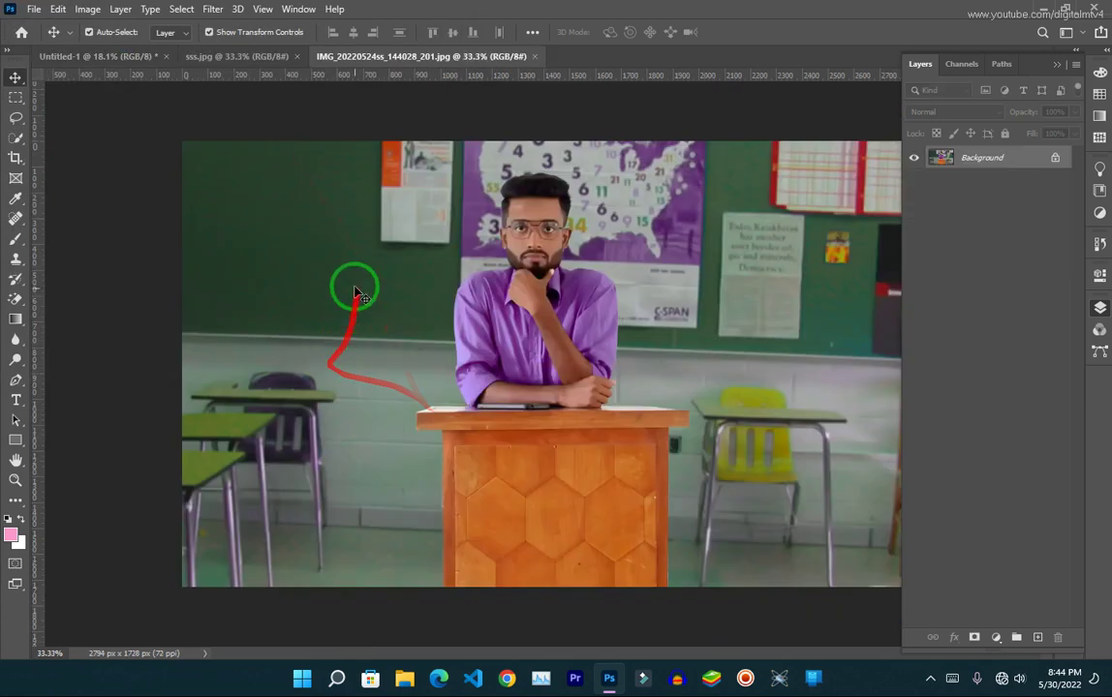
- Drag the classroom photo into the poster as Layer 2, overlapping the first photo's lower right
mouse_move(376, 167)
left_mouse_down()
mouse_move(86, 48)
mouse_move(490, 446)
left_mouse_up()
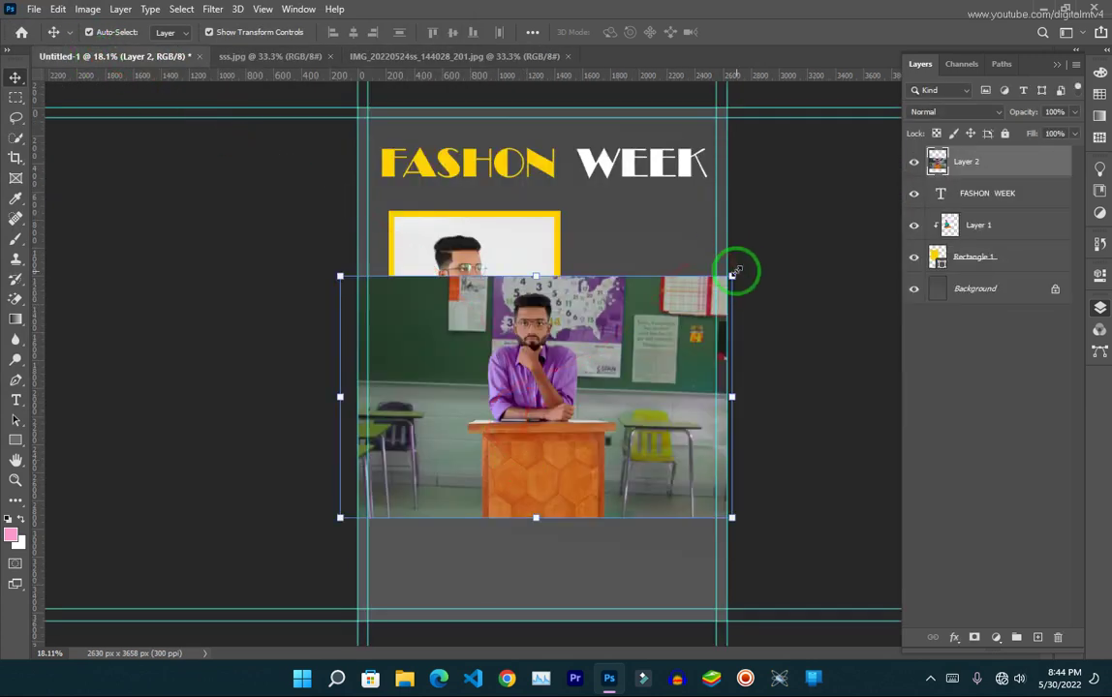
left_click_drag(735, 272, 489, 427)
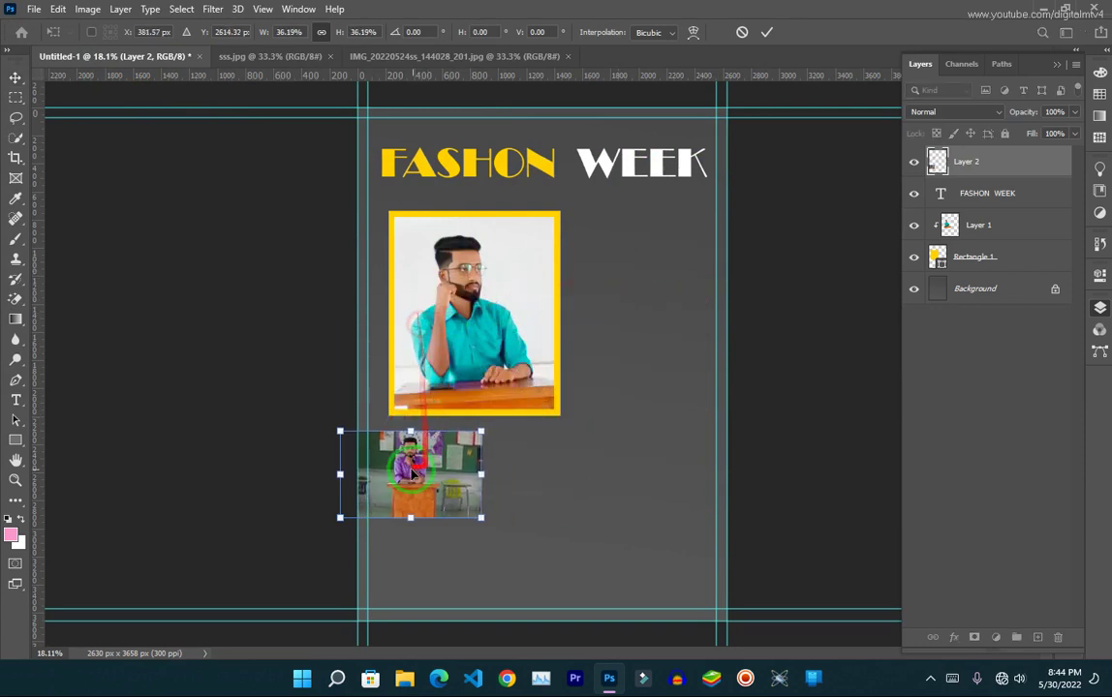
mouse_move(397, 474)
left_mouse_down()
mouse_move(607, 501)
mouse_move(587, 508)
left_mouse_up()
double_click(587, 509)
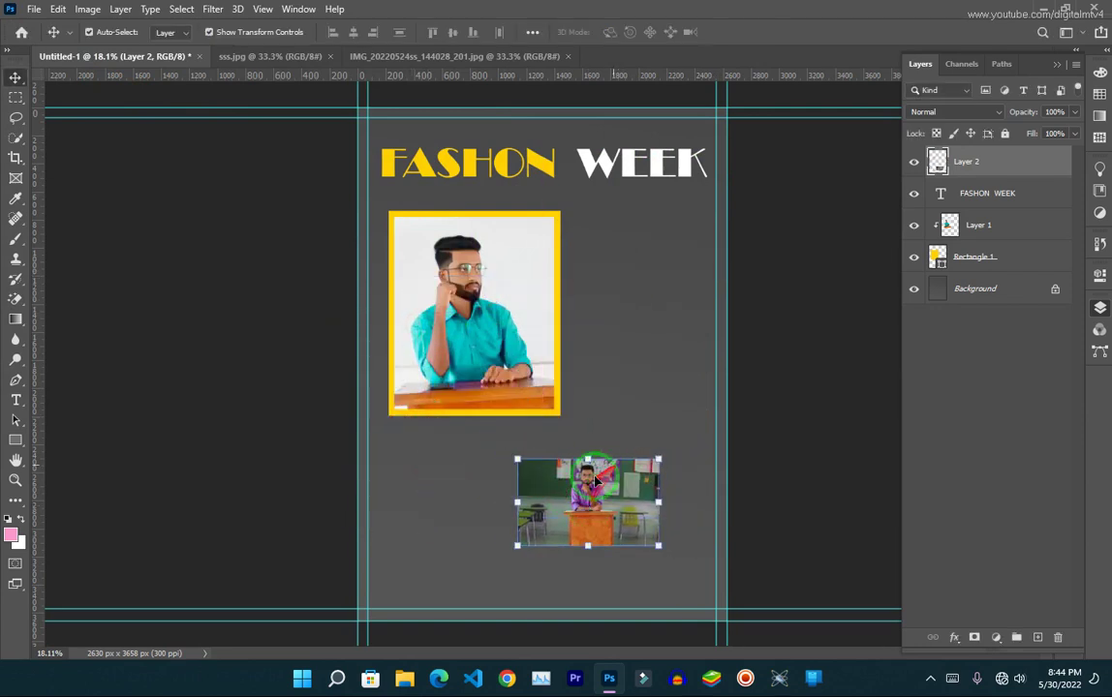
left_click_drag(517, 456, 372, 405)
mouse_move(517, 469)
left_mouse_down()
mouse_move(557, 509)
mouse_move(587, 481)
mouse_move(570, 424)
left_mouse_up()
key("Return")
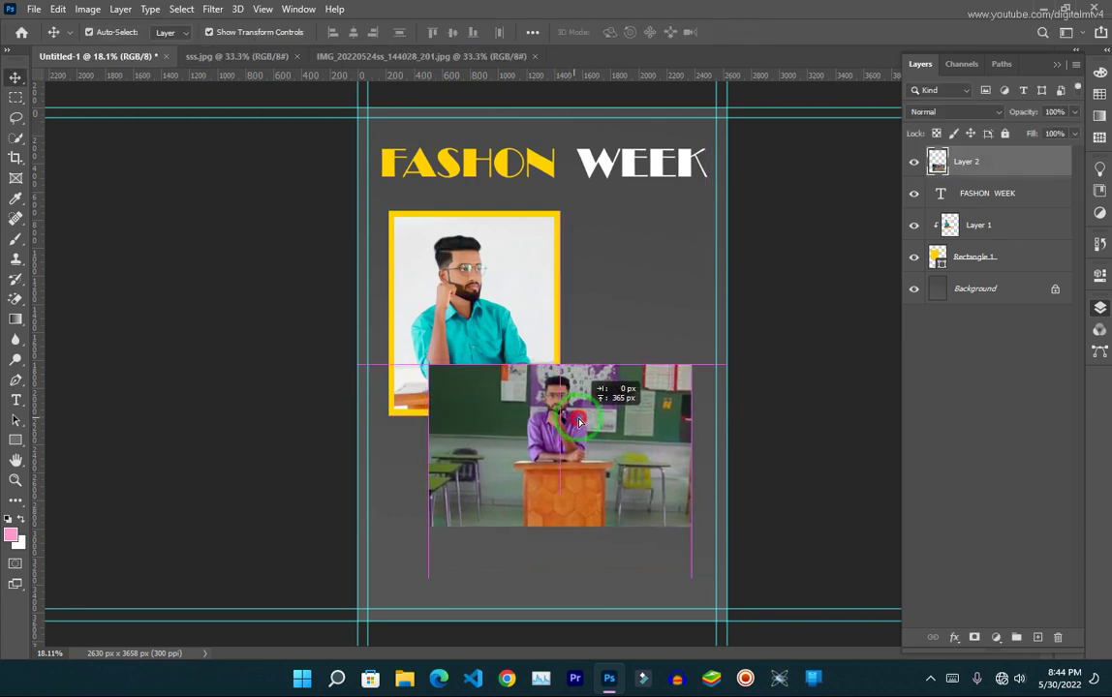
key("ctrl+t")
left_click(58, 419)
left_click(16, 441)
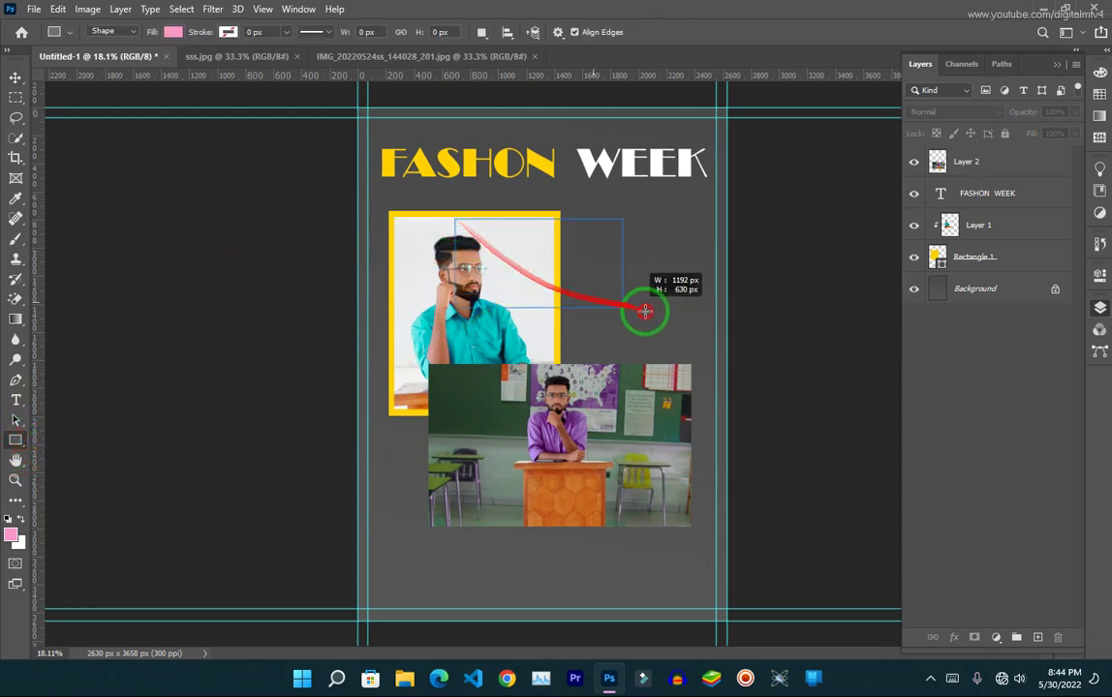
- Draw a yellow rectangle, Rectangle 2, over the first photo's upper right
left_click_drag(468, 225, 687, 339)
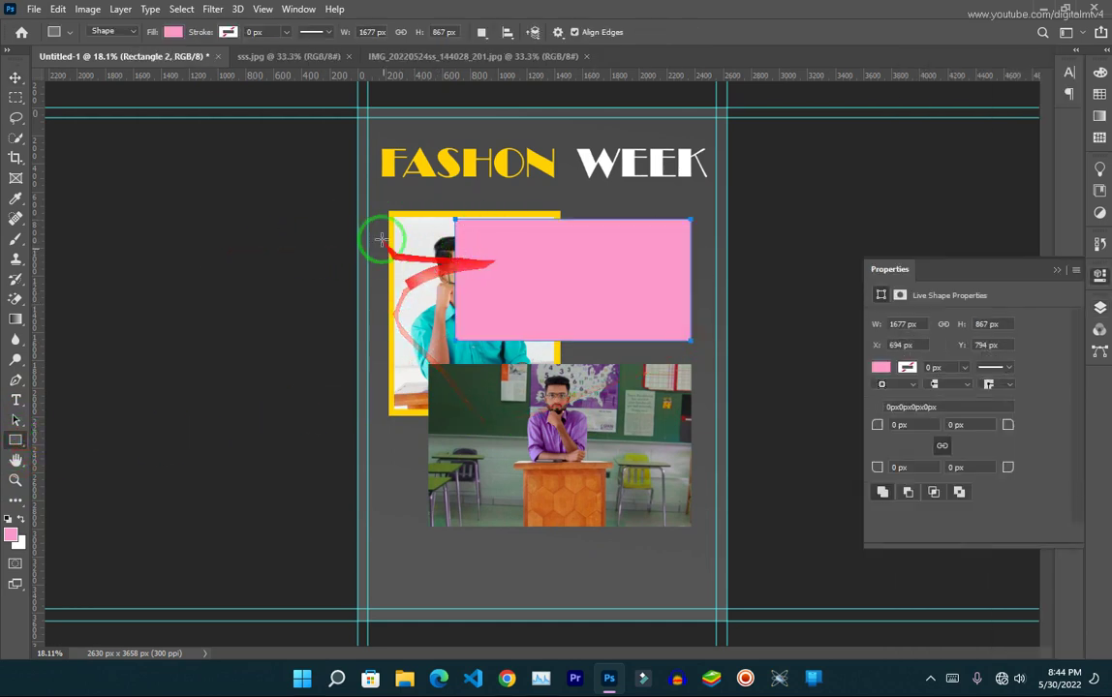
left_click(173, 33)
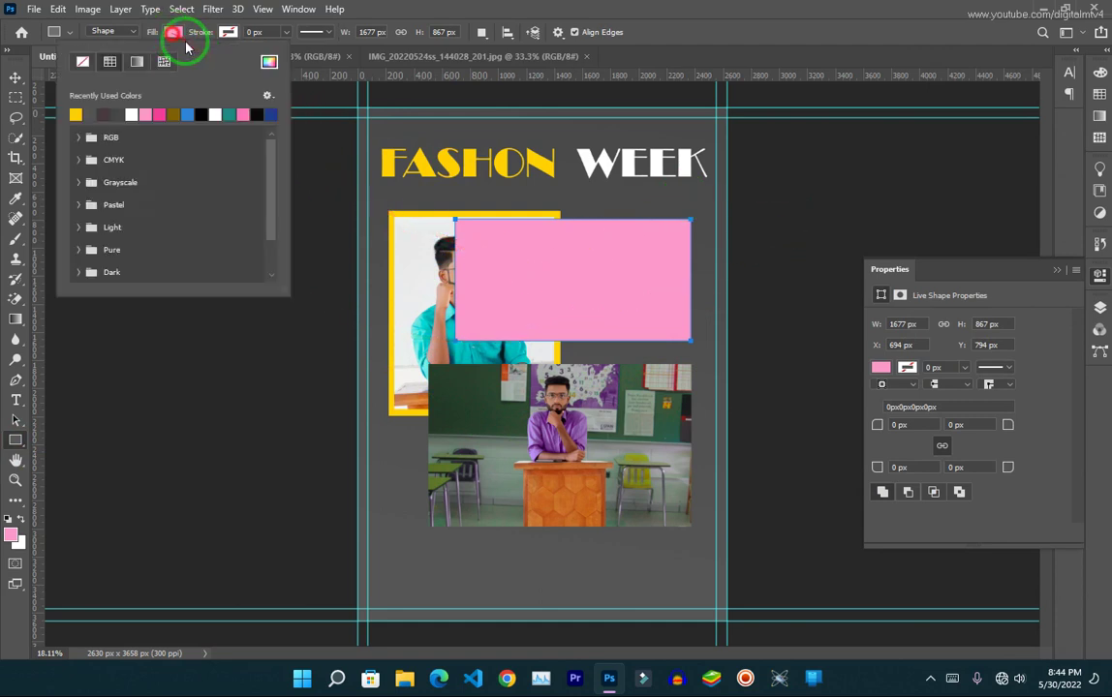
left_click(76, 113)
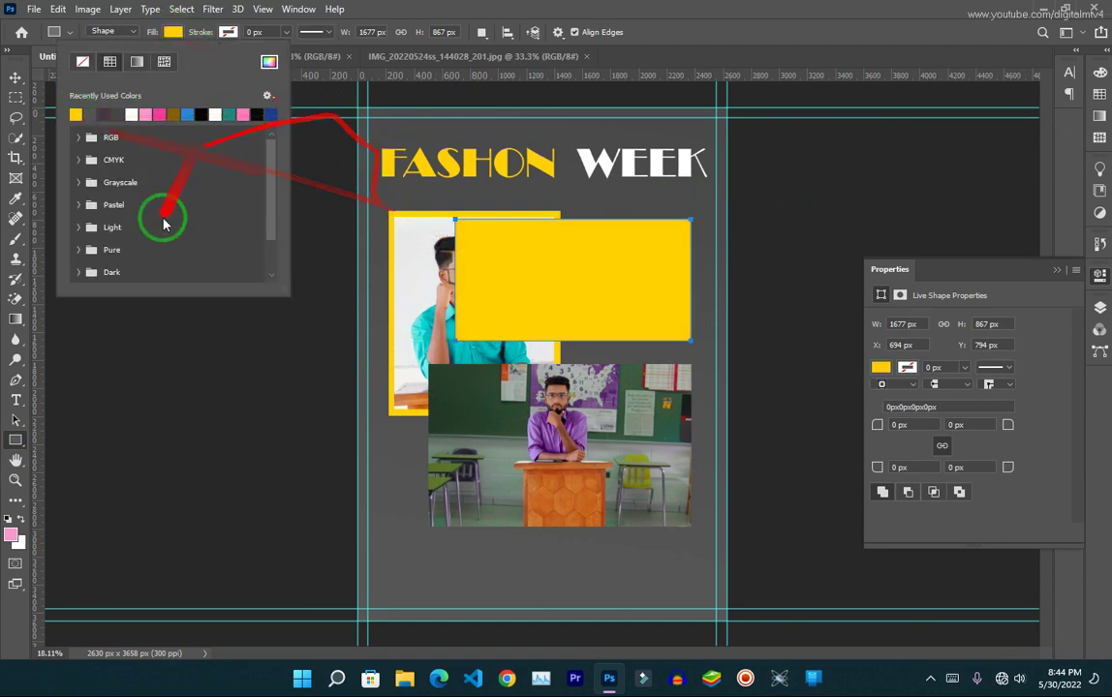
left_click(20, 75)
left_click(504, 408)
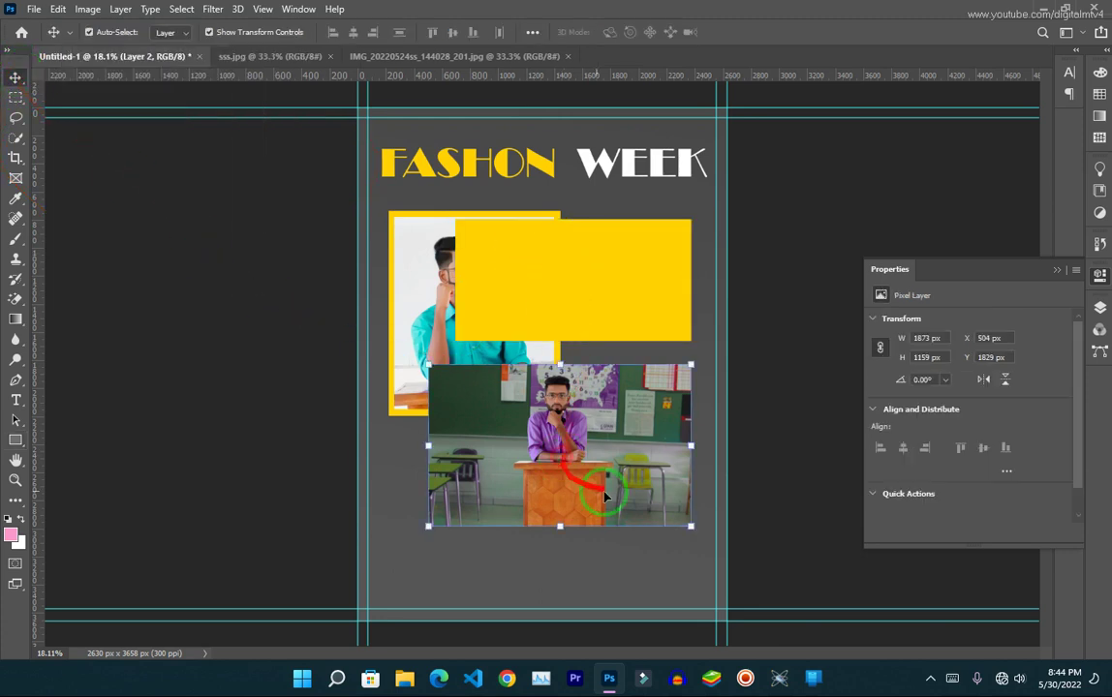
- Stack the classroom photo layer above Rectangle 2 and select both layers
left_click(1098, 310)
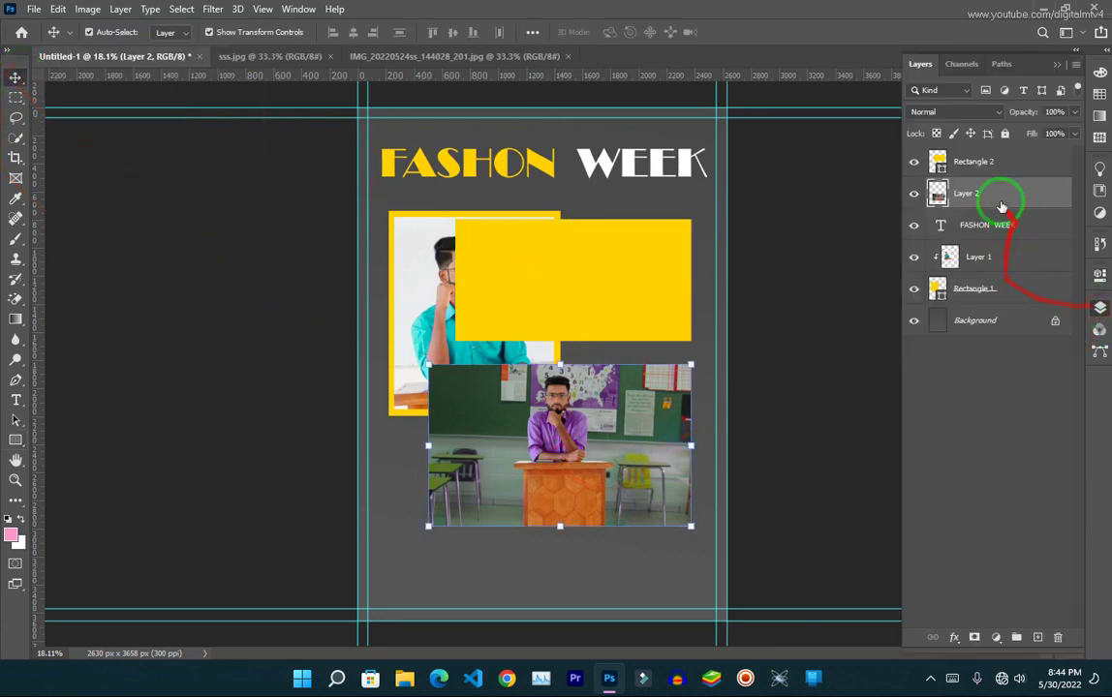
left_click(913, 195)
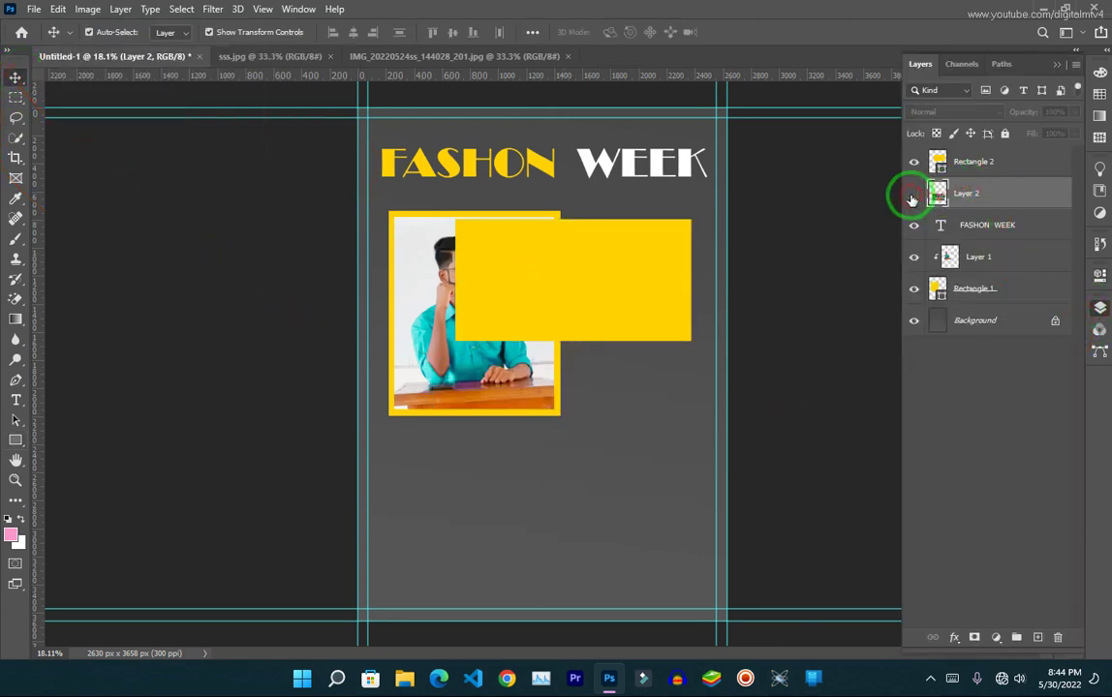
left_click(958, 165)
left_click(913, 162)
left_click(971, 197)
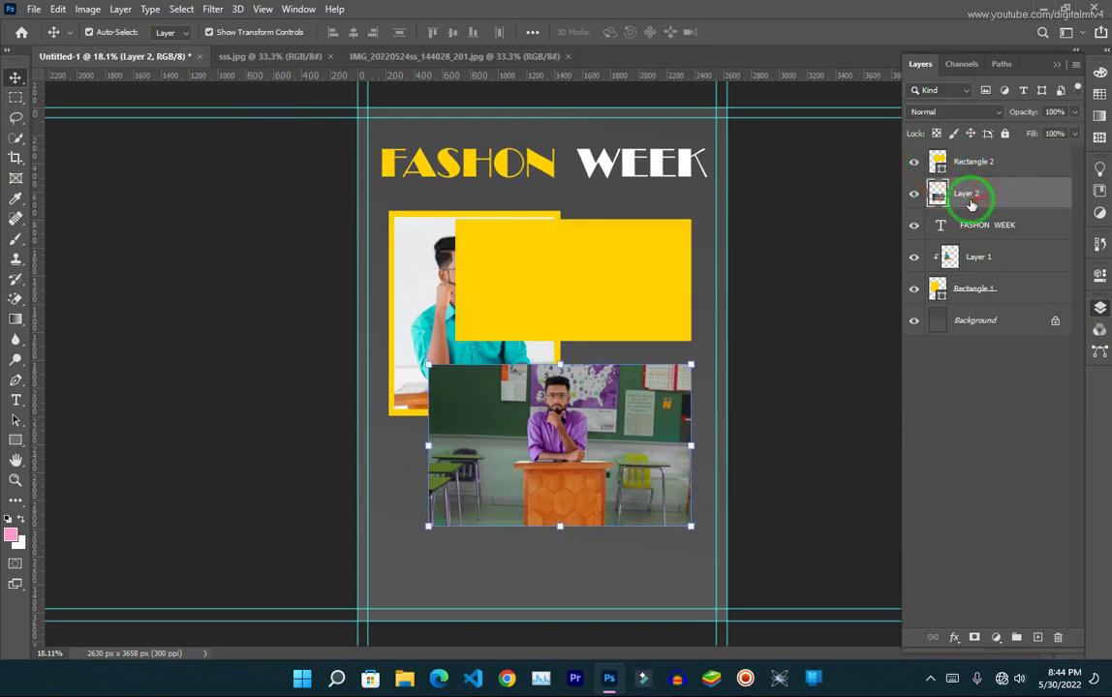
left_click_drag(971, 203, 973, 155)
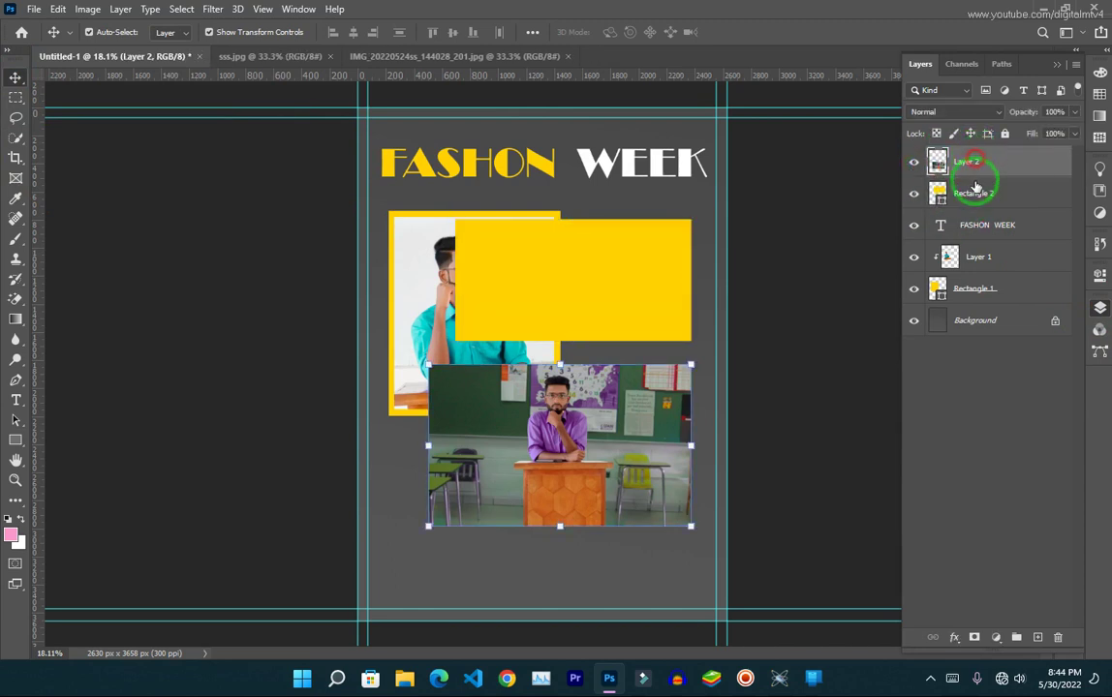
left_click(973, 192, "ctrl")
- Clip the classroom photo to the yellow rectangle, then undo the clipping
right_click(971, 192)
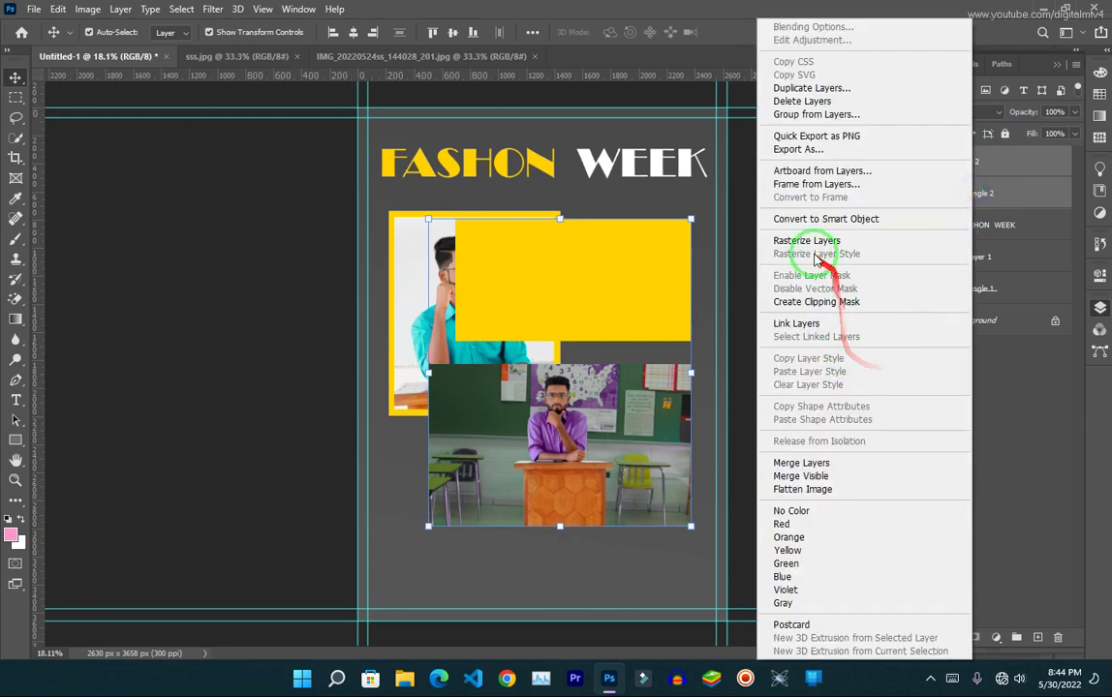
left_click(816, 302)
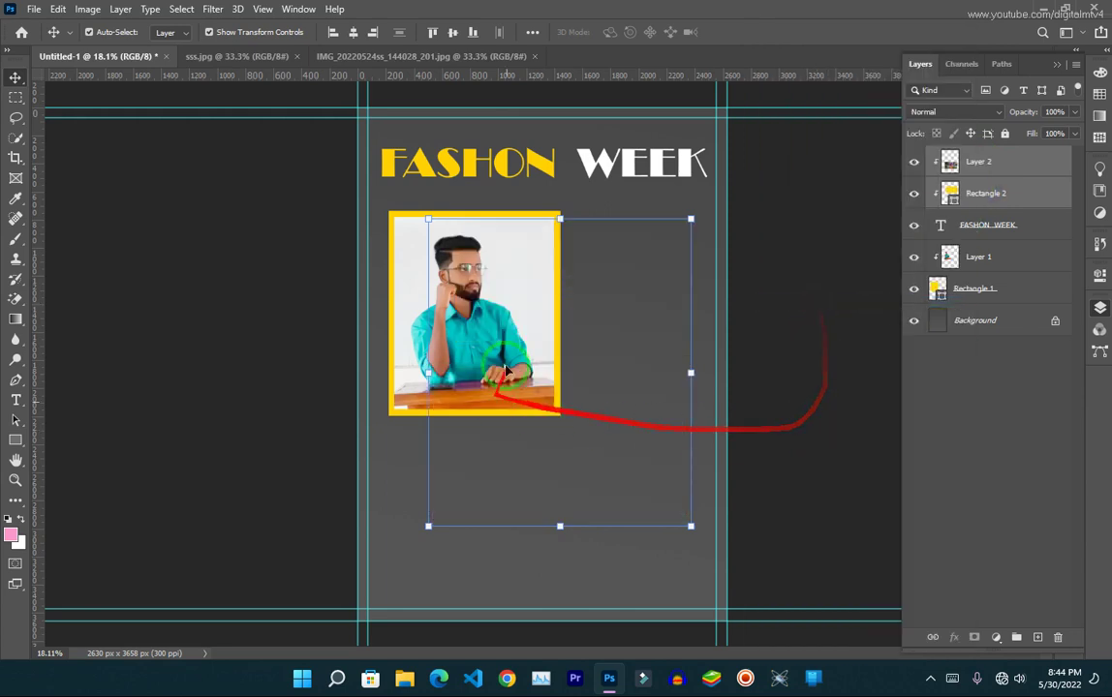
left_click(974, 241)
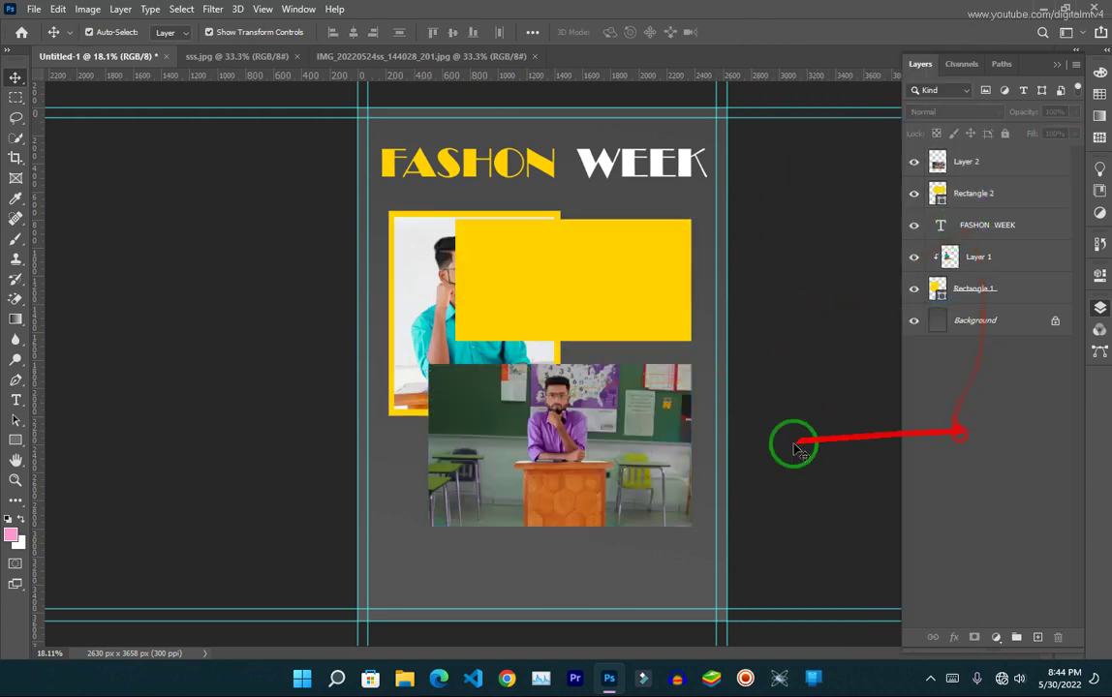
- Shrink the classroom photo and enlarge the second yellow rectangle over the left photo
left_click_drag(459, 380, 528, 458)
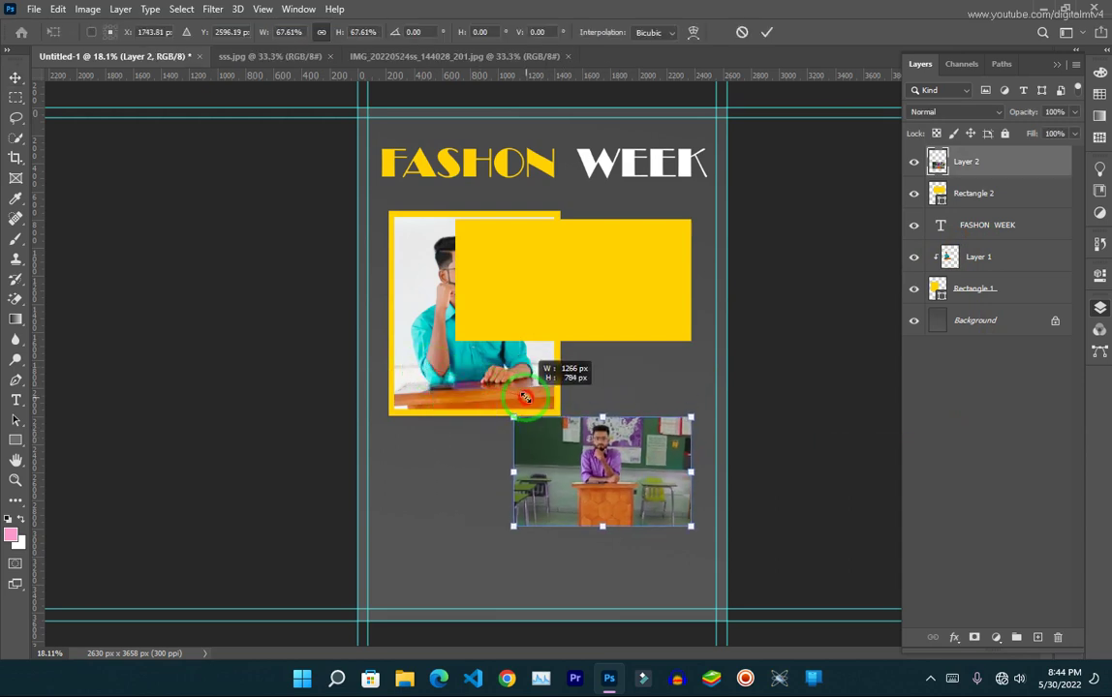
left_click(569, 288)
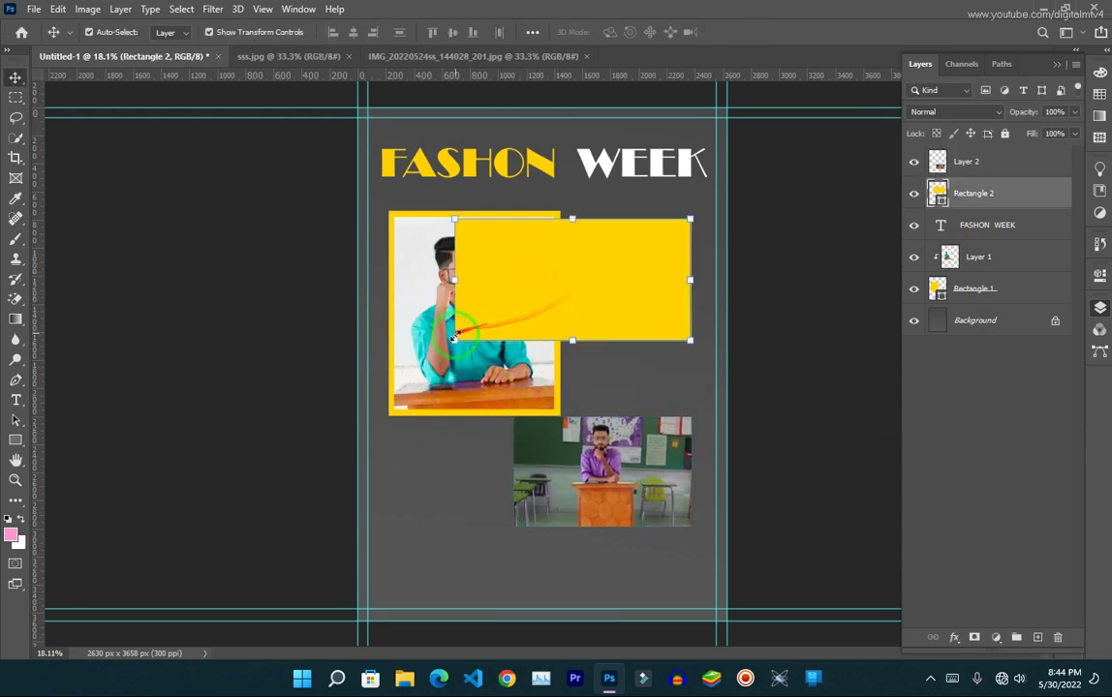
left_click_drag(455, 341, 413, 429)
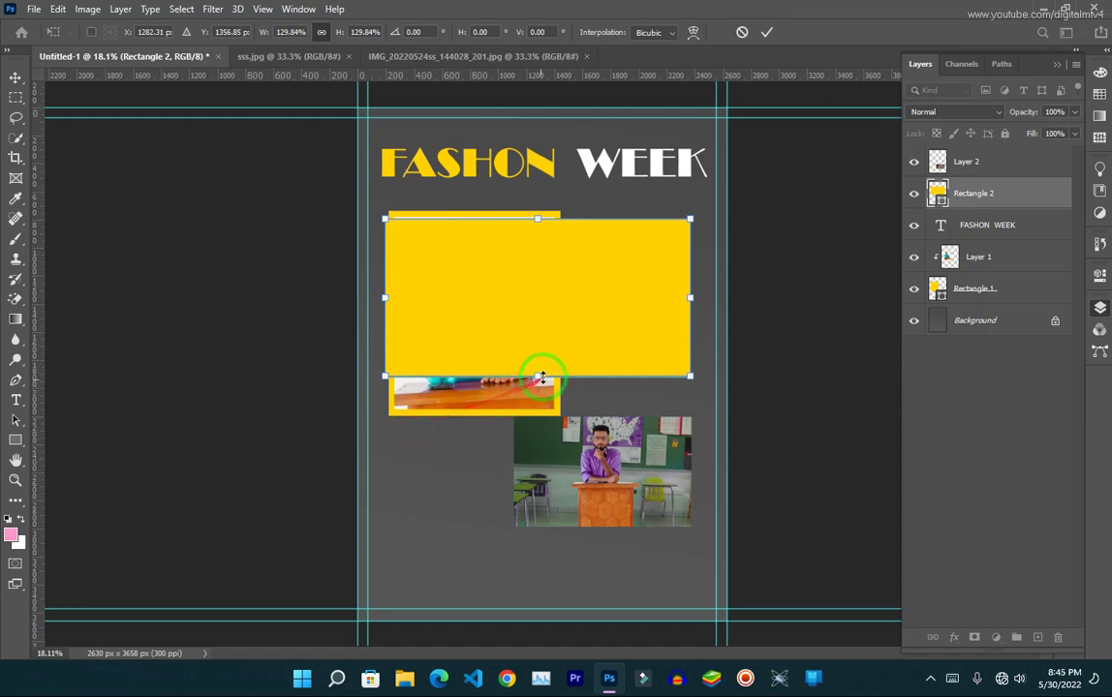
left_click_drag(542, 376, 543, 389)
key("Return")
- Move the classroom photo onto the yellow rectangle and enlarge it
left_click(619, 489)
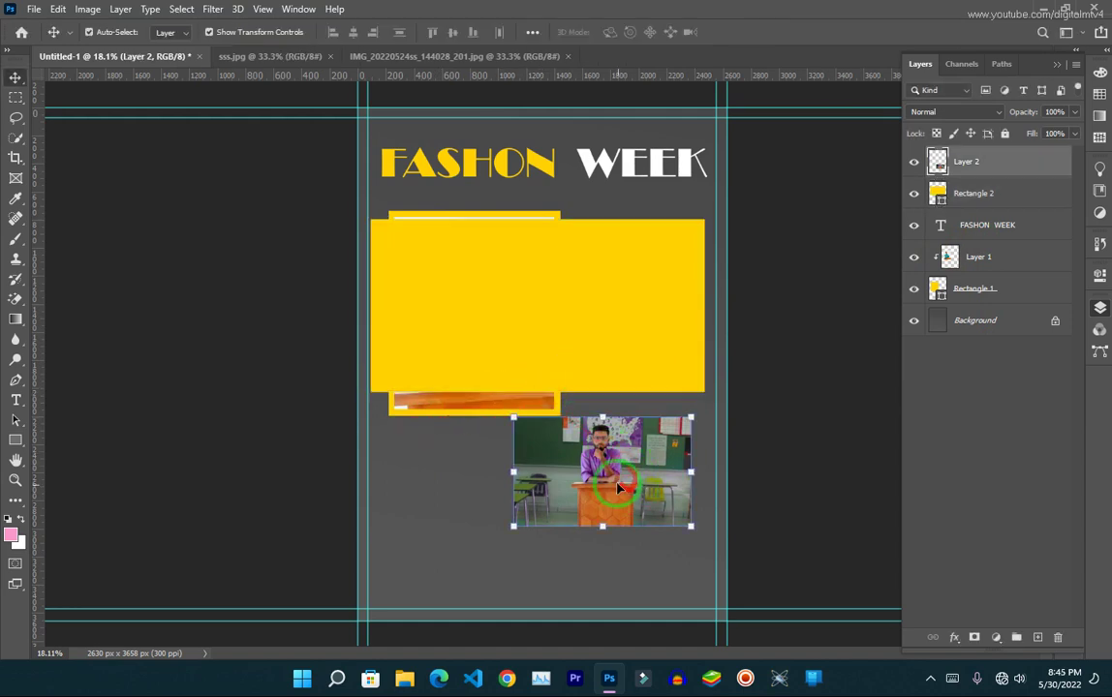
left_click_drag(618, 489, 602, 310)
mouse_move(610, 264)
left_mouse_down()
mouse_move(602, 286)
mouse_move(593, 265)
left_mouse_up()
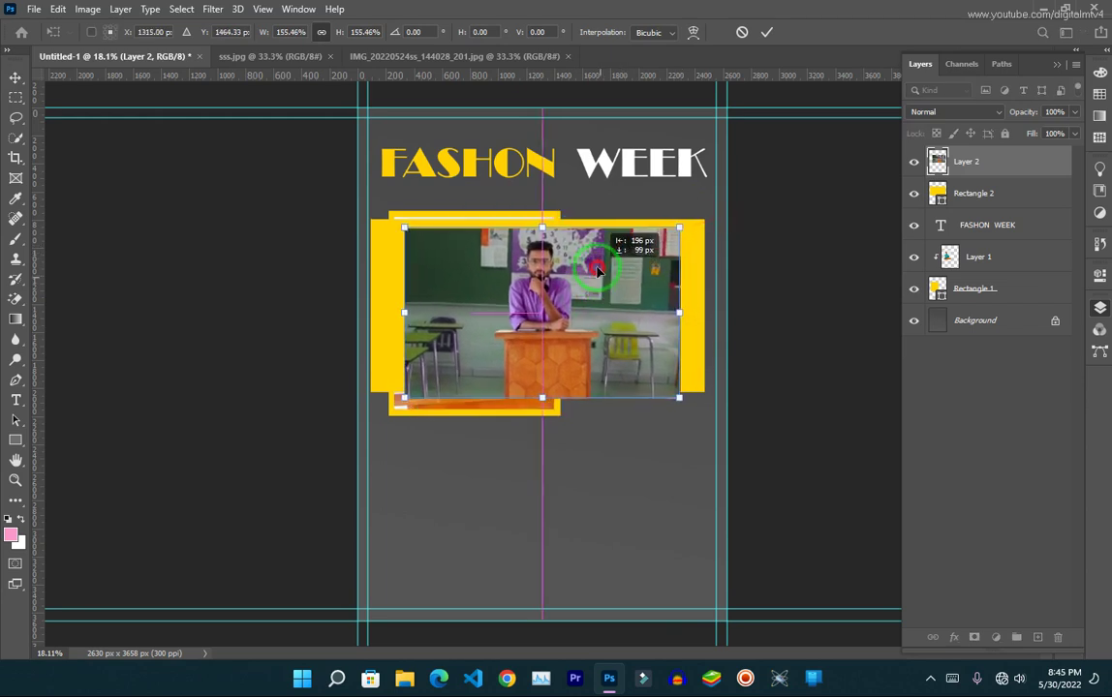
key("Return")
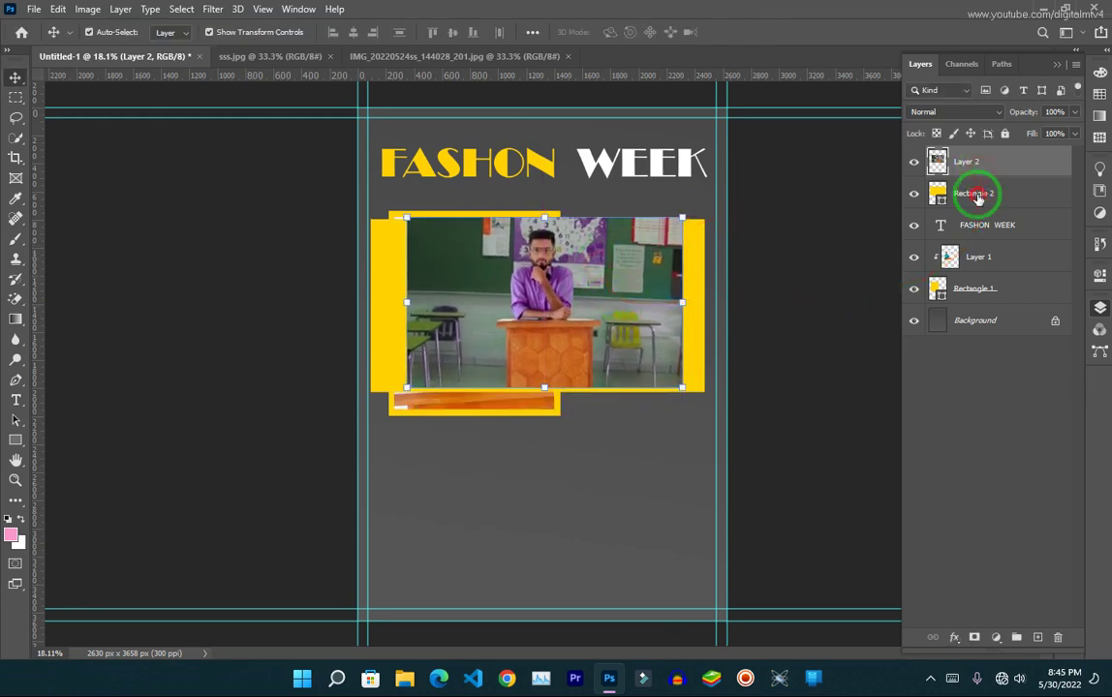
- Clip Layer 2 and Rectangle 2 together with Create Clipping Mask
left_click(978, 196, "shift")
right_click(978, 197)
left_click(780, 302)
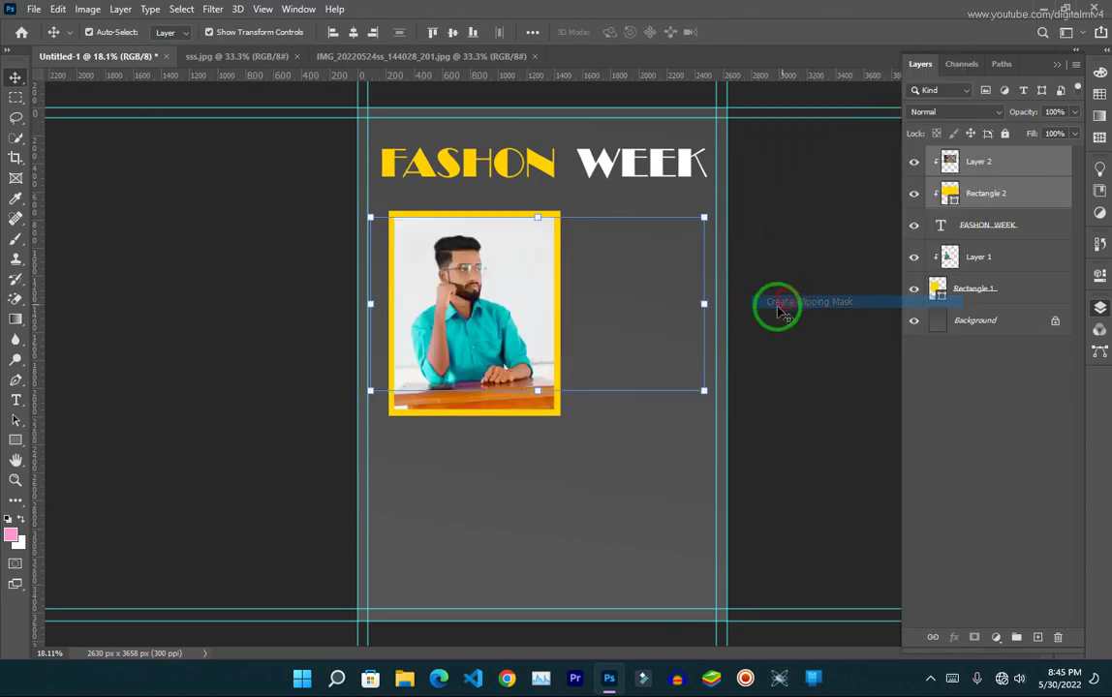
- Toggle the Background and Layer 2 visibility to check the clipped result
left_click(943, 176)
left_click(618, 473)
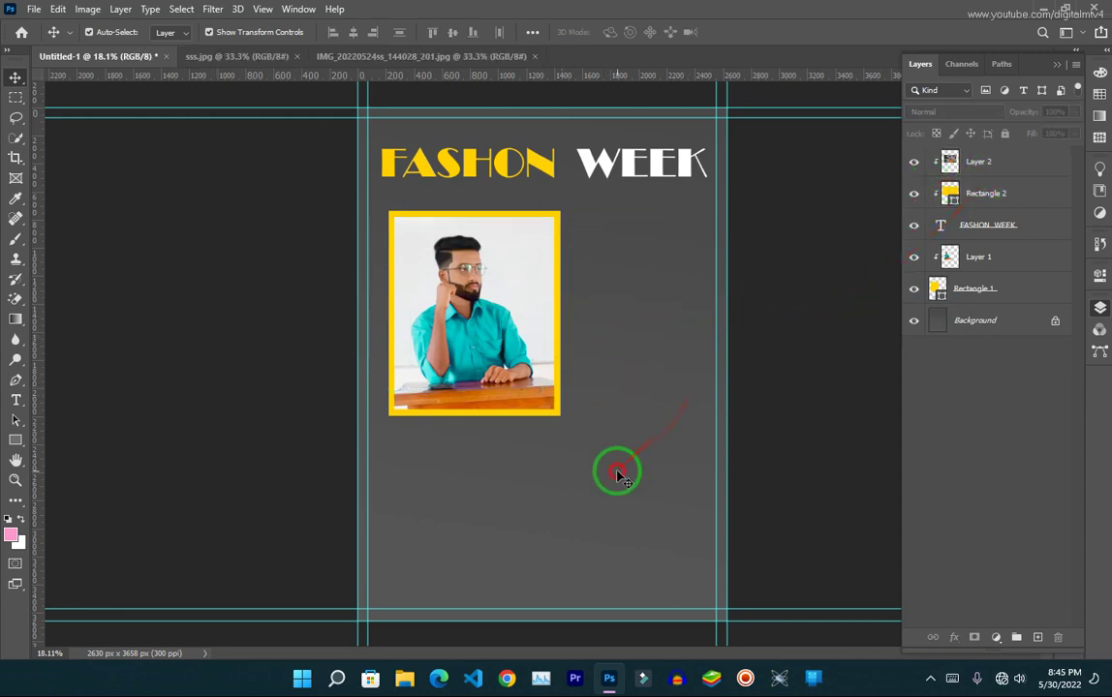
left_click(908, 324)
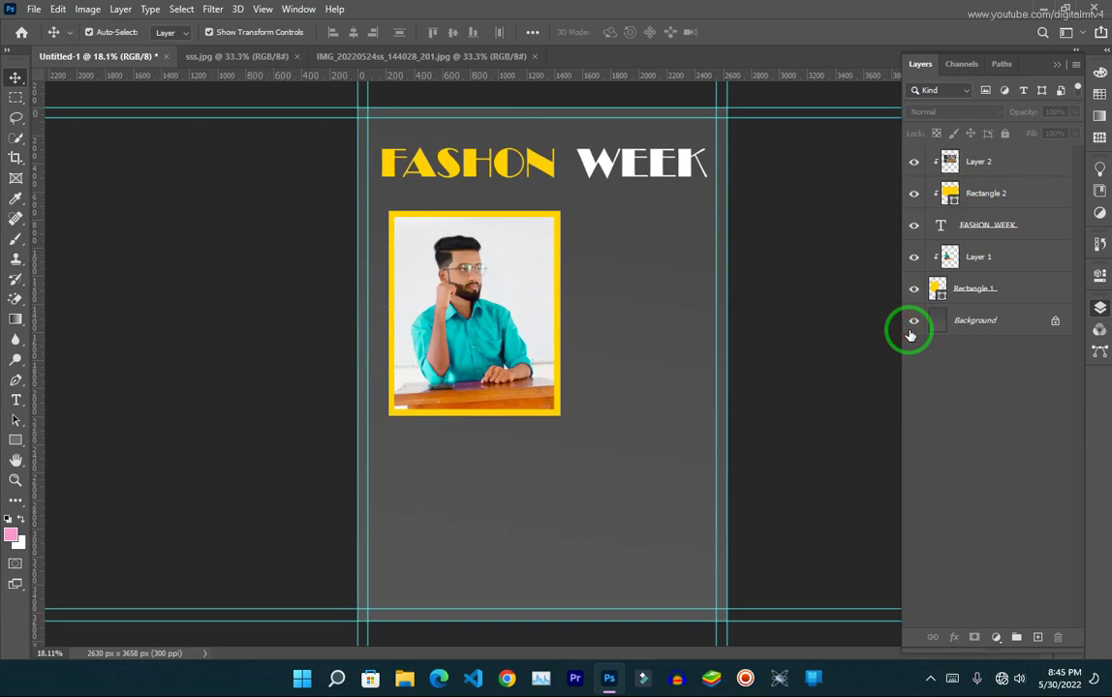
left_click(980, 195)
left_click(953, 162)
left_click(914, 162)
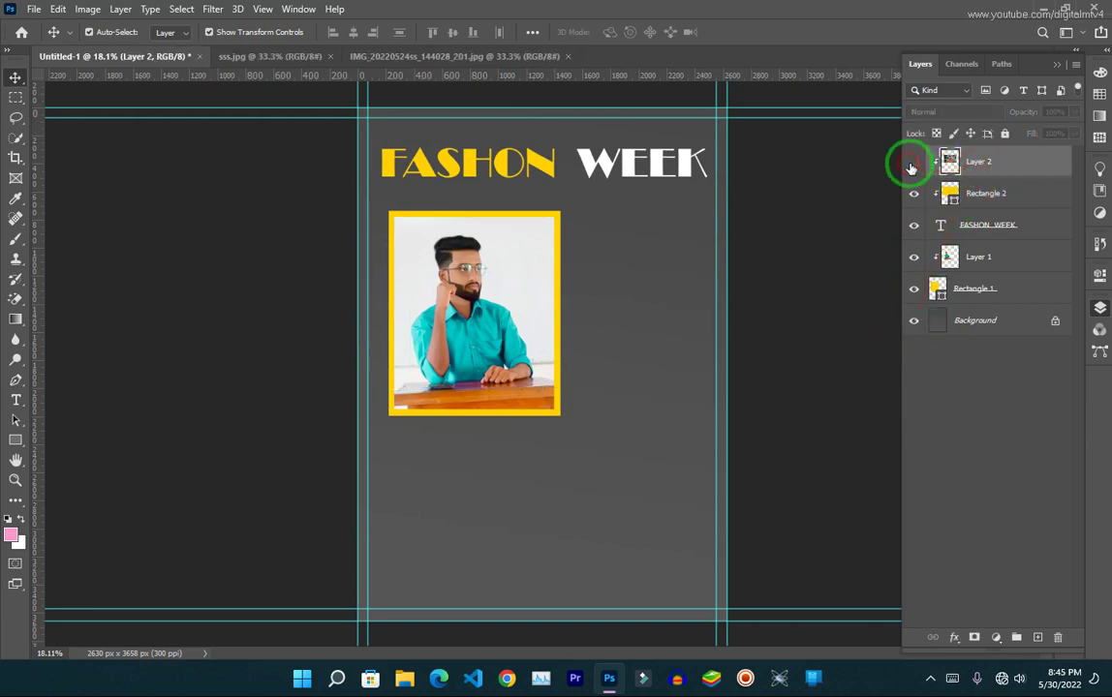
left_click(983, 199)
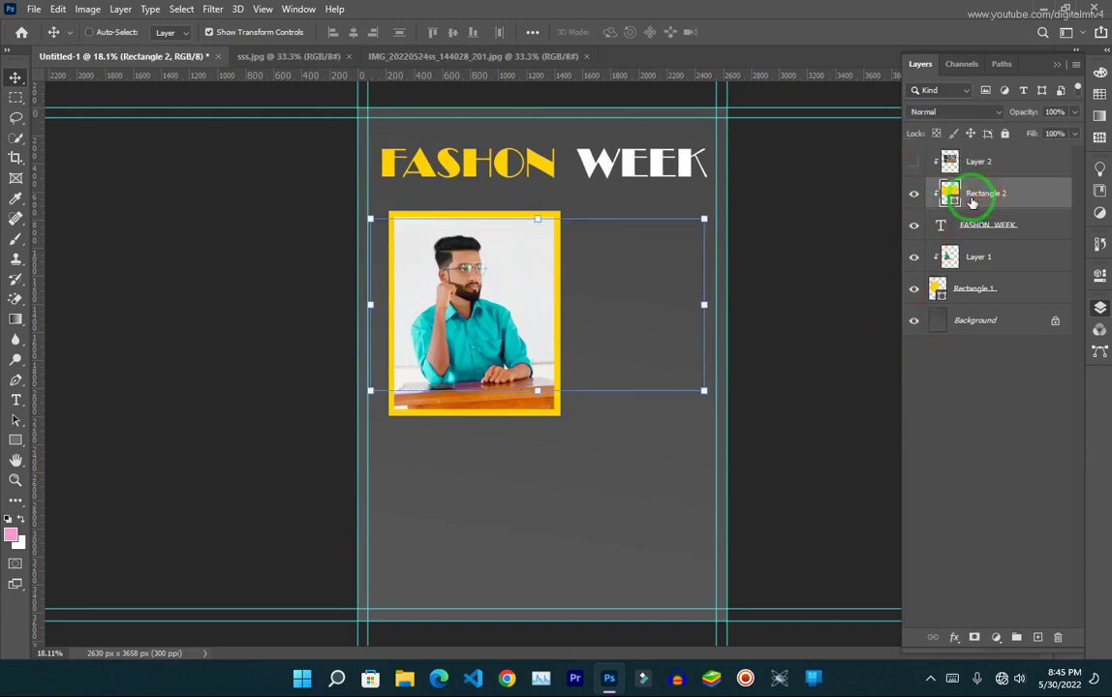
left_click(913, 321)
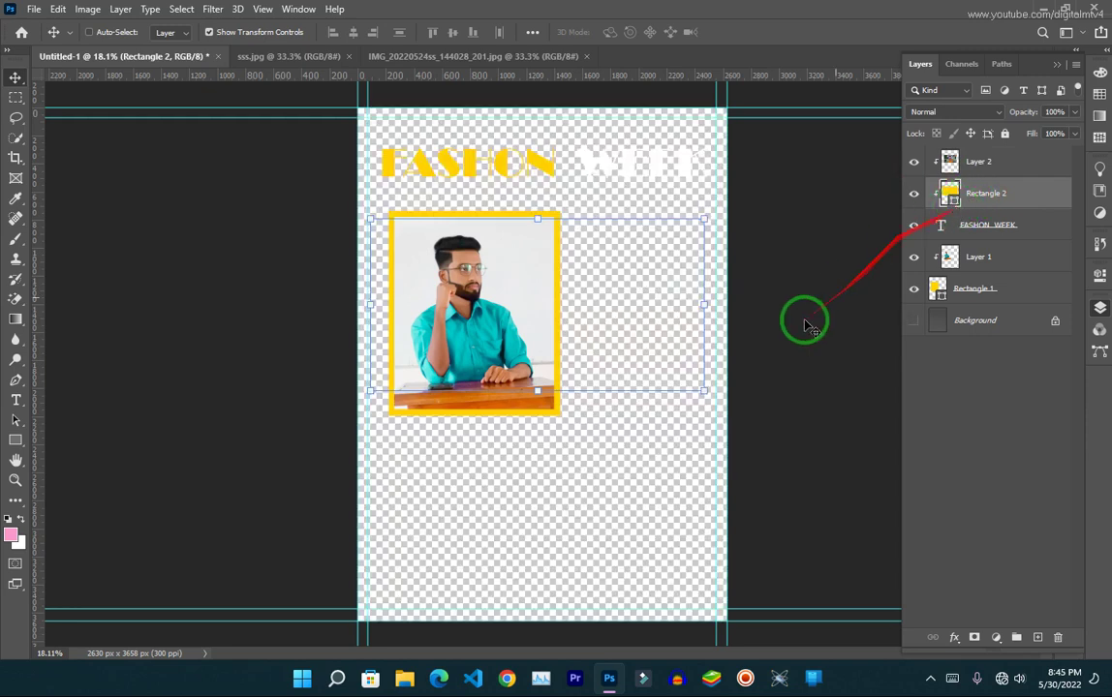
- Release the clipping with Ctrl+Alt+G and reselect Layer 2 with Rectangle 2
key("ctrl+alt+g")
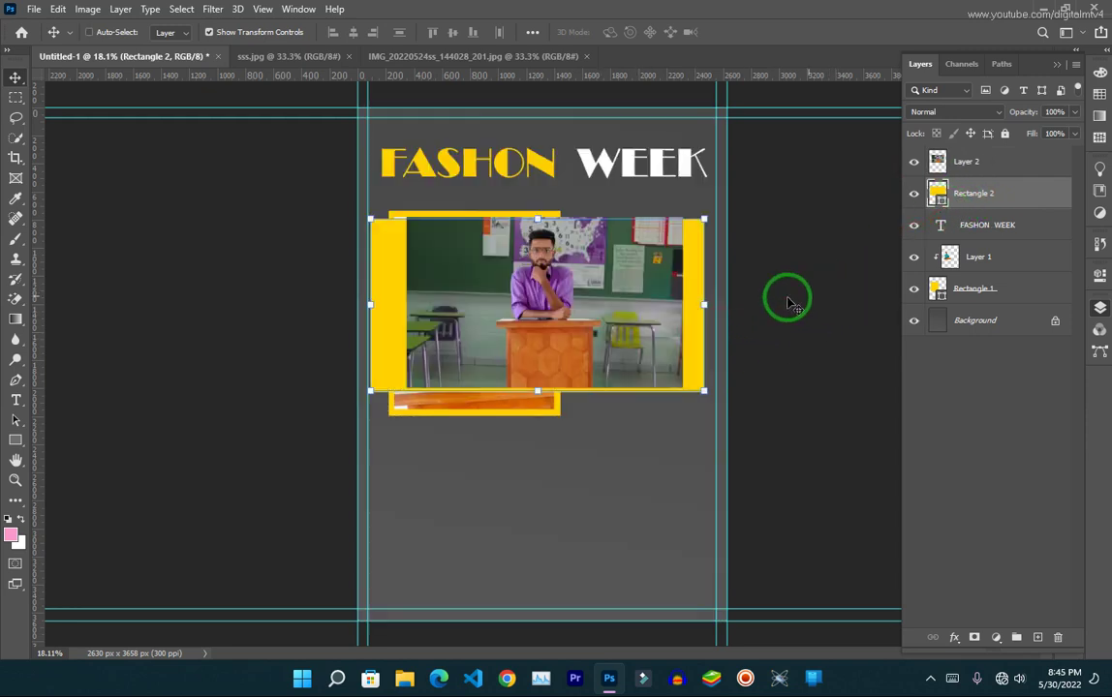
left_click(596, 308, "ctrl")
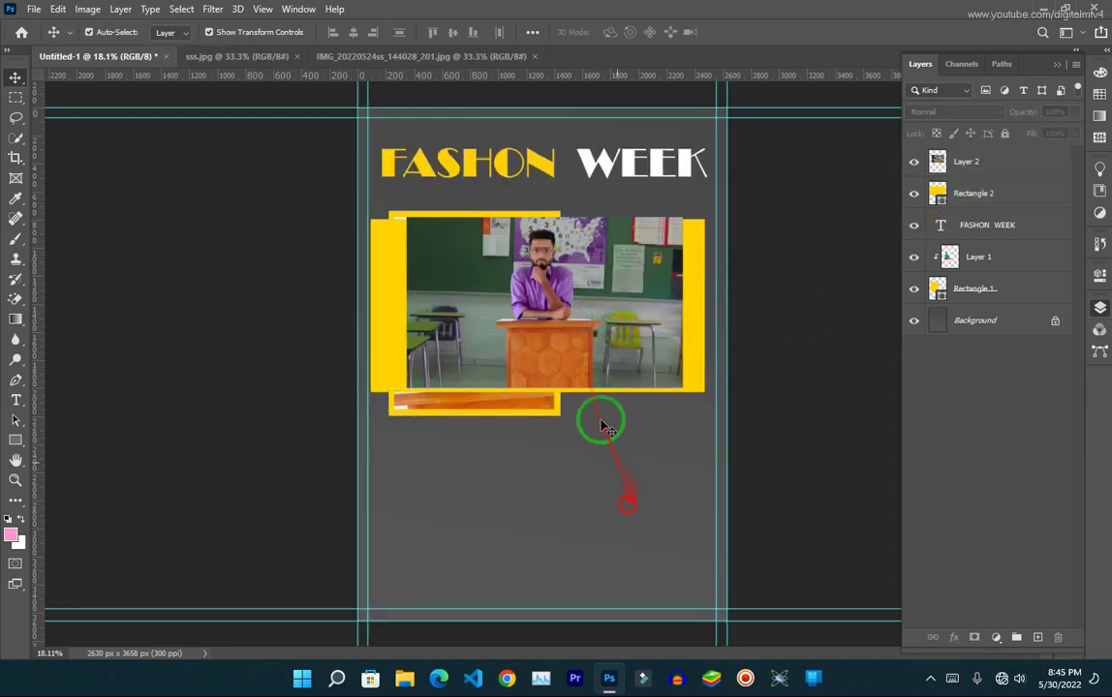
left_click(381, 321)
left_click(976, 197)
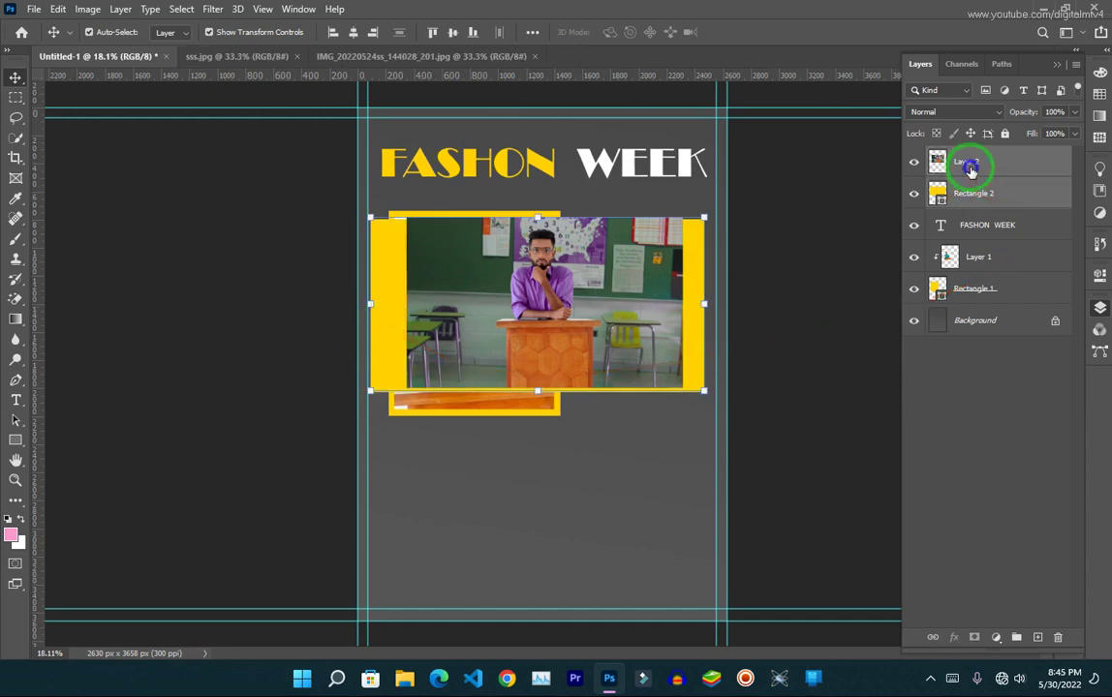
right_click(970, 169)
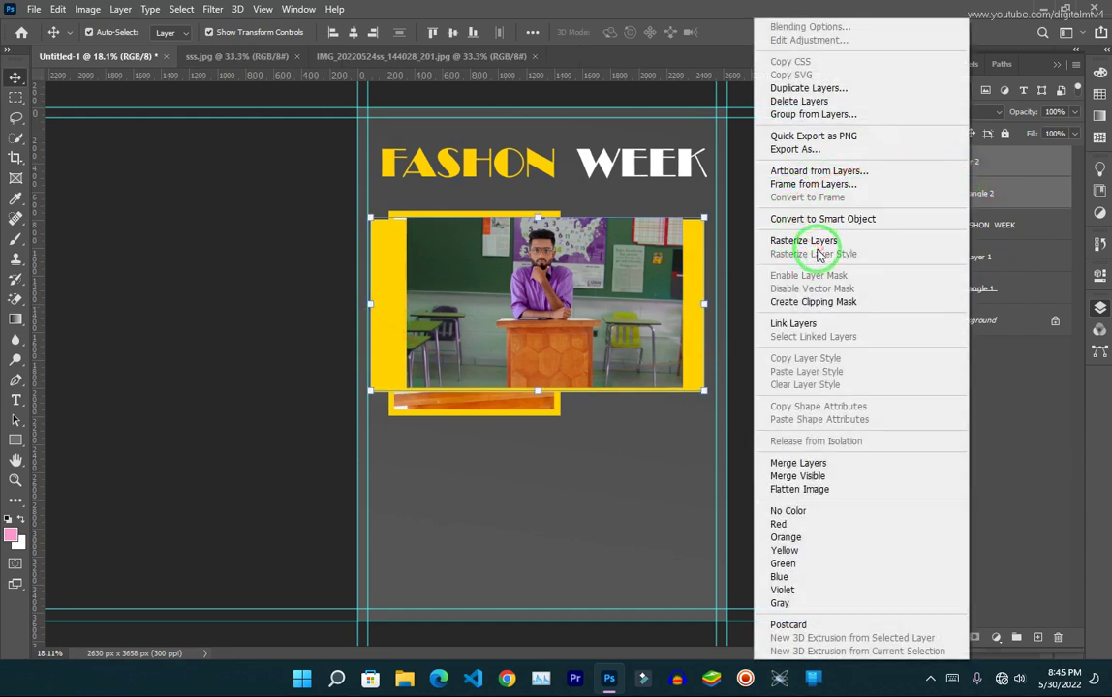
right_click(983, 186)
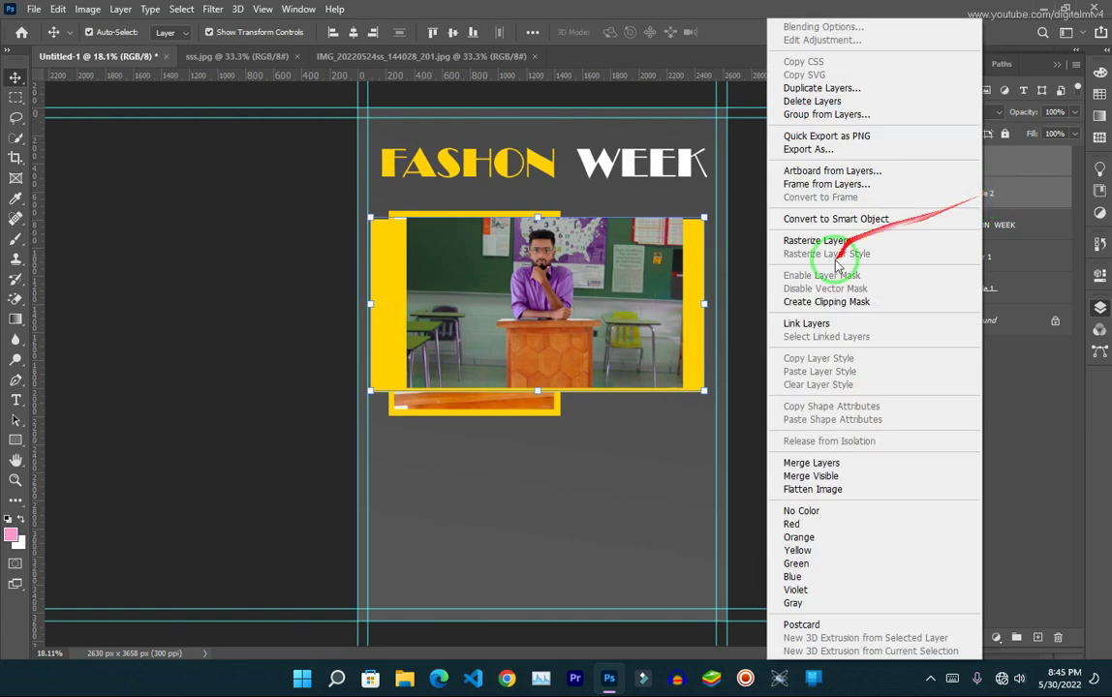
left_click(826, 301)
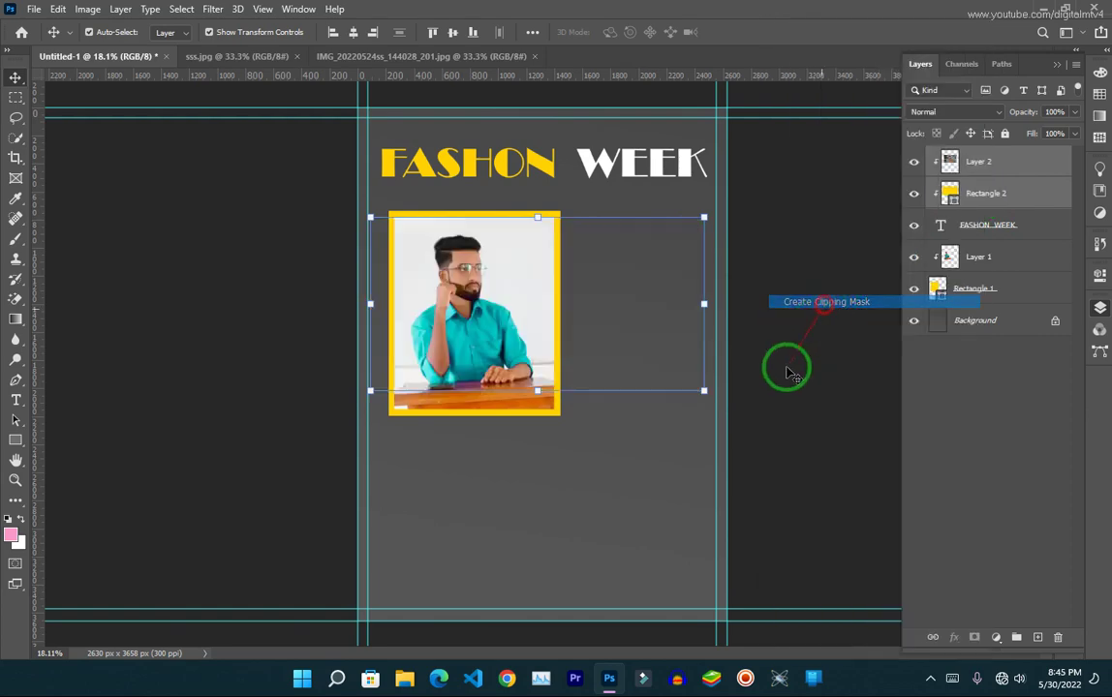
right_click(974, 195)
- Clip Layer 2 into Rectangle 2 and move both below the portrait photo
left_click(804, 300)
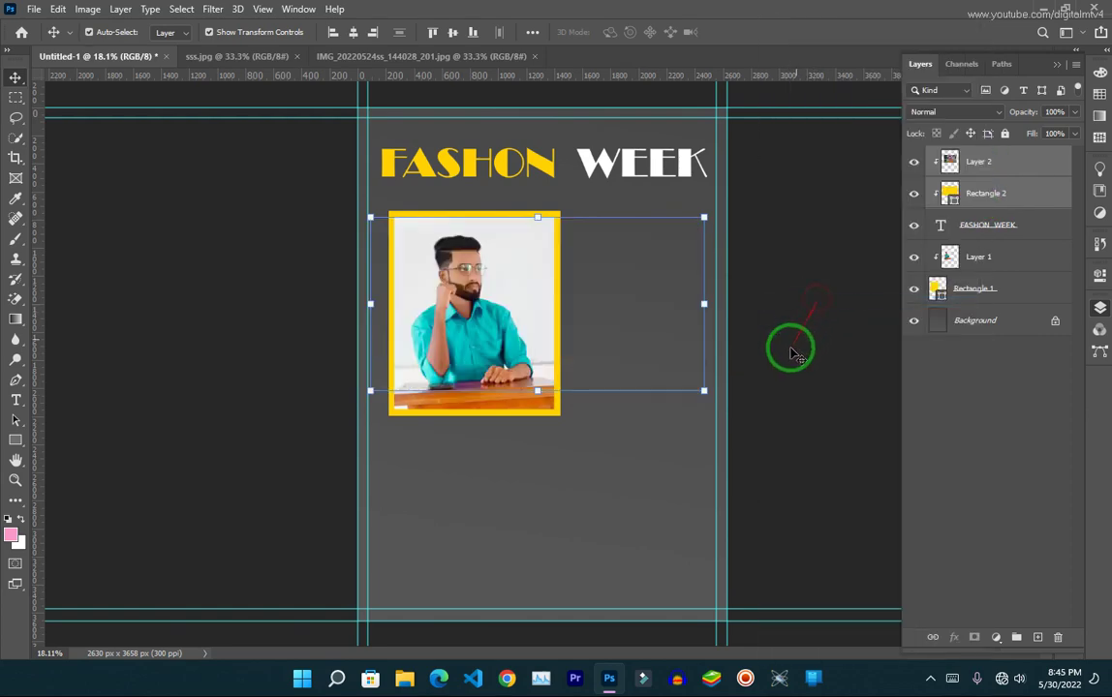
mouse_move(792, 353)
left_mouse_down()
mouse_move(600, 538)
mouse_move(628, 317)
left_mouse_up()
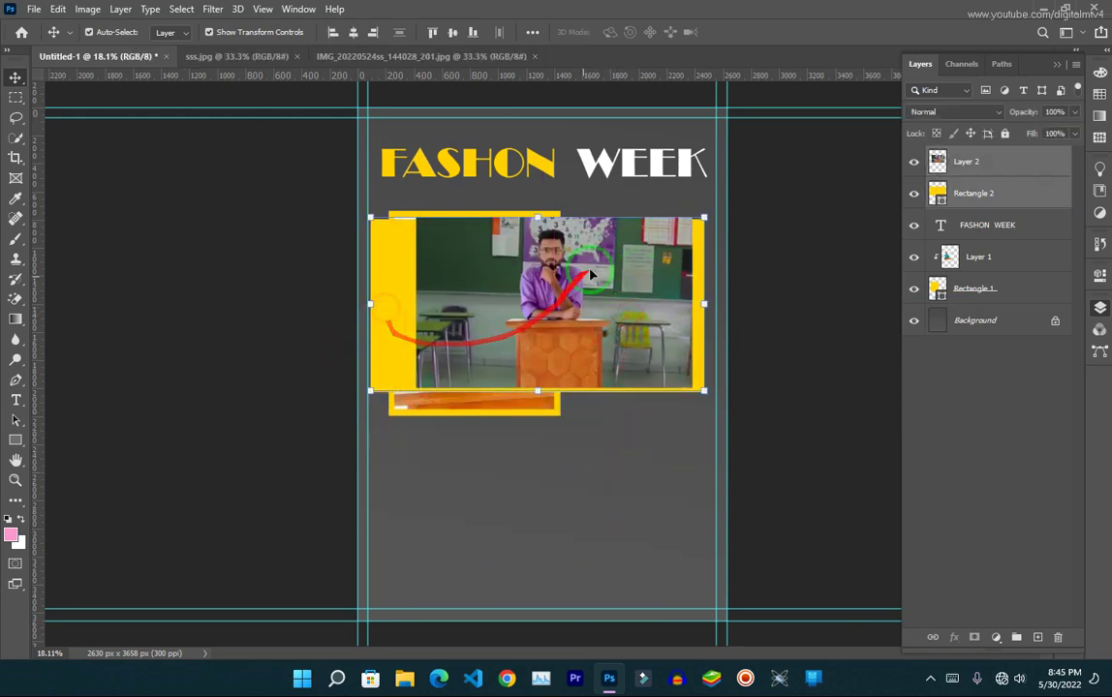
left_click_drag(590, 276, 596, 468)
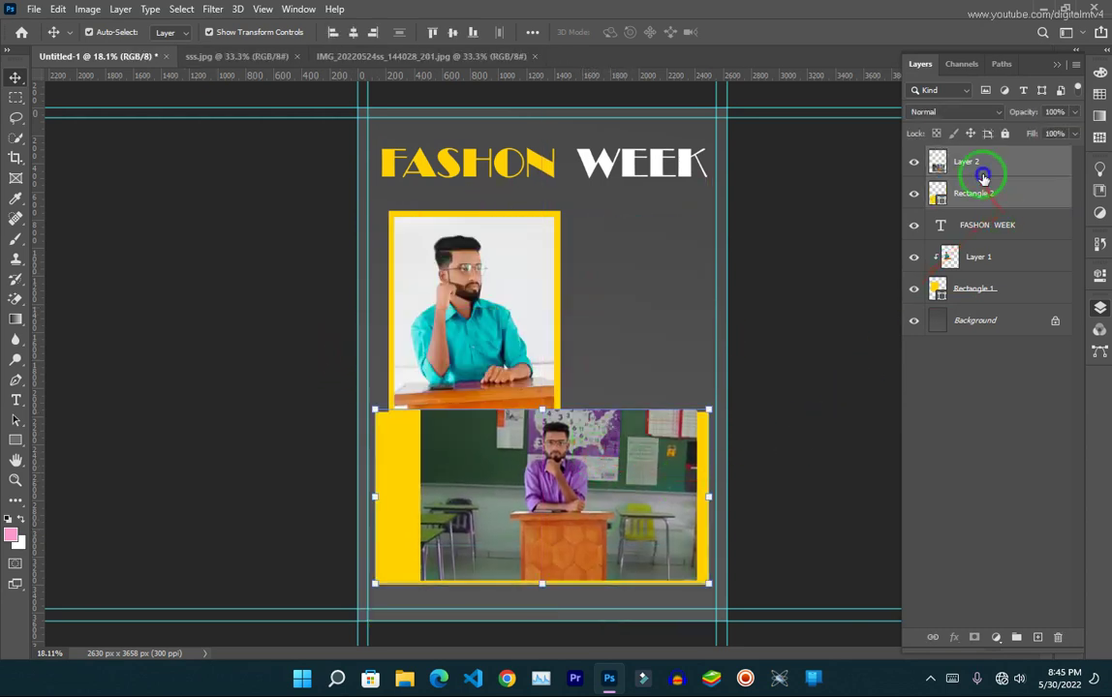
right_click(983, 177)
left_click(819, 300)
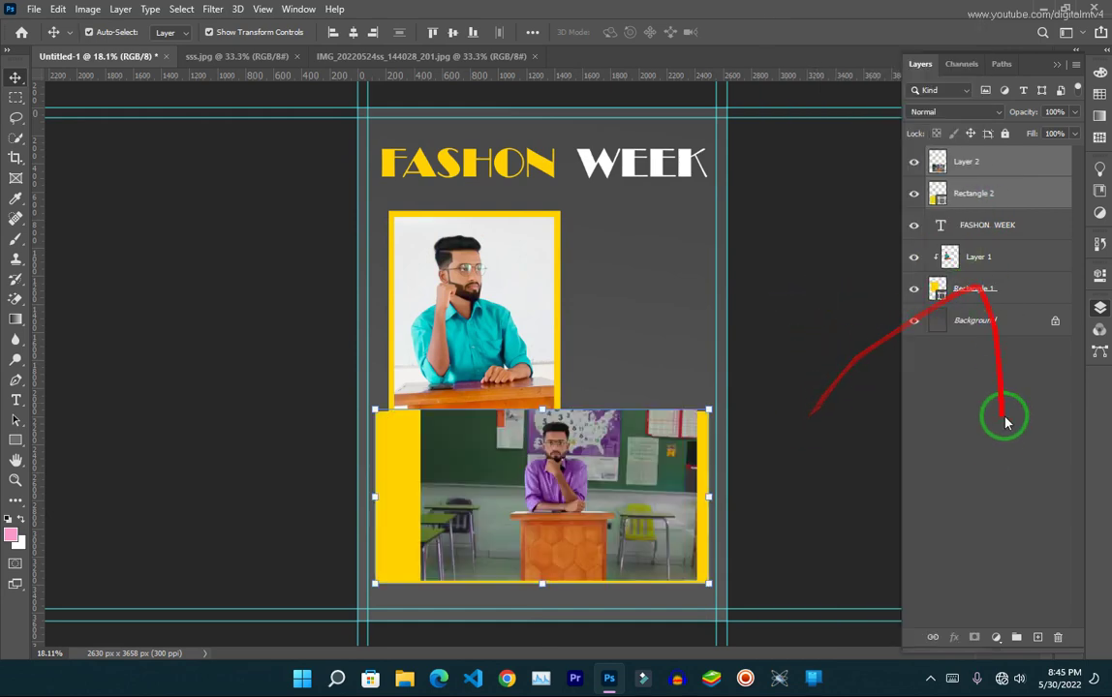
- Narrow the yellow rectangle from the left and shrink the classroom photo around its centre
left_click(651, 441)
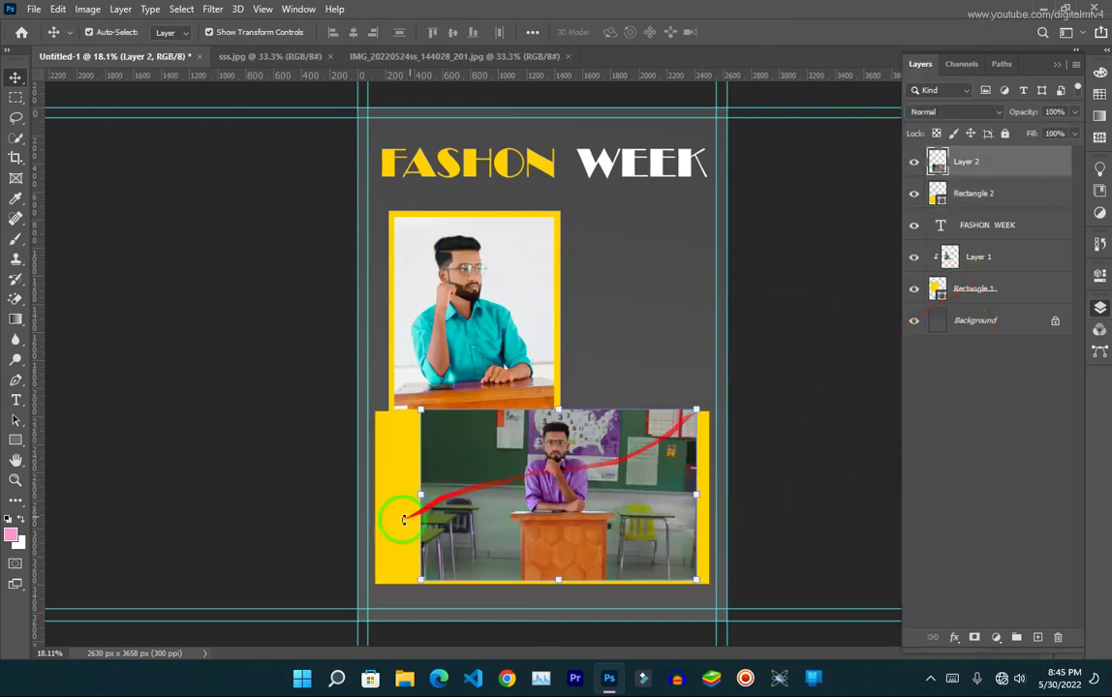
left_click(390, 479)
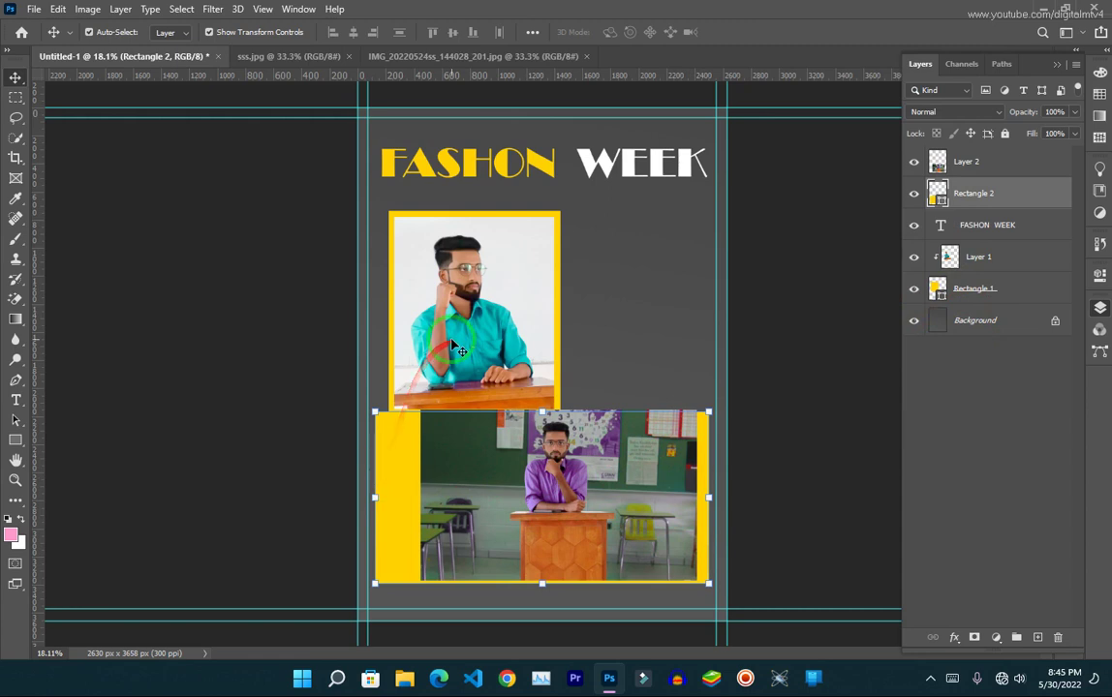
left_click_drag(374, 498, 411, 509)
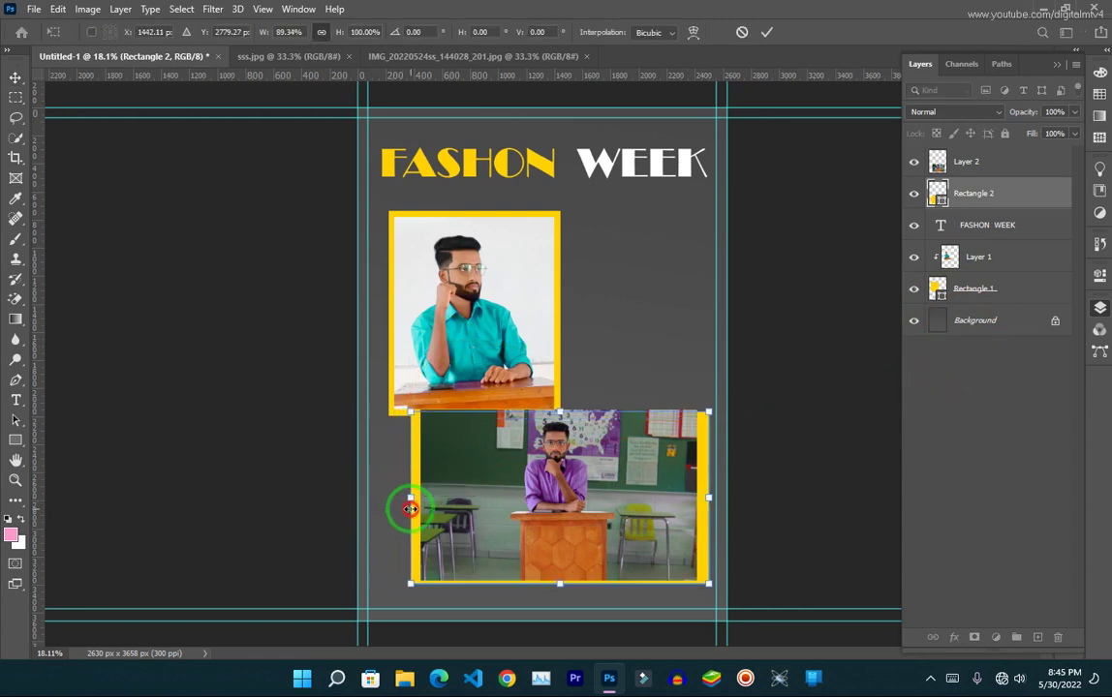
key("Return")
left_click(604, 506)
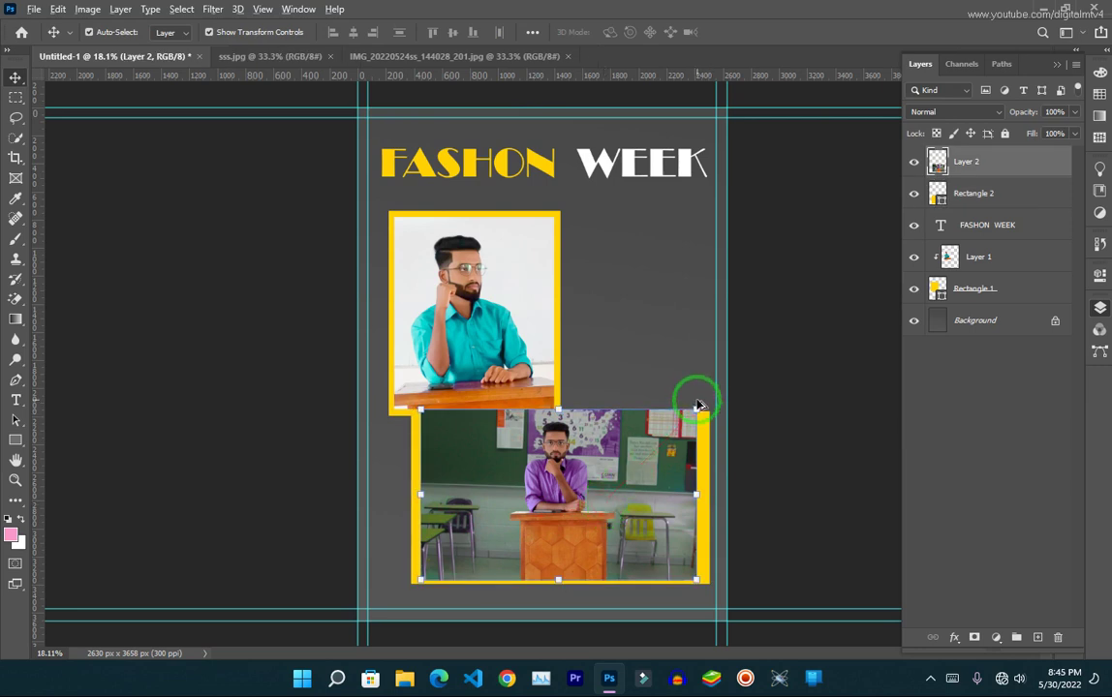
left_click_drag(696, 408, 671, 425)
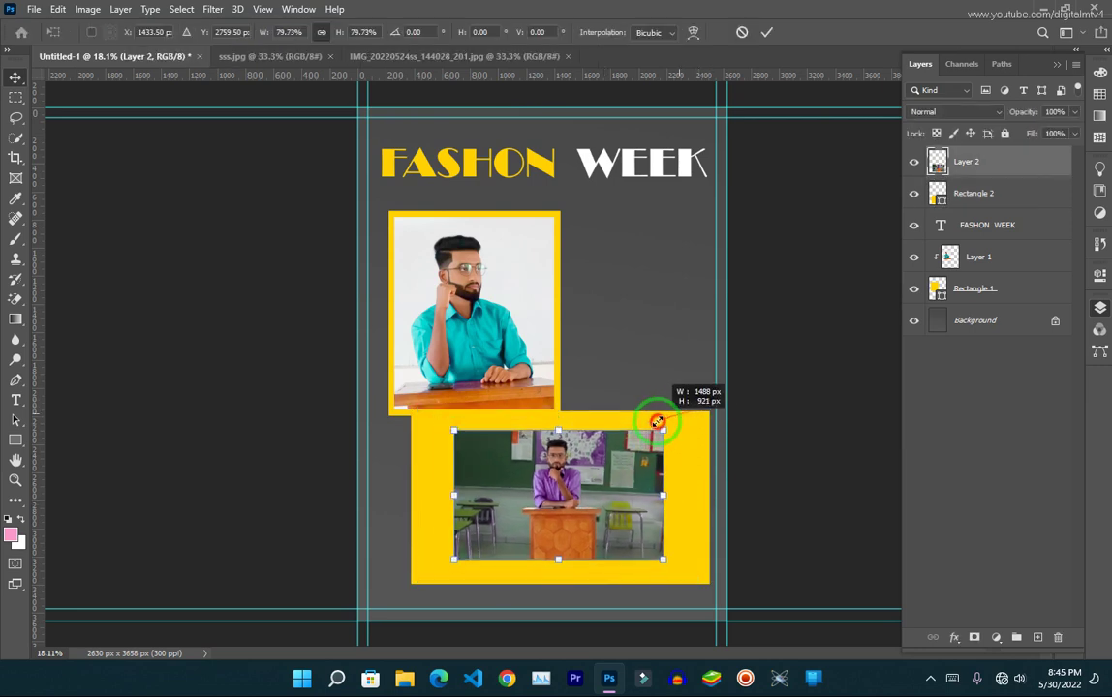
key("Return")
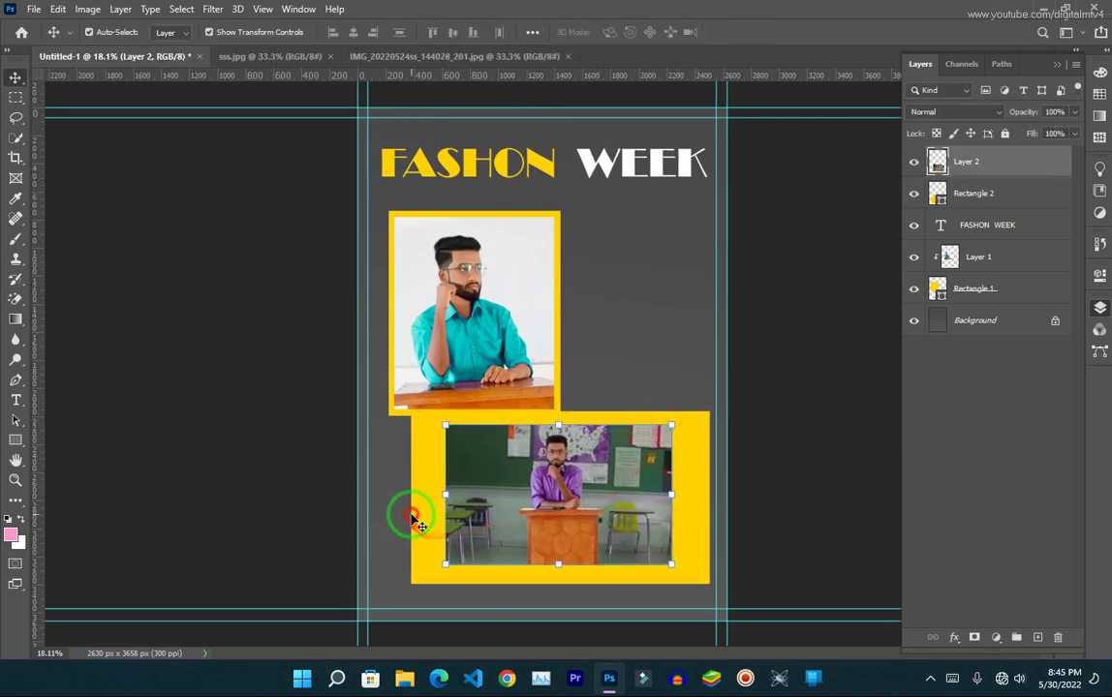
- Trim Rectangle 2's bottom, left and right edges into a thin frame around the photo
left_click(416, 518)
left_click_drag(559, 583, 559, 571)
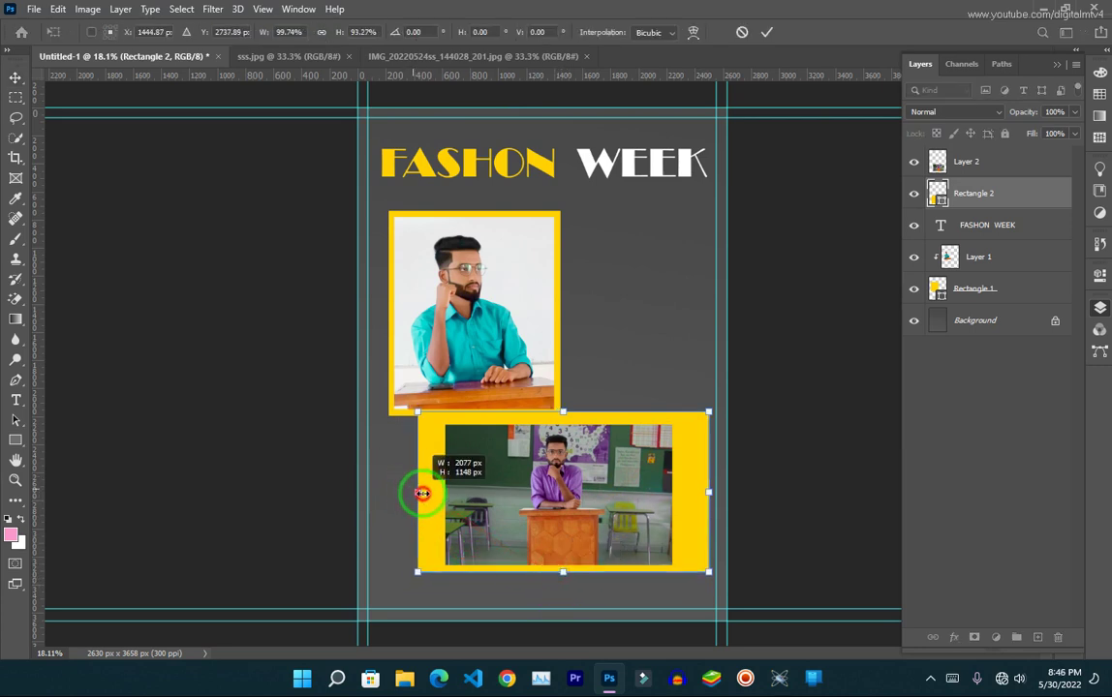
left_click_drag(416, 505, 436, 498)
left_click_drag(713, 491, 681, 505)
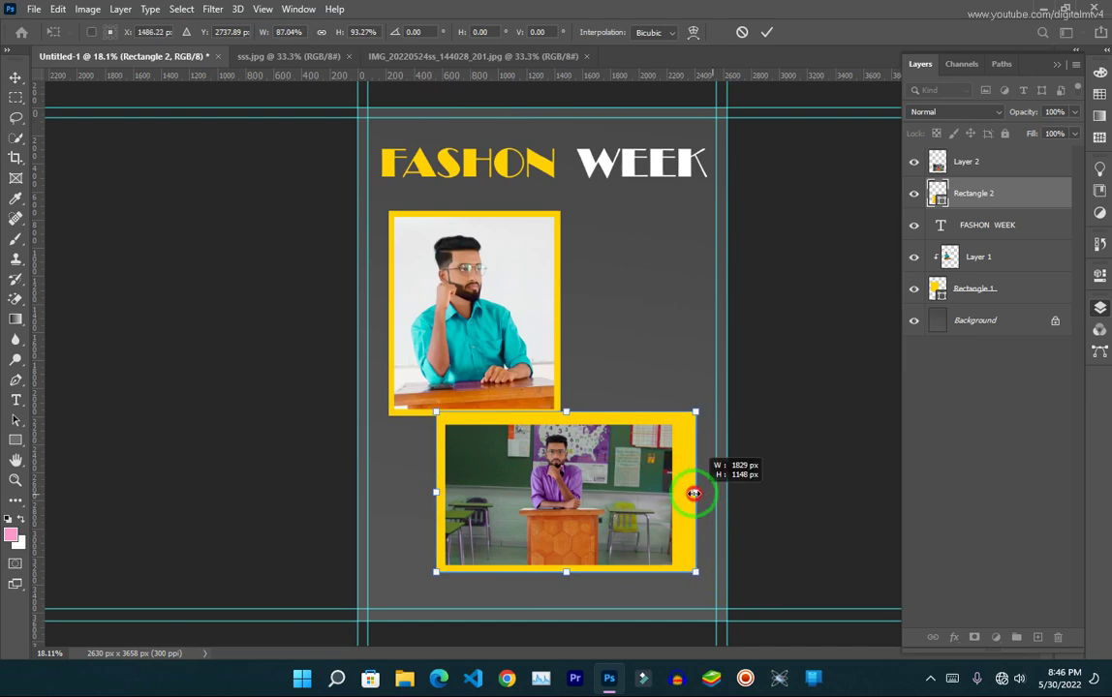
key("Return")
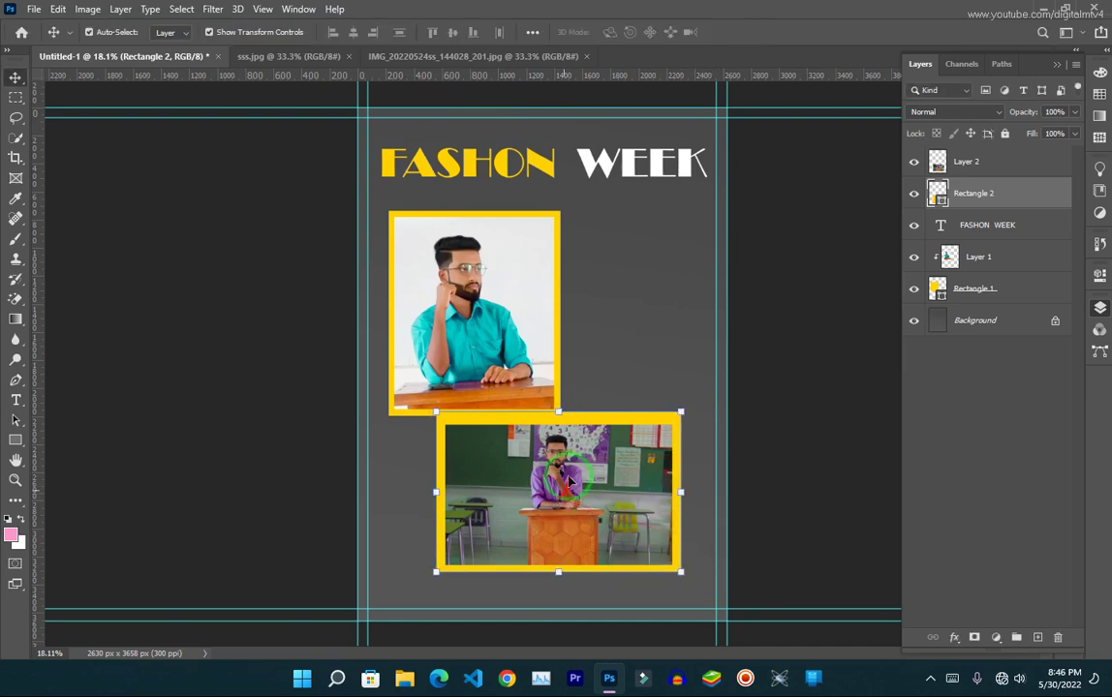
- Adjust and commit the yellow rectangle's top edge
scroll(570, 392, "up", 5)
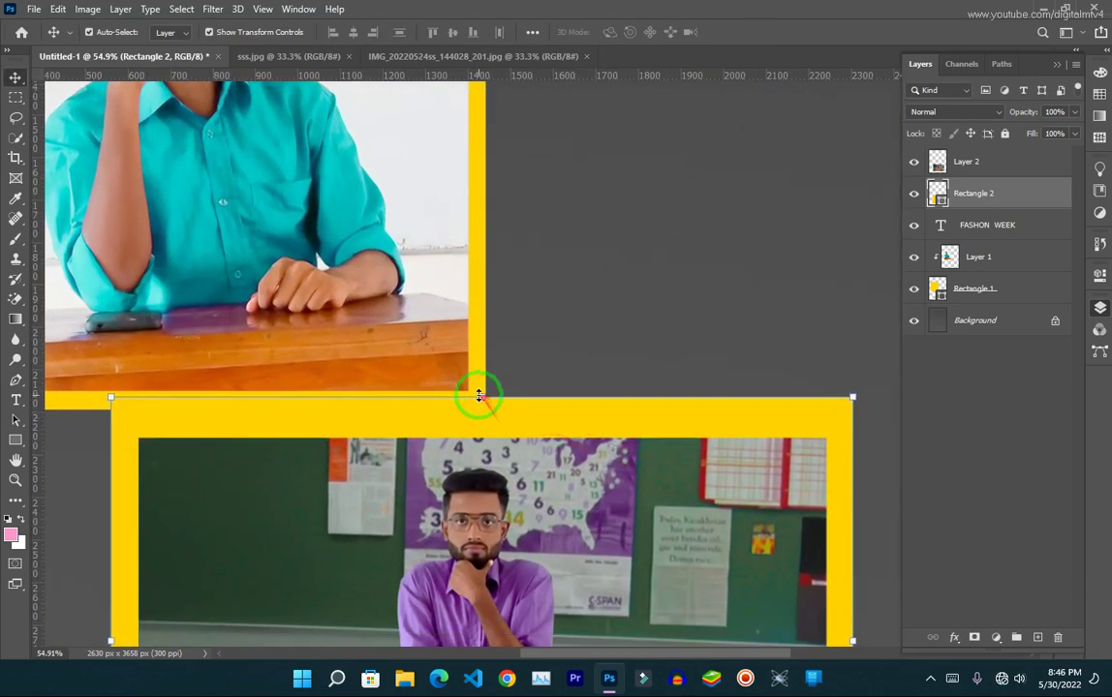
left_click_drag(478, 396, 478, 411)
scroll(478, 410, "down", 2)
scroll(603, 379, "down", 1)
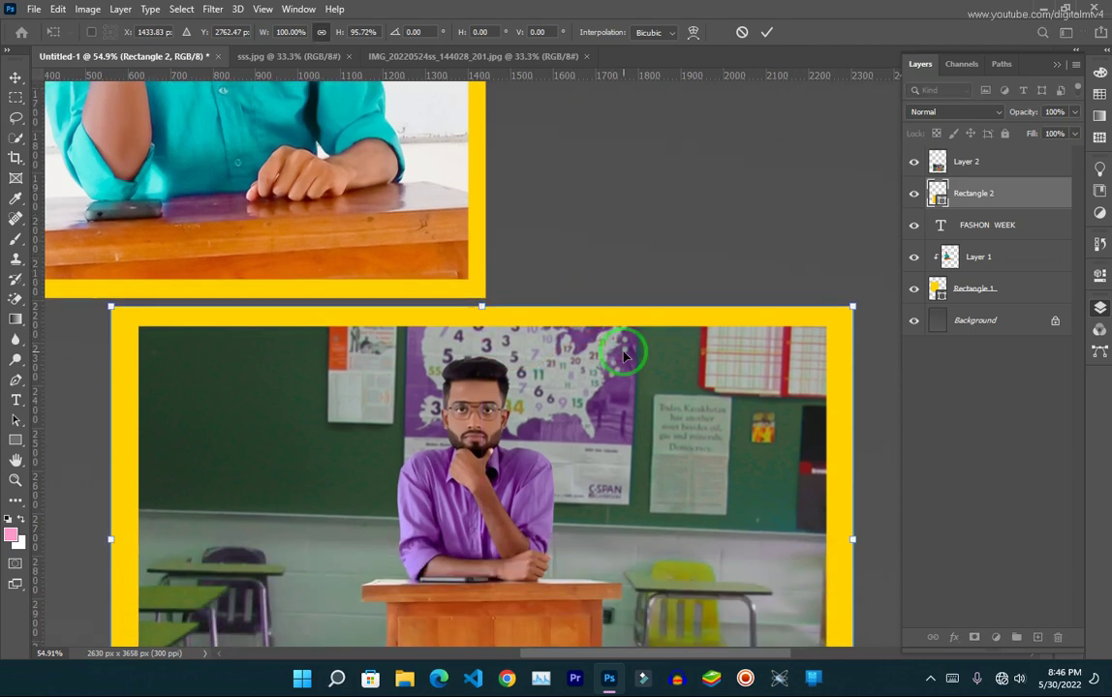
key("Return")
scroll(621, 347, "down", 1)
scroll(626, 348, "down", 2)
scroll(610, 375, "down", 1)
scroll(471, 349, "down", 4)
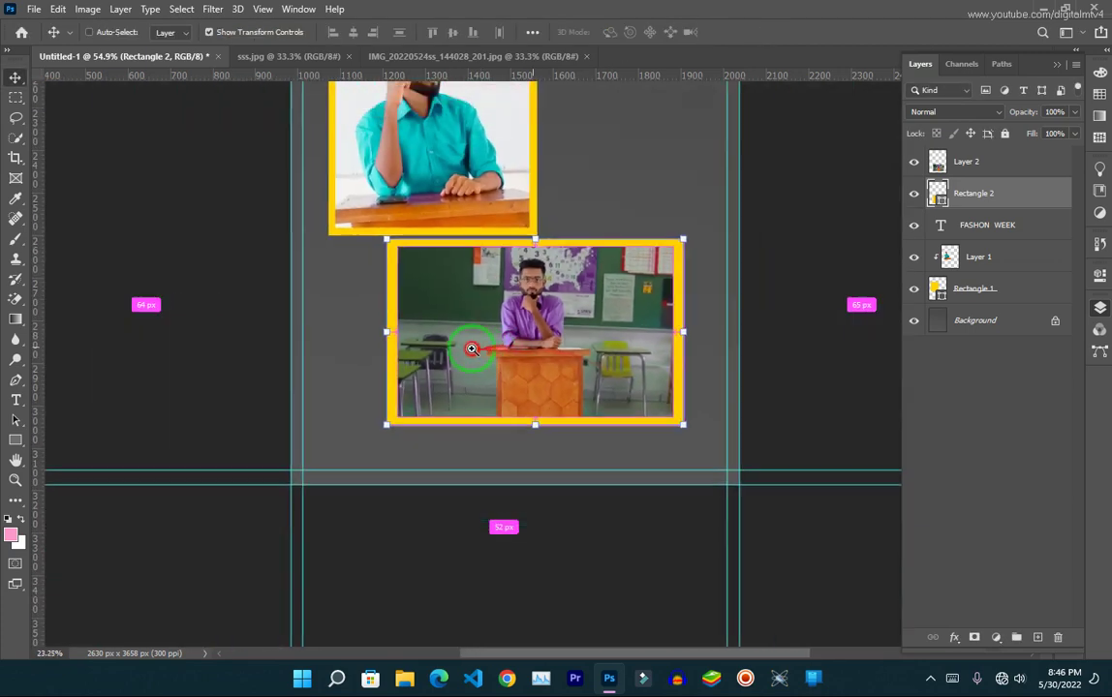
scroll(471, 348, "down", 3)
left_click(764, 446, "ctrl")
scroll(471, 447, "up", 1)
scroll(468, 447, "up", 1)
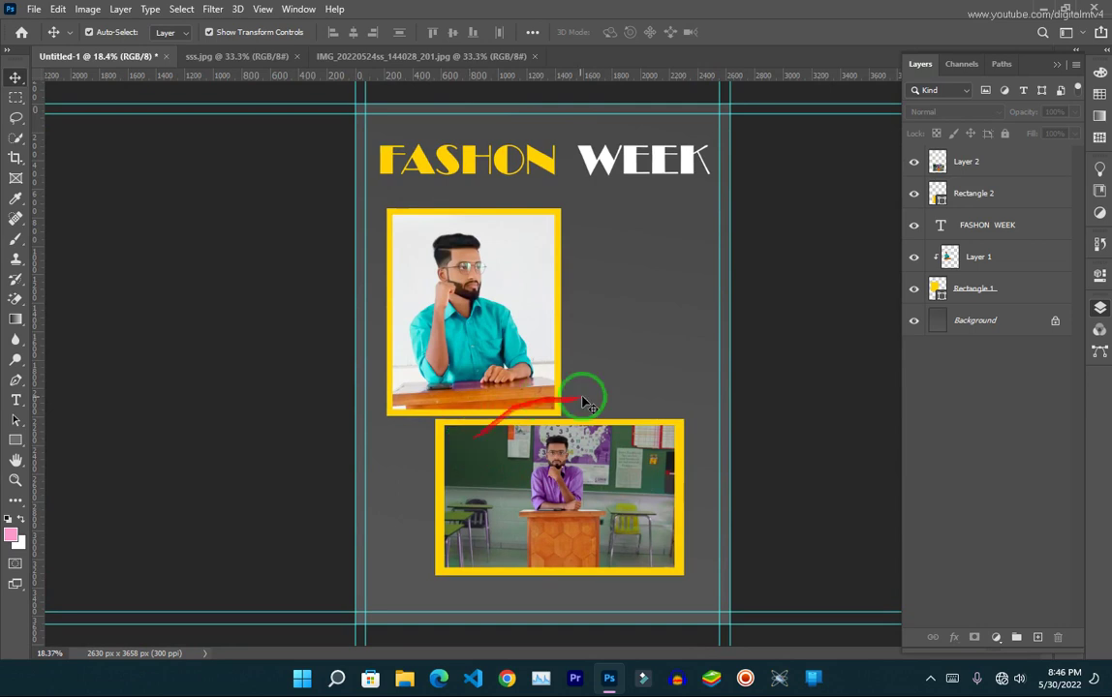
- Move the lower photo up, shrink it to about 73% and shift it right
left_click_drag(551, 519, 552, 473)
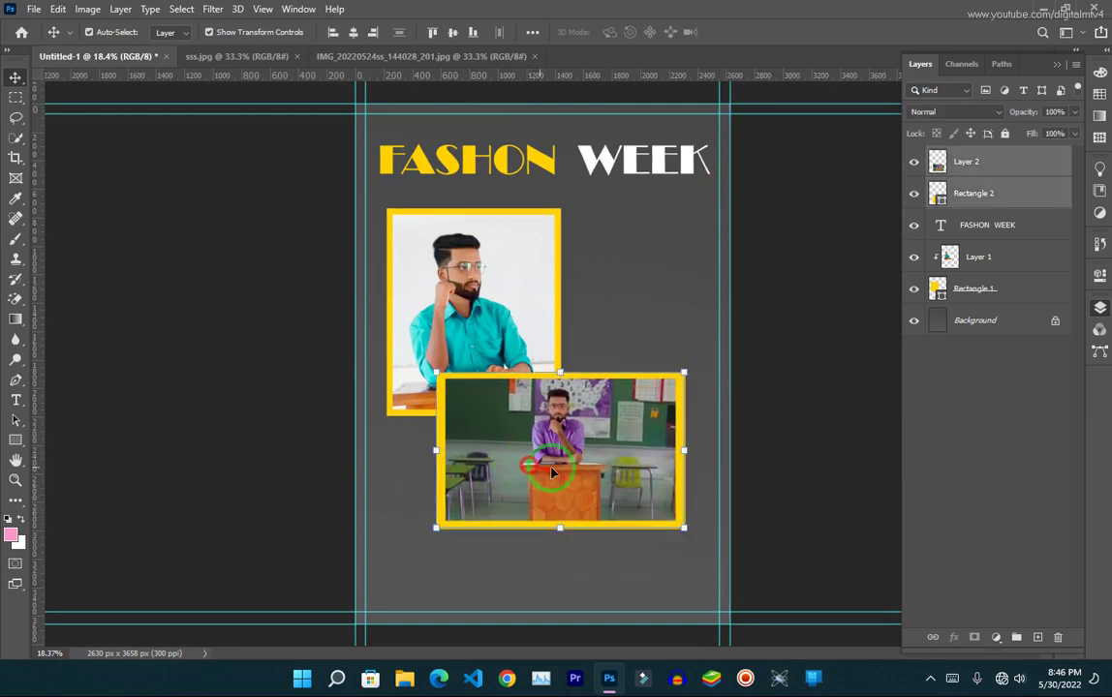
left_click_drag(684, 368, 616, 409)
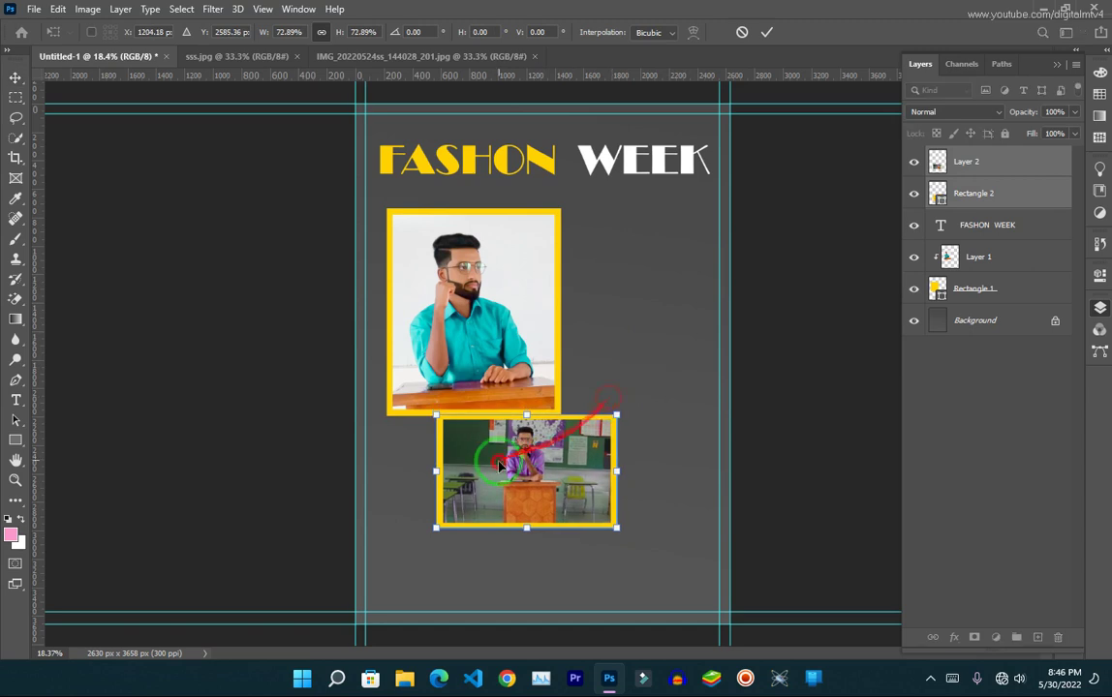
left_click_drag(502, 466, 574, 435)
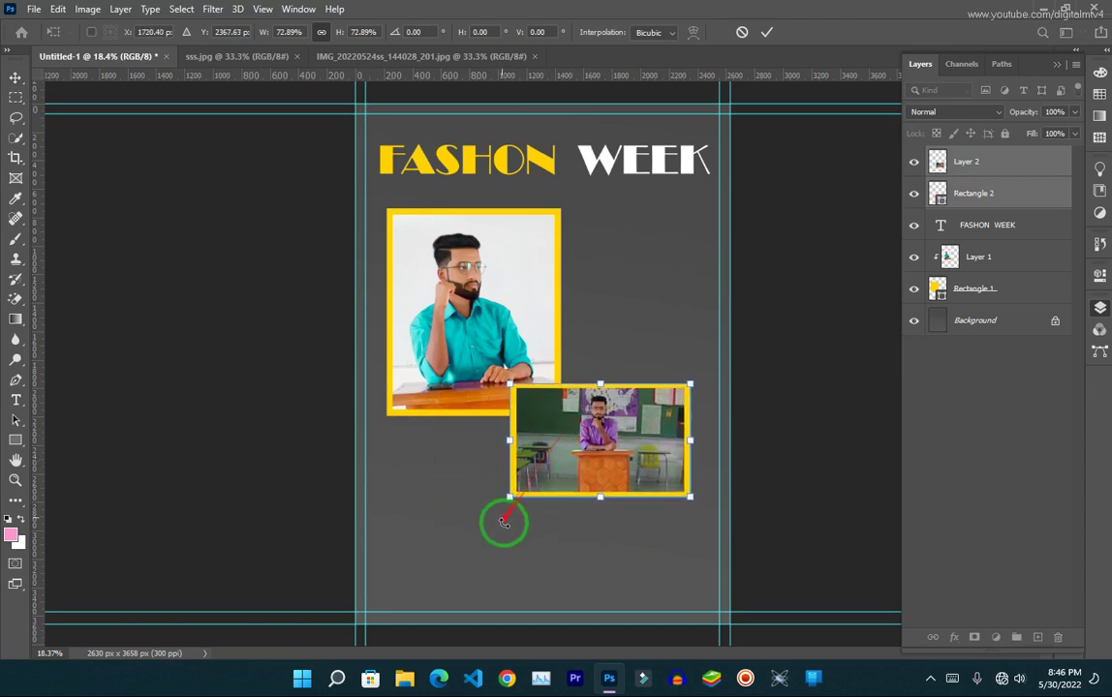
key("Return")
- Move both photos down and enlarge the classroom frame to about 114%
mouse_move(609, 551)
left_mouse_down()
mouse_move(459, 322)
mouse_move(486, 382)
left_mouse_up()
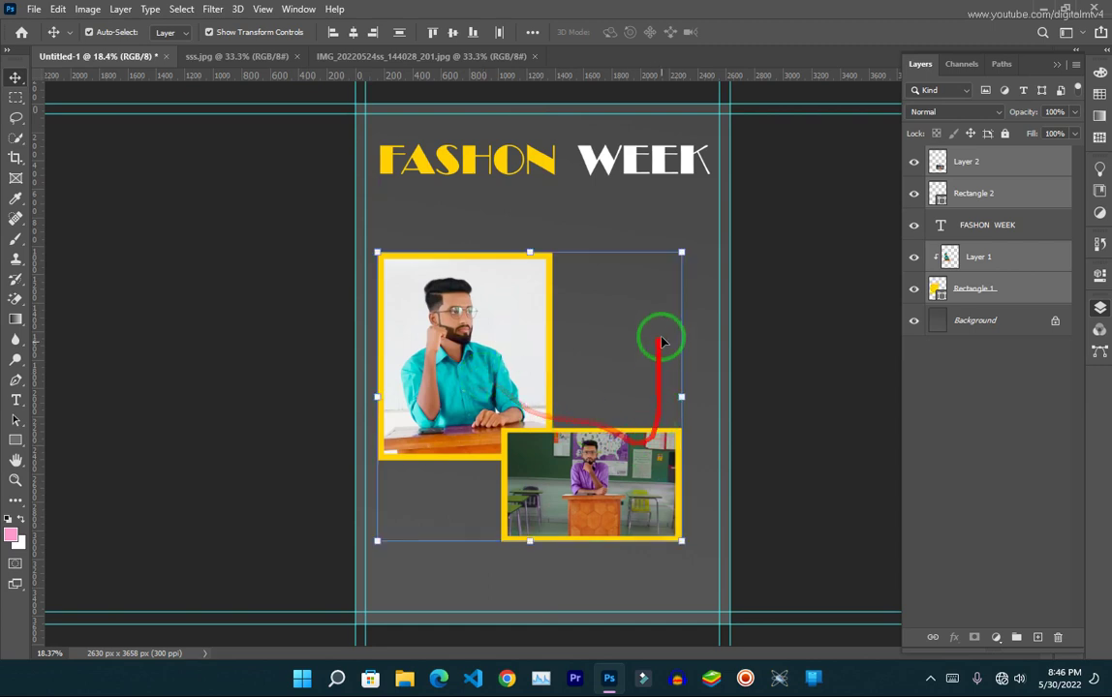
left_click(759, 357)
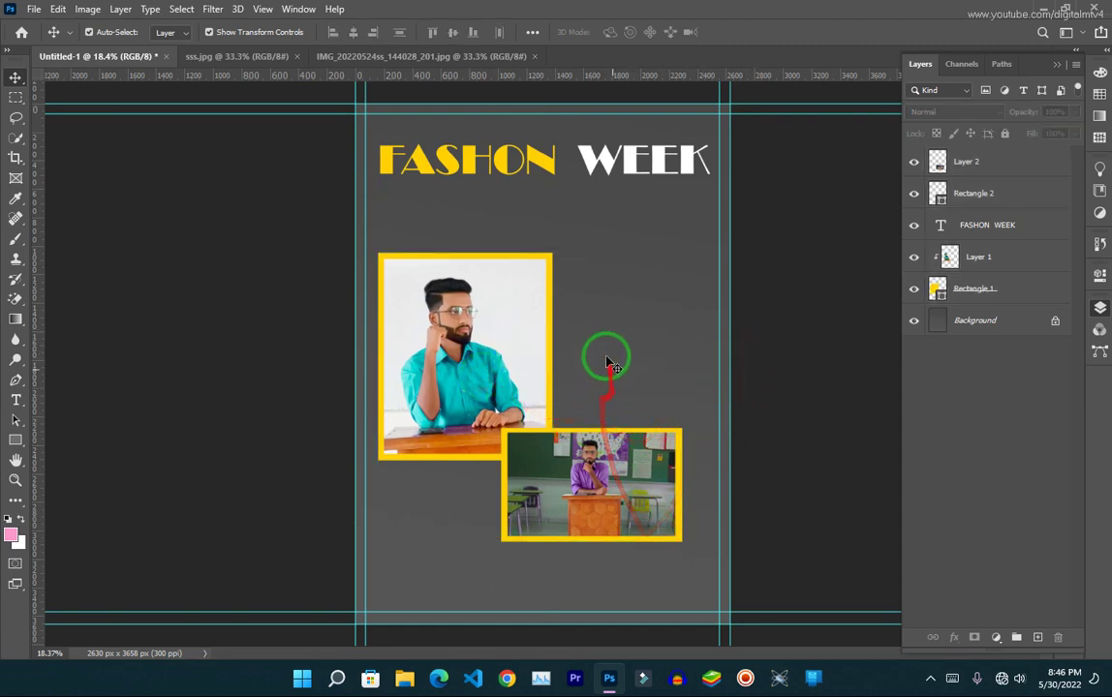
left_click(595, 455)
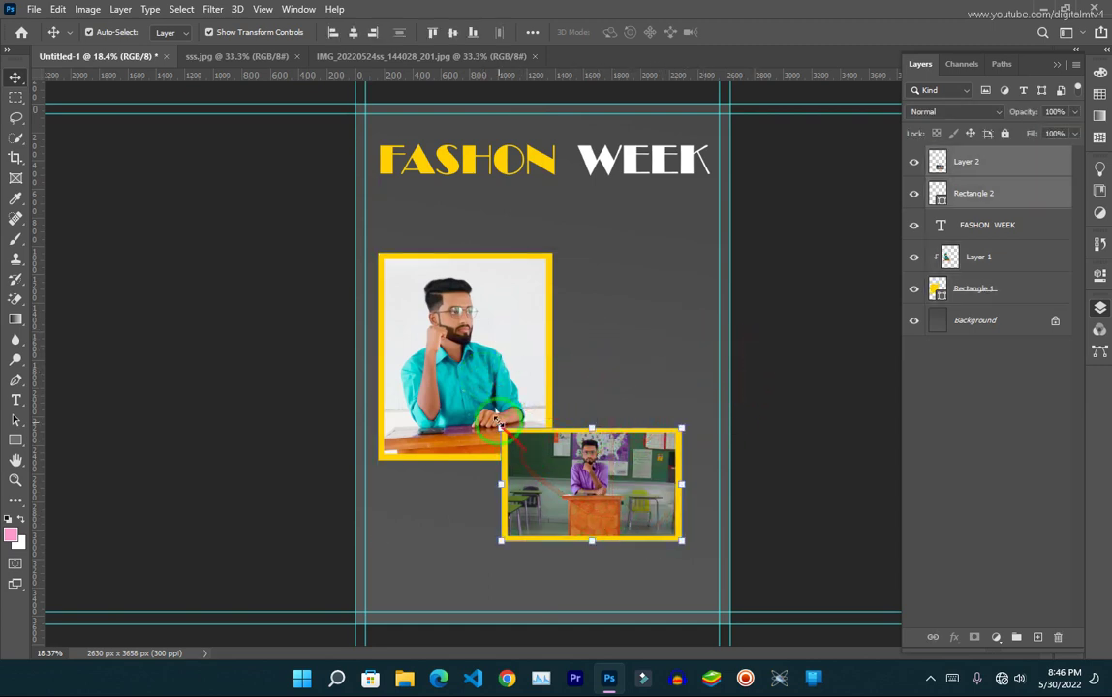
left_click_drag(502, 430, 466, 414)
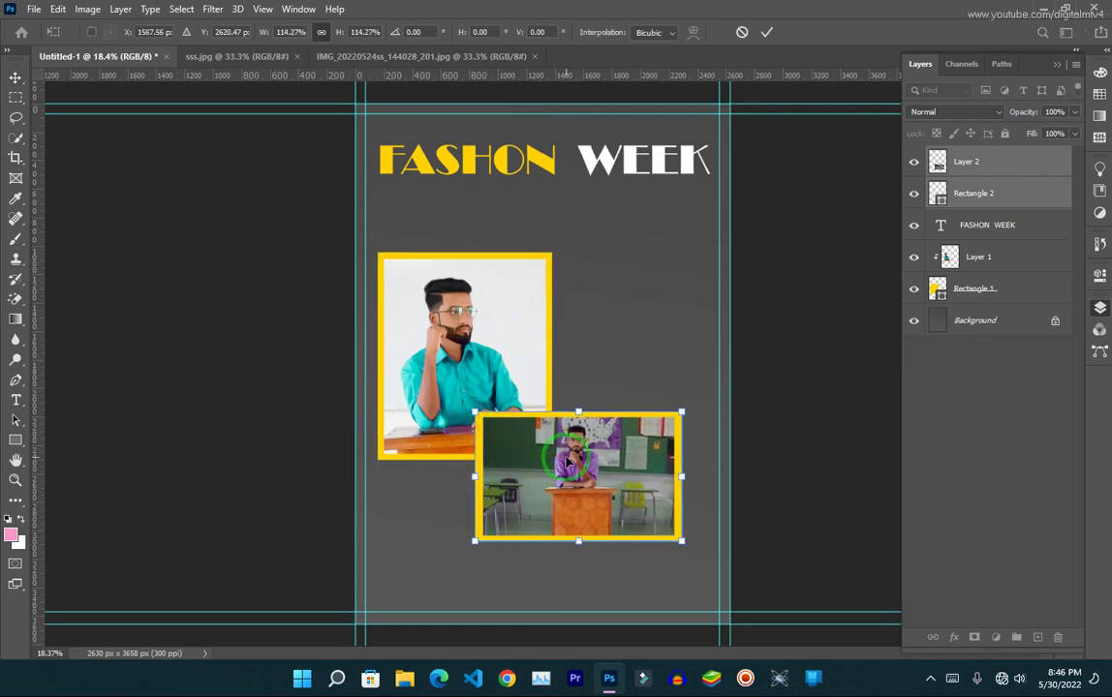
key("Return")
left_click(811, 381)
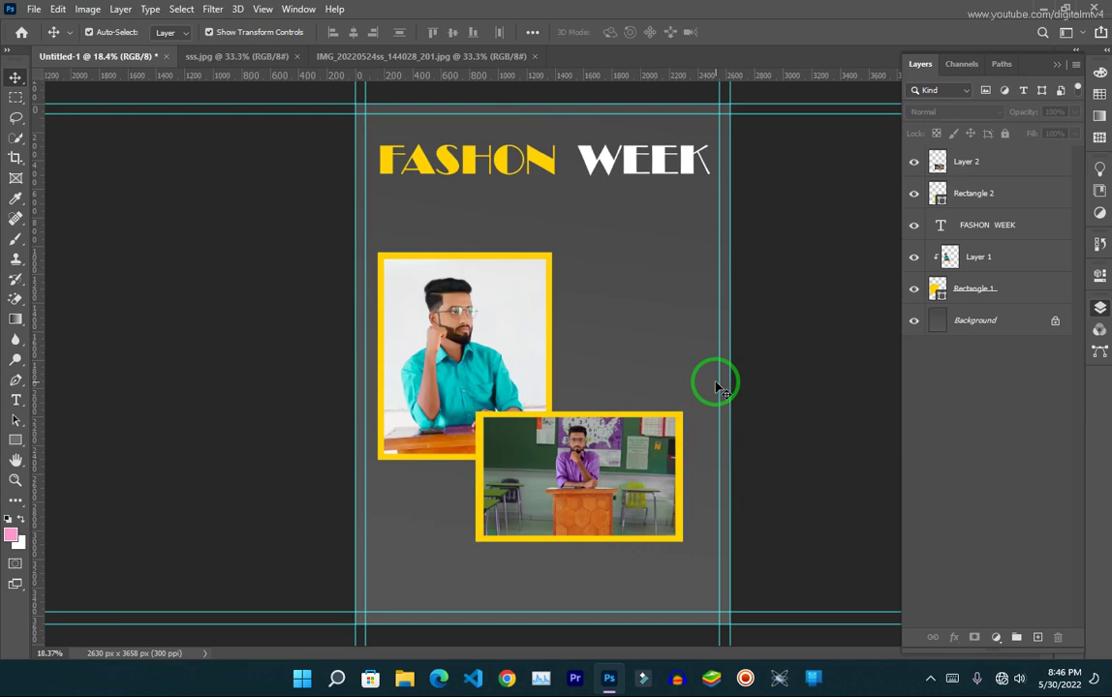
- Alt-drag a copy of the FASHION WEEK headline just below the original
left_click(15, 400)
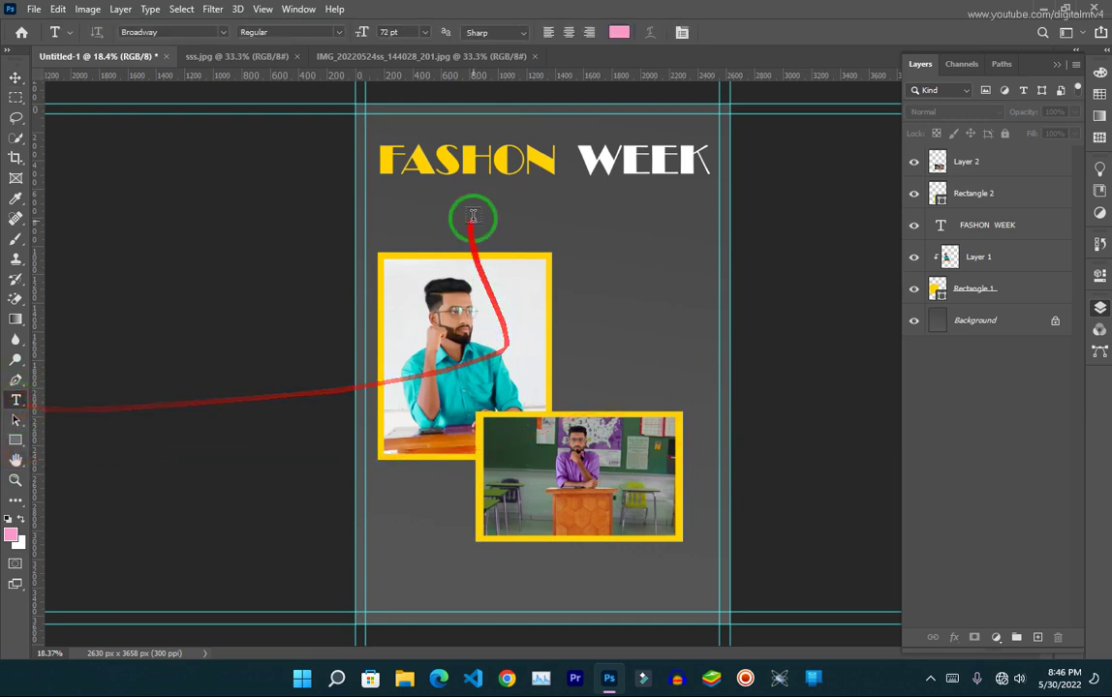
left_click(18, 85)
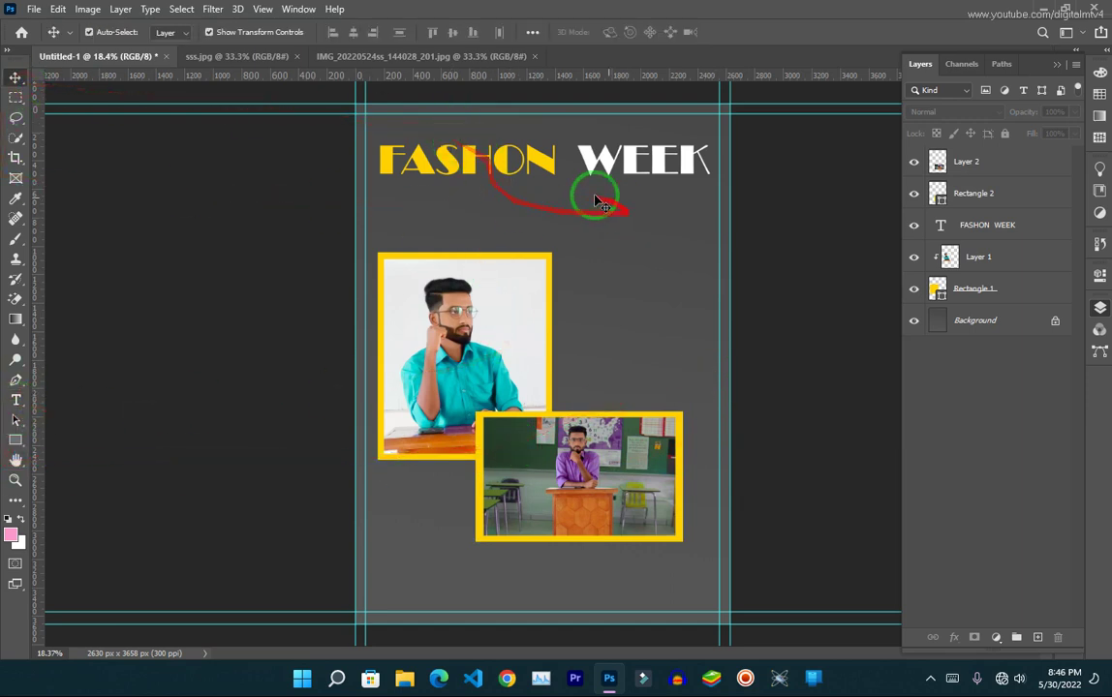
left_click_drag(630, 155, 637, 239)
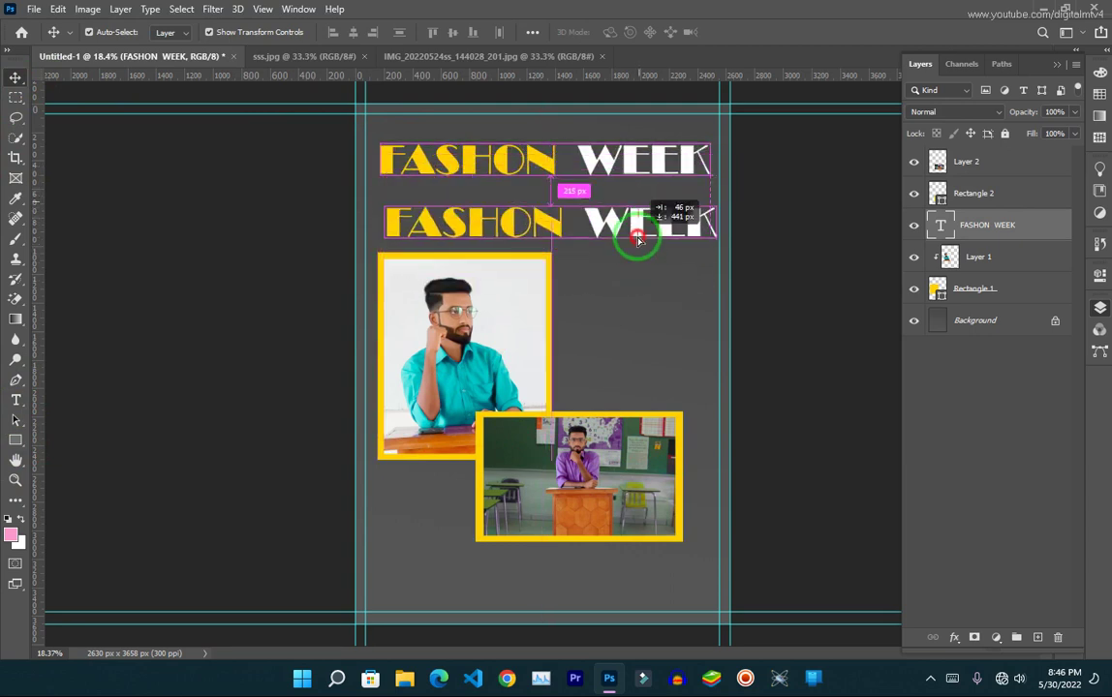
left_click_drag(638, 239, 629, 237)
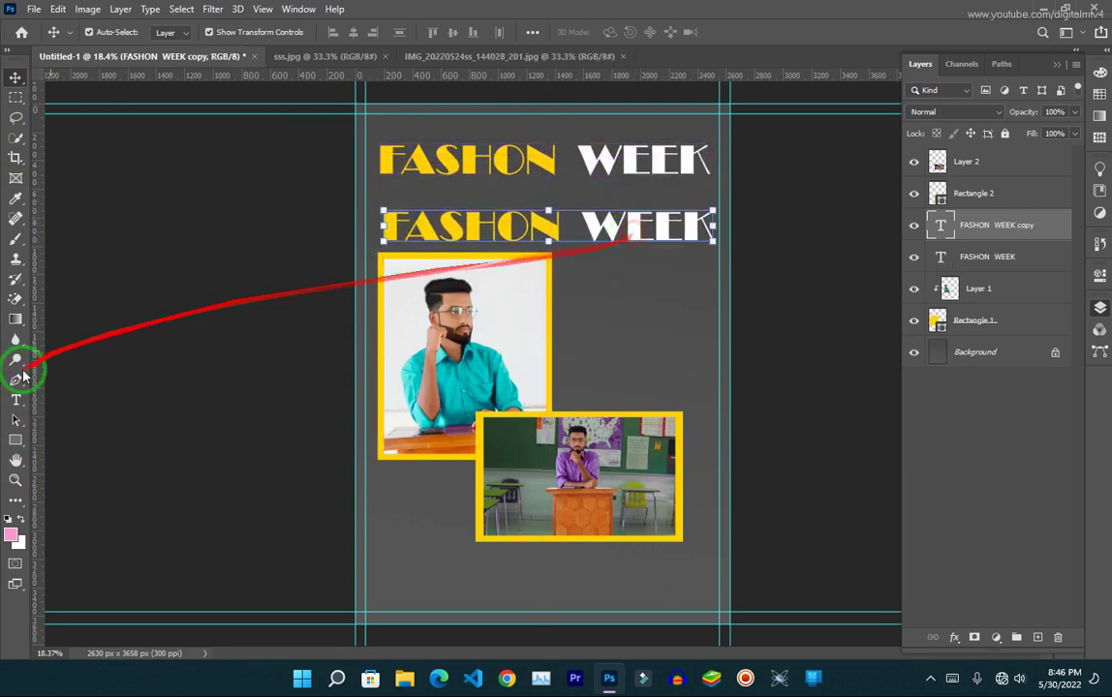
- Select all the text of the FASHION WEEK copy with the Type tool
left_click(15, 400)
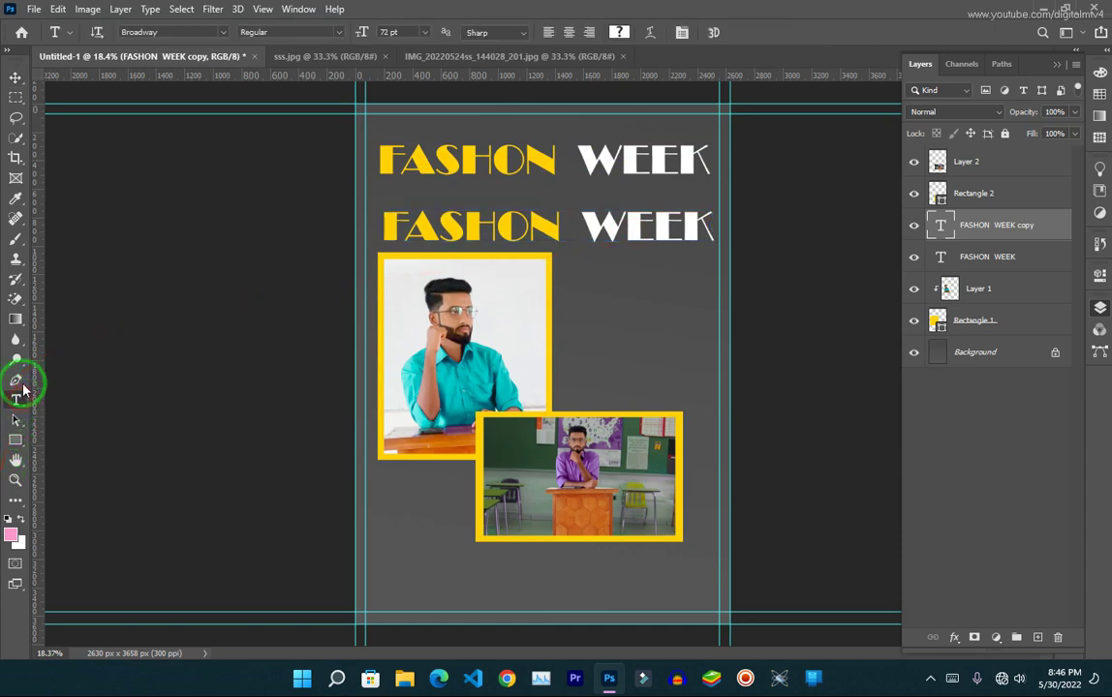
left_click(15, 78)
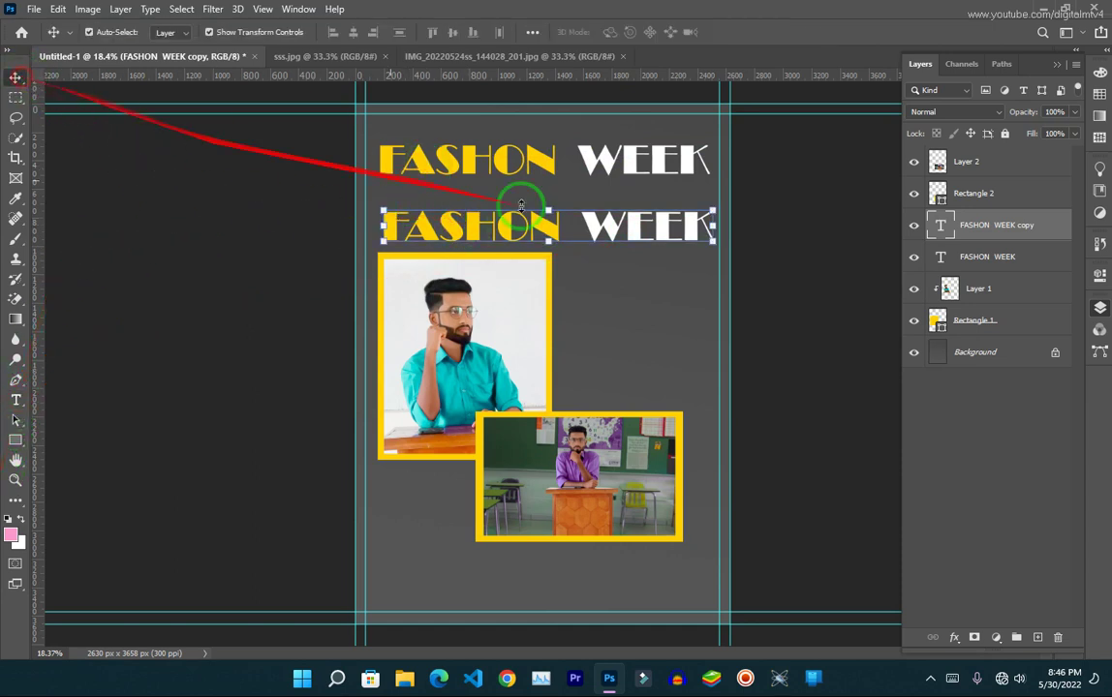
left_click(573, 228)
left_click(16, 400)
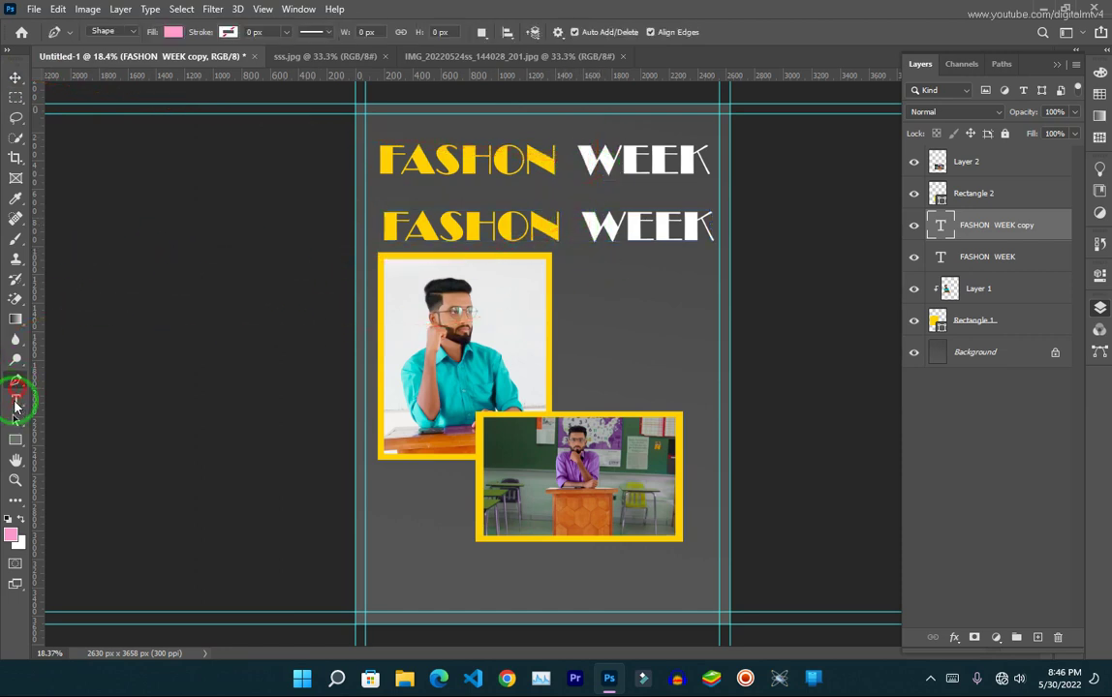
left_click(578, 232)
key("ctrl+a")
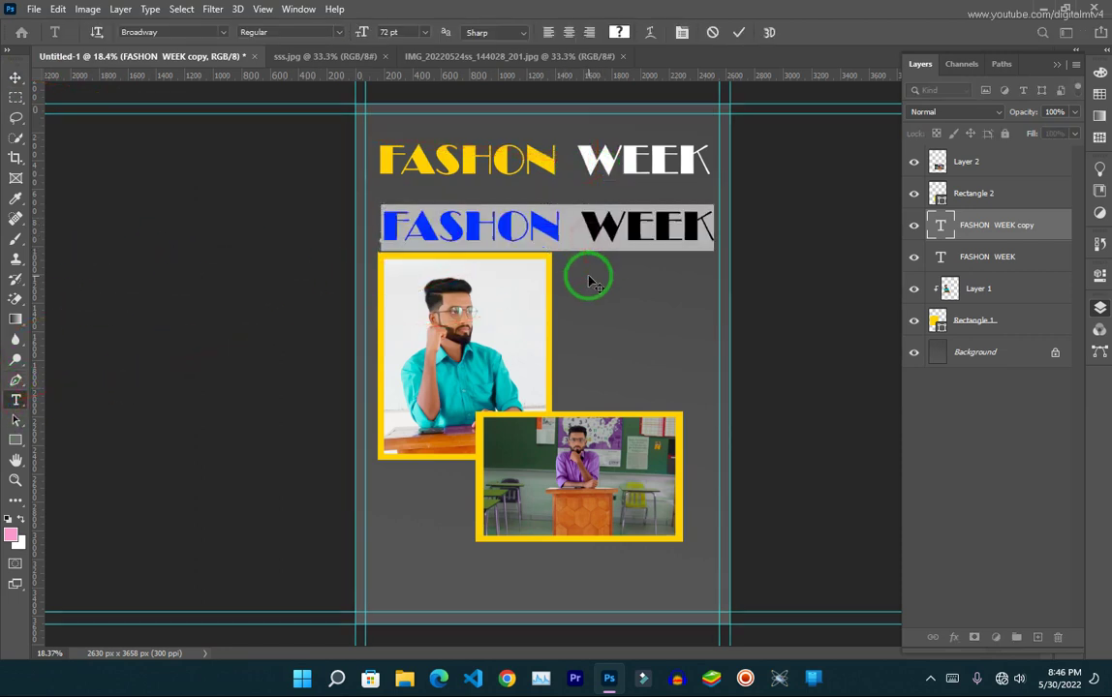
- Replace the copy's text with 'trady style' in Gill Sans Ultra Bold
key("BackSpace")
type("trady styl")
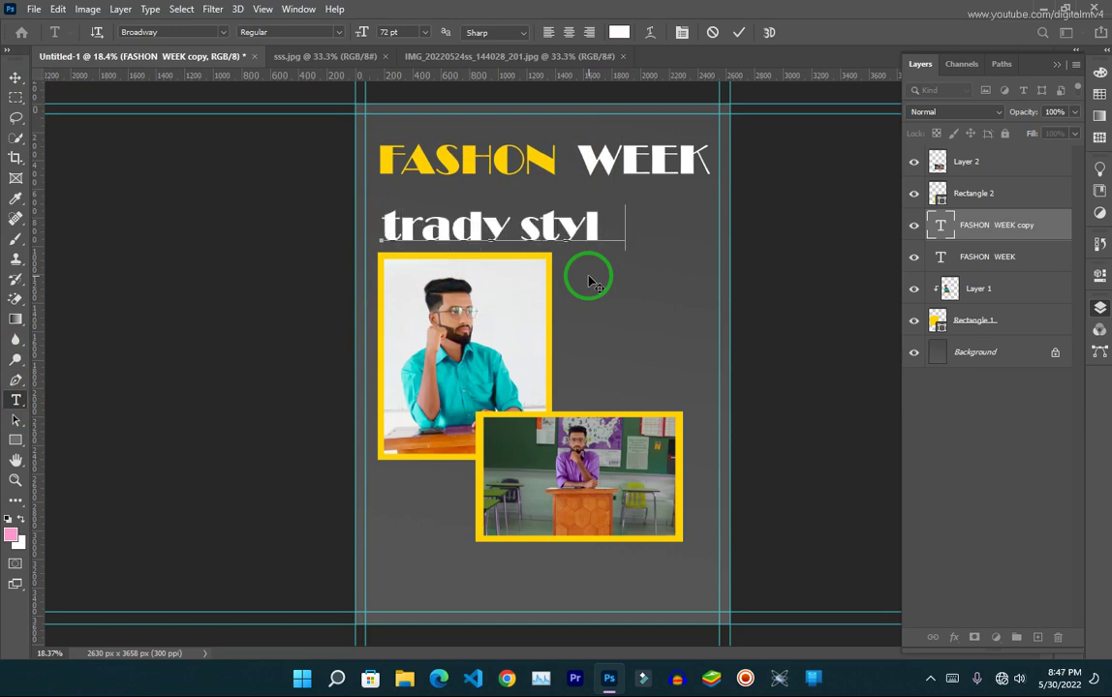
type("e")
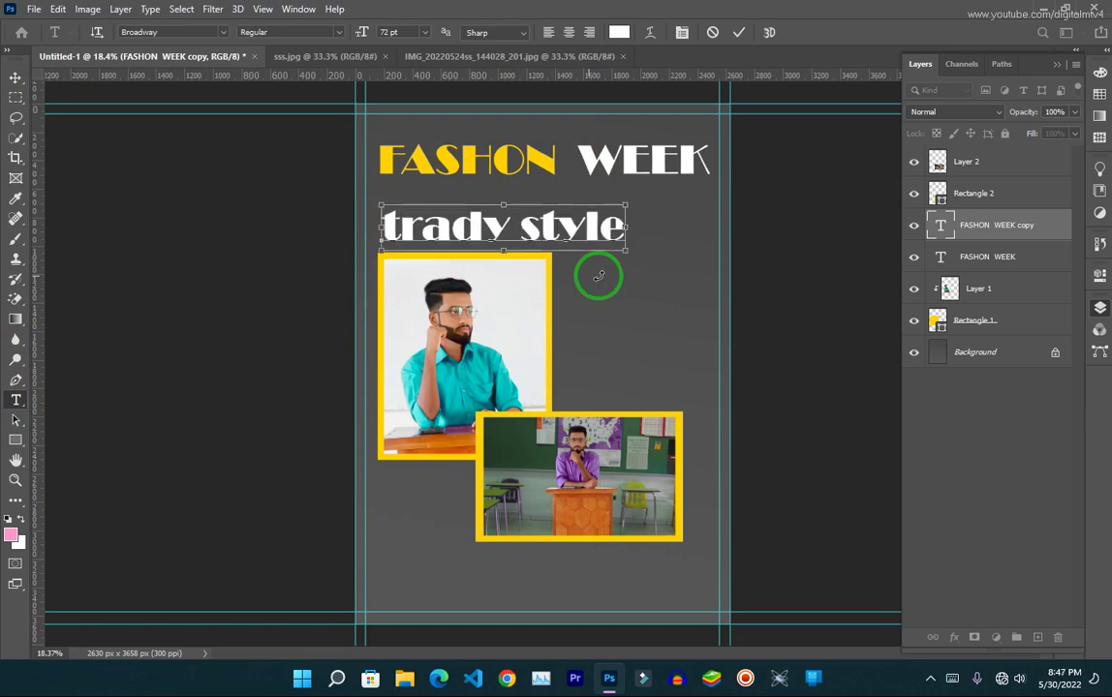
key("ctrl+a")
left_click(221, 32)
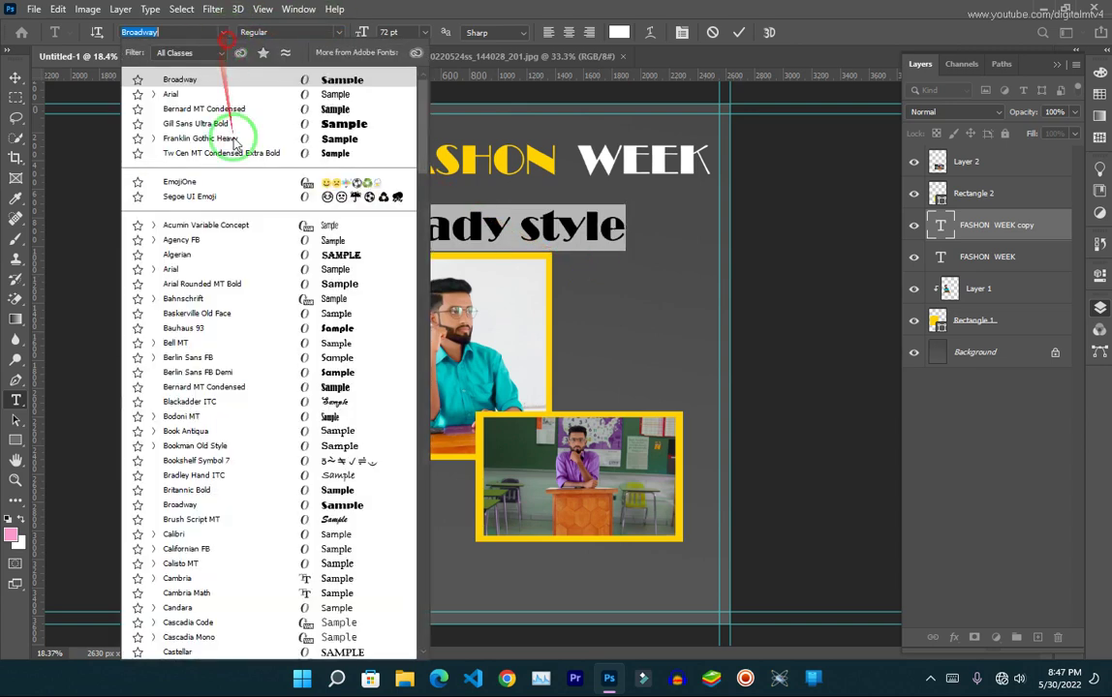
left_click(360, 118)
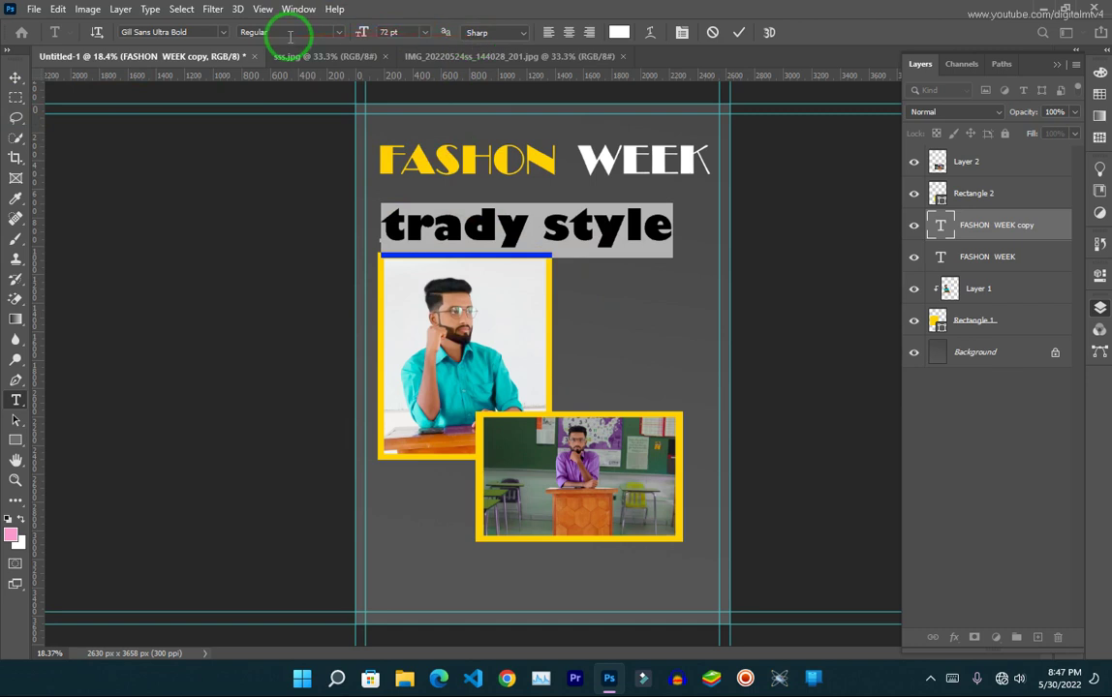
- Size trady style at 36 pt and move it right of the top photo
scroll(395, 32, "down", 15)
scroll(395, 32, "down", 4)
scroll(395, 32, "down", 4)
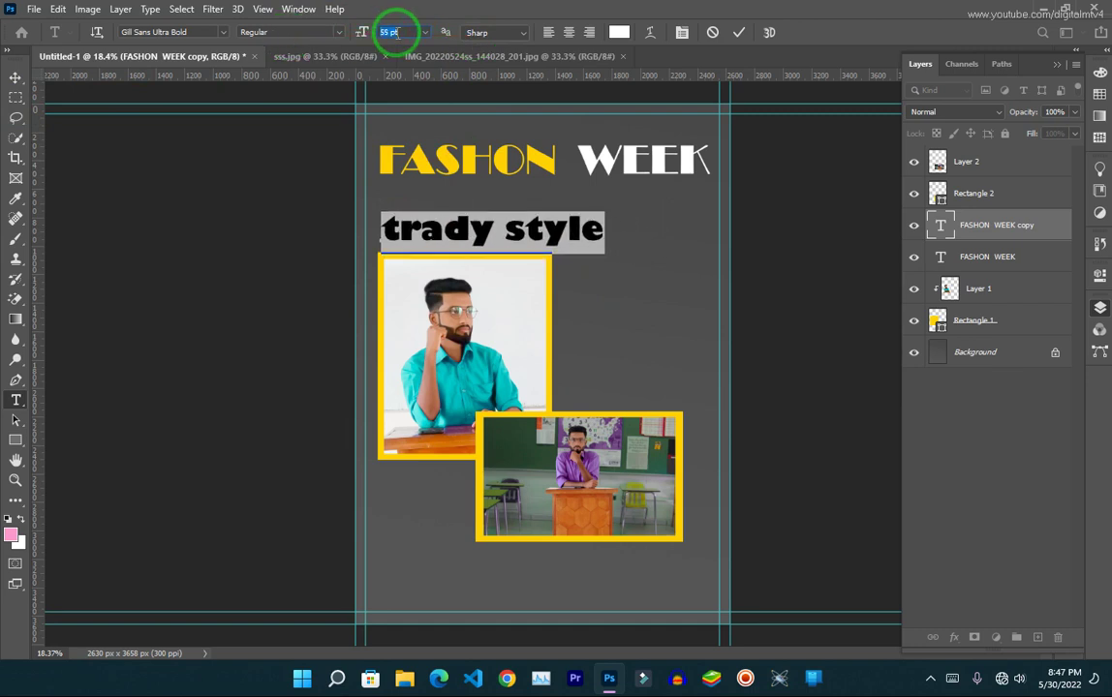
scroll(395, 31, "down", 3)
scroll(395, 32, "down", 5)
scroll(395, 32, "down", 5)
mouse_move(465, 329)
left_mouse_down()
mouse_move(649, 341)
mouse_move(636, 335)
left_mouse_up()
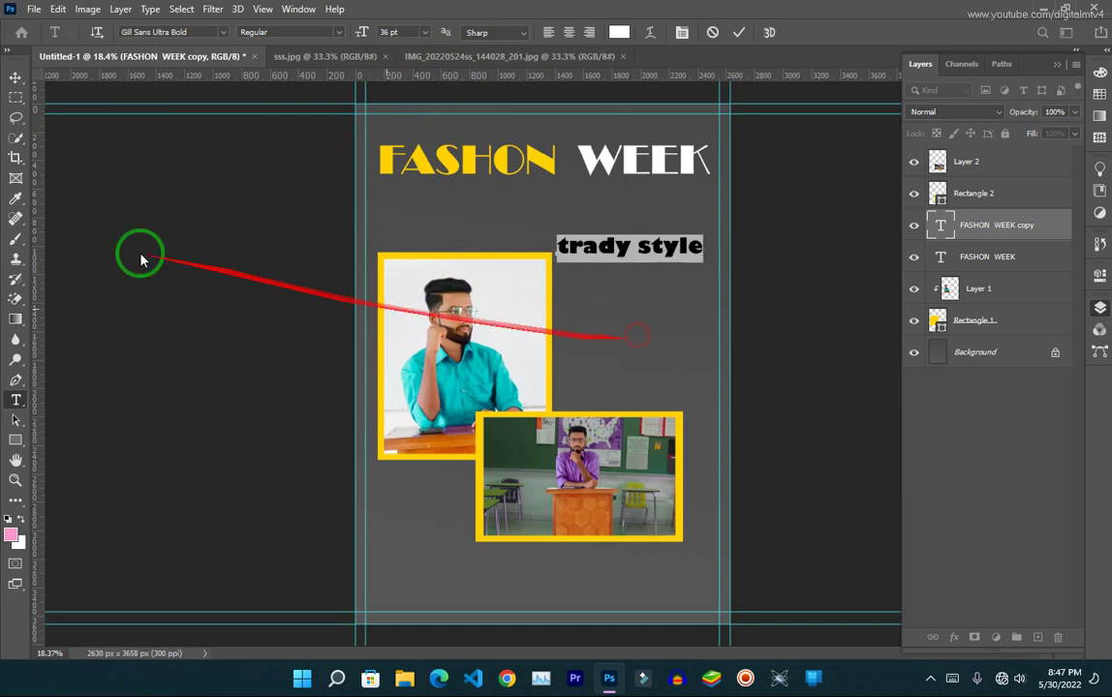
left_click(16, 76)
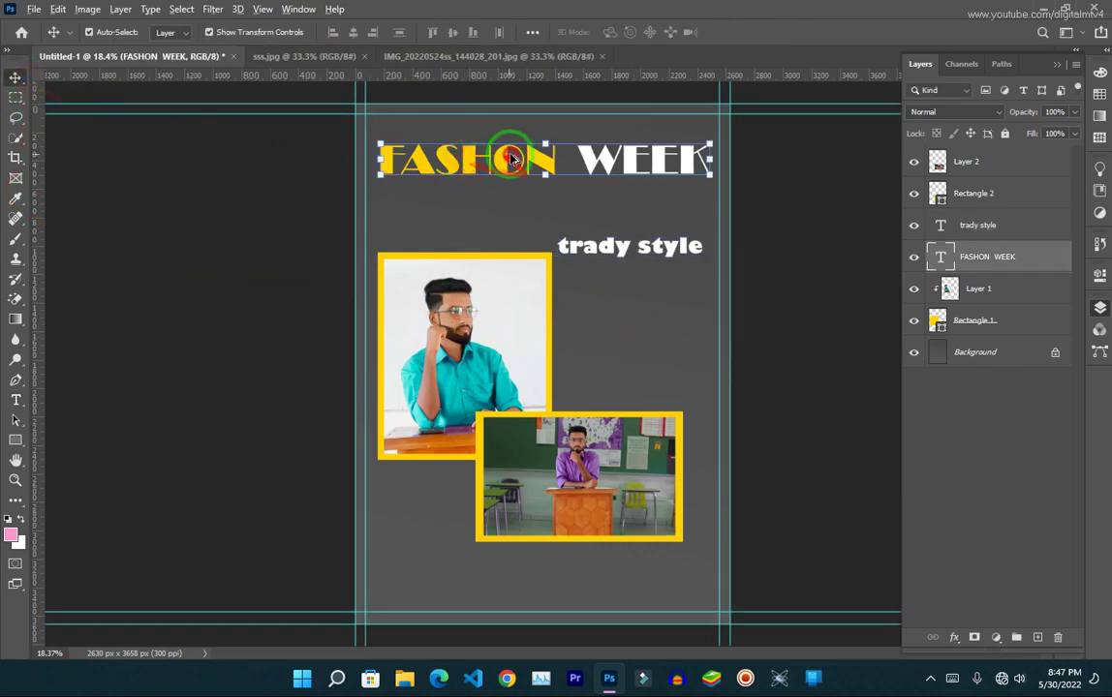
- Duplicate the headline, retype it as 'NEW' and place it beside the left photo
mouse_move(506, 158)
left_mouse_down()
mouse_move(506, 332)
mouse_move(506, 311)
mouse_move(216, 300)
left_mouse_up()
left_click(15, 400)
key("BackSpace")
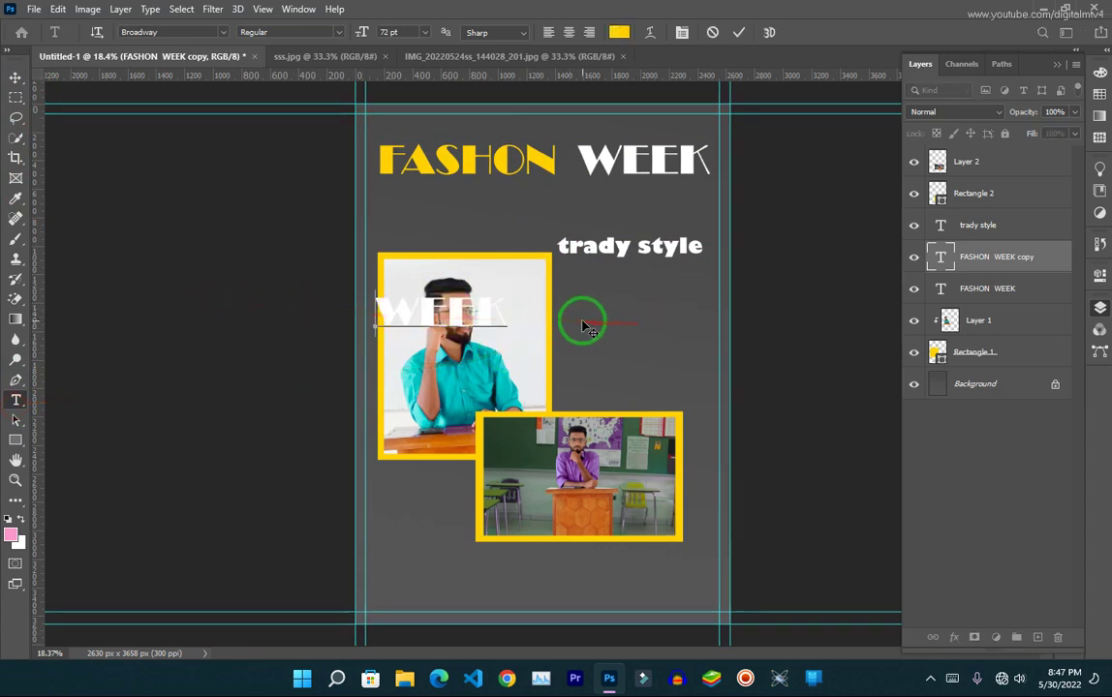
double_click(423, 311)
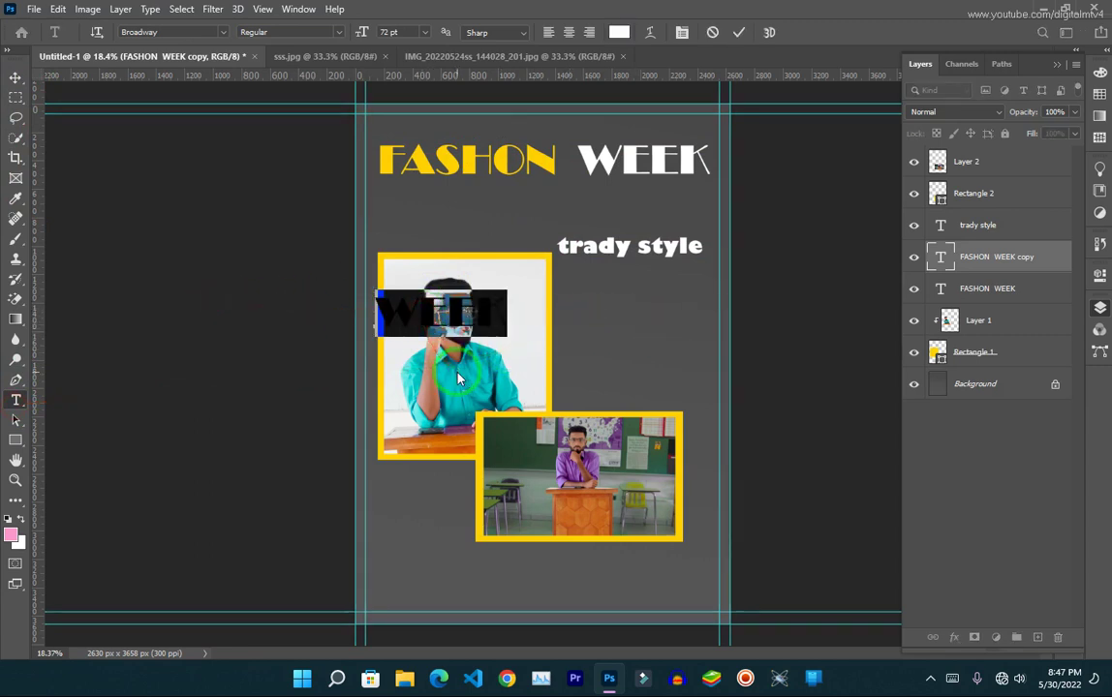
type("new")
key("ctrl+a")
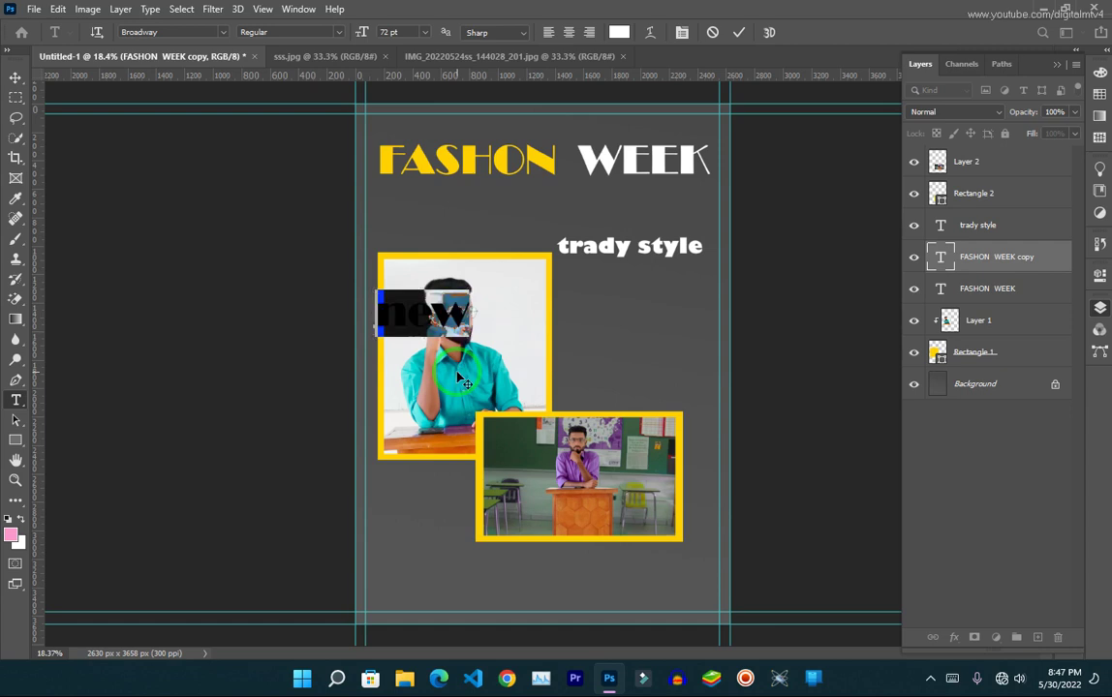
key("BackSpace")
type("NEW")
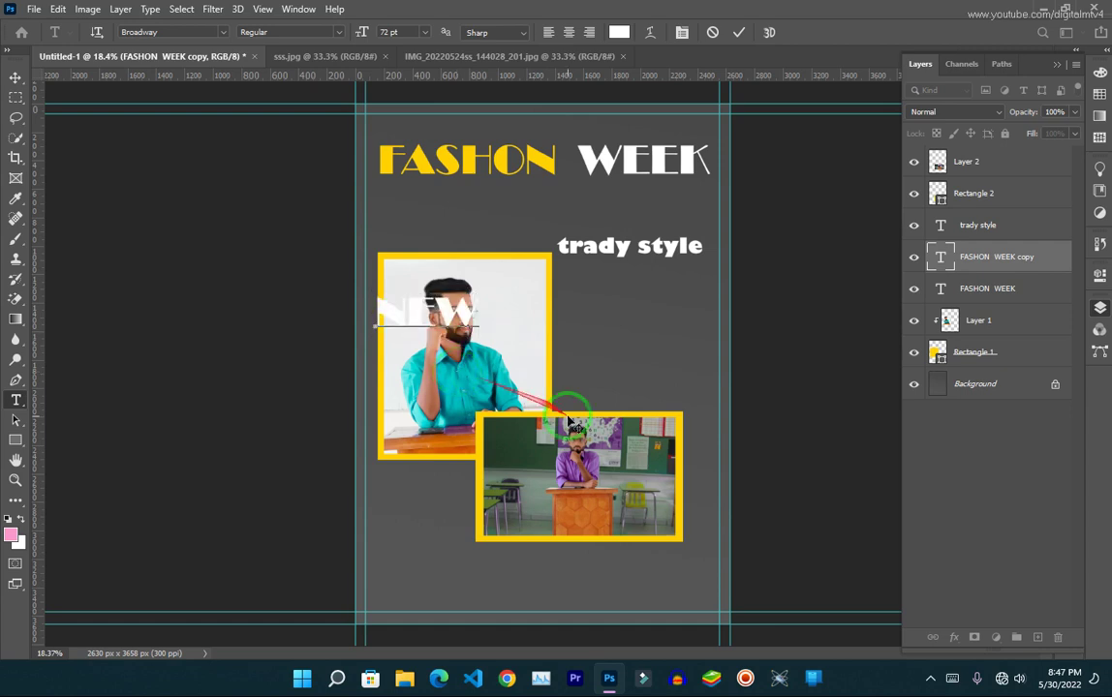
left_click_drag(459, 431, 661, 441)
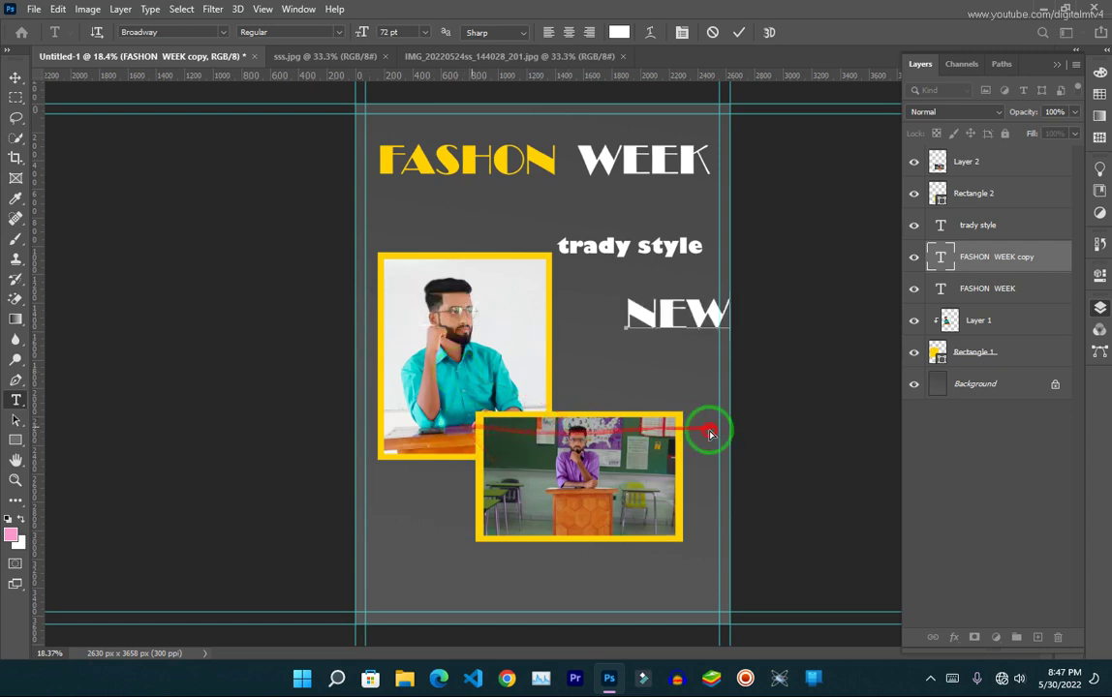
left_click(15, 77)
- Scale NEW to about 142% and stack it directly beneath trady style
mouse_move(625, 334)
left_mouse_down()
mouse_move(629, 361)
mouse_move(649, 280)
left_mouse_up()
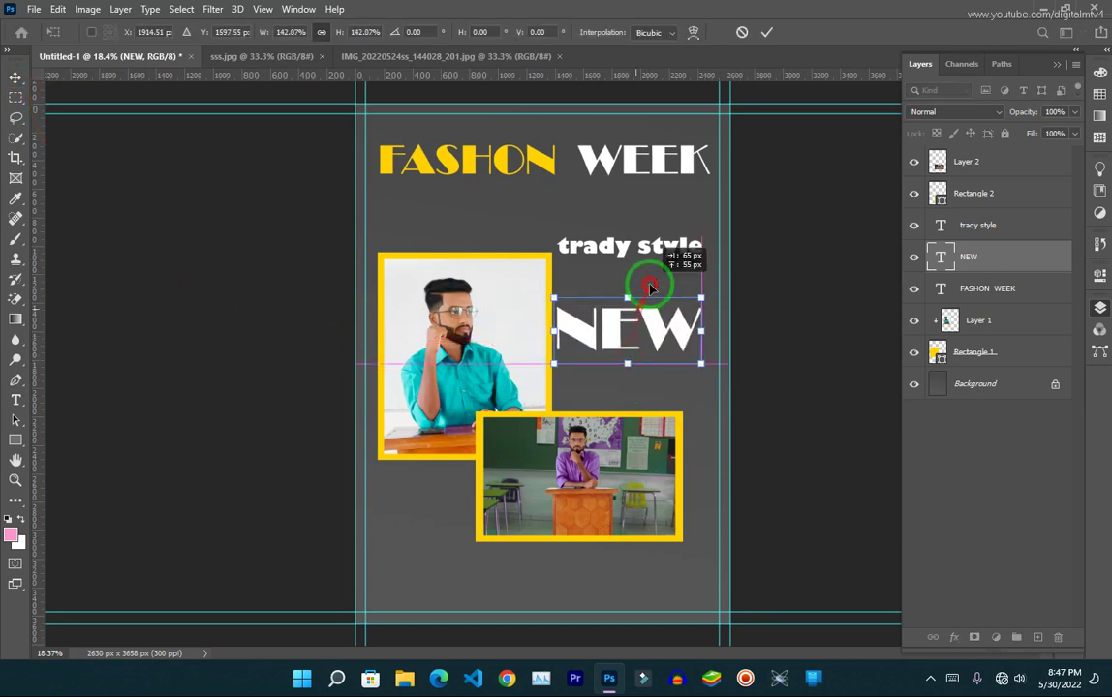
key("Return")
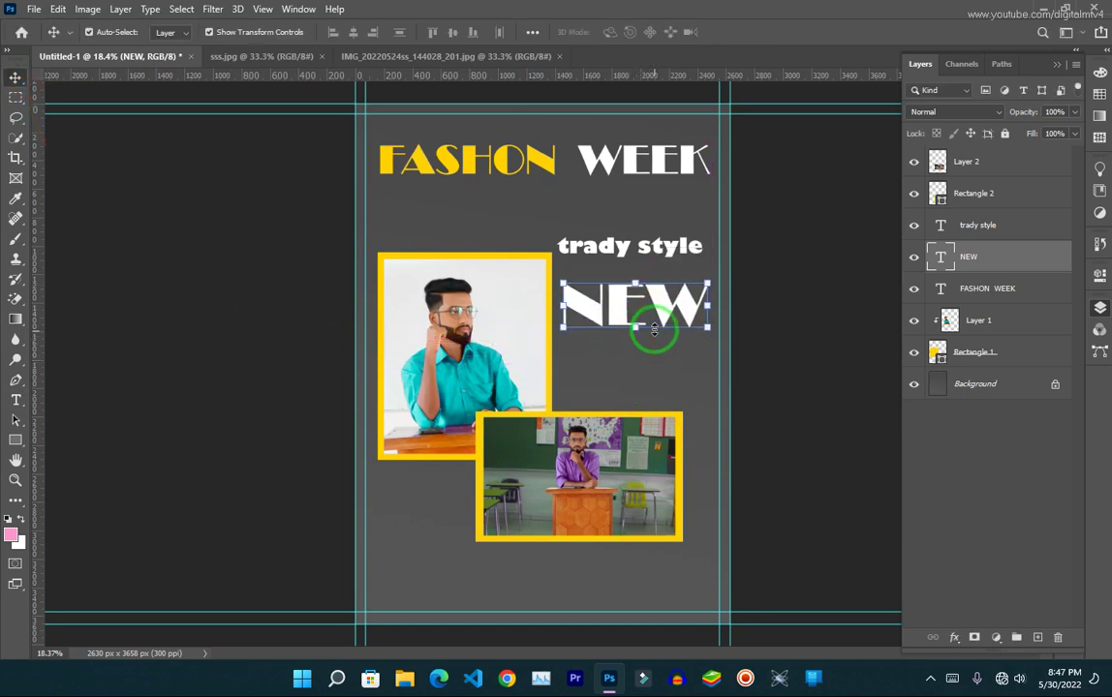
left_click(664, 249)
left_click_drag(665, 334, 659, 296)
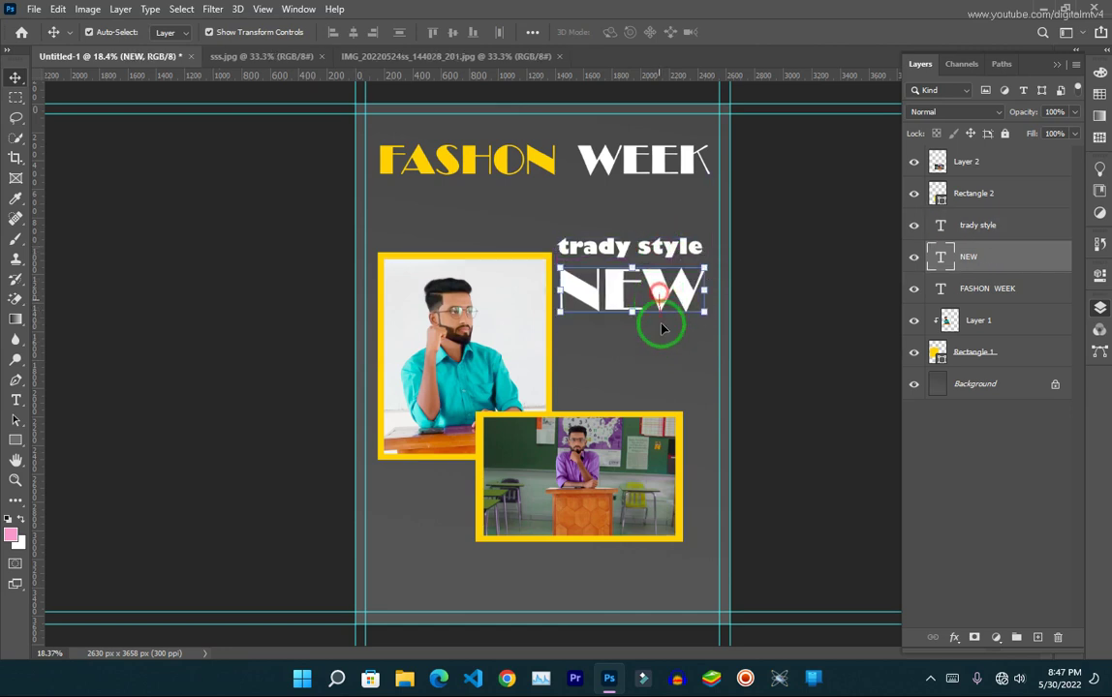
left_click_drag(668, 246, 670, 250)
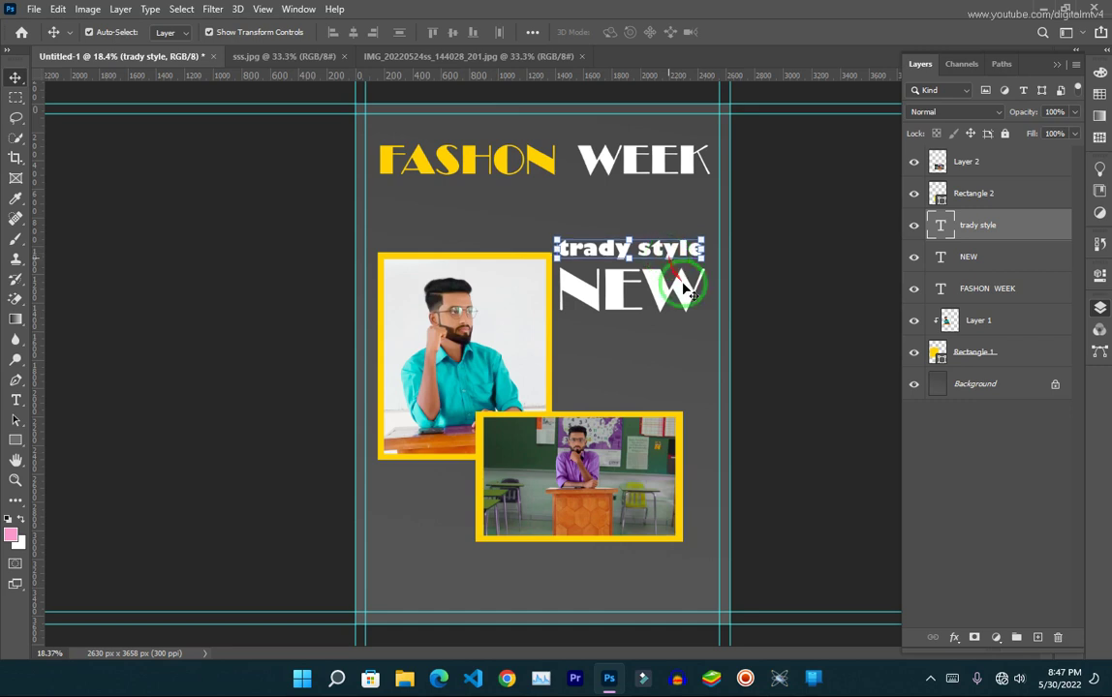
left_click(789, 317)
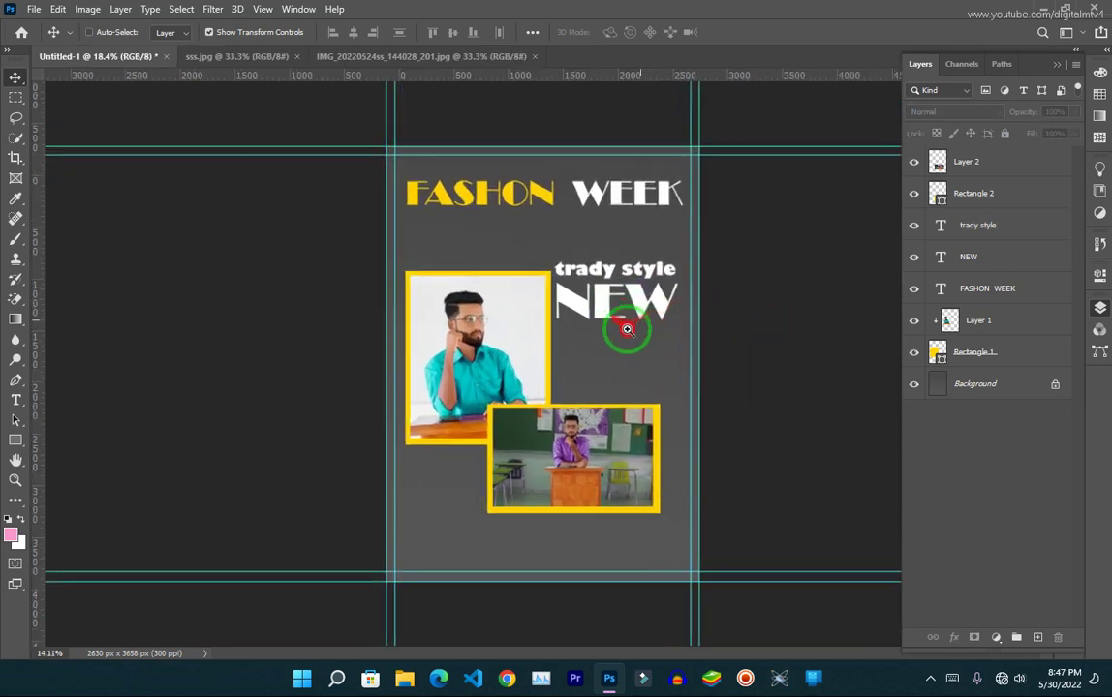
scroll(634, 339, "up", 1)
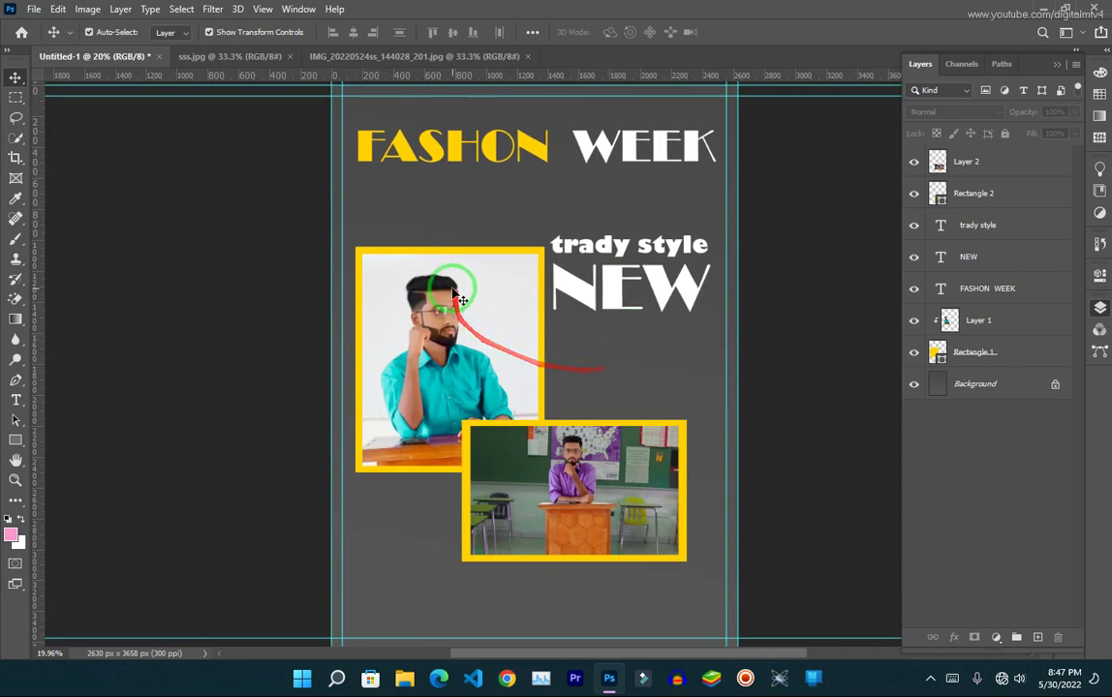
- Duplicate trady style below NEW as centre-aligned 'Summer Collection' text
left_click(652, 252)
left_click_drag(659, 254, 659, 361)
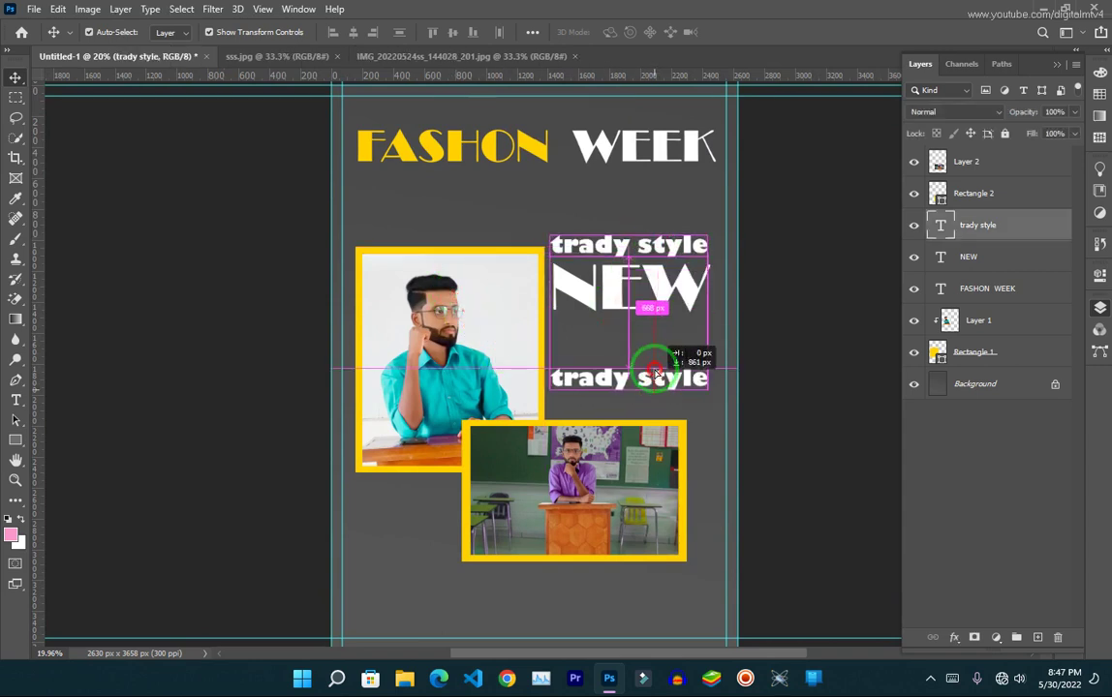
left_click(14, 400)
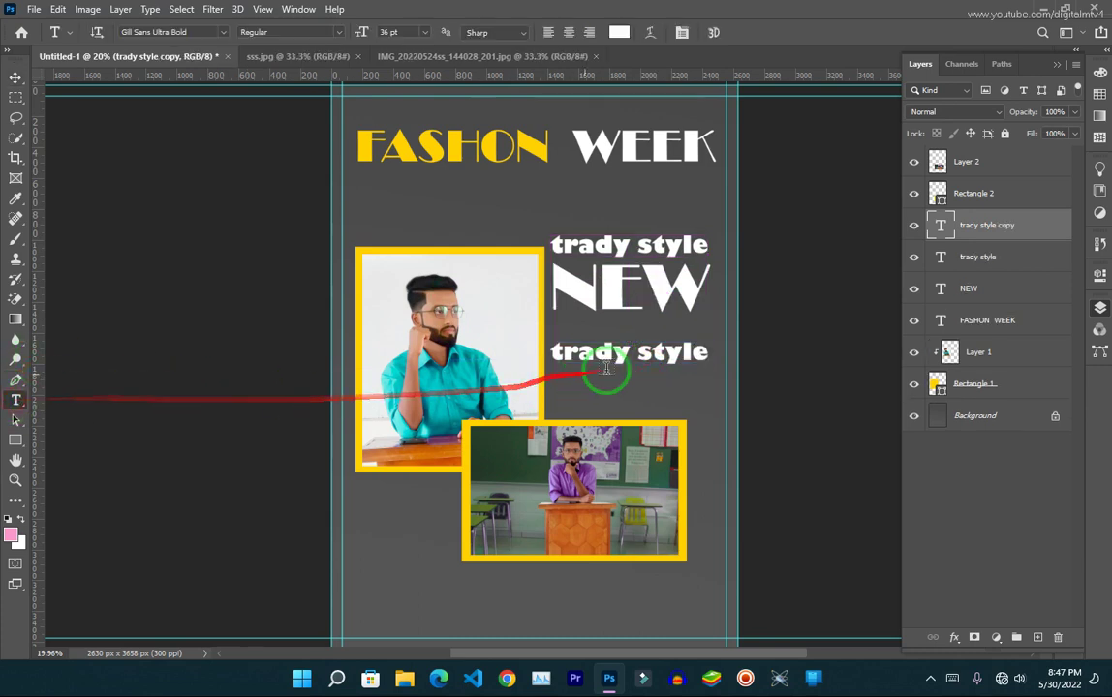
triple_click(607, 353)
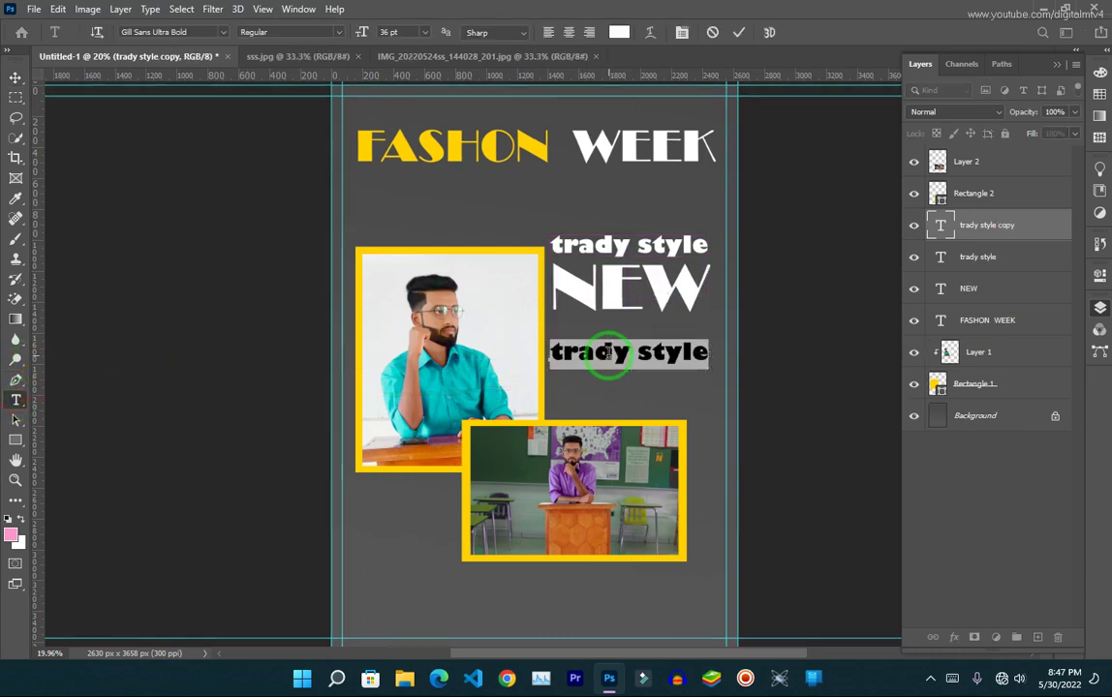
type("s")
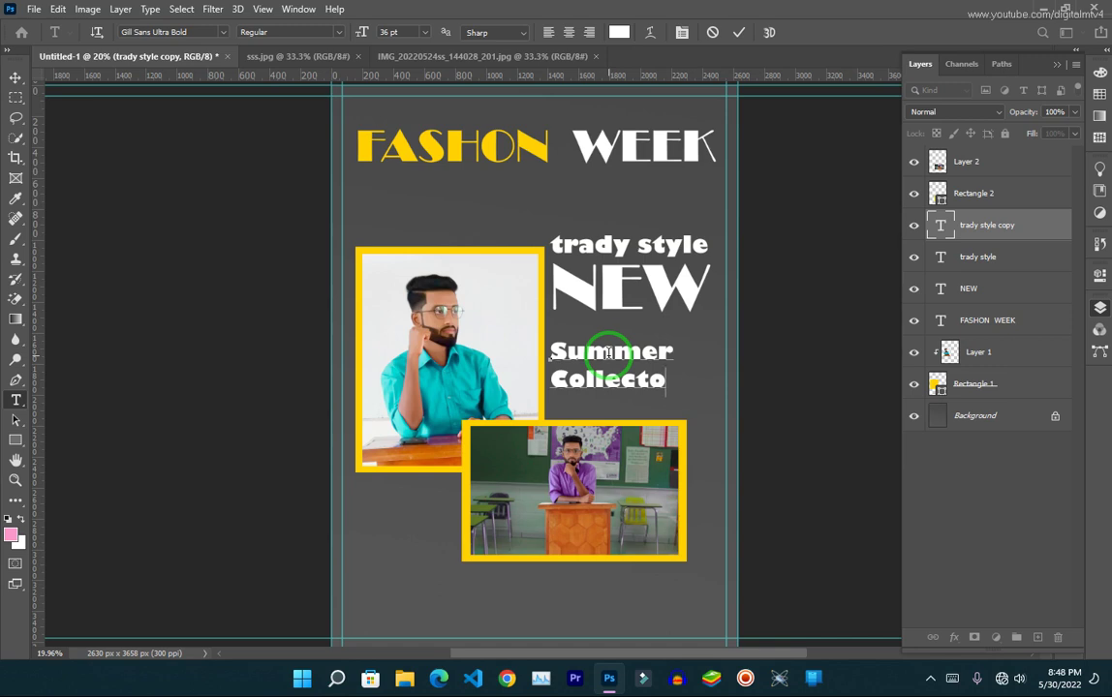
key("ctrl+a")
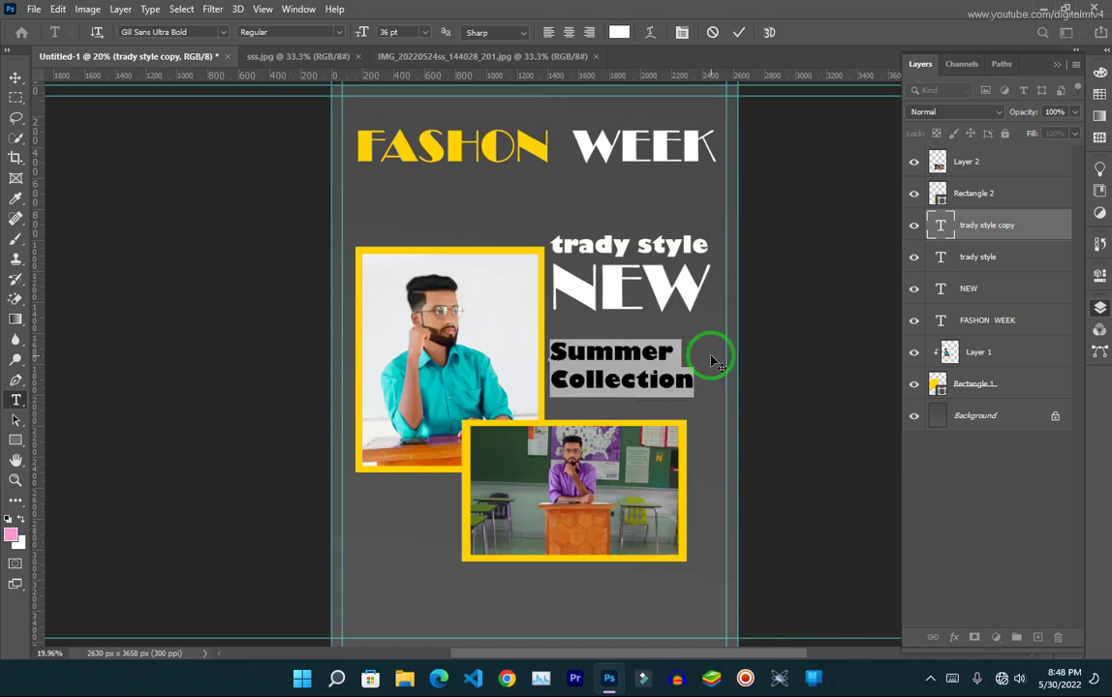
left_click(568, 32)
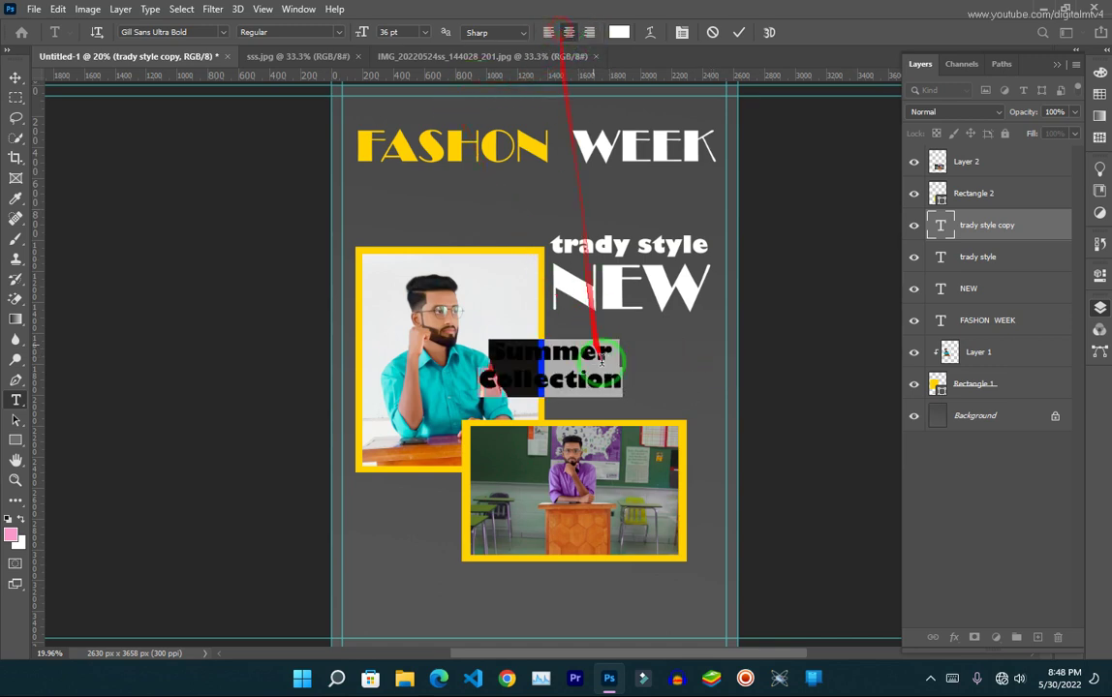
left_click_drag(639, 406, 715, 399)
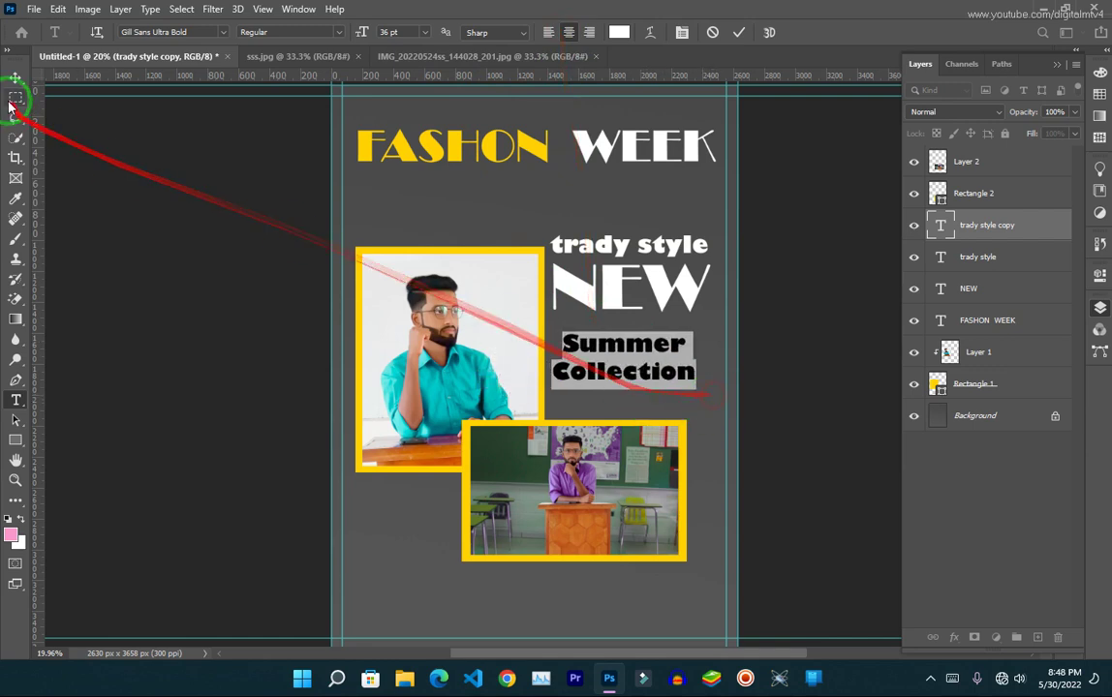
left_click(16, 77)
- Scale the trady style, NEW and Summer Collection block to about 91%
left_click_drag(625, 192, 631, 366)
left_click(332, 35)
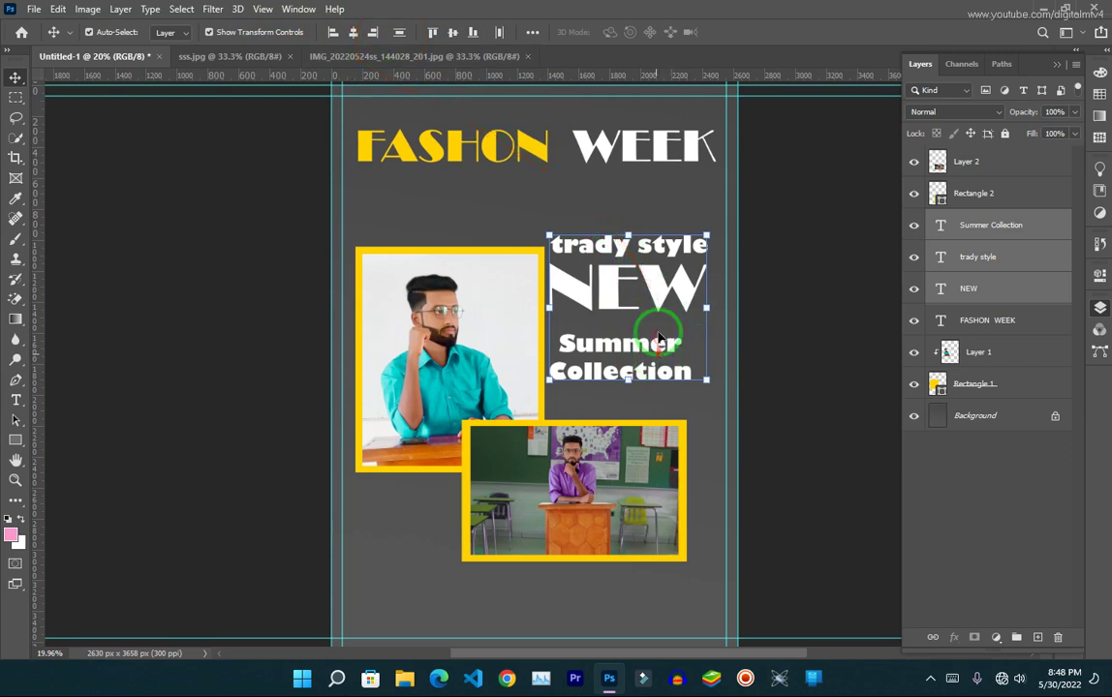
left_click_drag(706, 236, 693, 249)
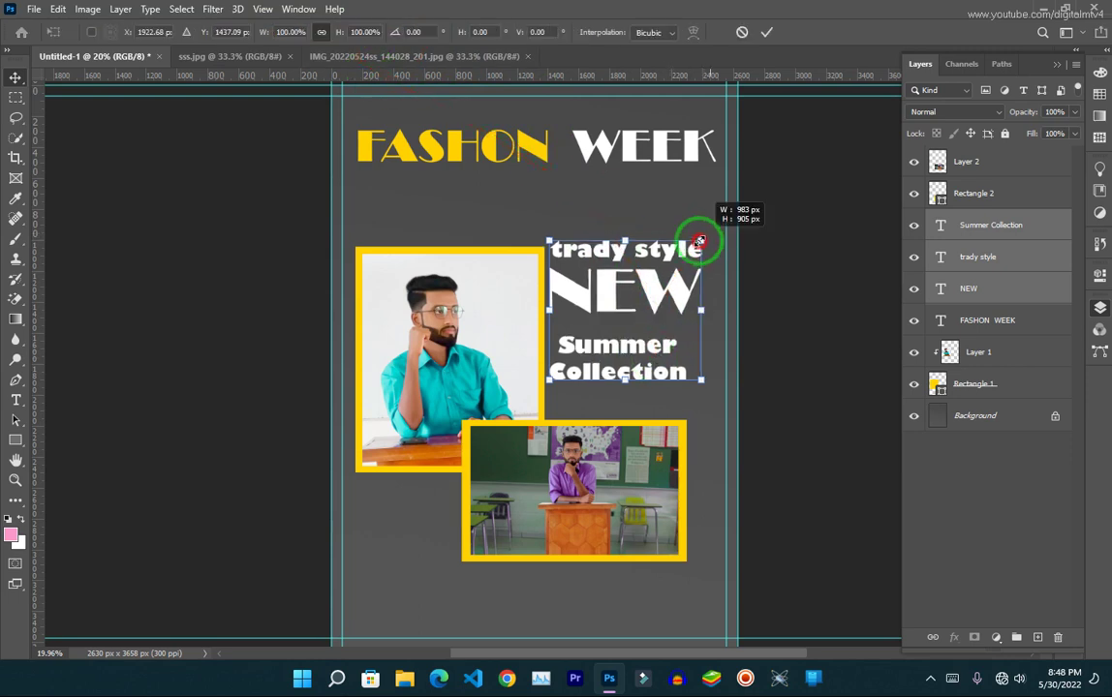
left_click(786, 348)
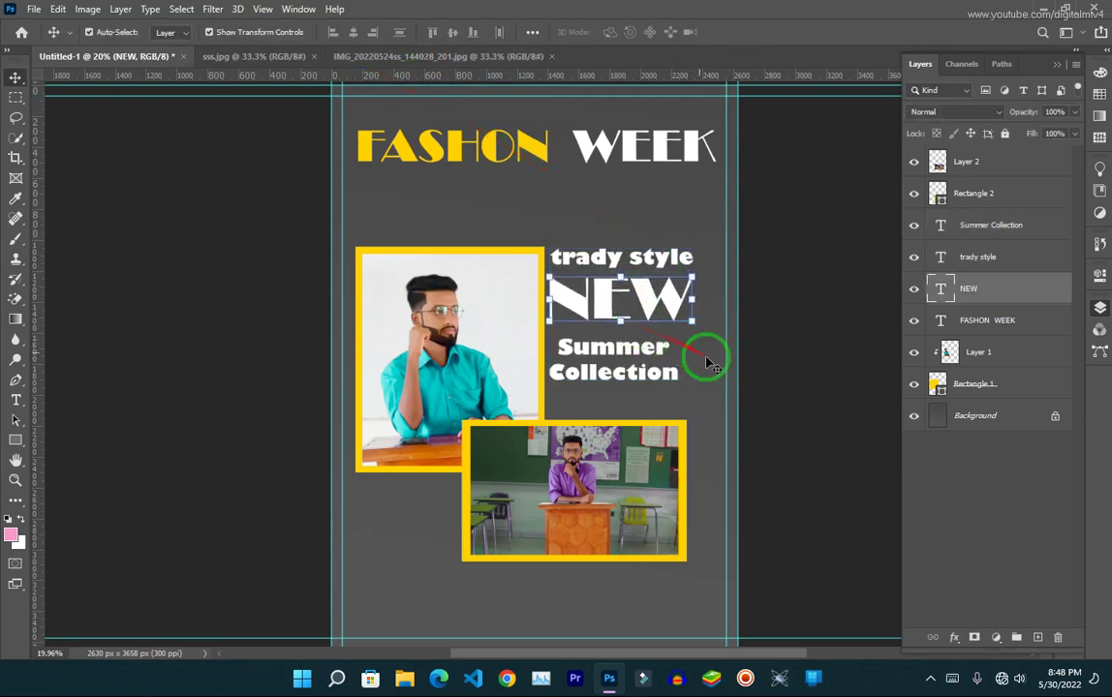
left_click_drag(642, 357, 642, 353)
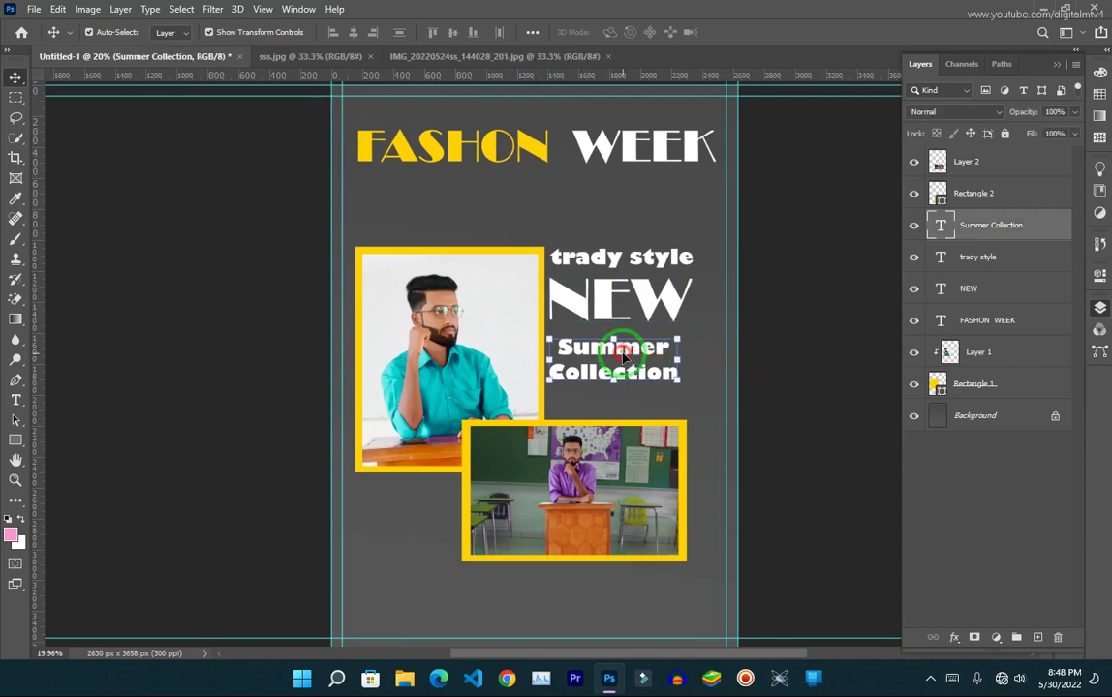
left_click(767, 364)
- Alt-drag a duplicate of the FASHION WEEK headline down to the poster's bottom
scroll(647, 325, "down", 3)
scroll(521, 278, "up", 1)
scroll(542, 295, "up", 1)
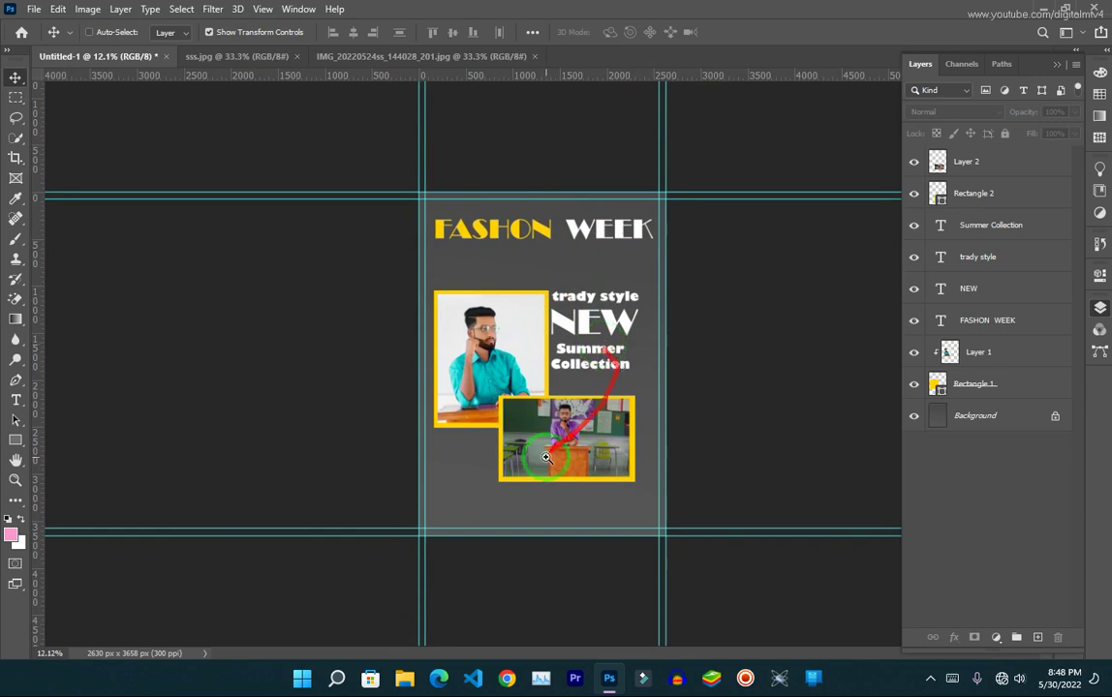
scroll(546, 457, "up", 1)
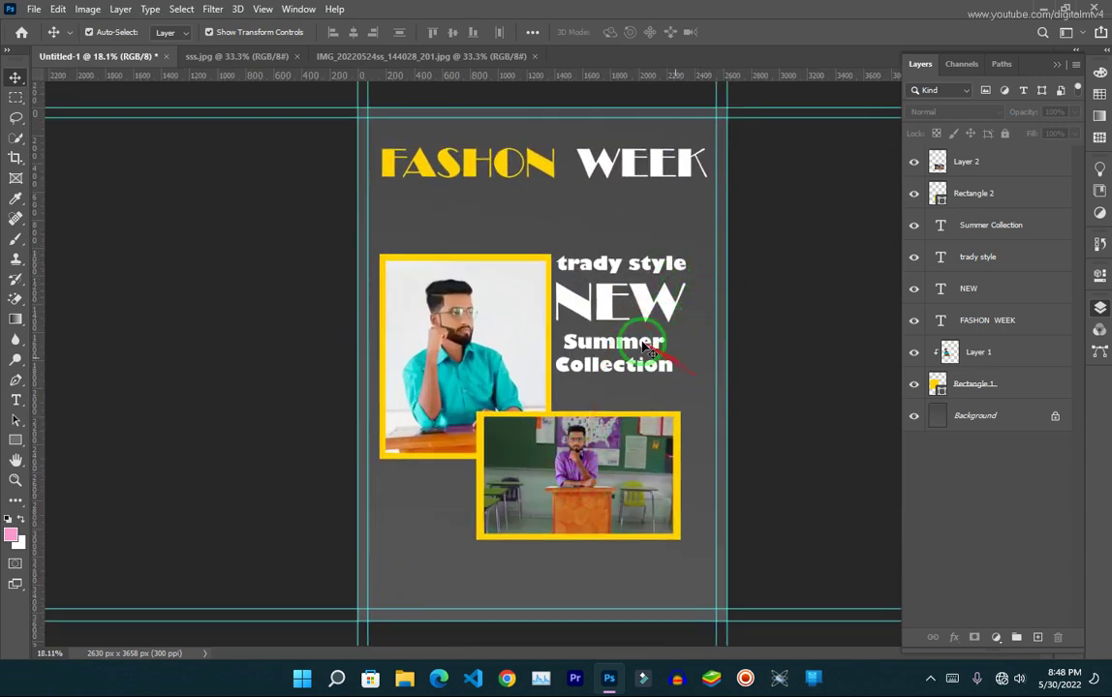
scroll(608, 311, "up", 1)
scroll(616, 326, "down", 1)
left_click(455, 320, "ctrl")
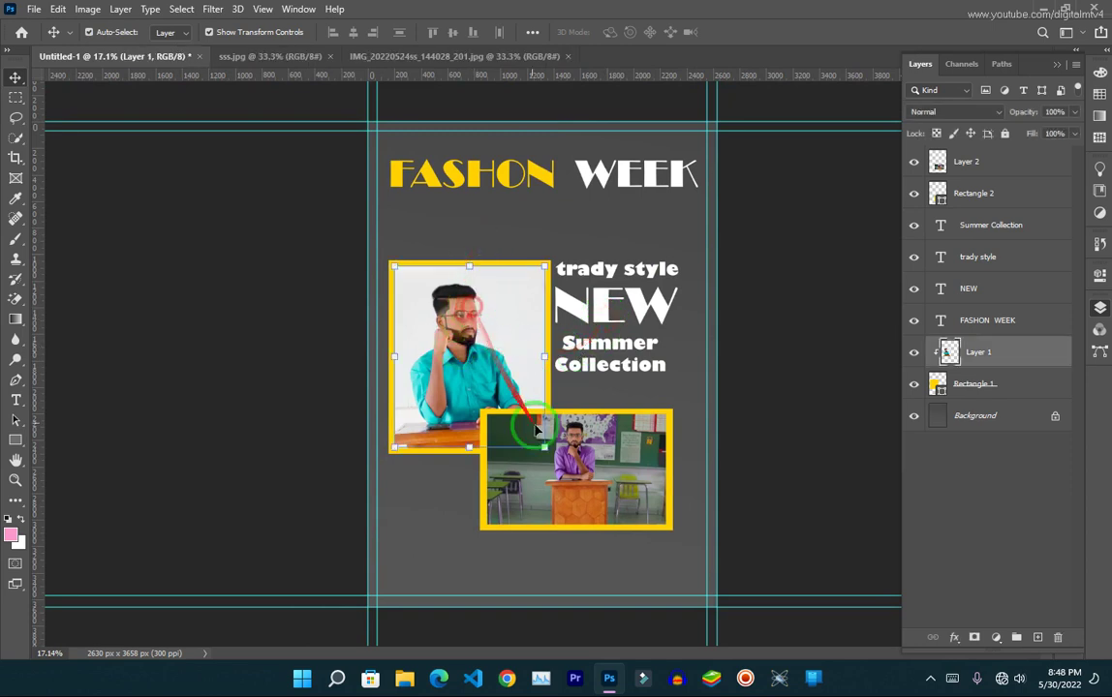
left_click(569, 475, "ctrl")
scroll(494, 257, "up", 1)
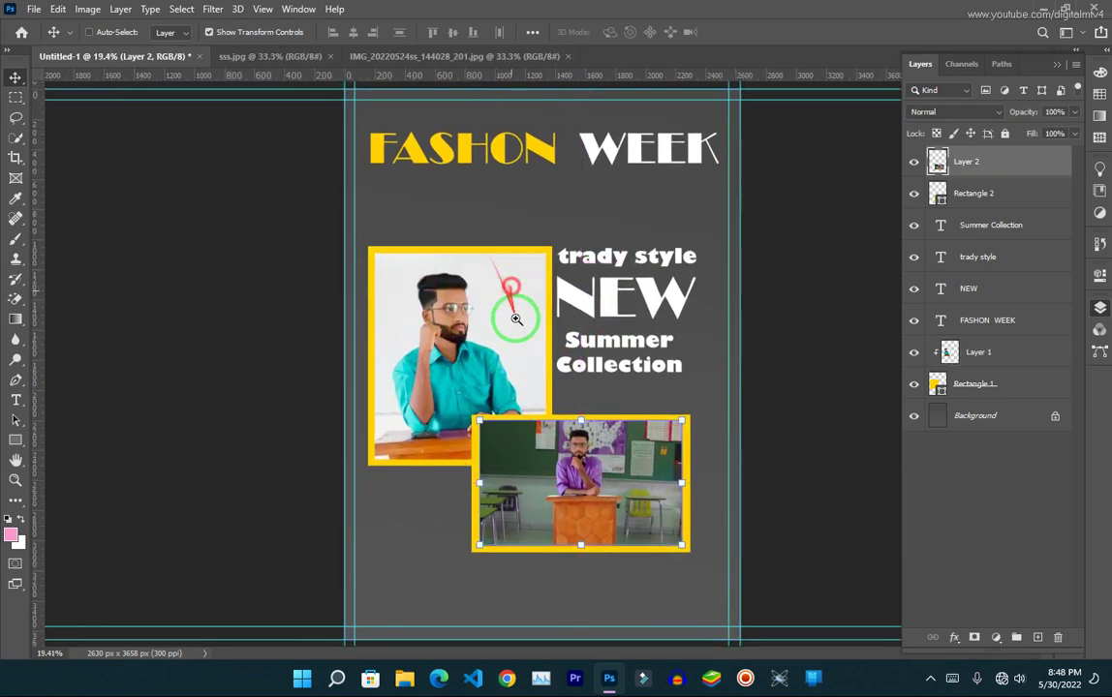
left_click(416, 560)
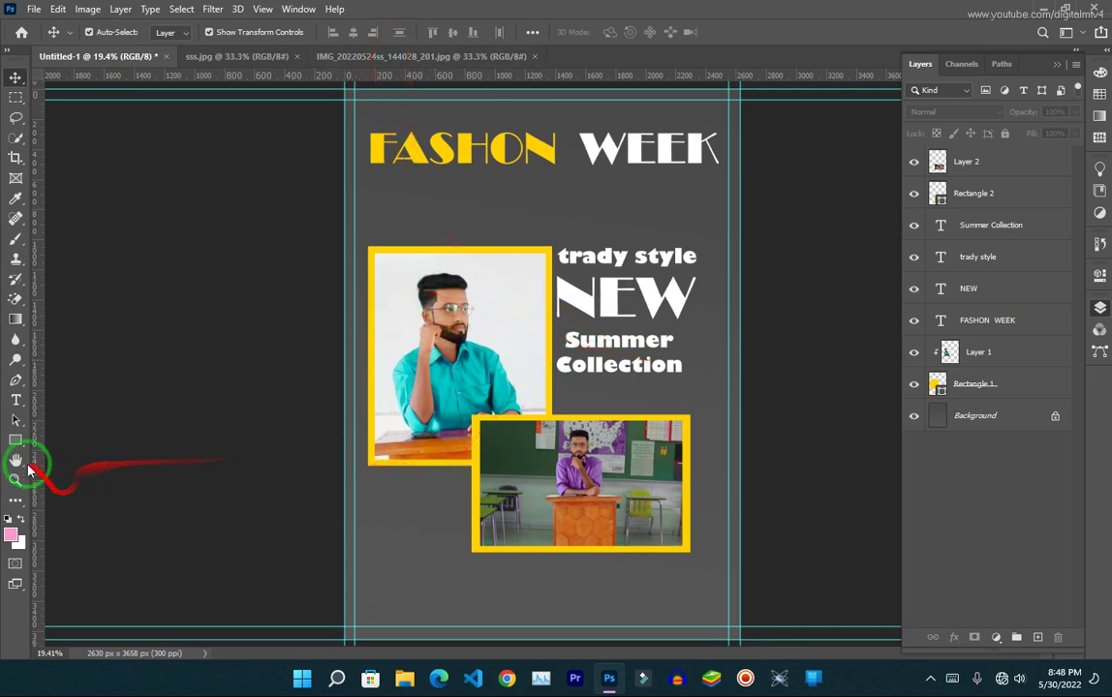
left_click(506, 165)
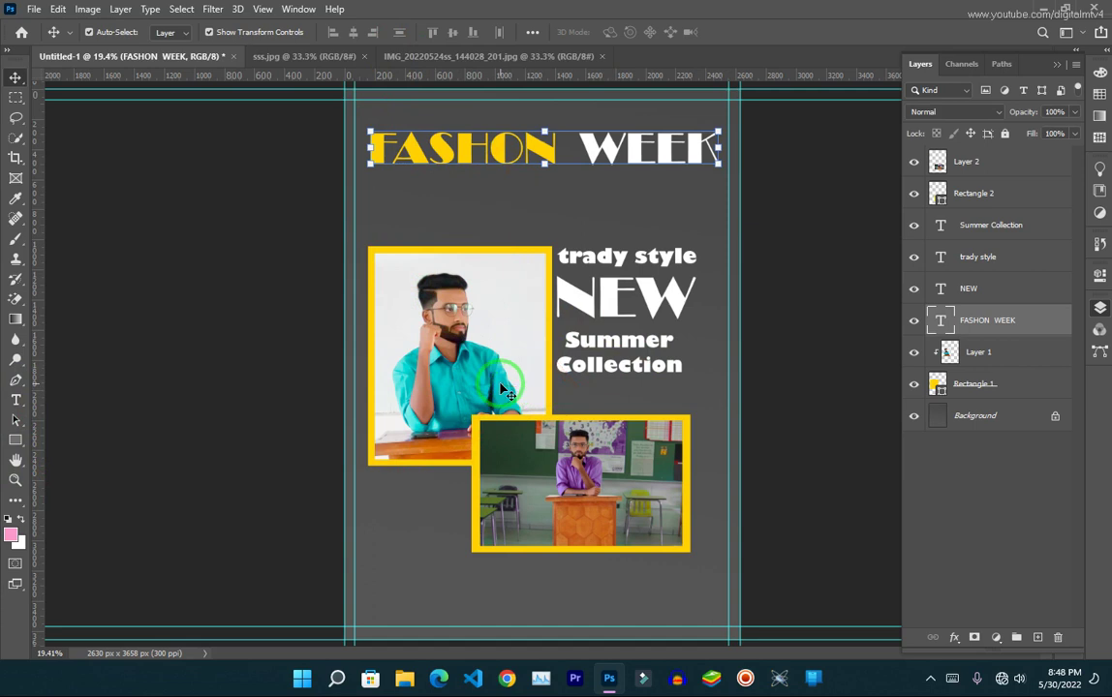
mouse_move(608, 155)
left_mouse_down()
mouse_move(472, 587)
mouse_move(587, 597)
left_mouse_up()
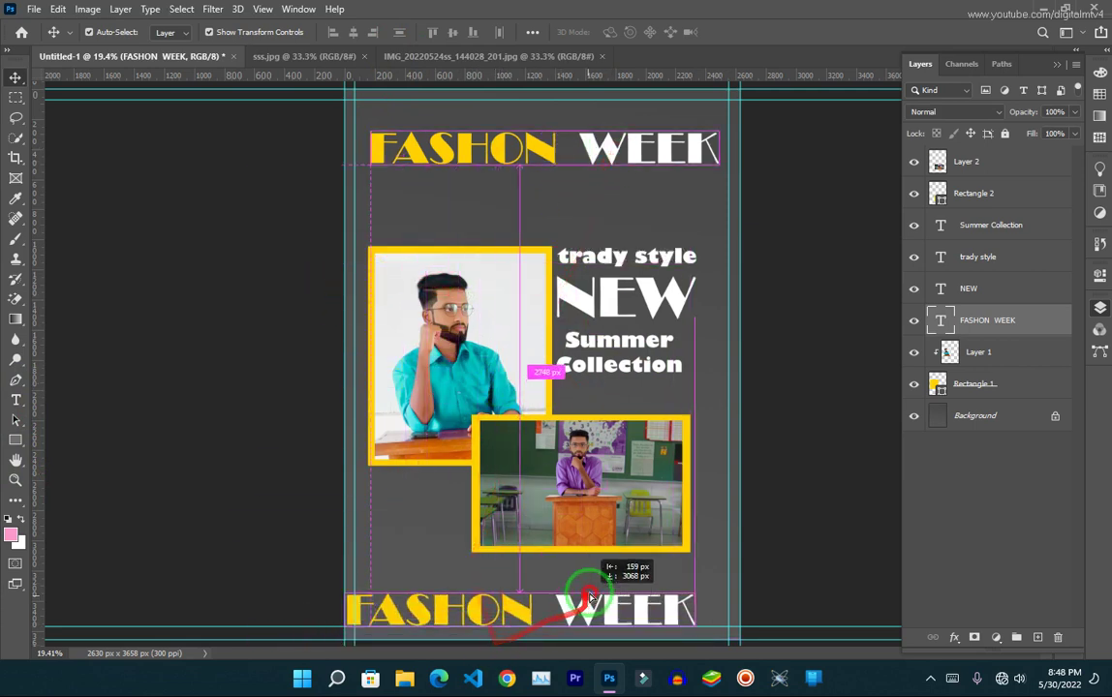
- Clear all the words from the bottom 'FASHION WEEK copy' headline with the Type tool
left_click(15, 400)
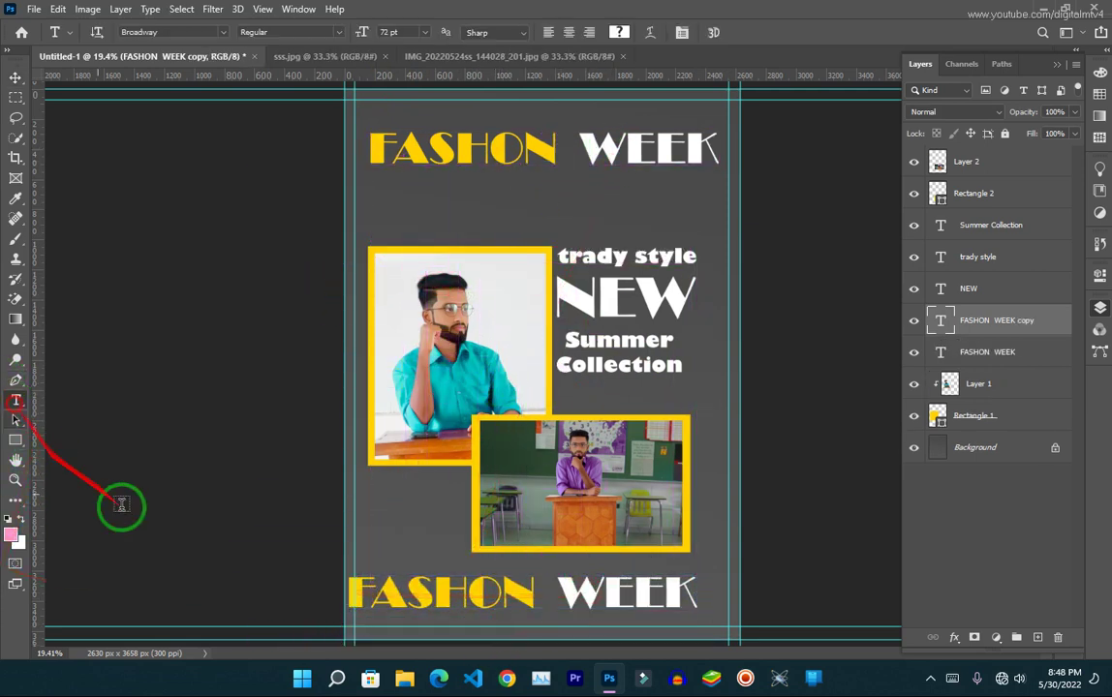
left_click(428, 594)
key("ctrl+a")
key("BackSpace")
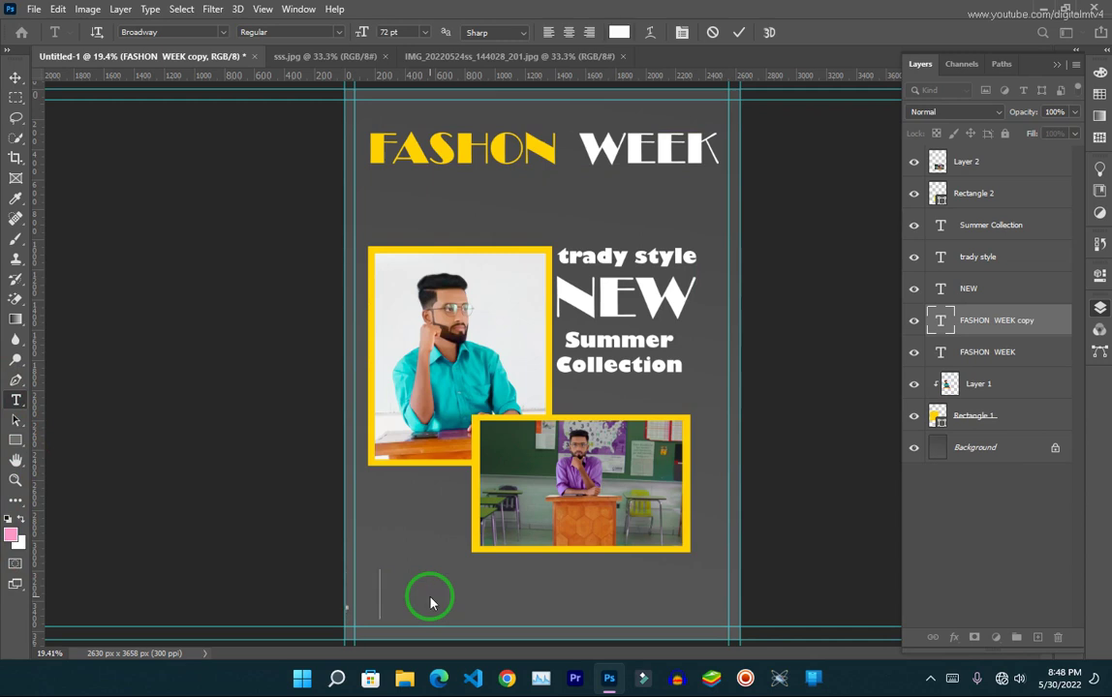
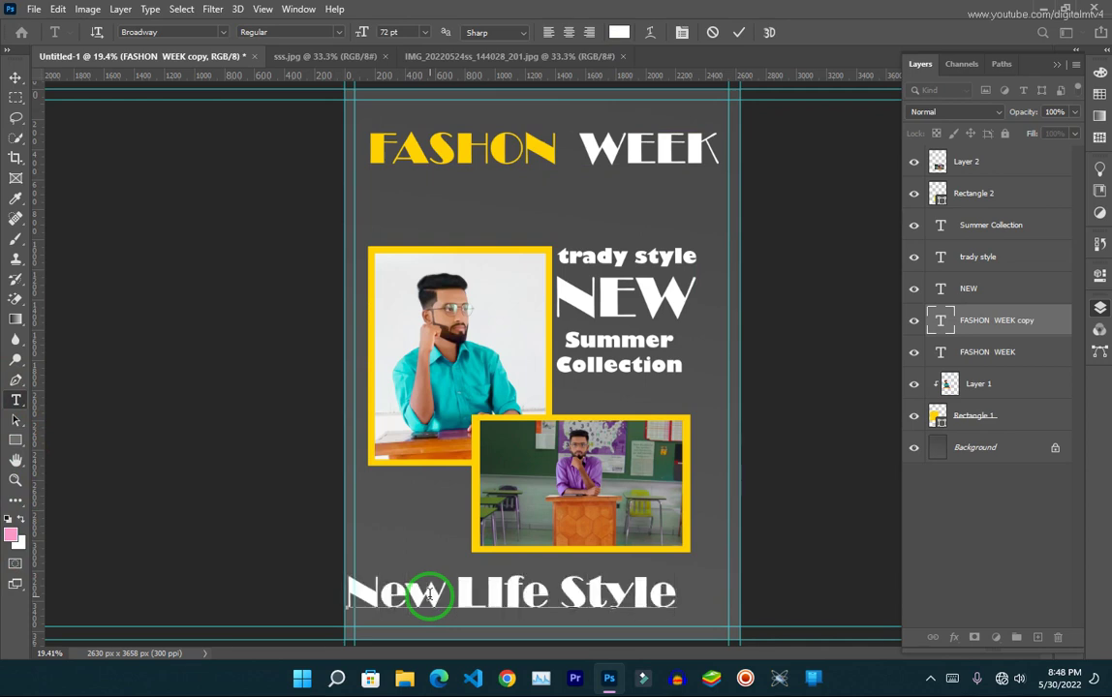
- Select all of the New LIfe Style text and reduce its size from 72 pt to 32 pt
key("ctrl+a")
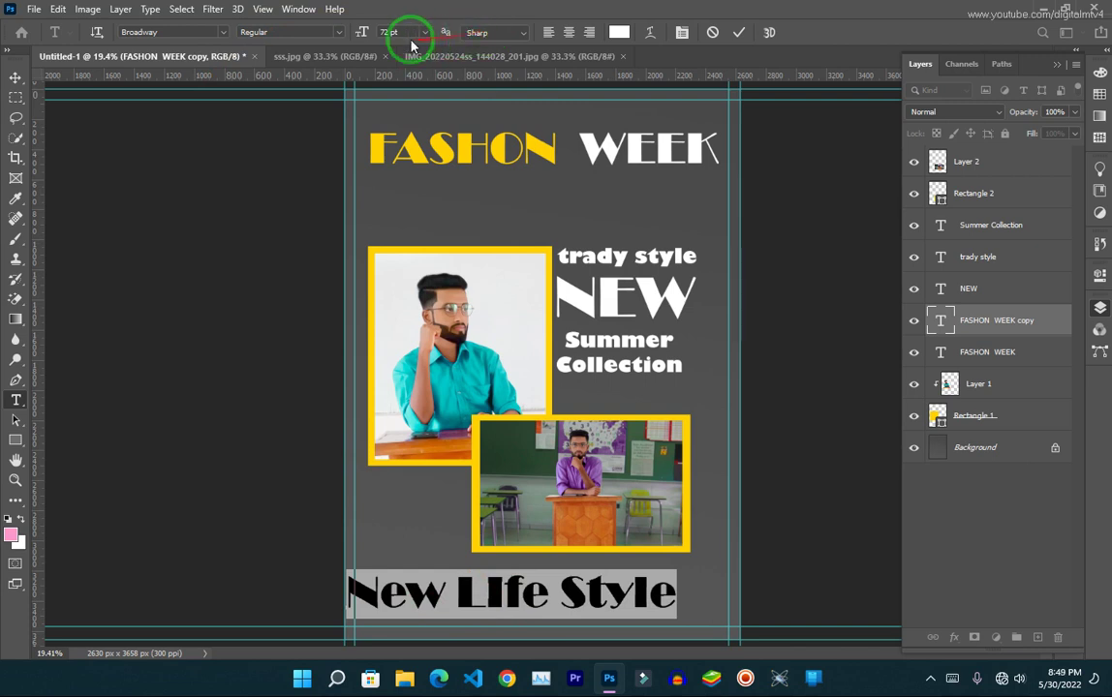
scroll(400, 32, "down", 6)
scroll(397, 48, "down", 8)
scroll(397, 73, "down", 5)
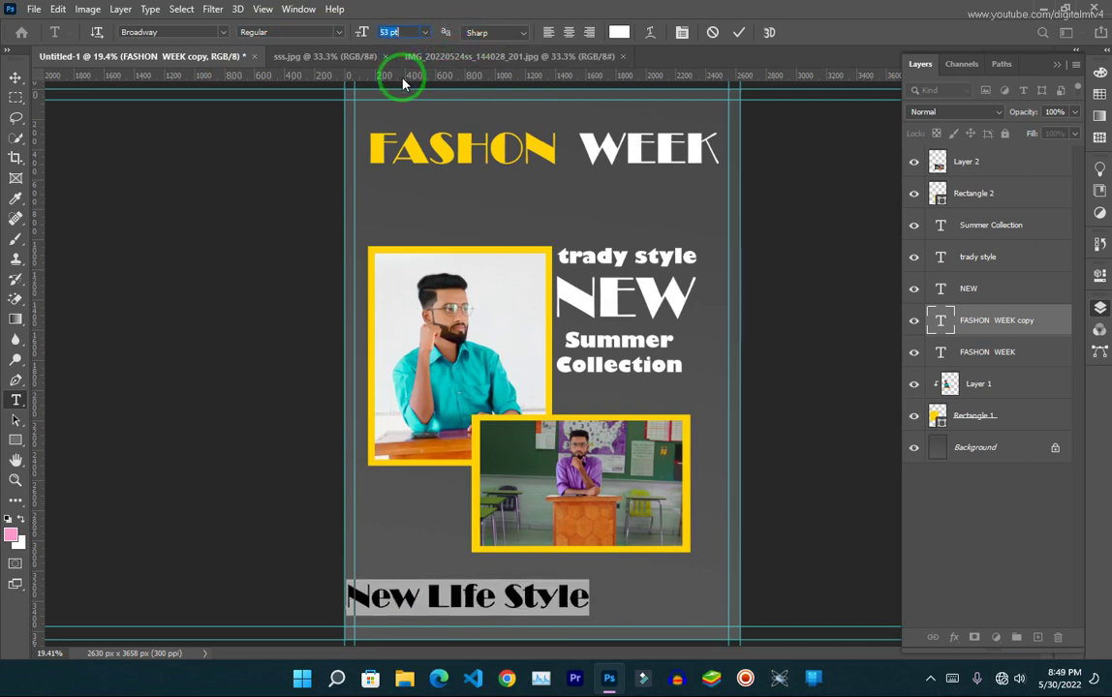
scroll(397, 77, "down", 3)
scroll(389, 347, "down", 3)
scroll(233, 139, "down", 3)
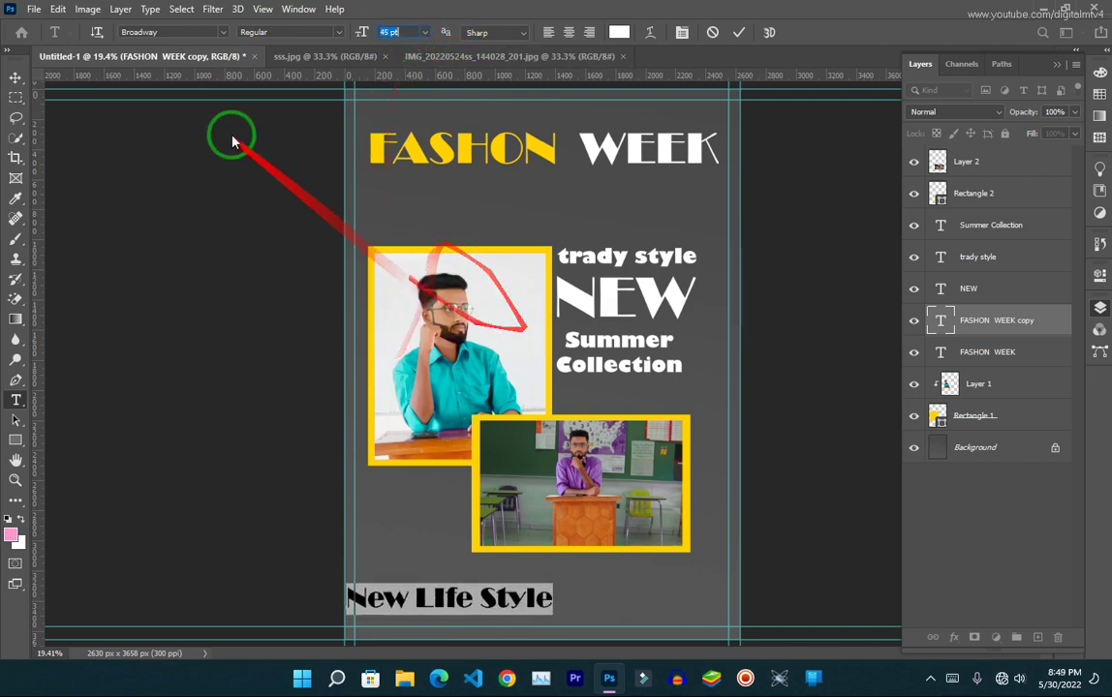
scroll(540, 504, "down", 2)
scroll(484, 446, "down", 3)
scroll(387, 358, "down", 5)
scroll(194, 194, "down", 2)
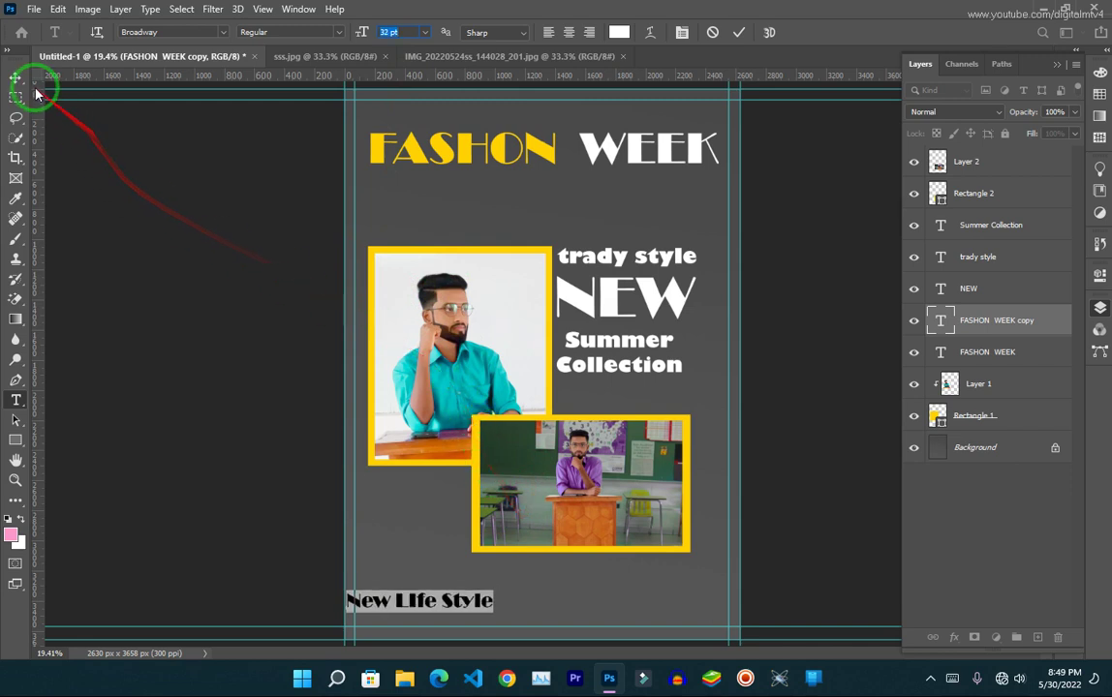
- Select the classroom photo with its frame and nudge it right
left_click(25, 85)
left_click_drag(384, 476, 603, 525)
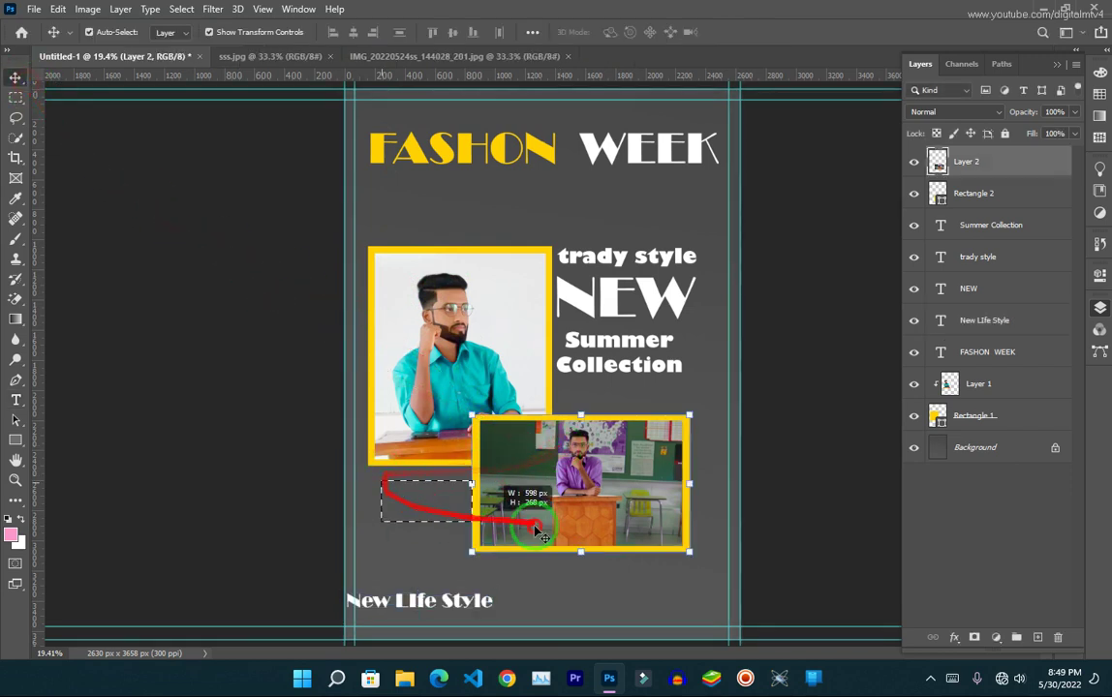
key("shift+Right")
key("shift+Right")
key("shift+Right")
key("shift+Right")
key("shift+Right")
key("shift+Right")
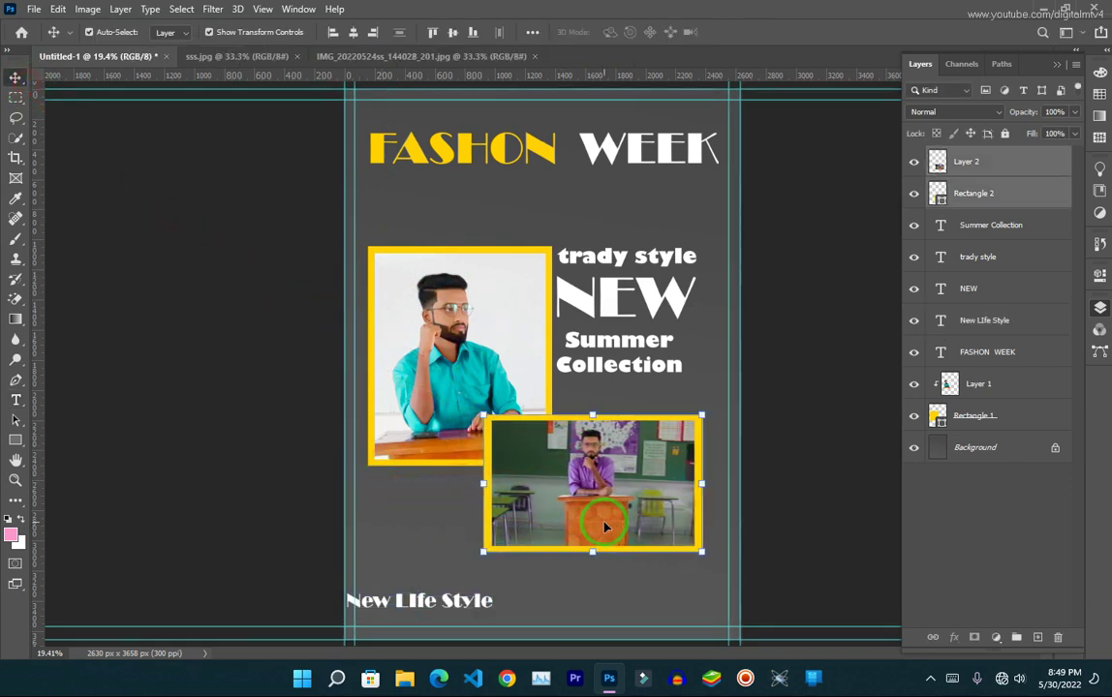
key("shift+Right")
key("shift+Right")
key("shift+Right")
key("shift+Right")
key("shift+Right")
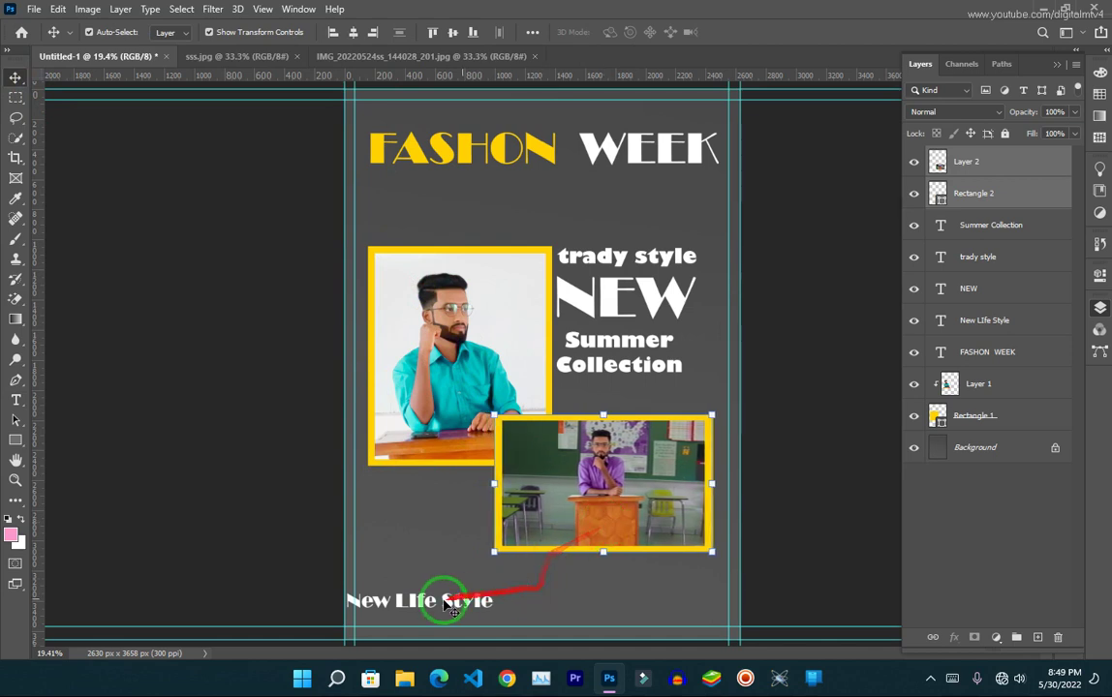
- Move New LIfe Style up beside the classroom photo and fine-tune both positions
left_click_drag(451, 598, 462, 504)
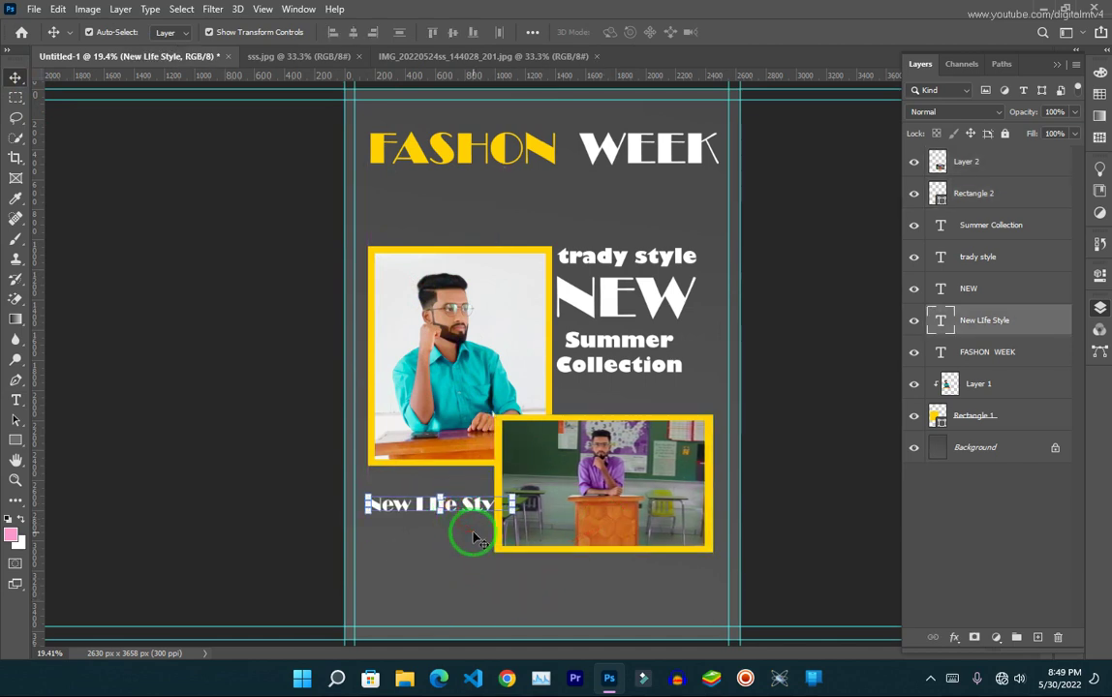
left_click_drag(608, 505, 631, 498)
scroll(475, 524, "up", 2)
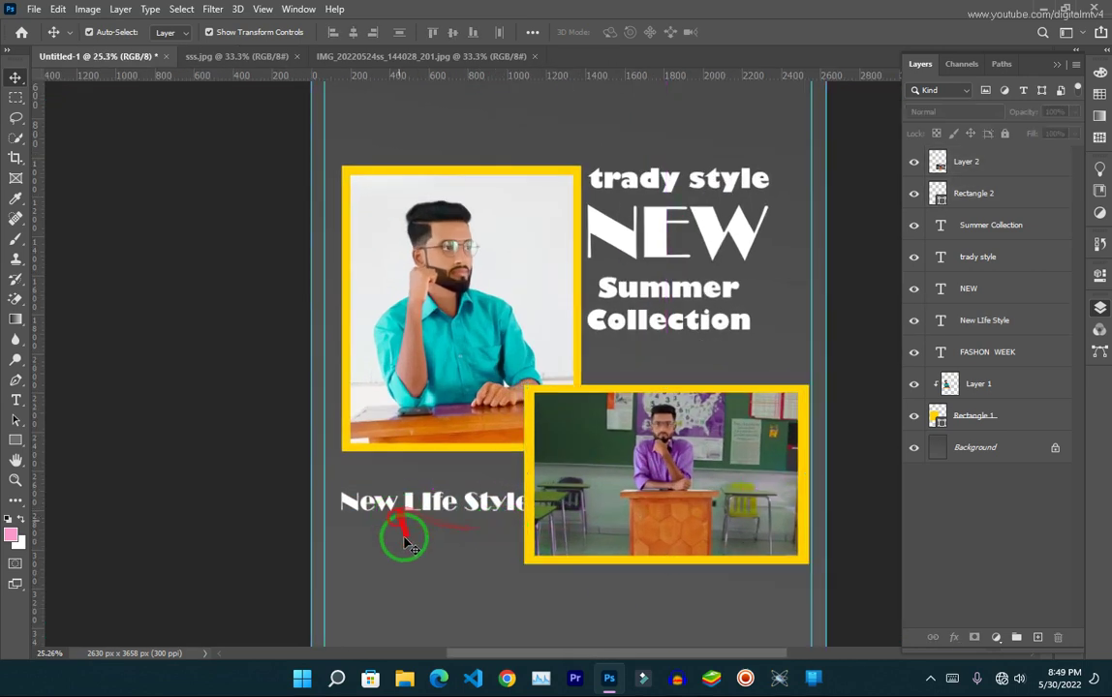
left_click(381, 484)
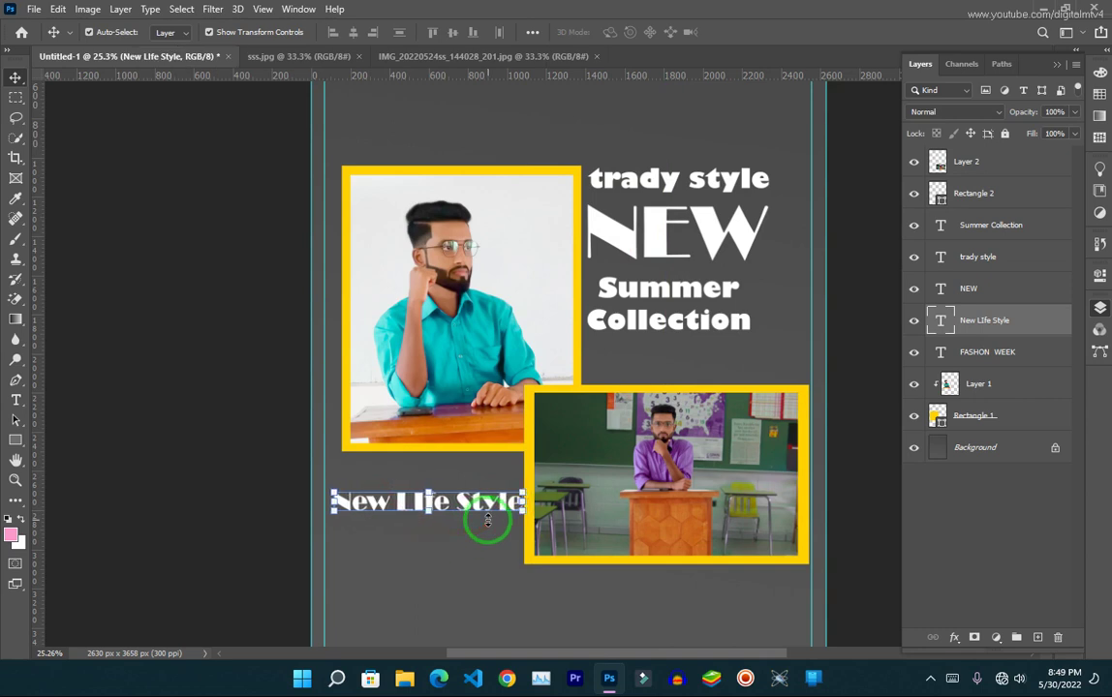
left_click_drag(487, 520, 488, 523)
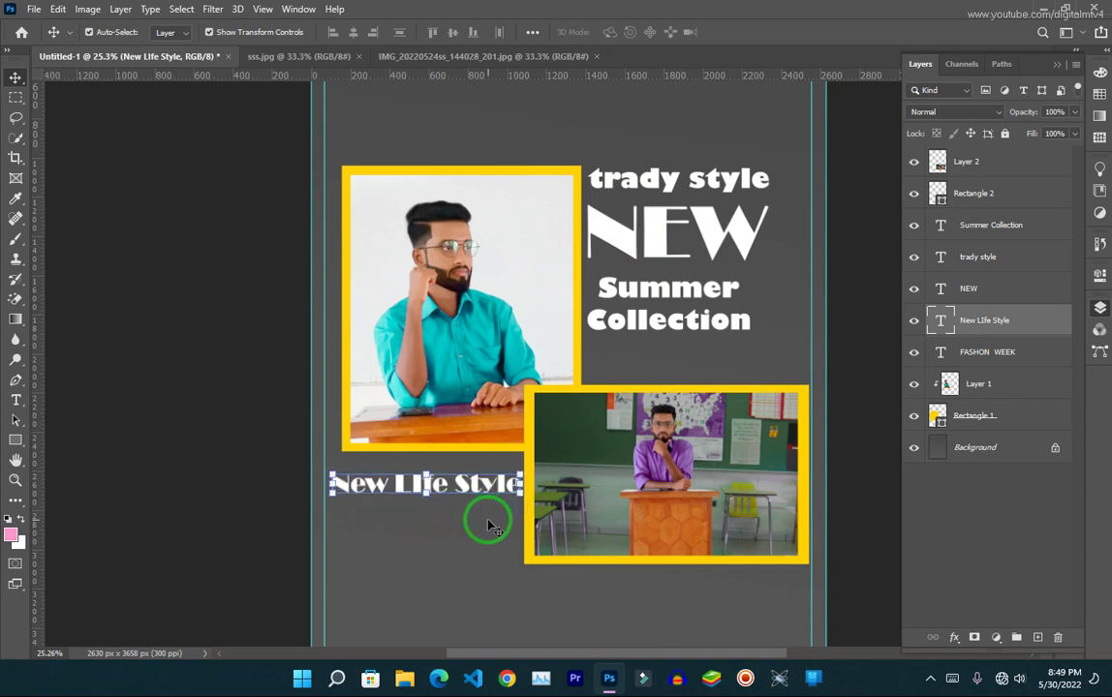
scroll(523, 479, "down", 2)
scroll(474, 473, "down", 1)
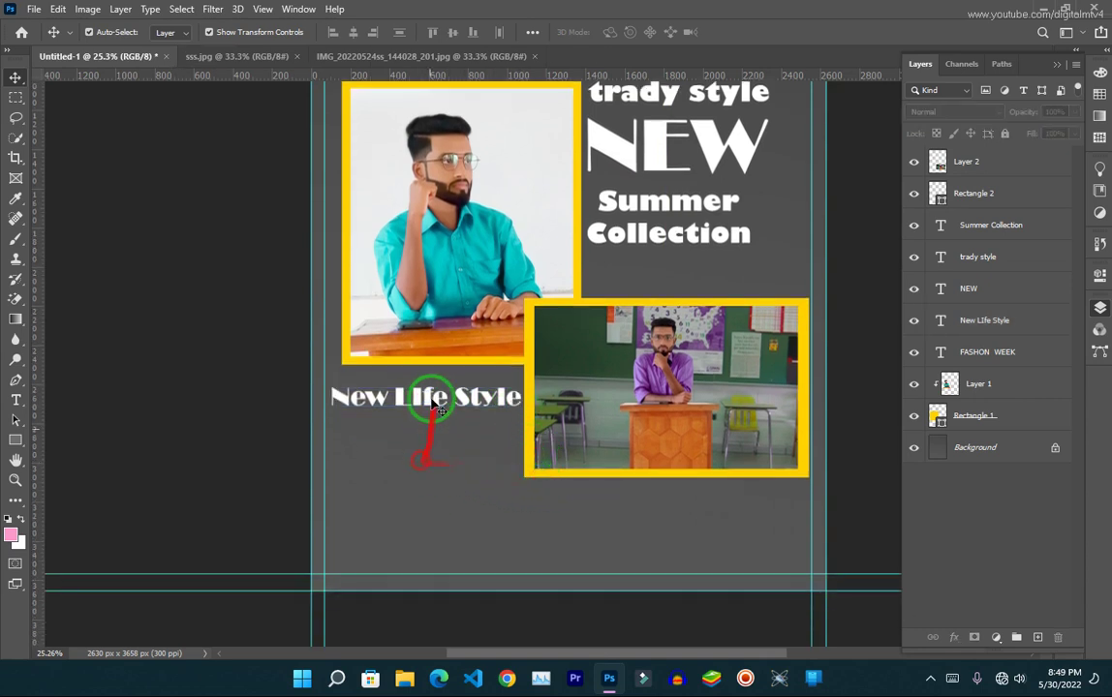
- Duplicate the New LIfe Style line below itself and retype the copy as 'New Look'
left_click_drag(449, 457, 387, 465)
left_click(16, 400)
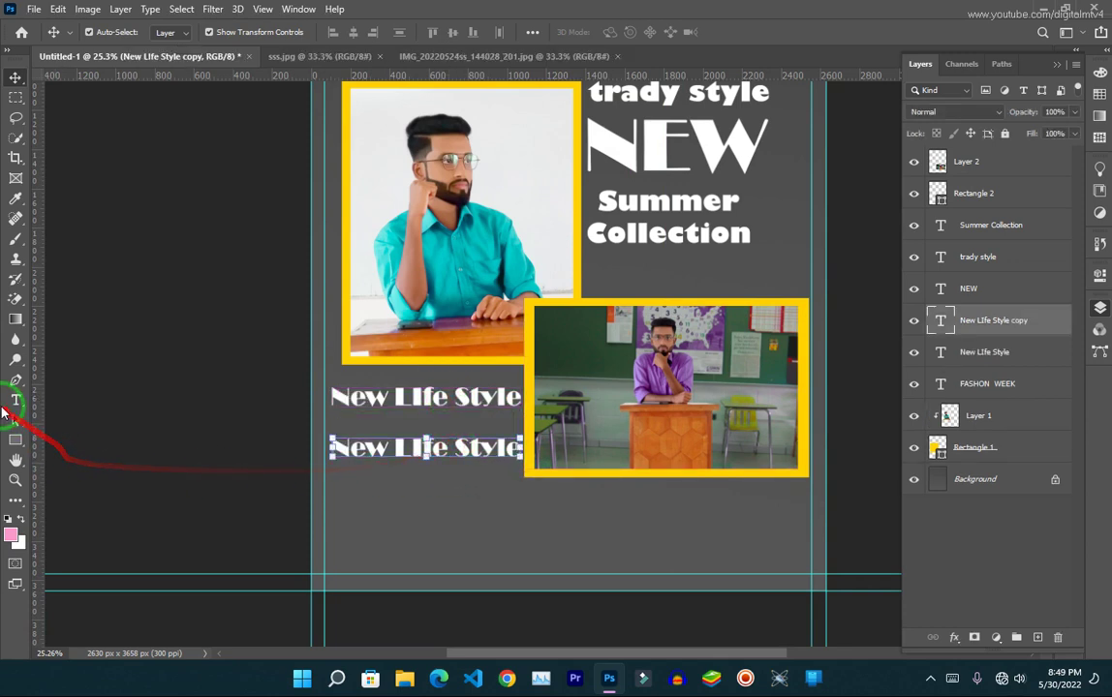
triple_click(408, 447)
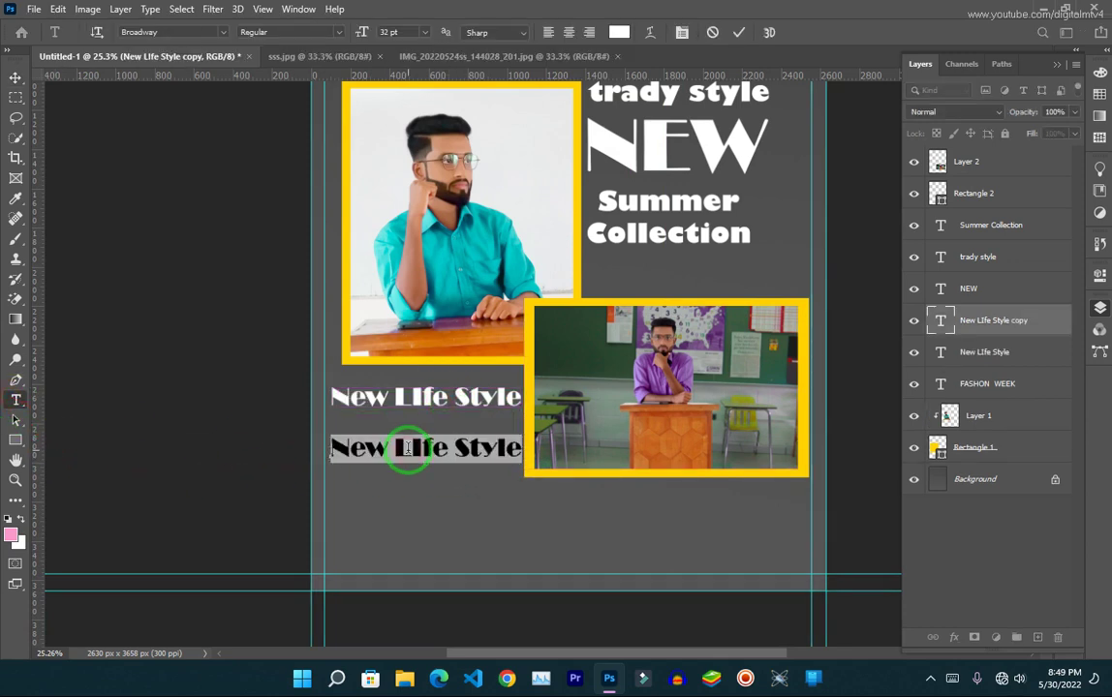
type("New Look")
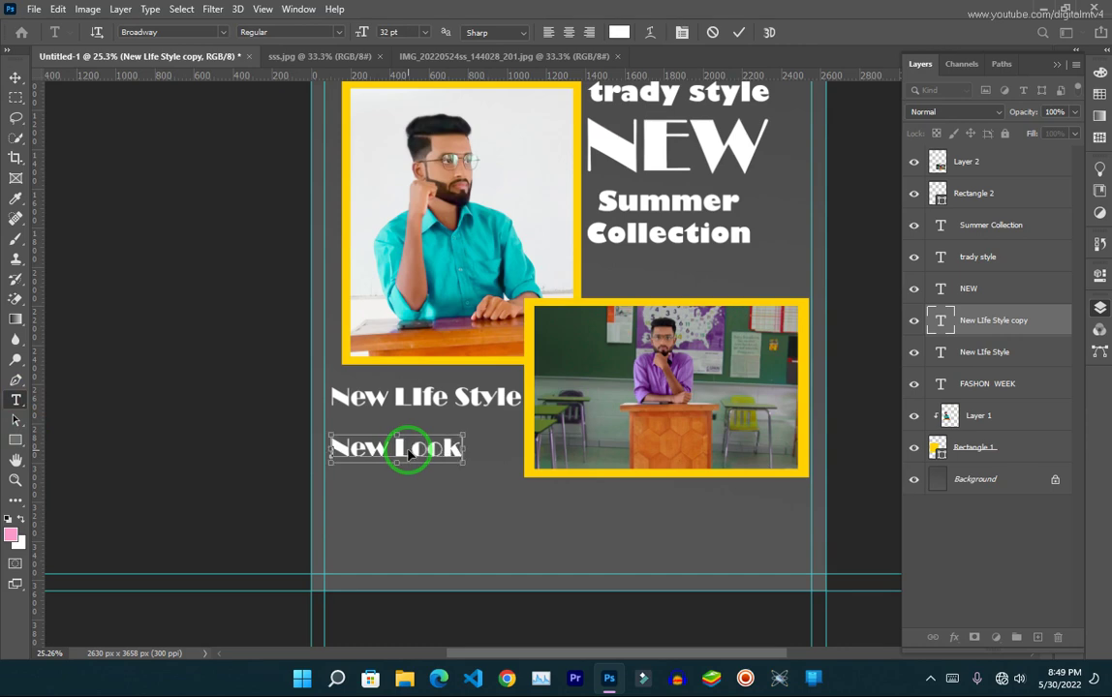
- Colour the New Look text with the photo frames' yellow (ffd200)
key("ctrl+a")
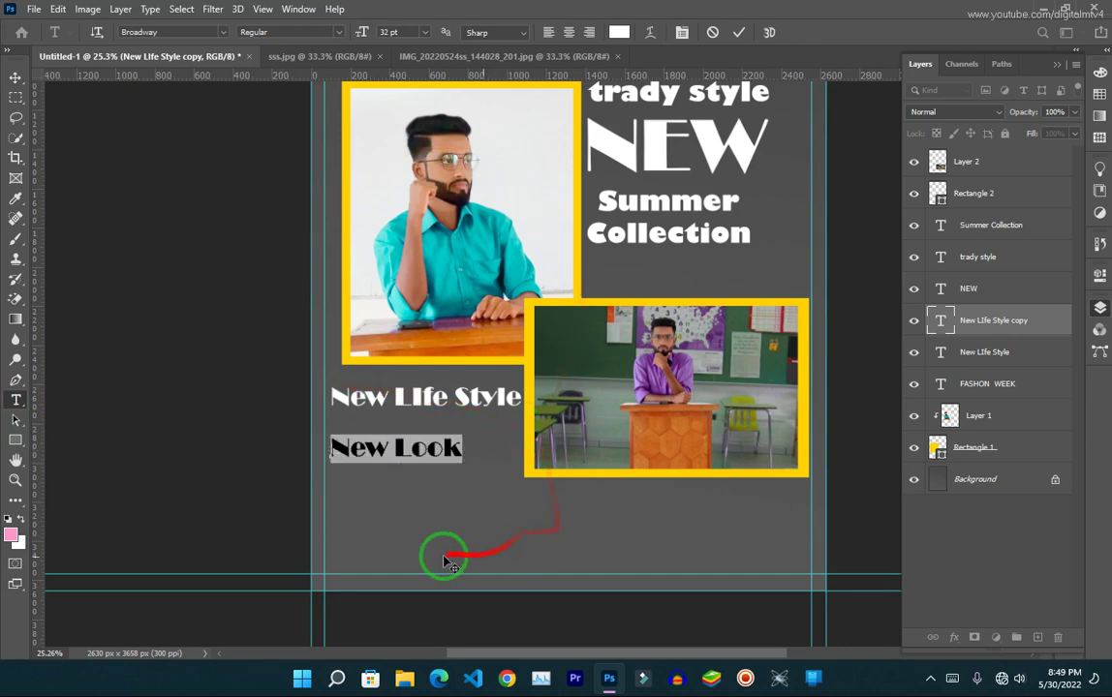
left_click(619, 32)
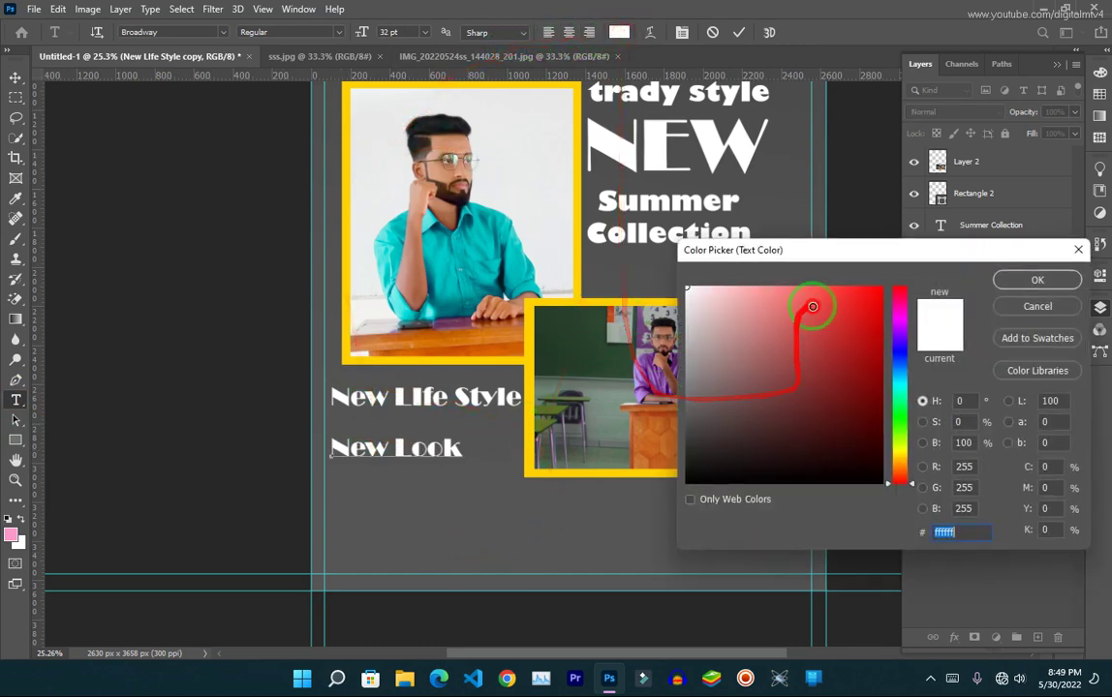
left_click_drag(808, 298, 770, 298)
left_click(576, 255)
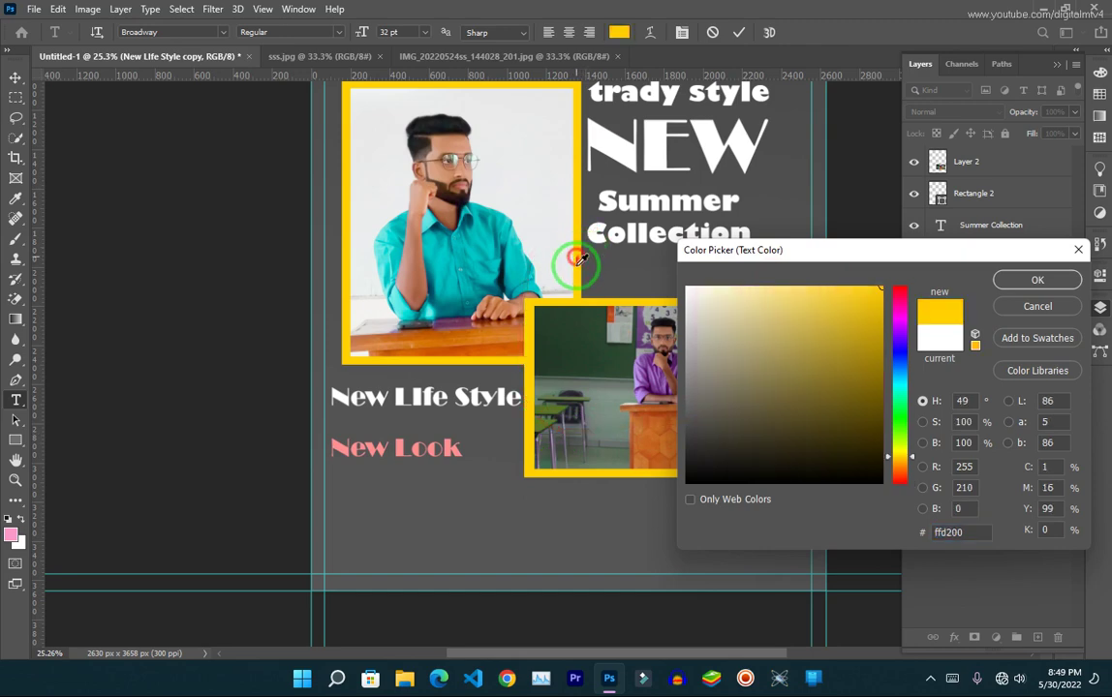
left_click(1027, 282)
- Place New Look just under New LIfe Style and scale it to about 112%
left_click(16, 77)
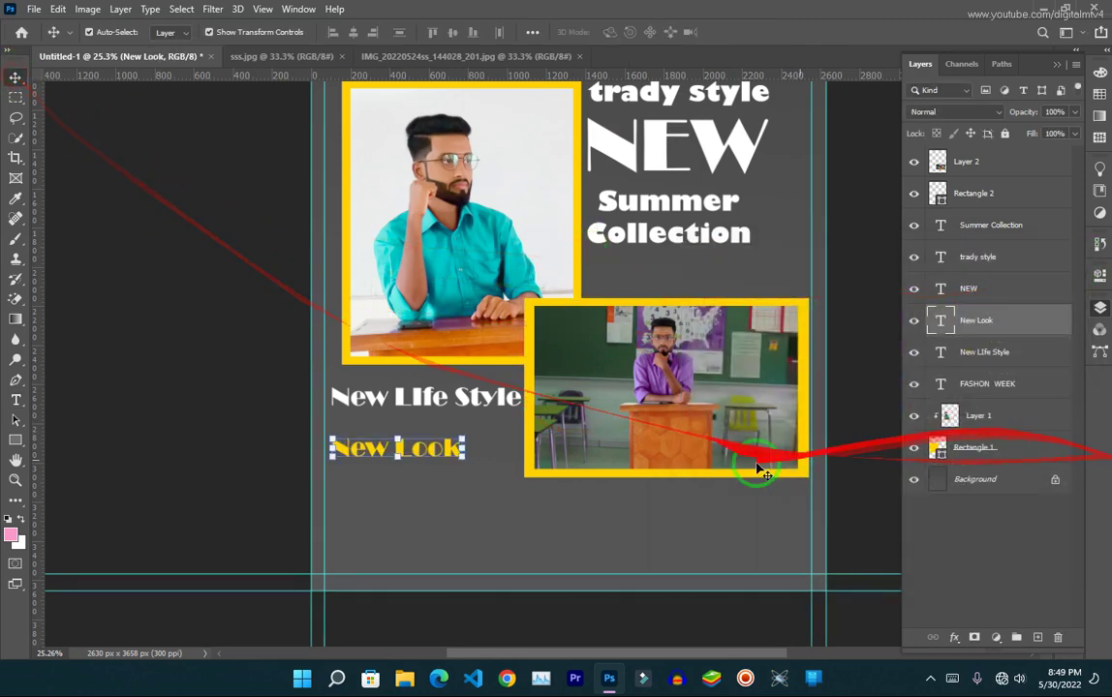
mouse_move(426, 448)
left_mouse_down()
mouse_move(450, 432)
mouse_move(439, 434)
left_mouse_up()
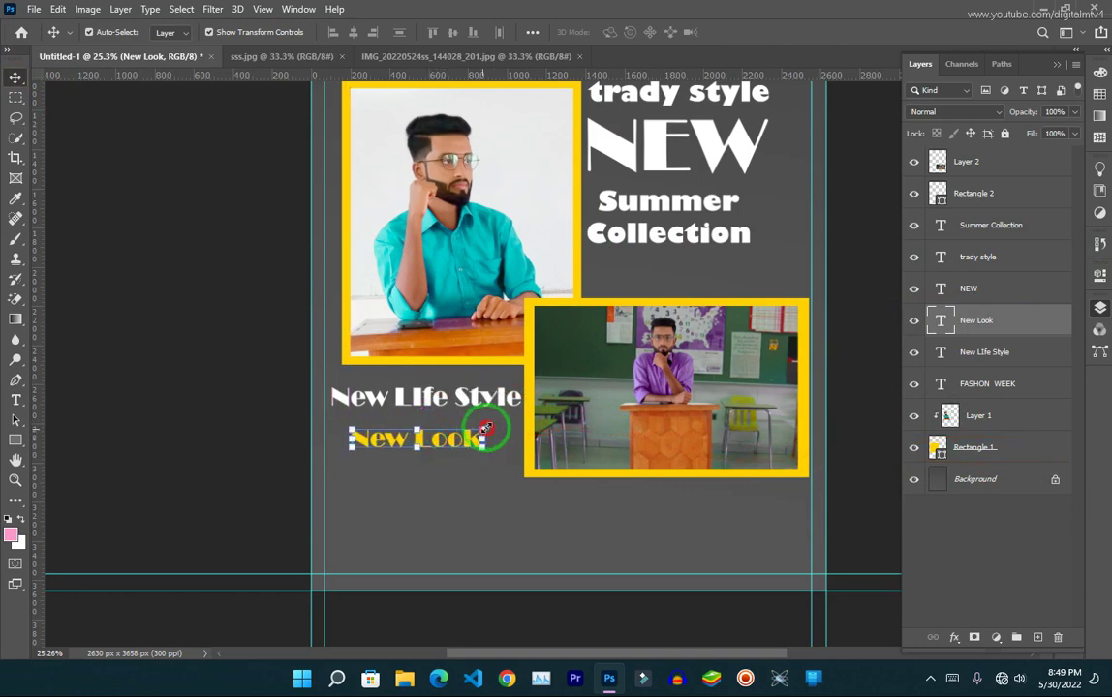
left_click_drag(485, 429, 491, 424)
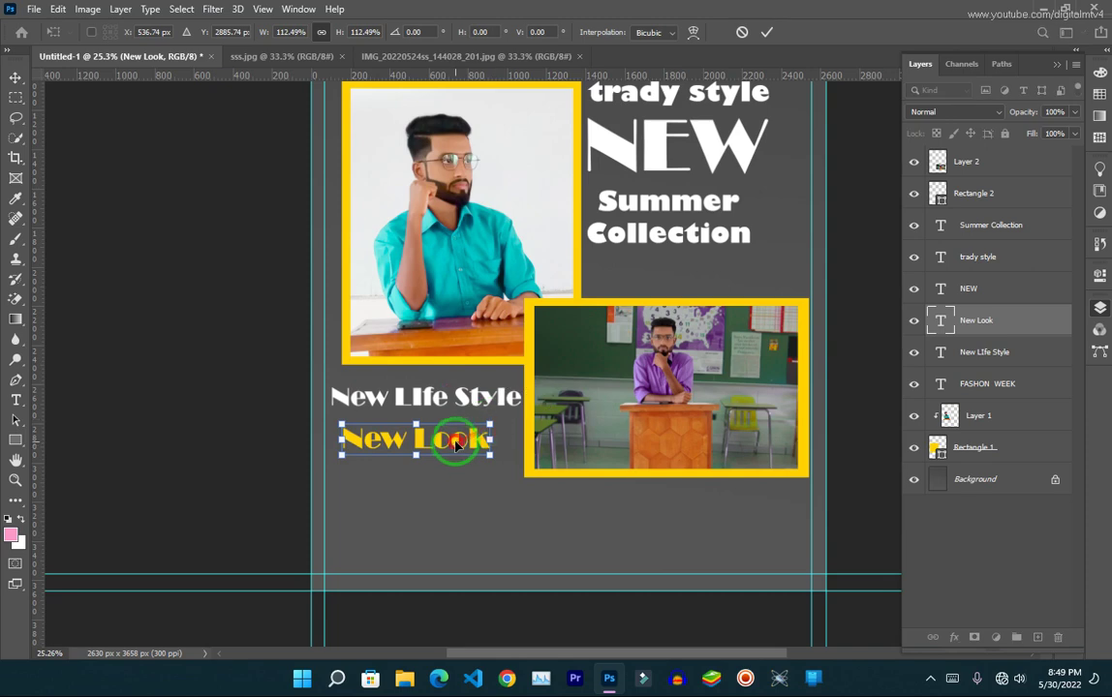
- Apply the 112% resize of the New Look text
key("Return")
scroll(559, 302, "up", 3)
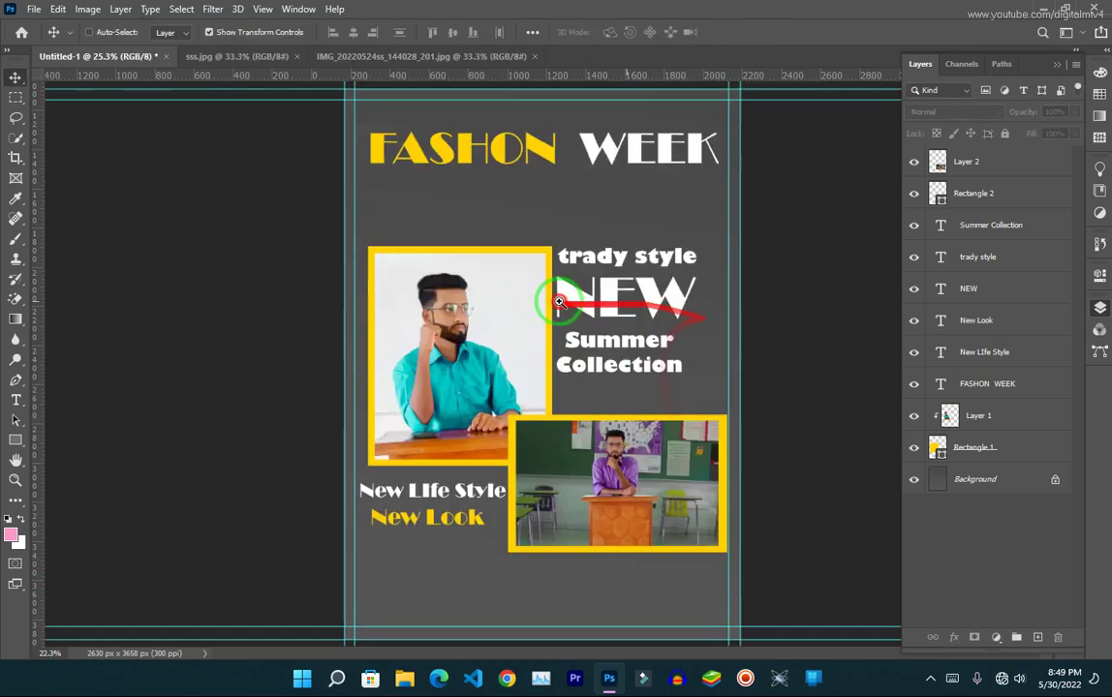
scroll(559, 302, "down", 4)
scroll(595, 352, "up", 2)
scroll(603, 384, "up", 1)
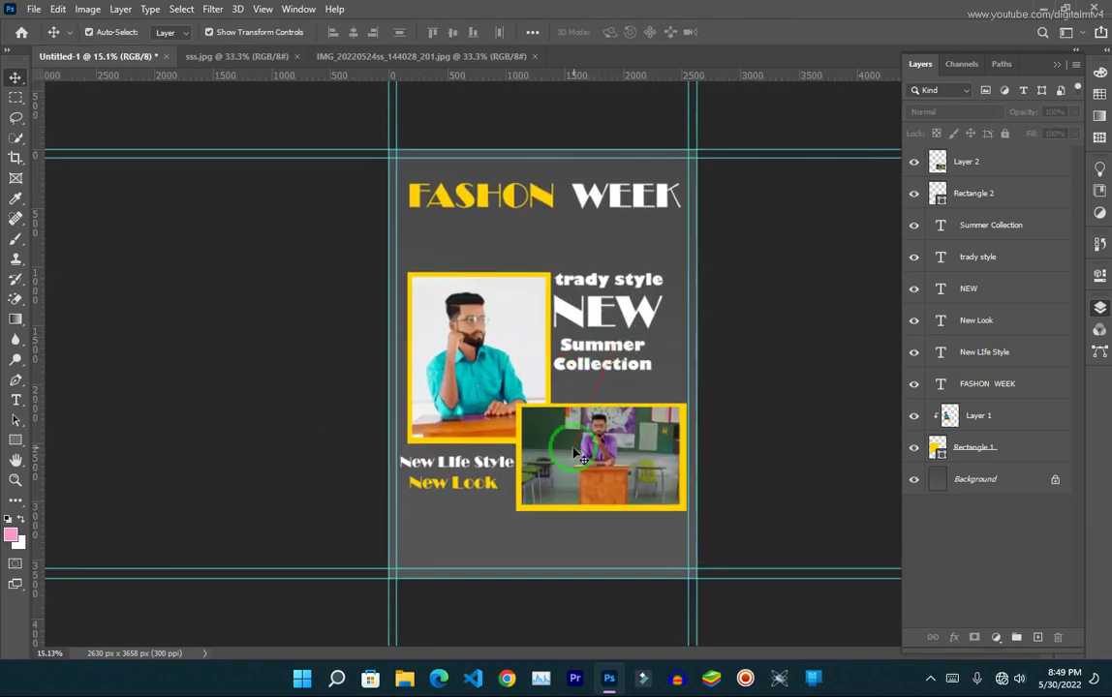
scroll(560, 404, "up", 2)
scroll(571, 407, "down", 2)
scroll(583, 418, "up", 1)
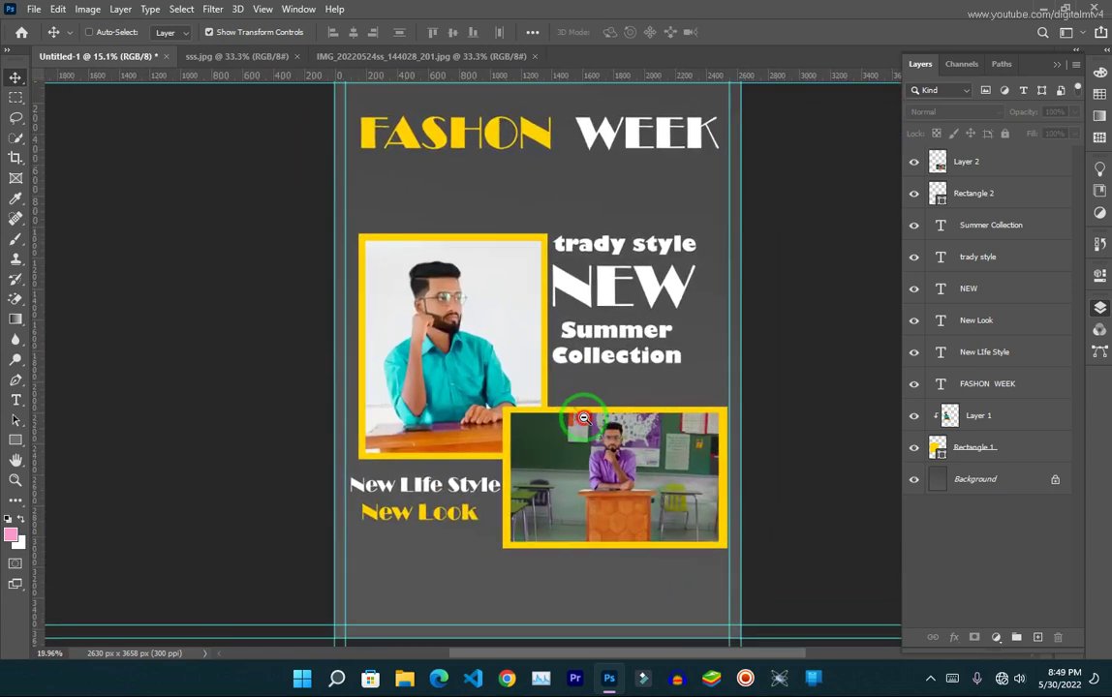
key("ctrl")
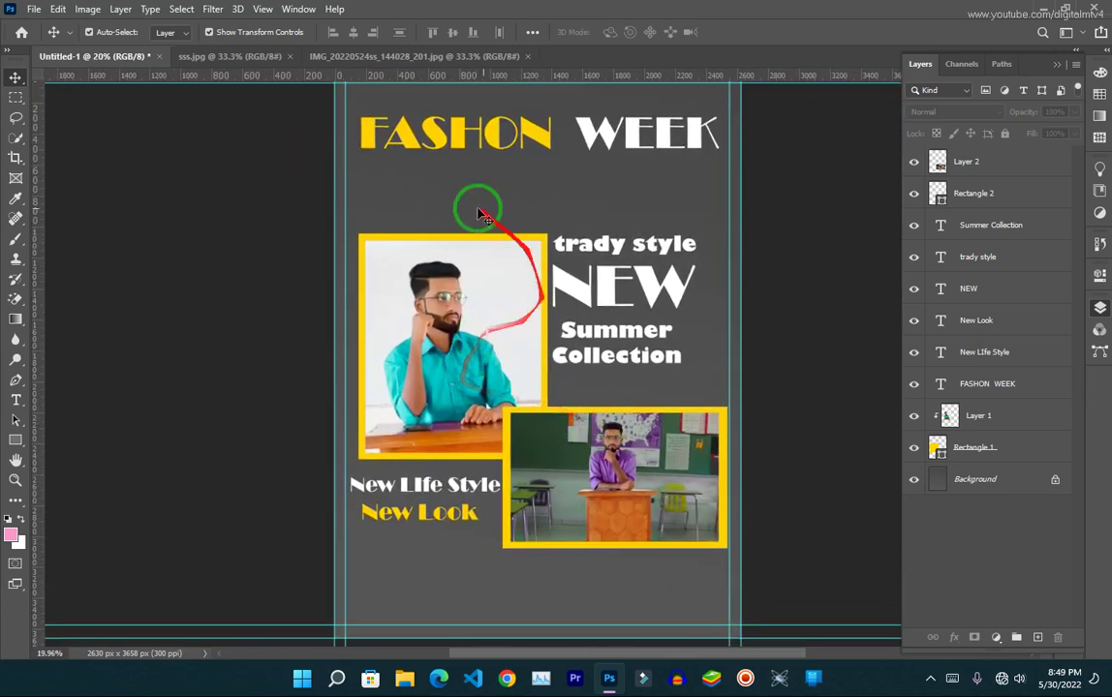
scroll(290, 453, "down", 1)
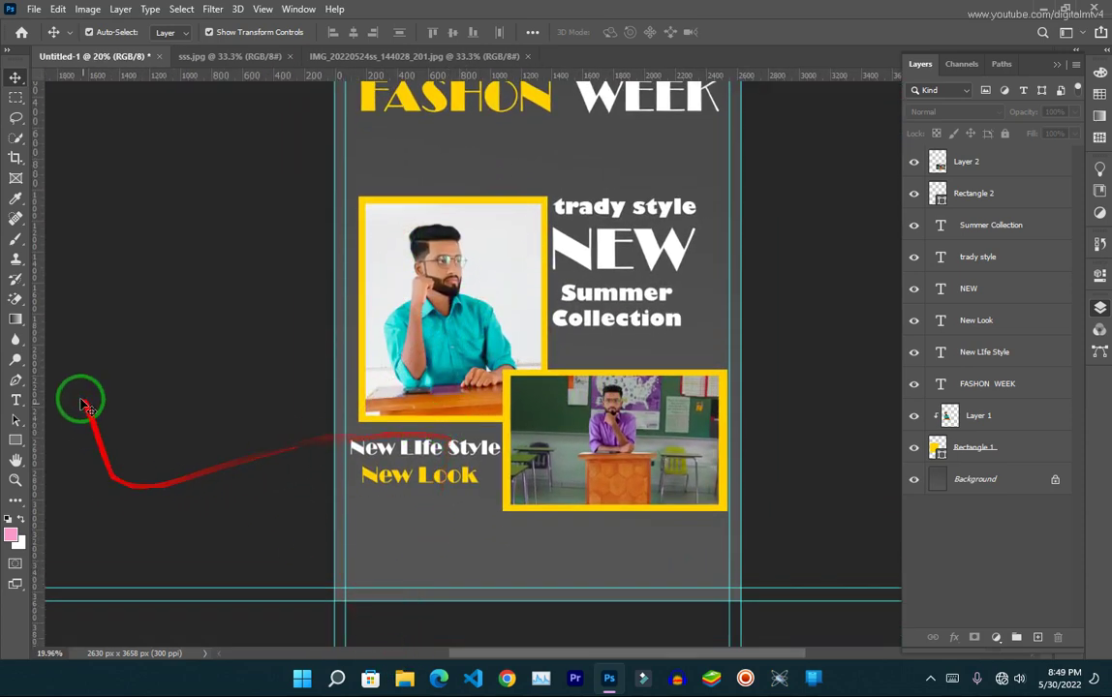
- Type '50%' below New Look and scale it up to about 123%
left_click(16, 400)
left_click(424, 529)
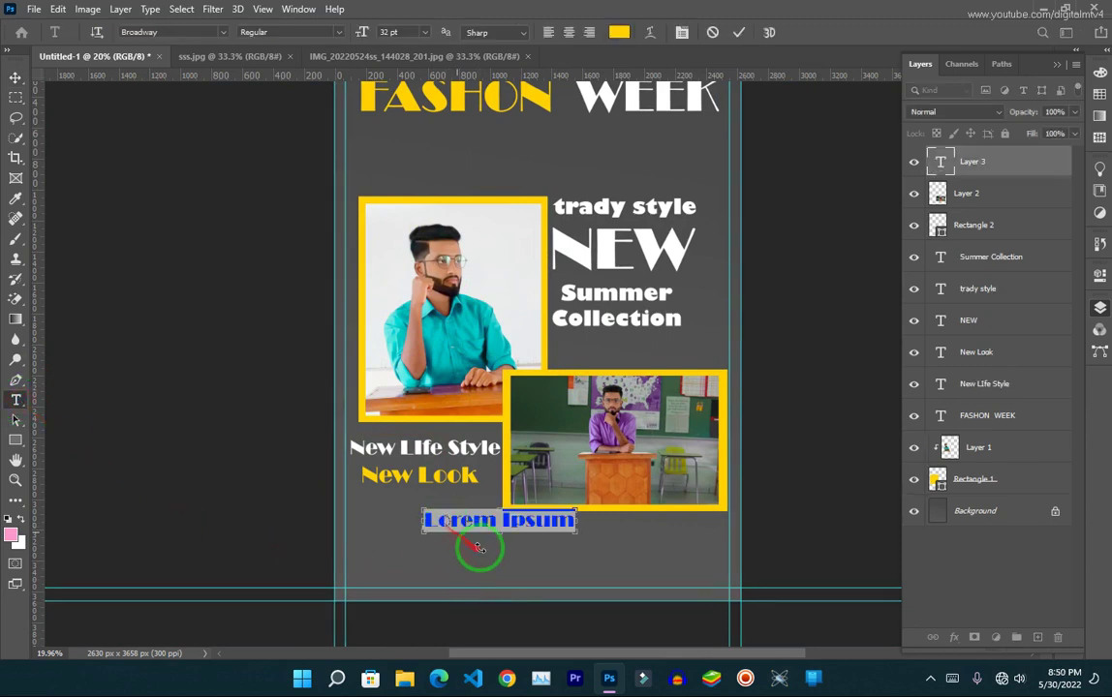
type("50")
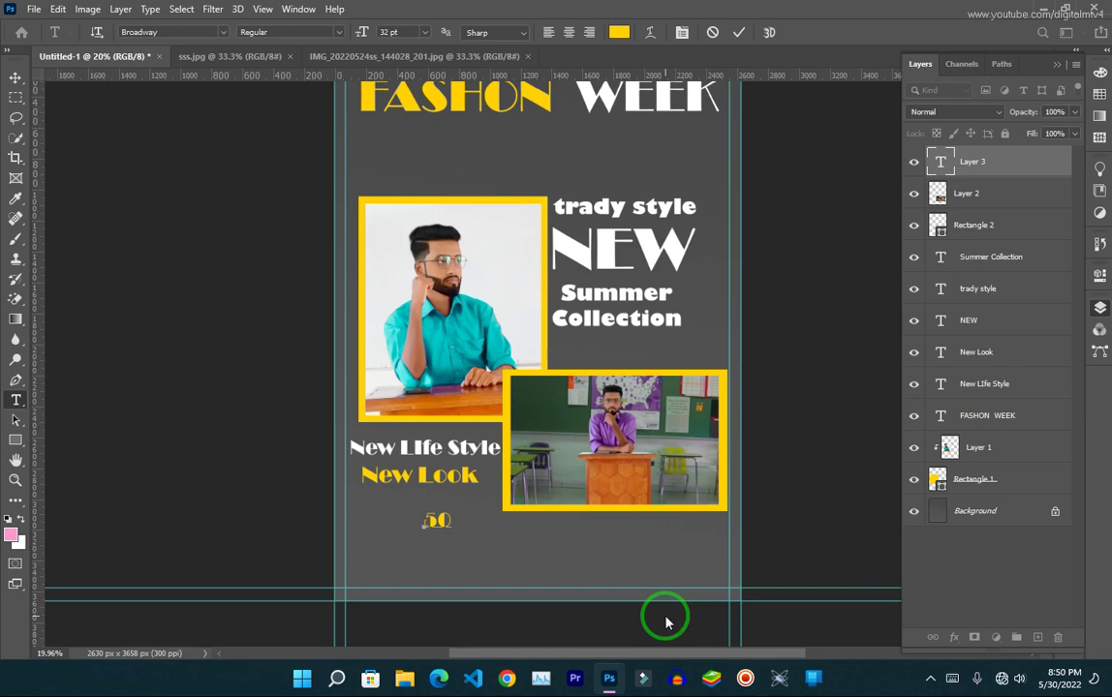
left_click(15, 77)
key("ctrl+t")
mouse_move(504, 489)
left_mouse_down()
mouse_move(482, 531)
mouse_move(455, 513)
left_mouse_up()
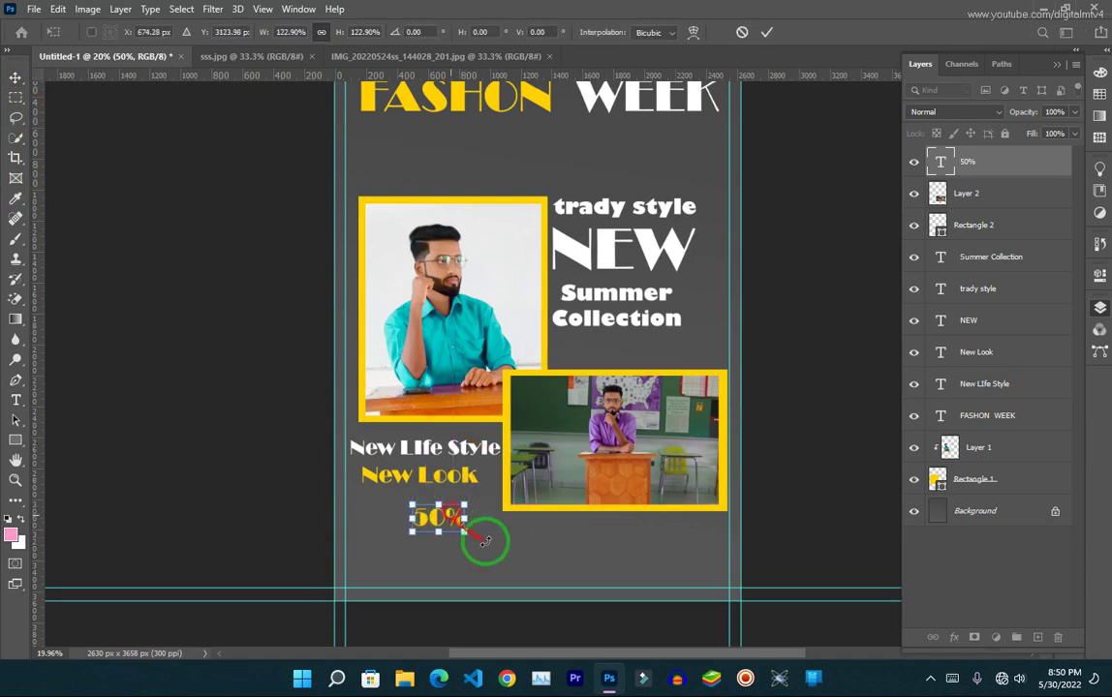
- Apply the 50% resize, duplicate New Look below it and retype the copy as 'OFF'
key("Return")
left_click(451, 485)
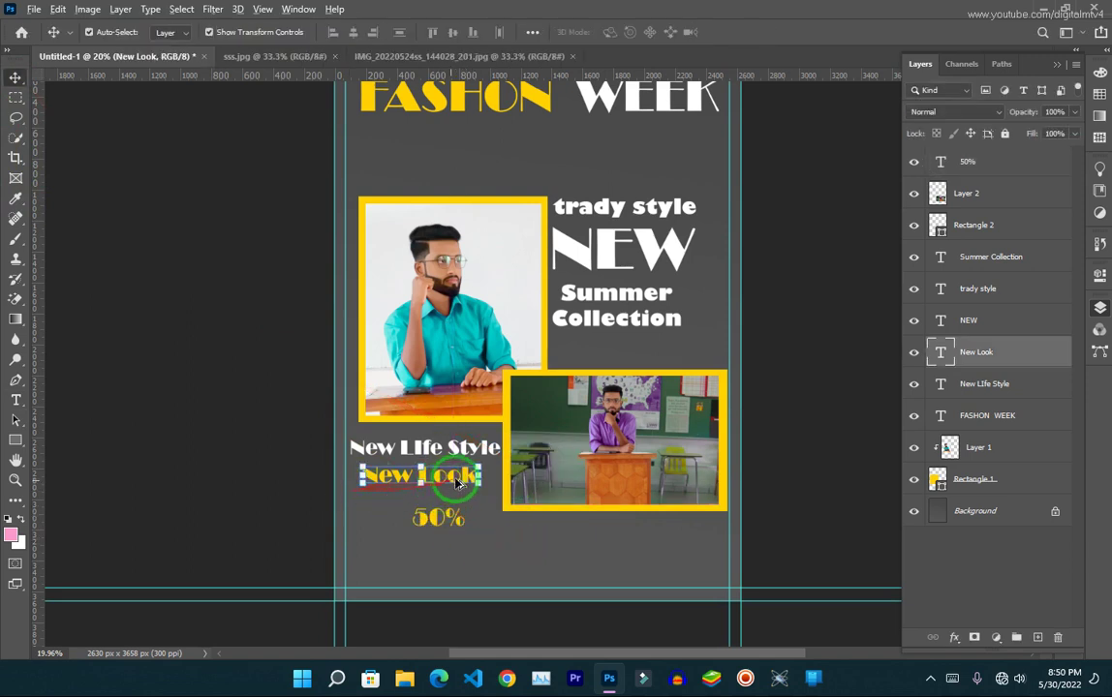
left_click_drag(457, 482, 602, 570)
left_click(15, 400)
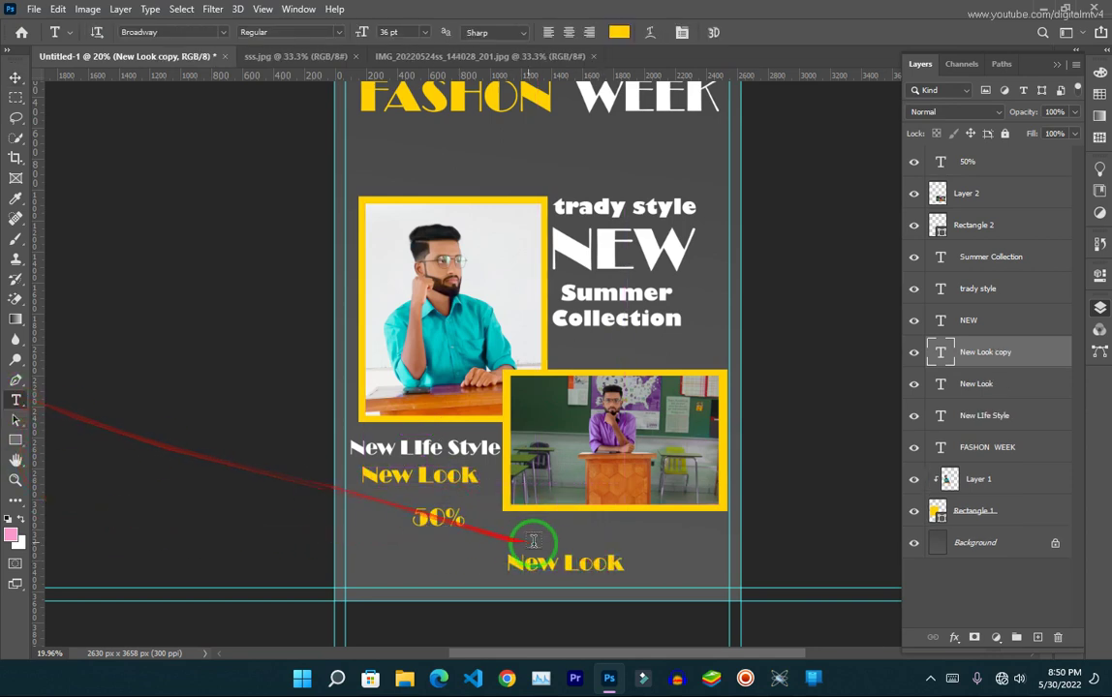
left_click(547, 563)
key("ctrl+a")
key("BackSpace")
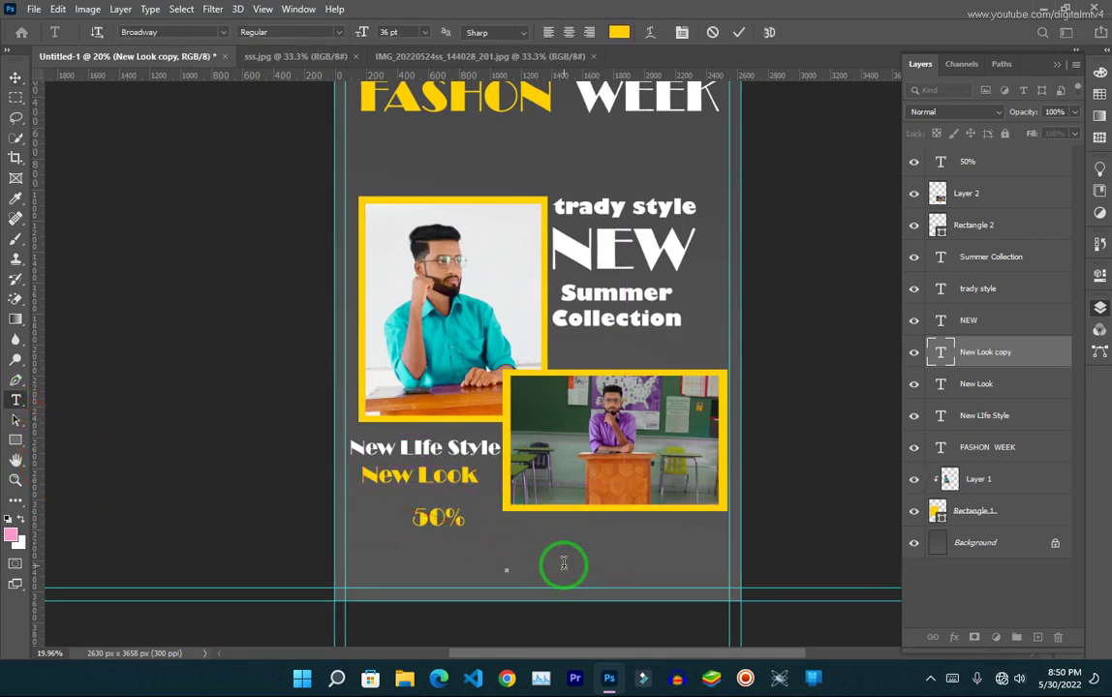
type("OFF")
- Make the OFF text red
key("ctrl+a")
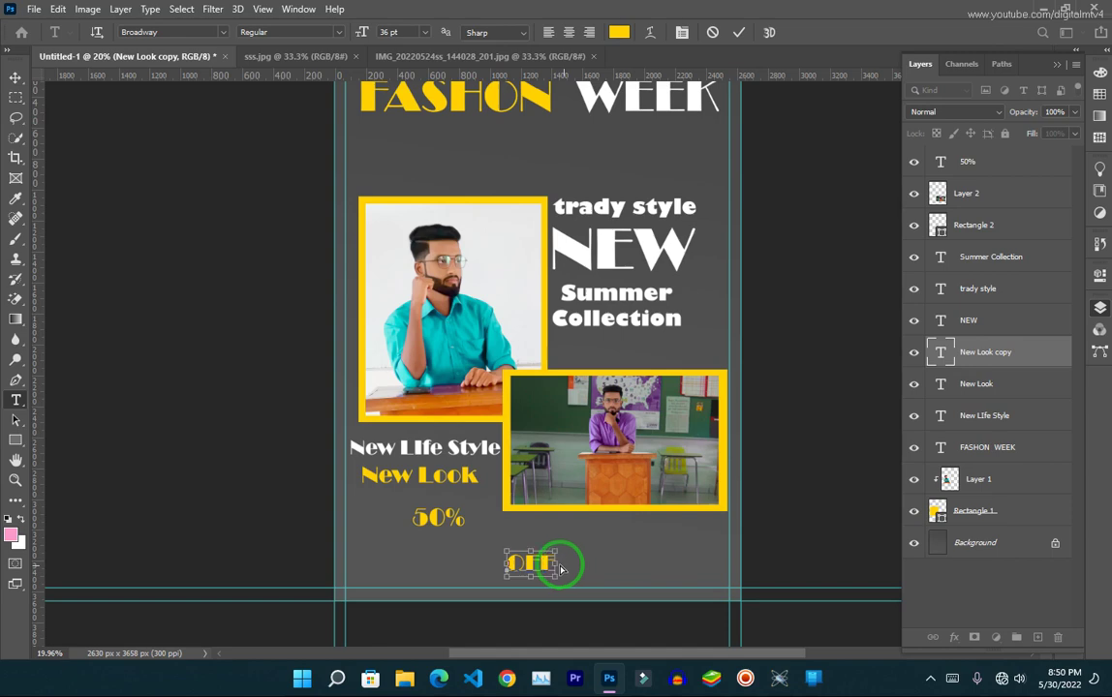
left_click(619, 32)
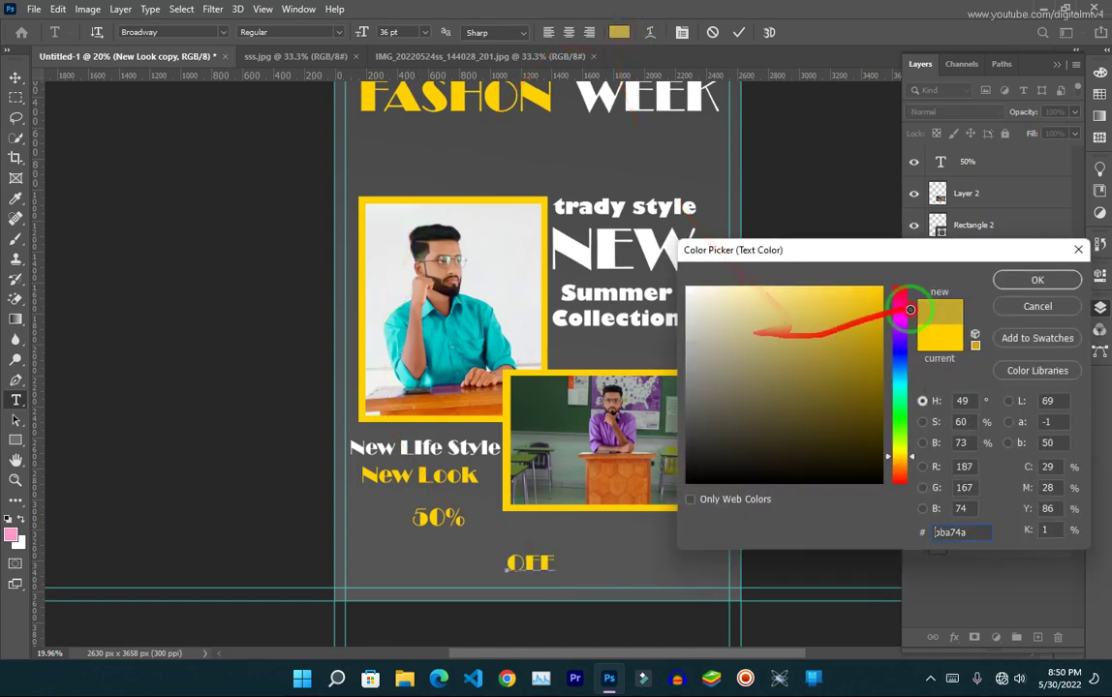
left_click(893, 291)
left_click(1037, 280)
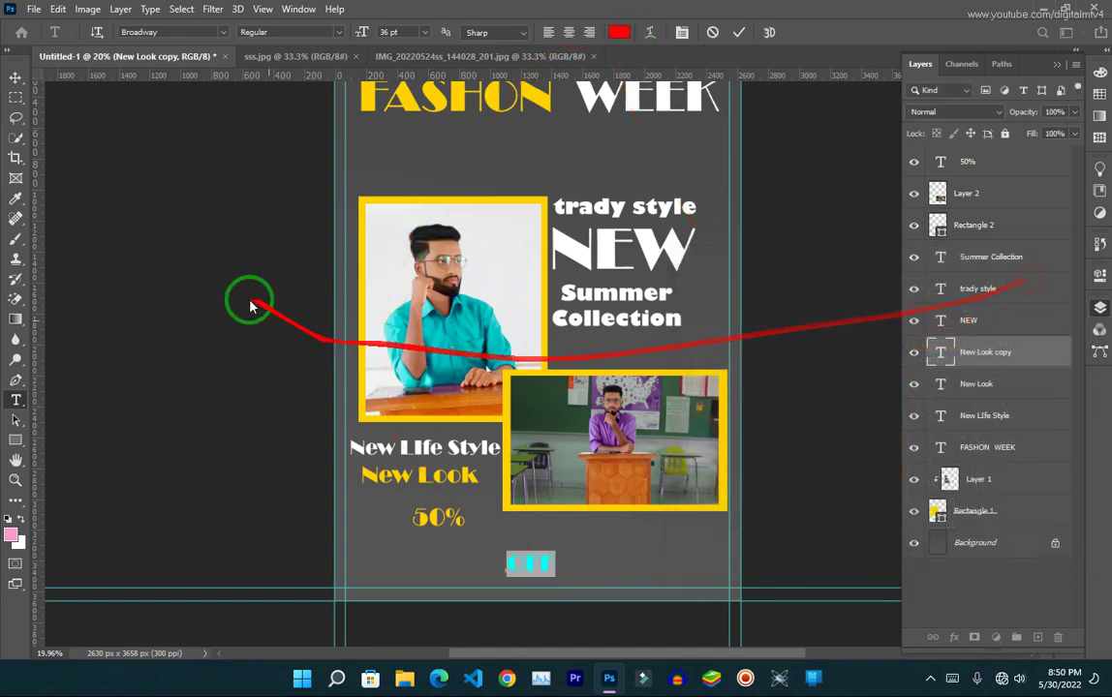
- Rotate OFF by 90 degrees and place it upright beside the 50%
left_click(16, 77)
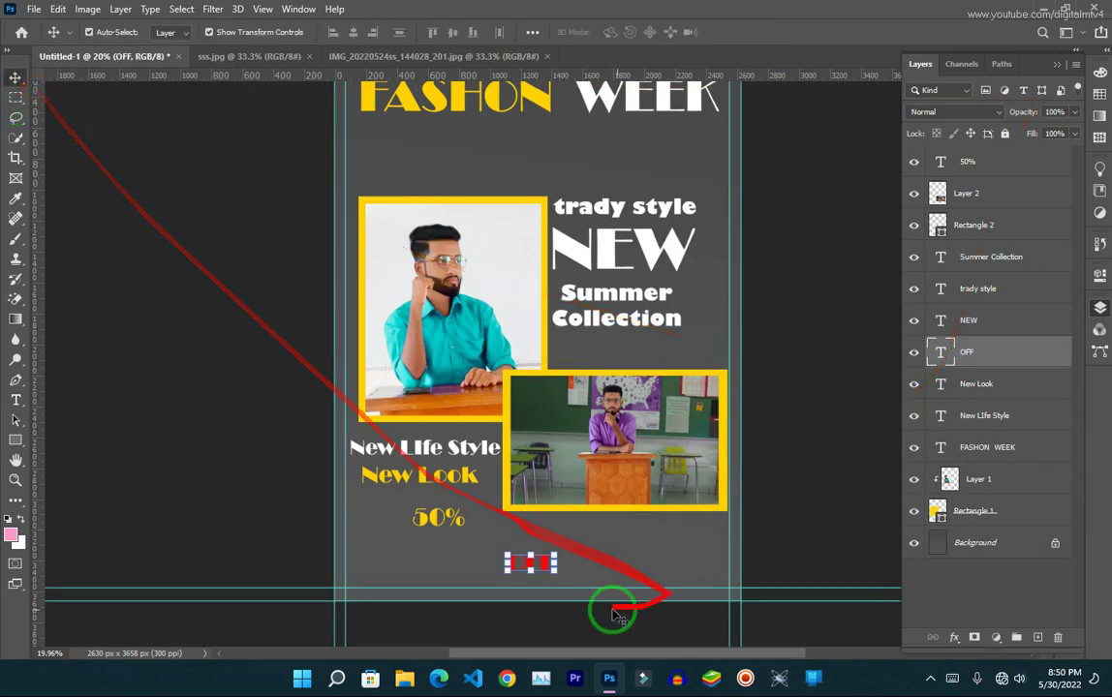
left_click_drag(580, 553, 551, 600)
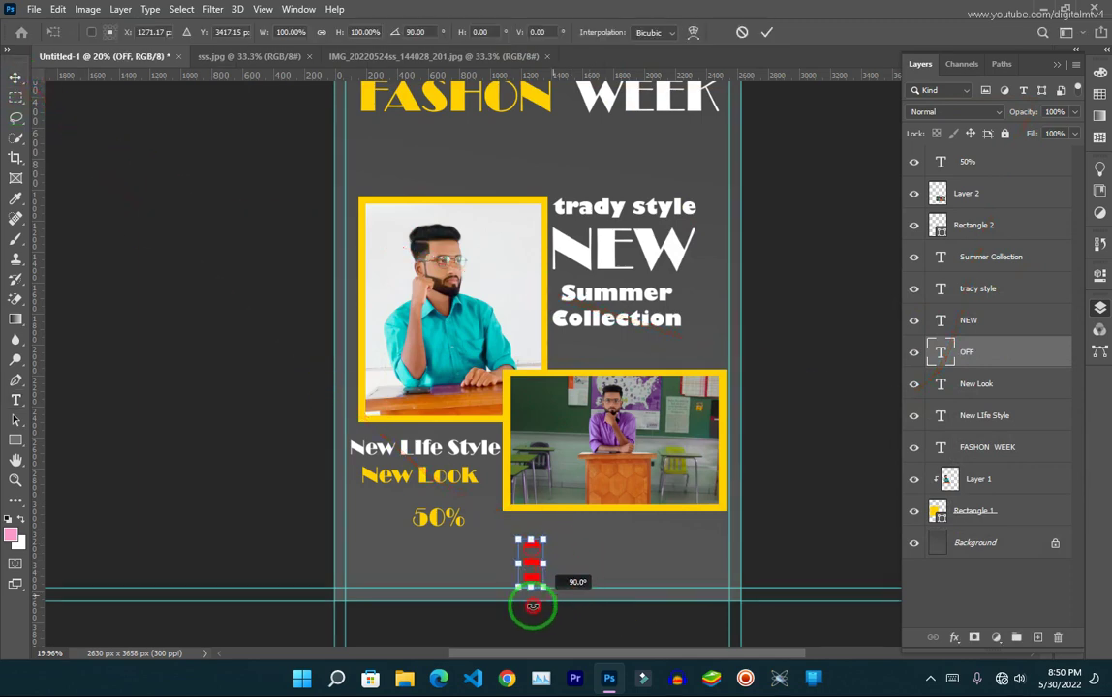
key("Return")
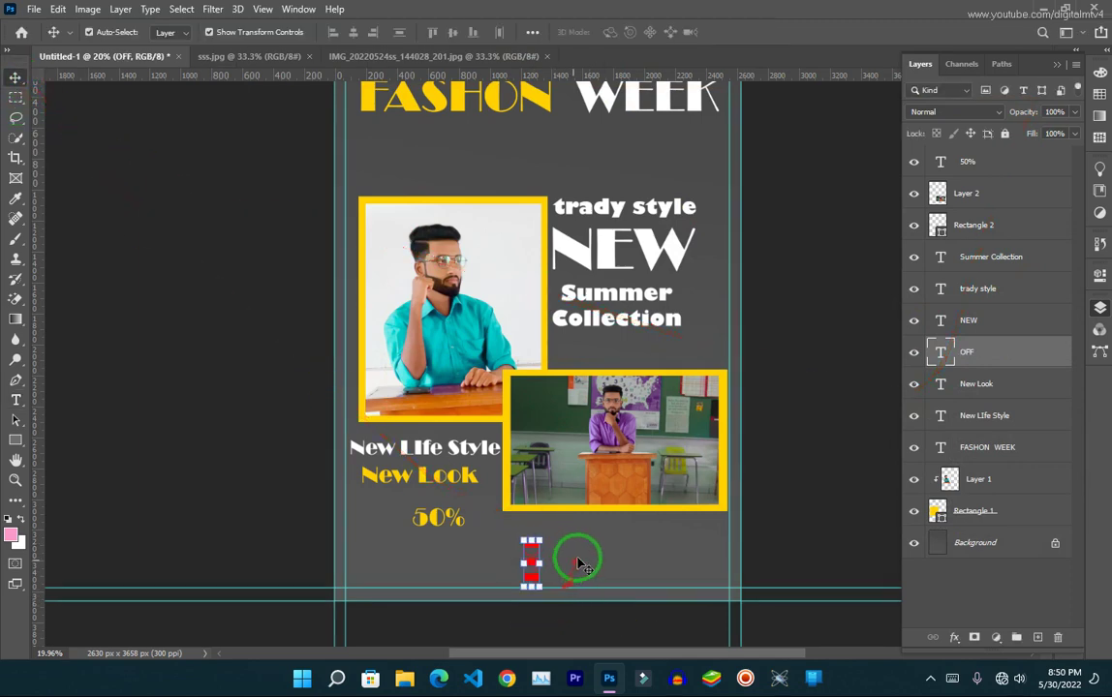
mouse_move(529, 564)
left_mouse_down()
mouse_move(477, 522)
mouse_move(440, 516)
left_mouse_up()
- Move the 50% and OFF layers together down and to the left
left_click(426, 518)
left_click(470, 531, "shift")
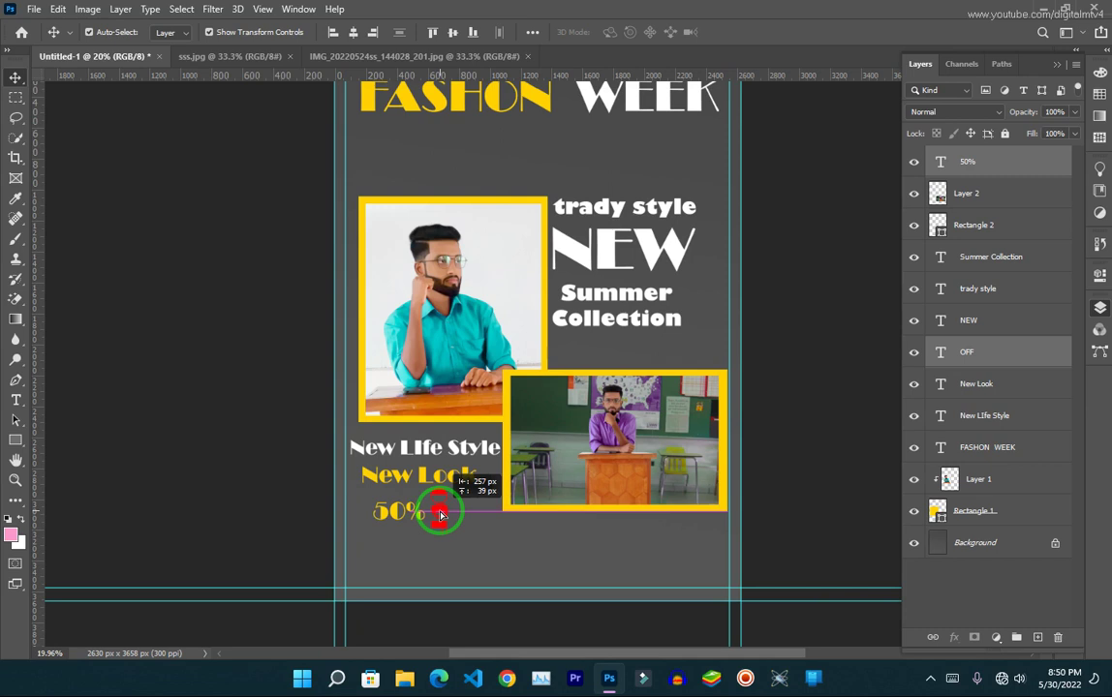
left_click_drag(441, 515, 433, 549)
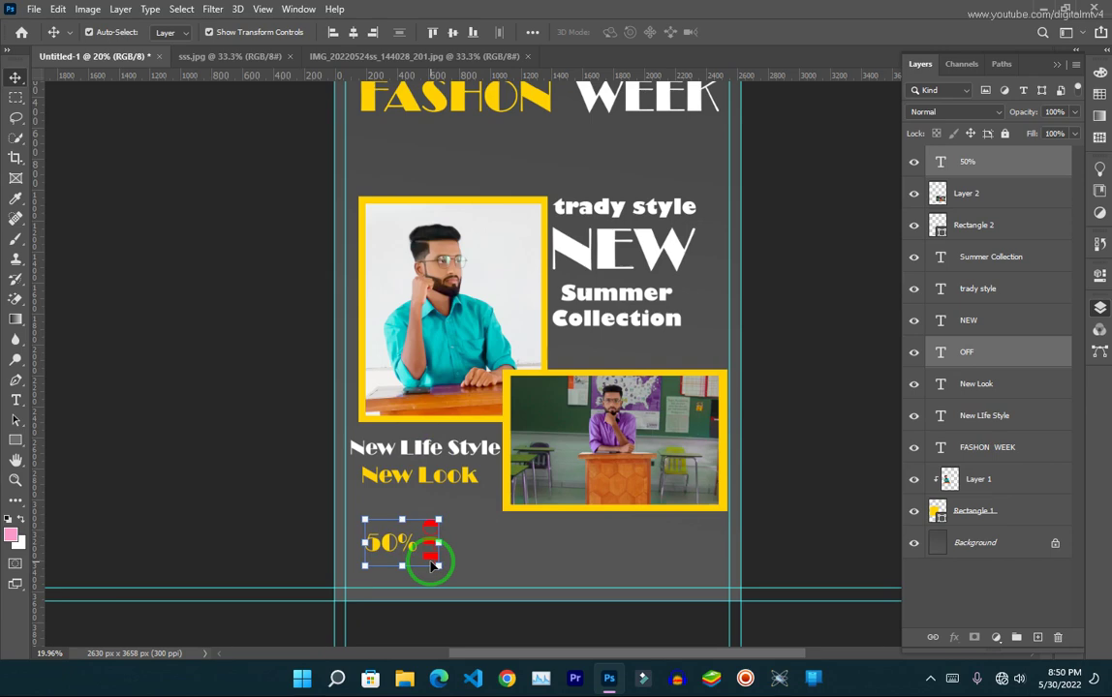
scroll(474, 529, "up", 2)
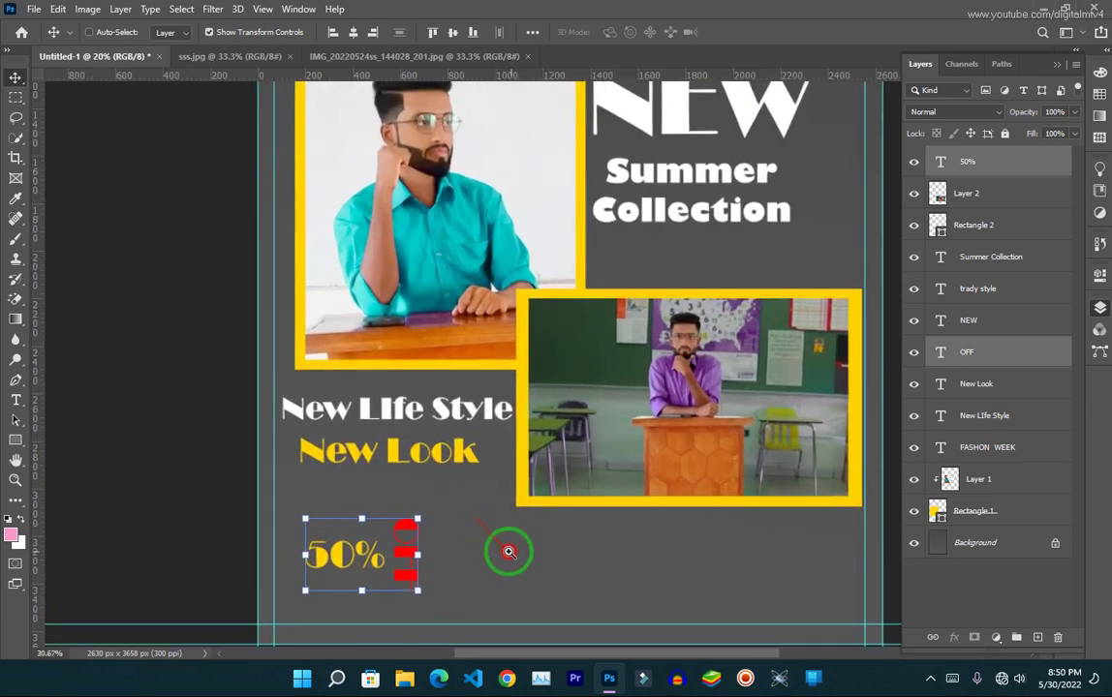
scroll(509, 544, "down", 2)
scroll(441, 513, "up", 2)
scroll(482, 542, "down", 1)
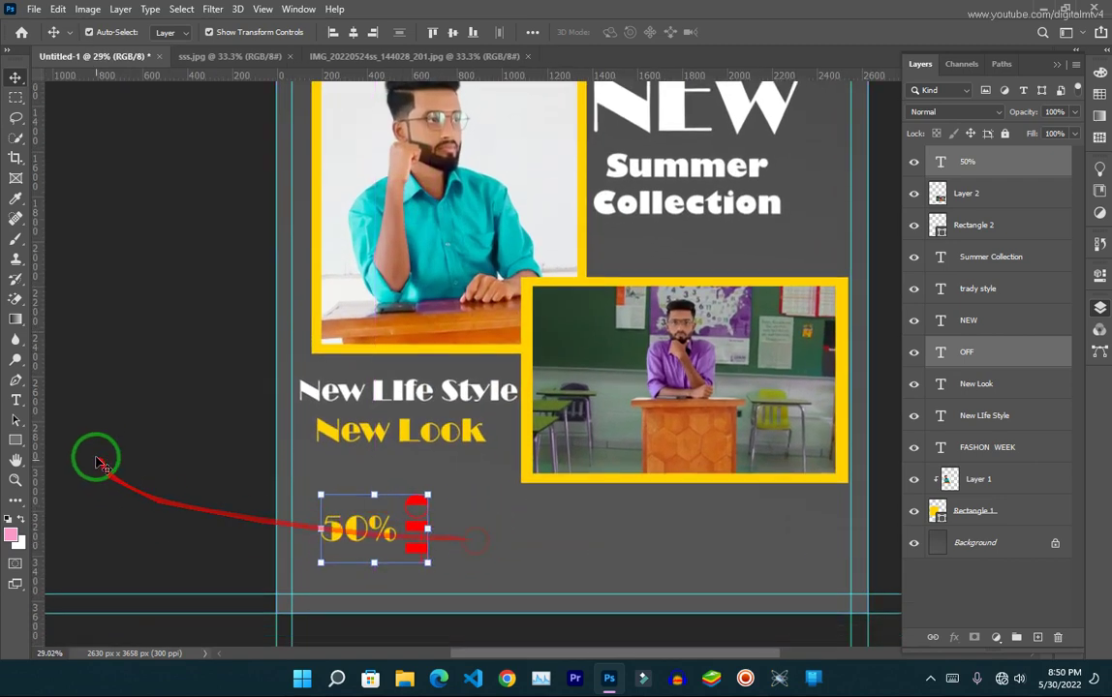
left_click(16, 404)
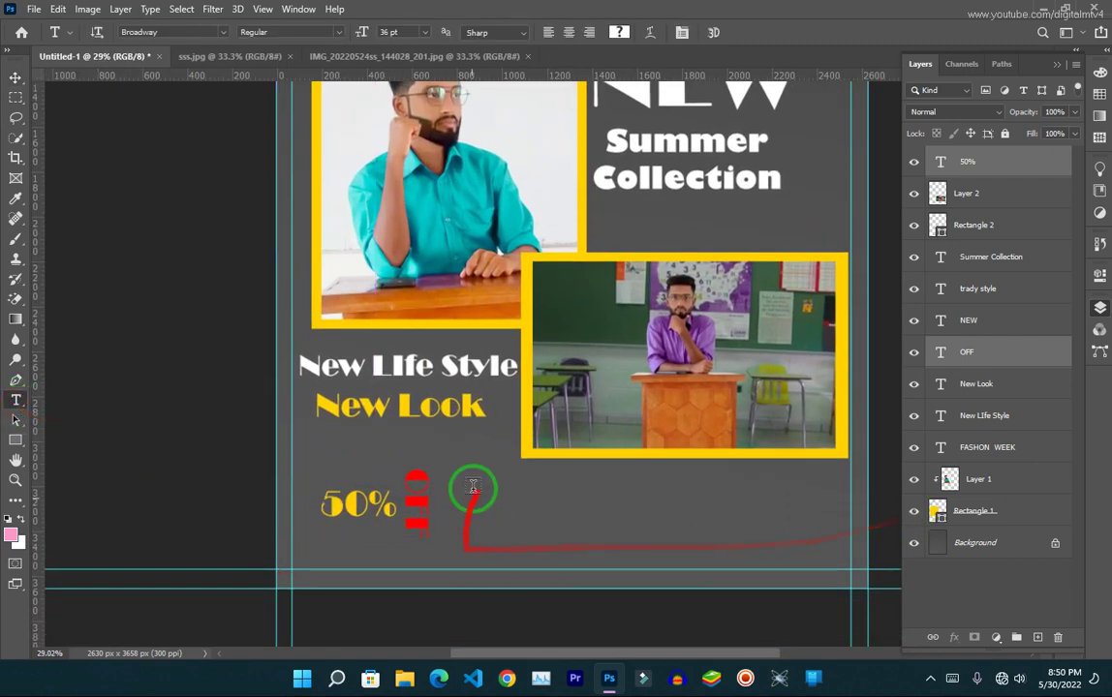
- Draw a Lorem ipsum paragraph box beside 50% OFF and set it to 14 pt
left_click_drag(448, 471, 836, 569)
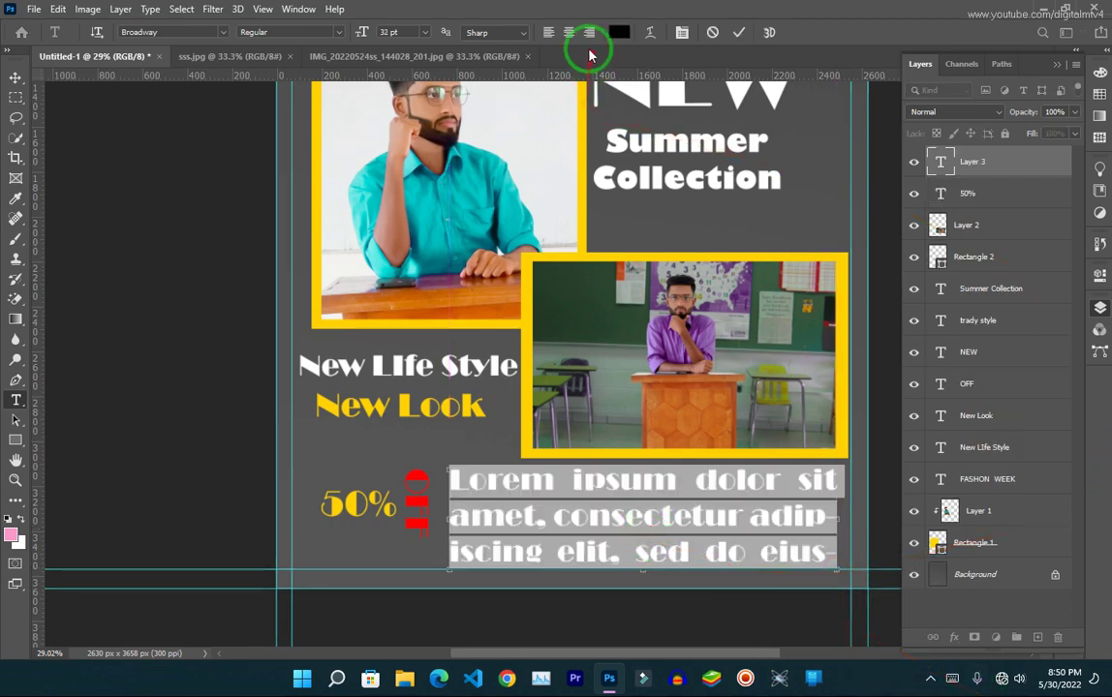
scroll(398, 32, "down", 5)
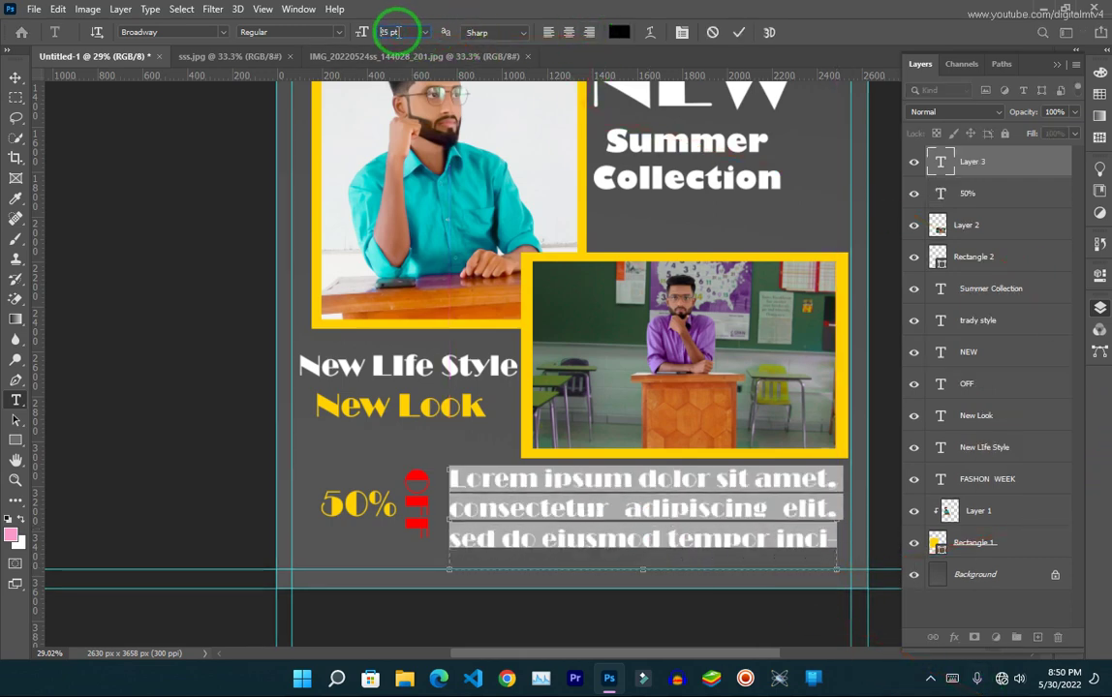
scroll(398, 32, "down", 5)
scroll(398, 32, "down", 5)
scroll(396, 32, "down", 4)
scroll(396, 32, "up", 1)
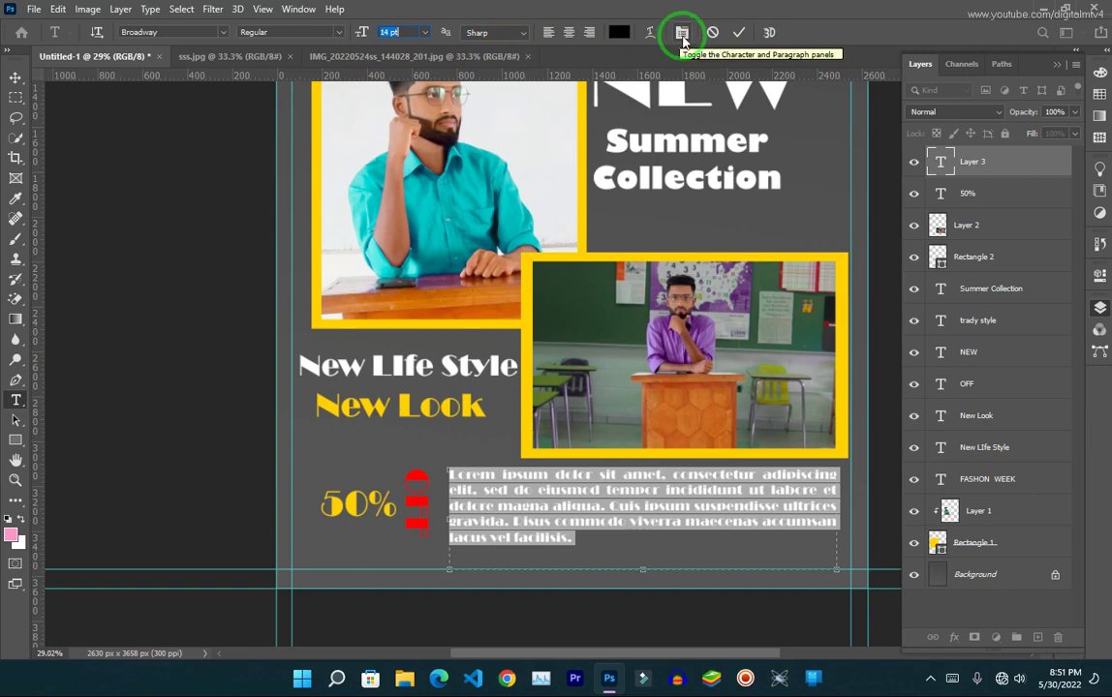
- In the Character panel, set the paragraph's leading to 18 pt and tracking to 40
left_click(683, 35)
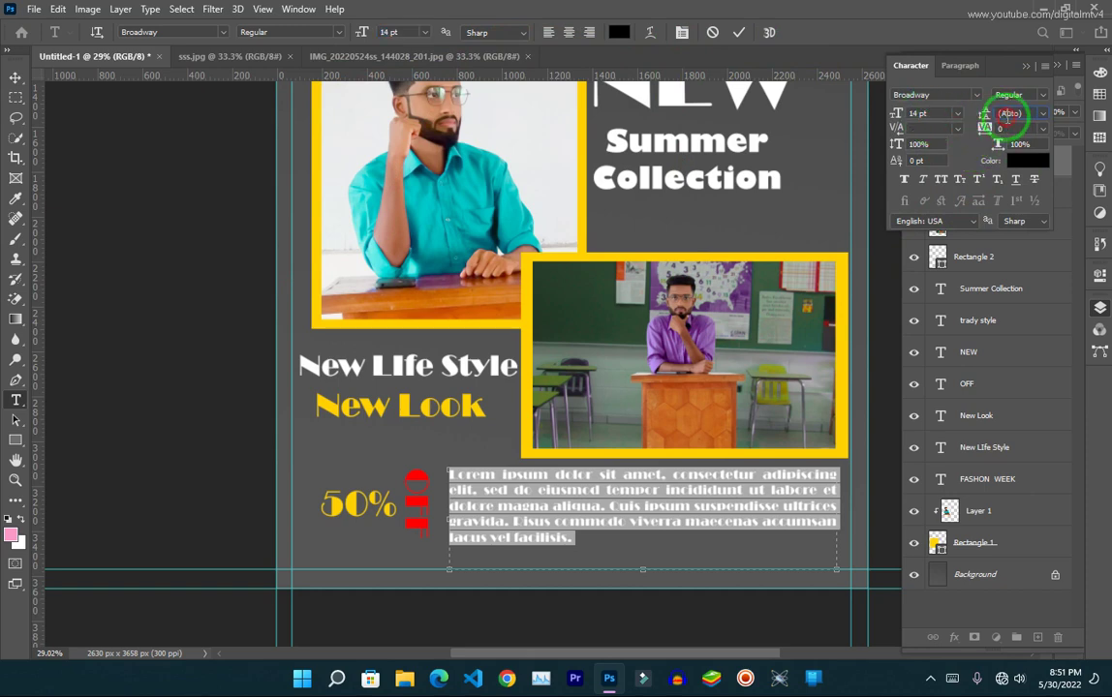
scroll(1007, 114, "up", 1)
scroll(1007, 114, "up", 1)
scroll(1007, 115, "up", 1)
scroll(1007, 115, "up", 1)
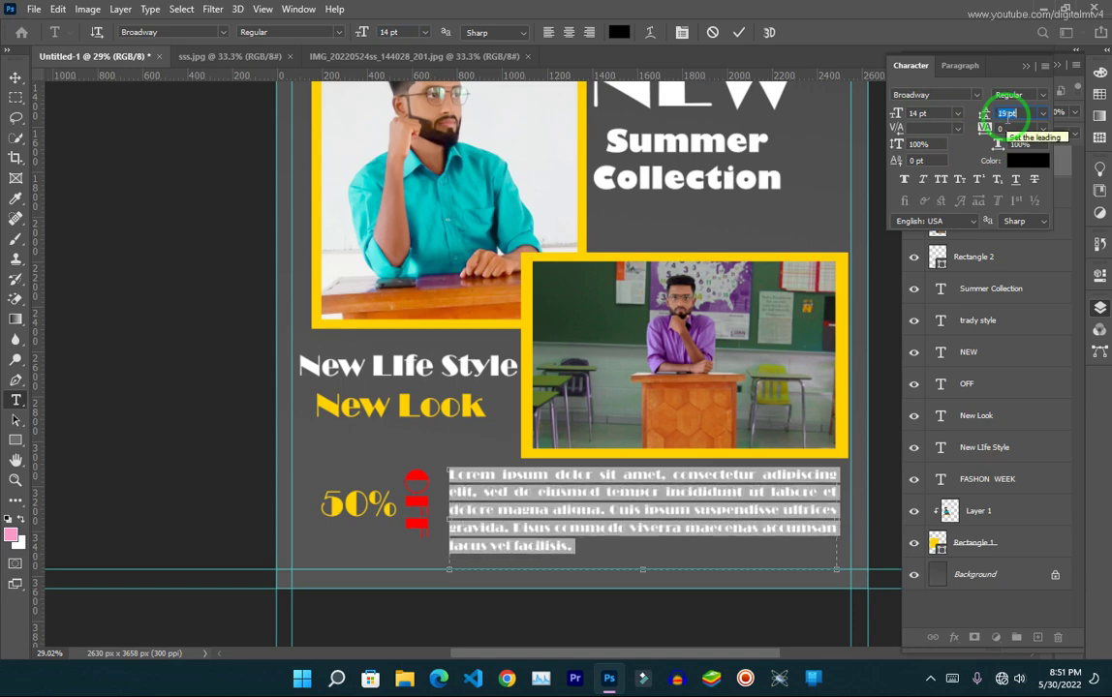
scroll(1007, 114, "down", 1)
left_click(1014, 140)
scroll(1012, 129, "up", 3)
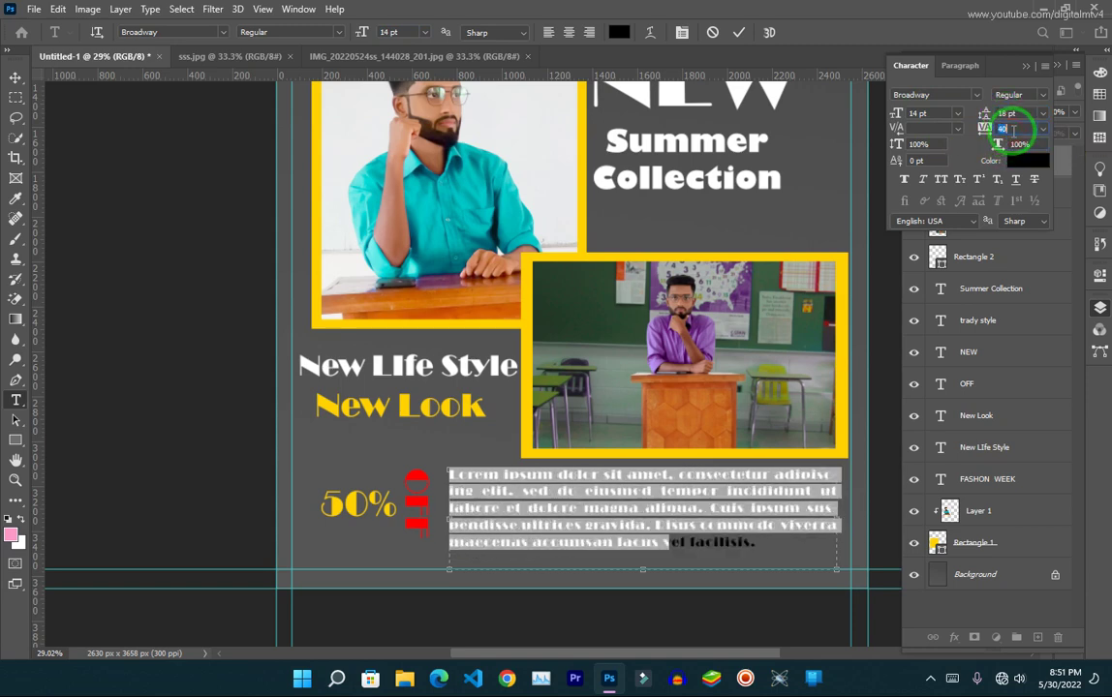
scroll(1012, 128, "up", 3)
scroll(1012, 129, "down", 2)
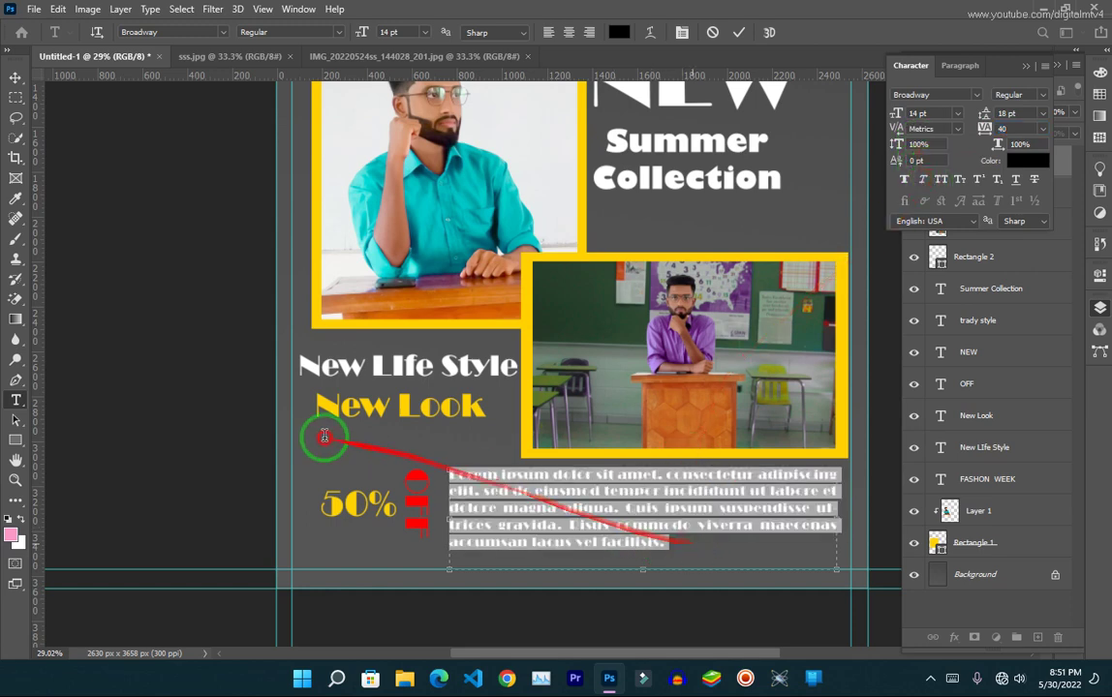
- Set the Lorem ipsum paragraph in Tw Cen MT Condensed Extra Bold
left_click(223, 32)
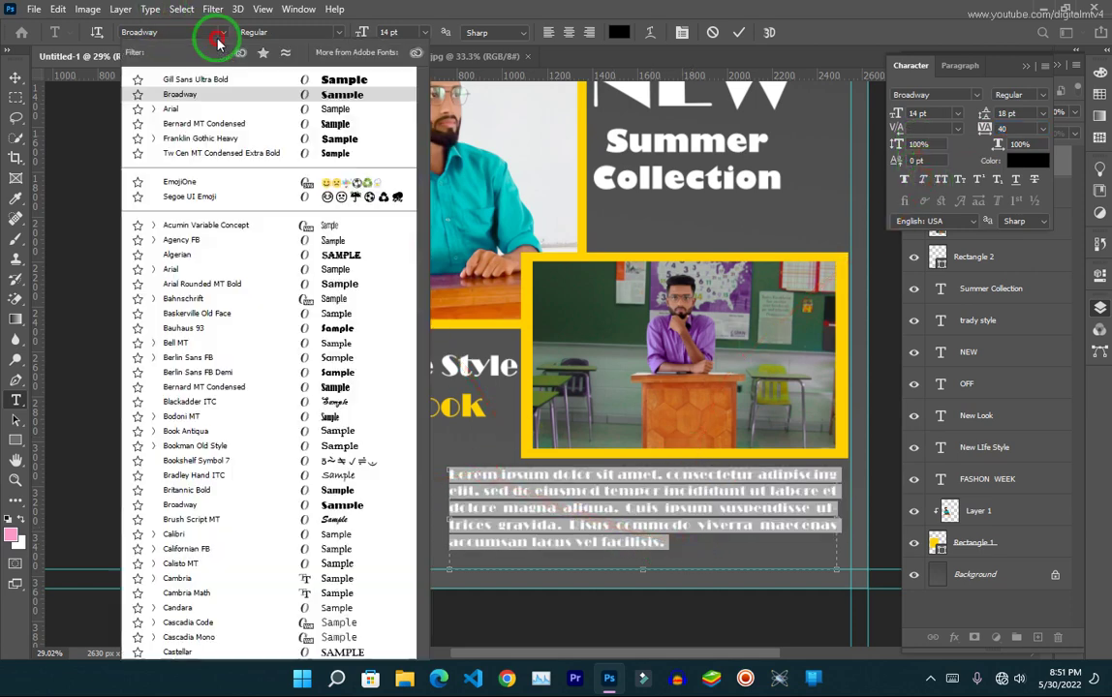
left_click(327, 155)
left_click(576, 542)
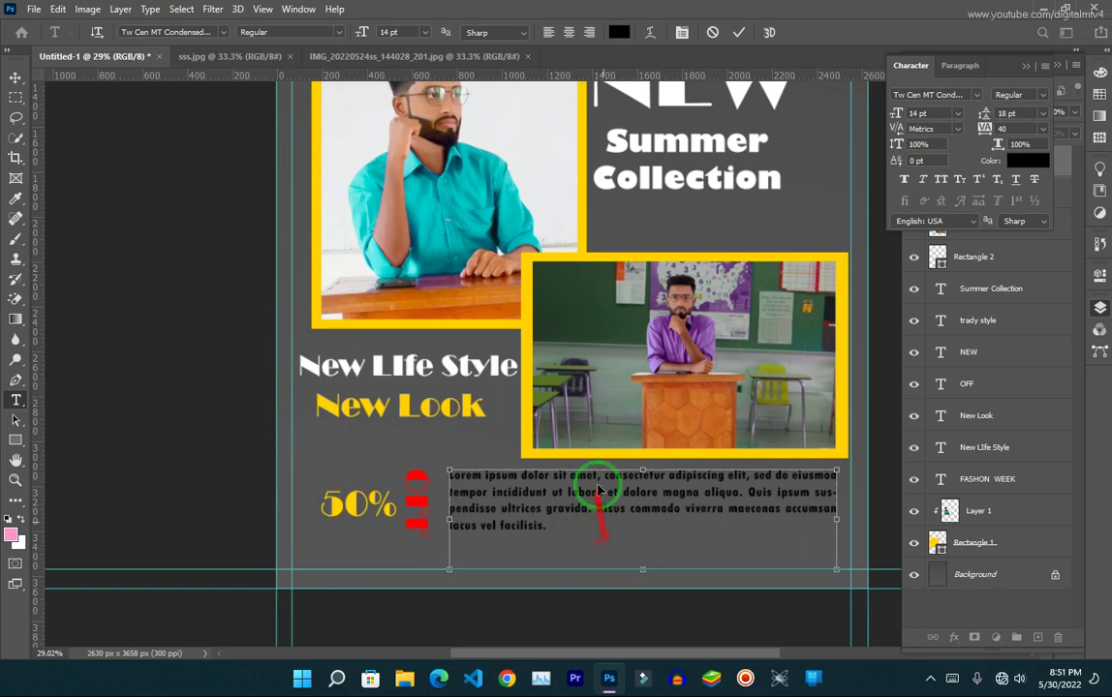
- Colour the whole paragraph white (ffffff) and commit the edit
key("ctrl+a")
left_click(620, 32)
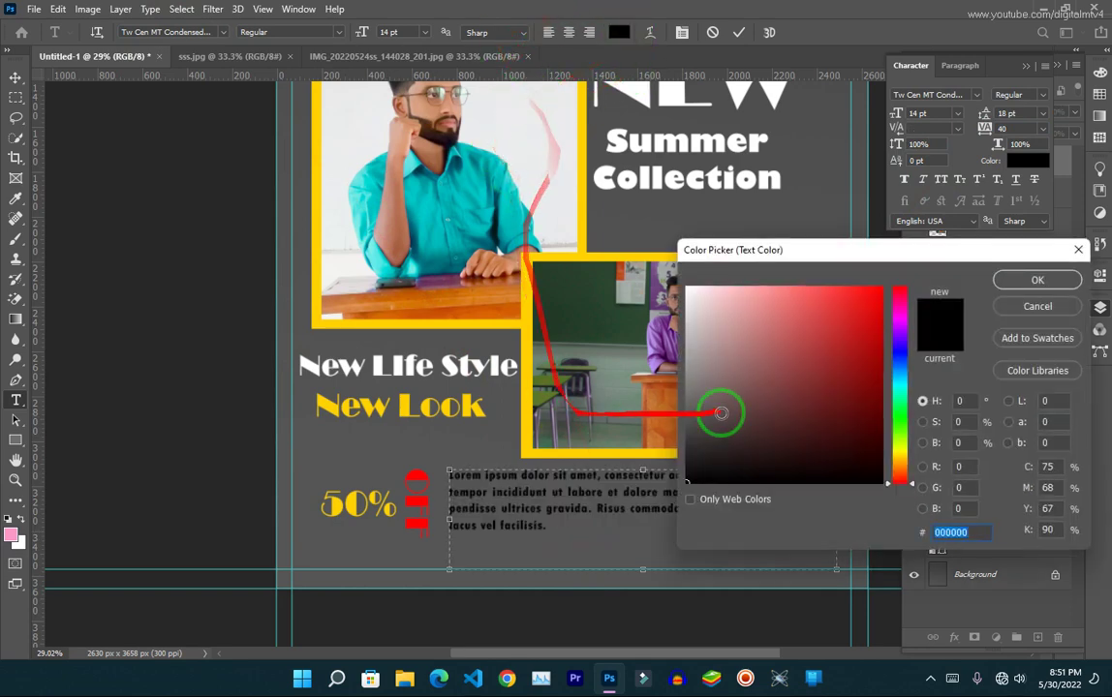
left_click_drag(719, 409, 686, 288)
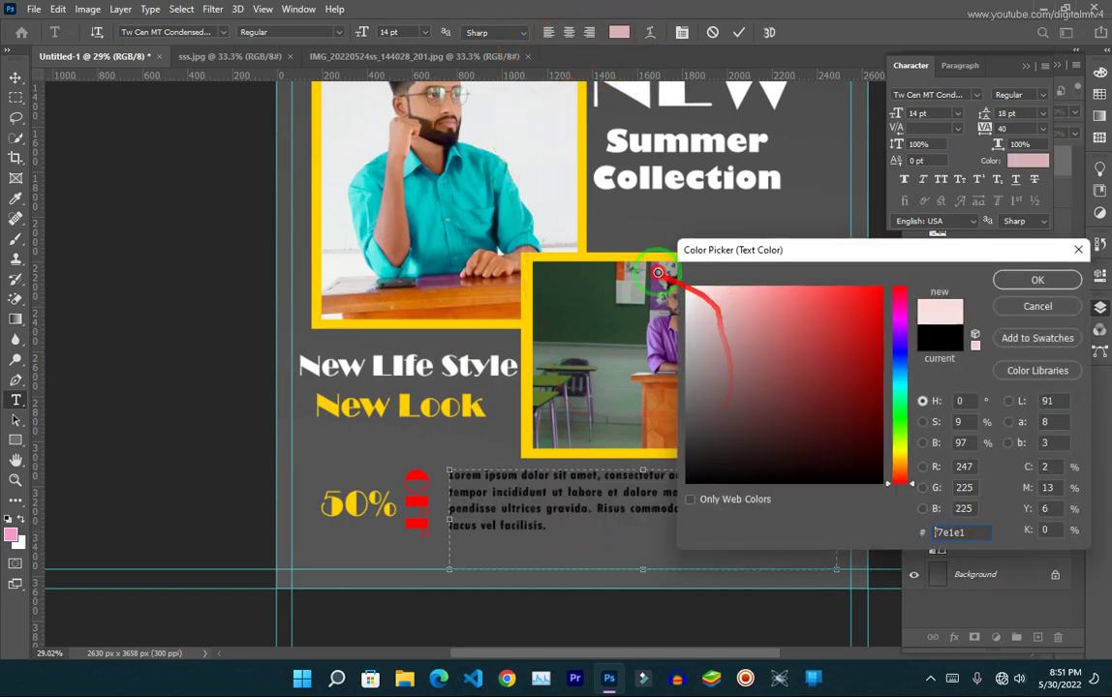
left_click(1032, 282)
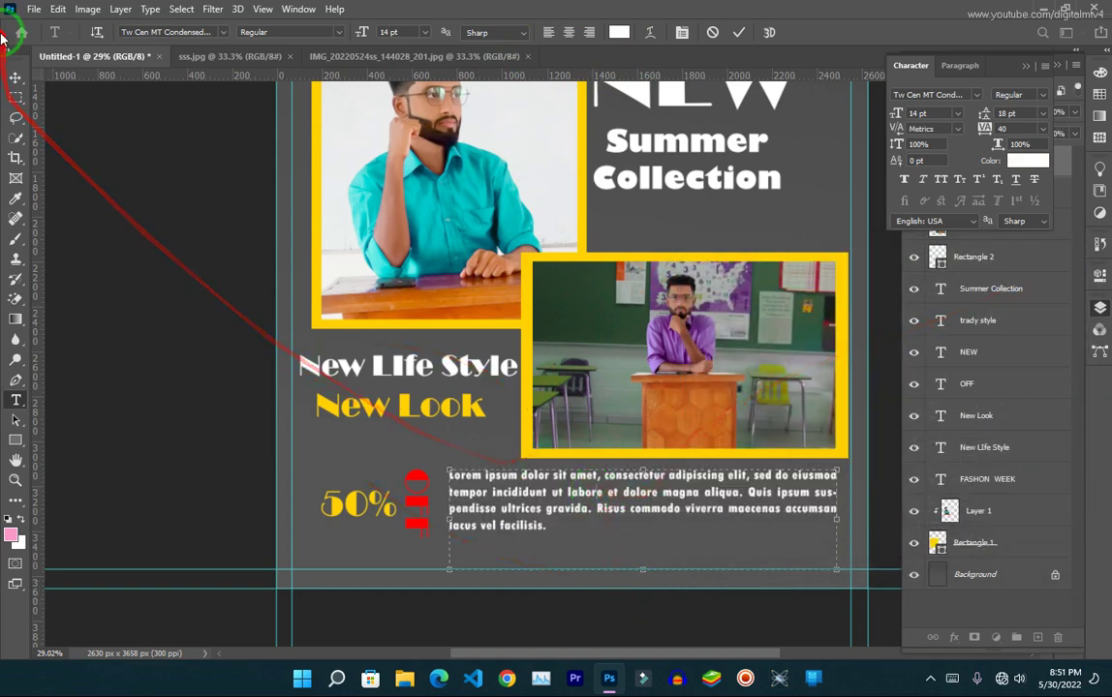
left_click(16, 77)
left_click(14, 96)
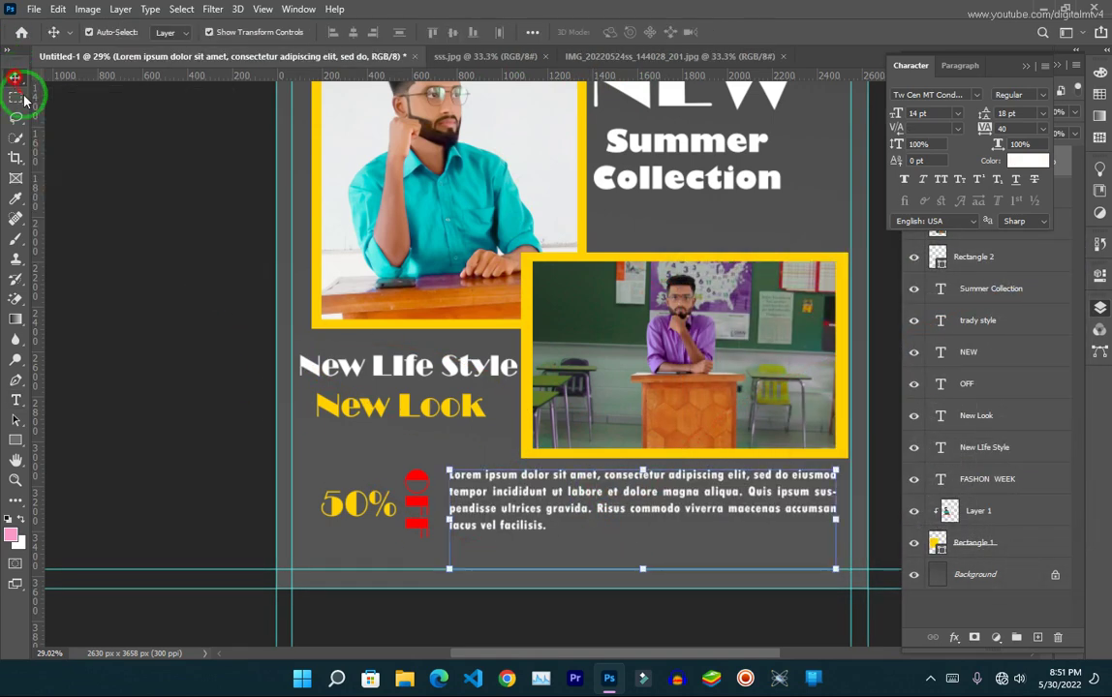
- Nudge the paragraph down and place a copy of the yellow New Look beneath it
left_click_drag(596, 509, 608, 513)
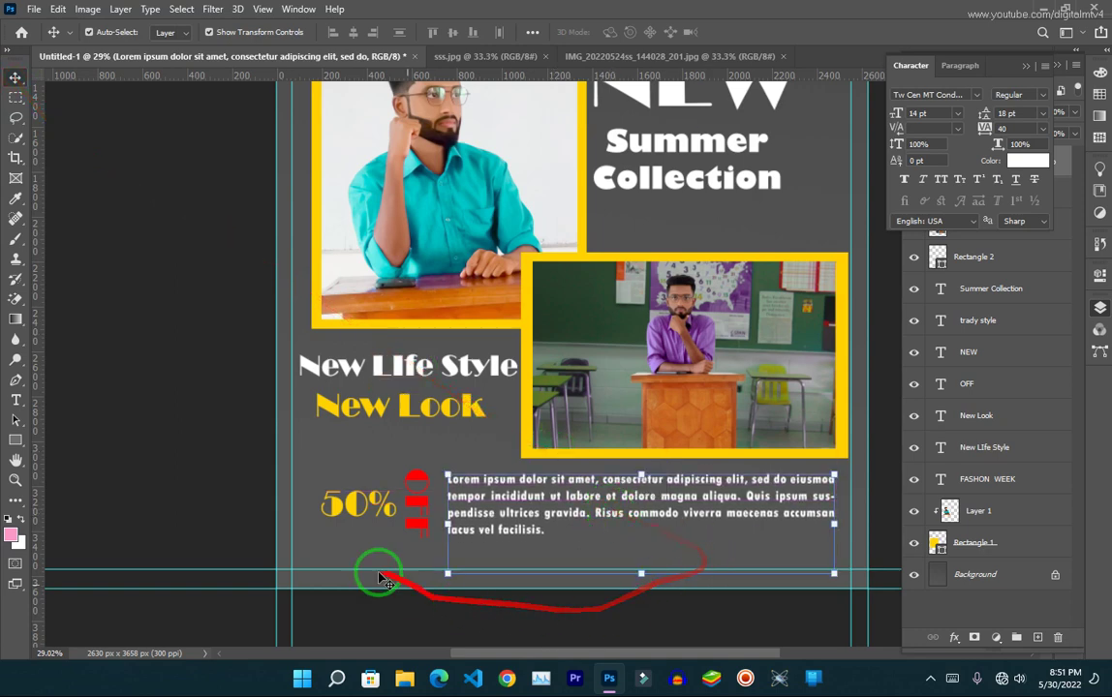
left_click(399, 408)
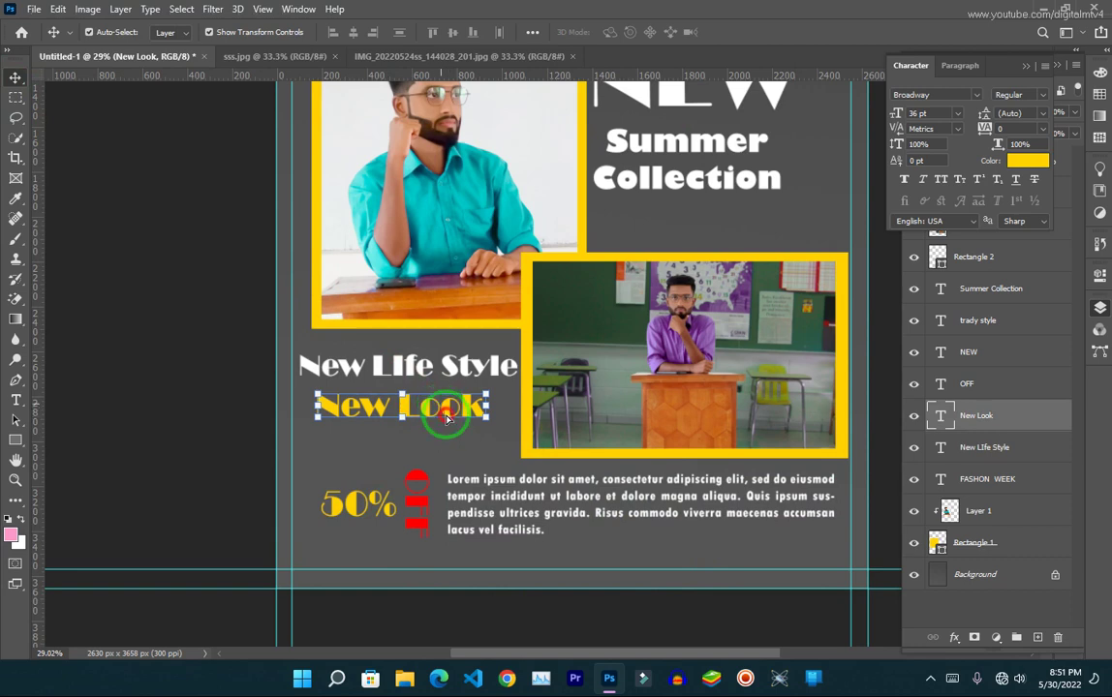
left_click_drag(446, 417, 706, 536)
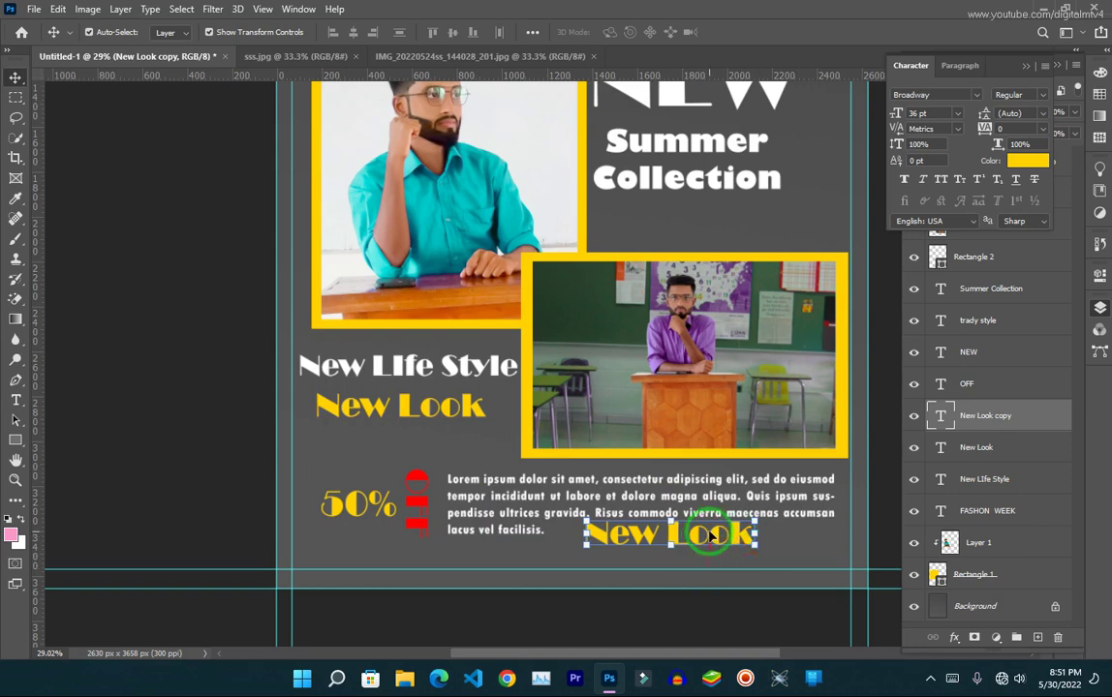
left_click_drag(712, 535, 733, 545)
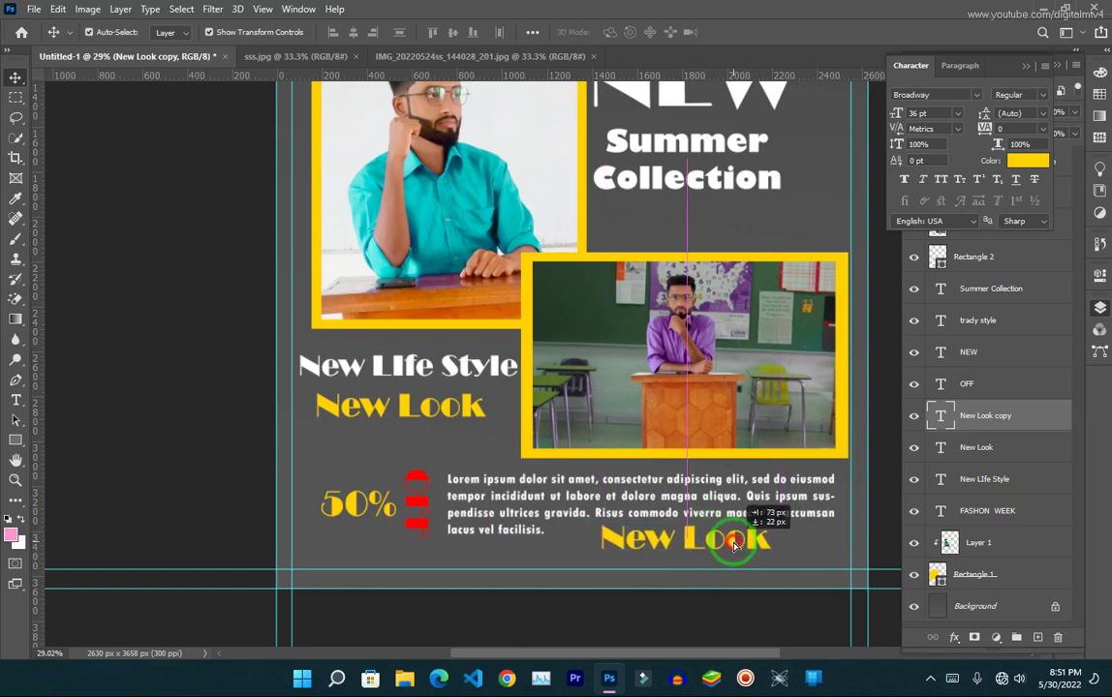
left_click_drag(733, 545, 727, 539)
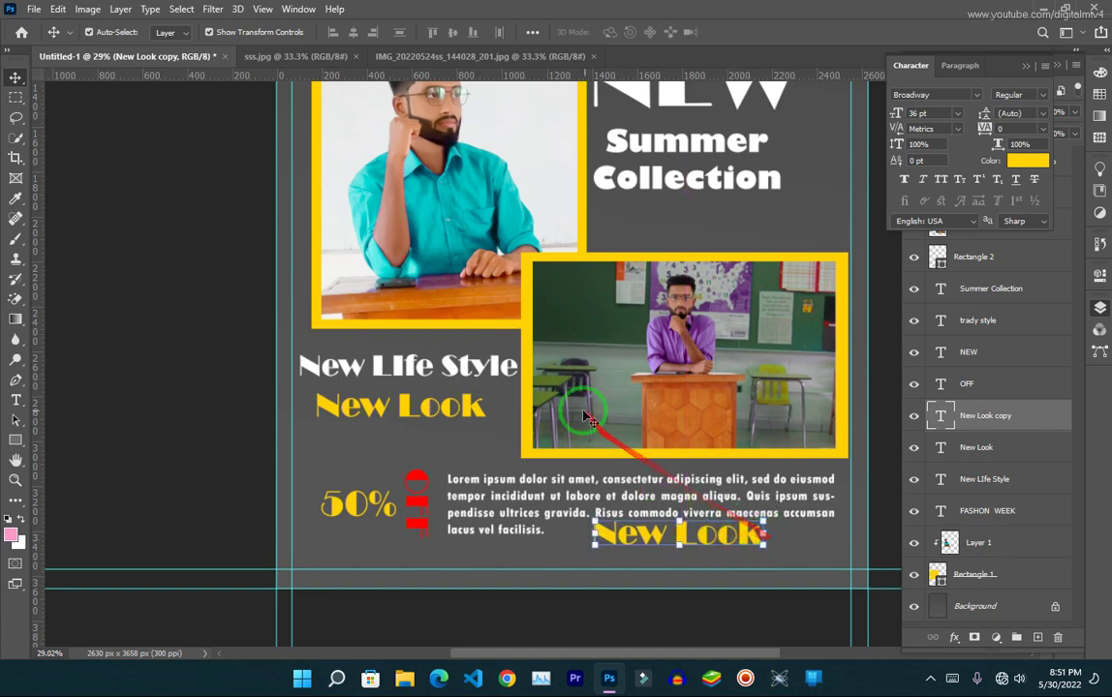
- Nudge the Lorem ipsum paragraph up slightly above the lower New Look heading
left_click(639, 438, "alt")
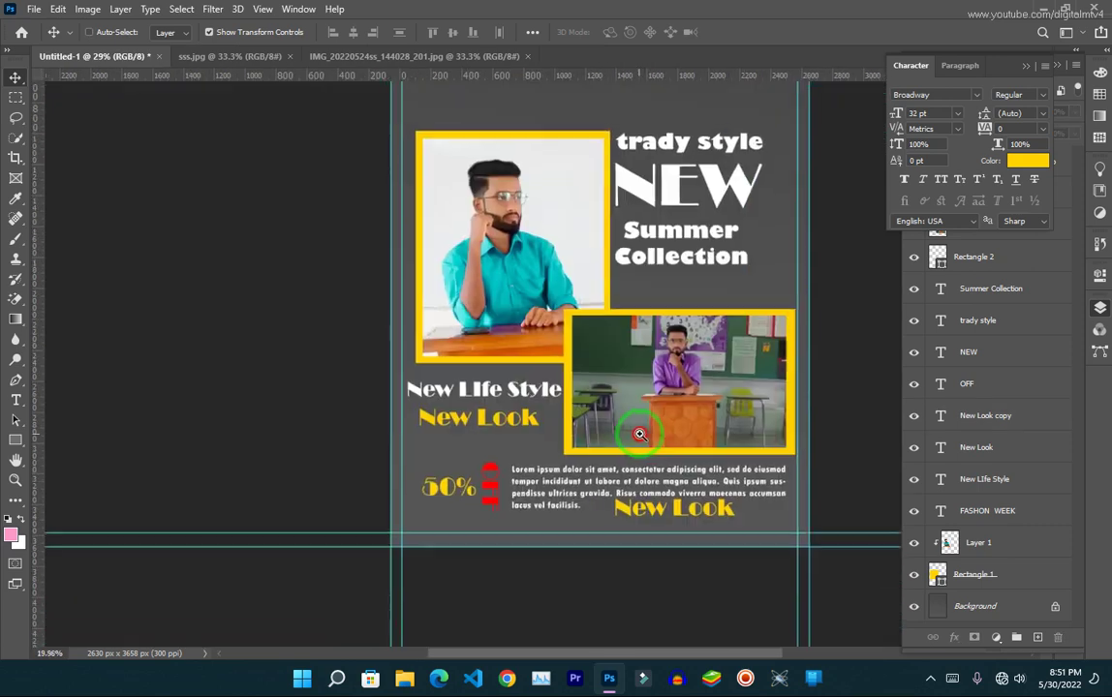
left_click_drag(639, 435, 541, 507)
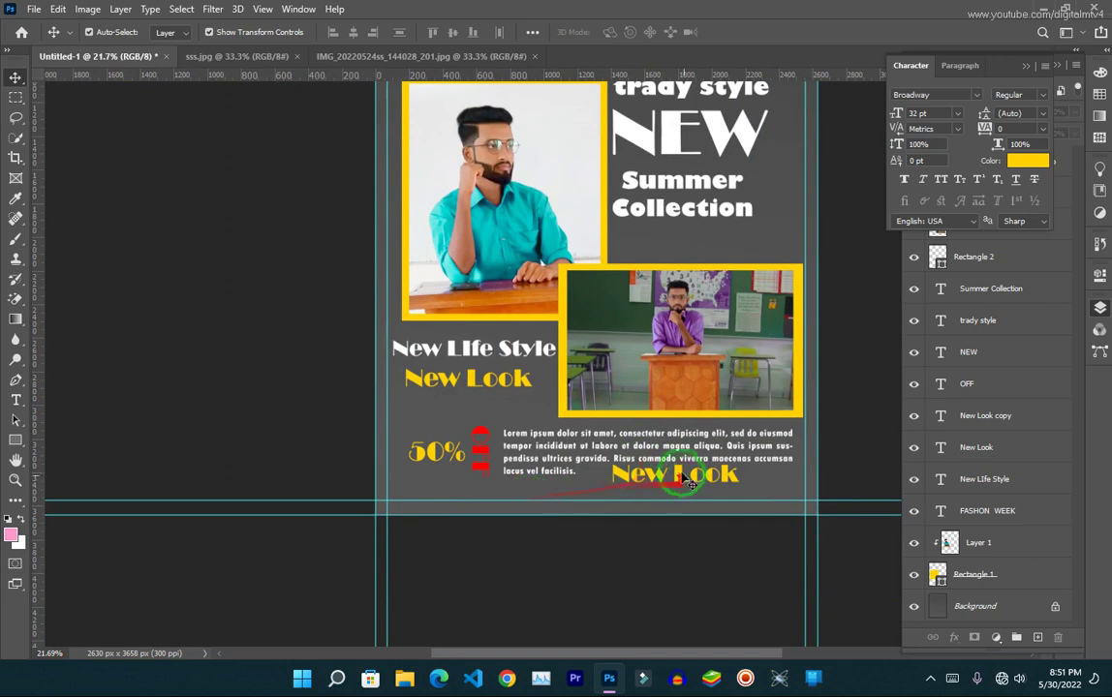
left_click(666, 469)
left_click_drag(666, 469, 666, 465)
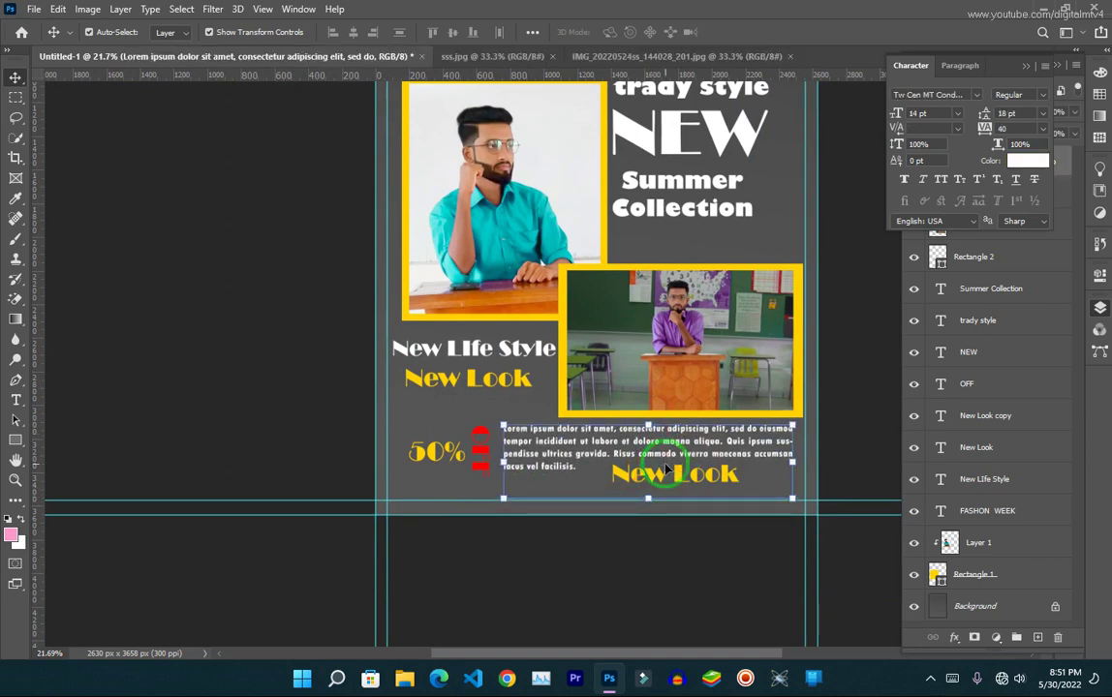
left_click(551, 542)
left_click(675, 472)
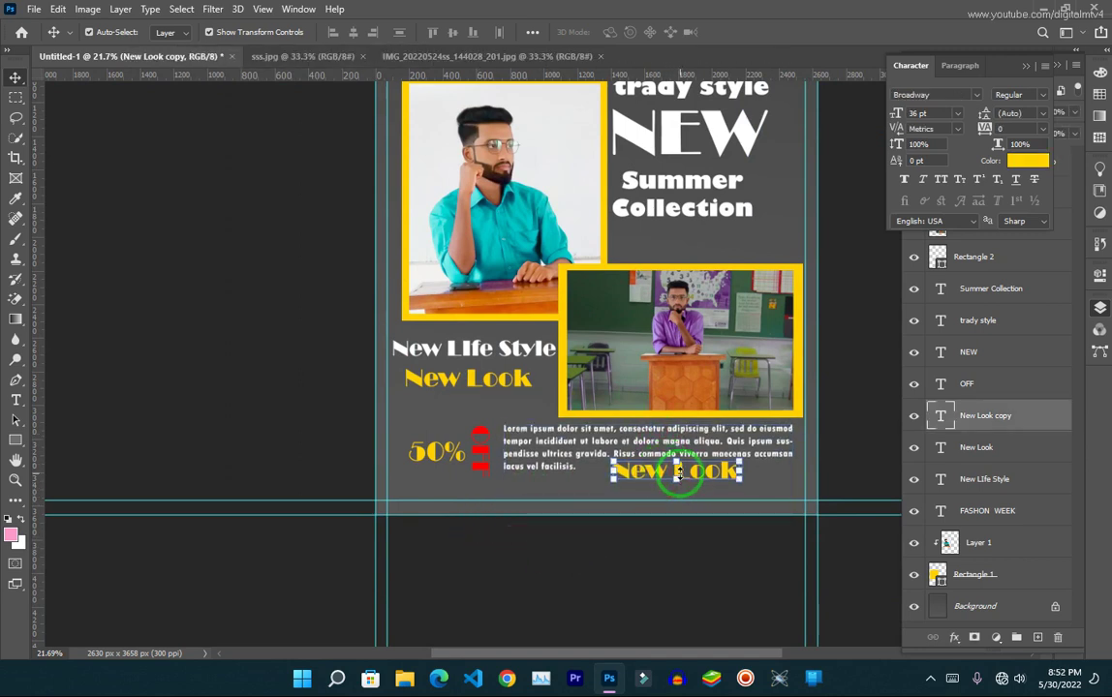
- Select all the photo and text layers under the title and nudge them up twice with Shift+Up
left_click(650, 640)
scroll(547, 521, "down", 3)
scroll(547, 513, "down", 1)
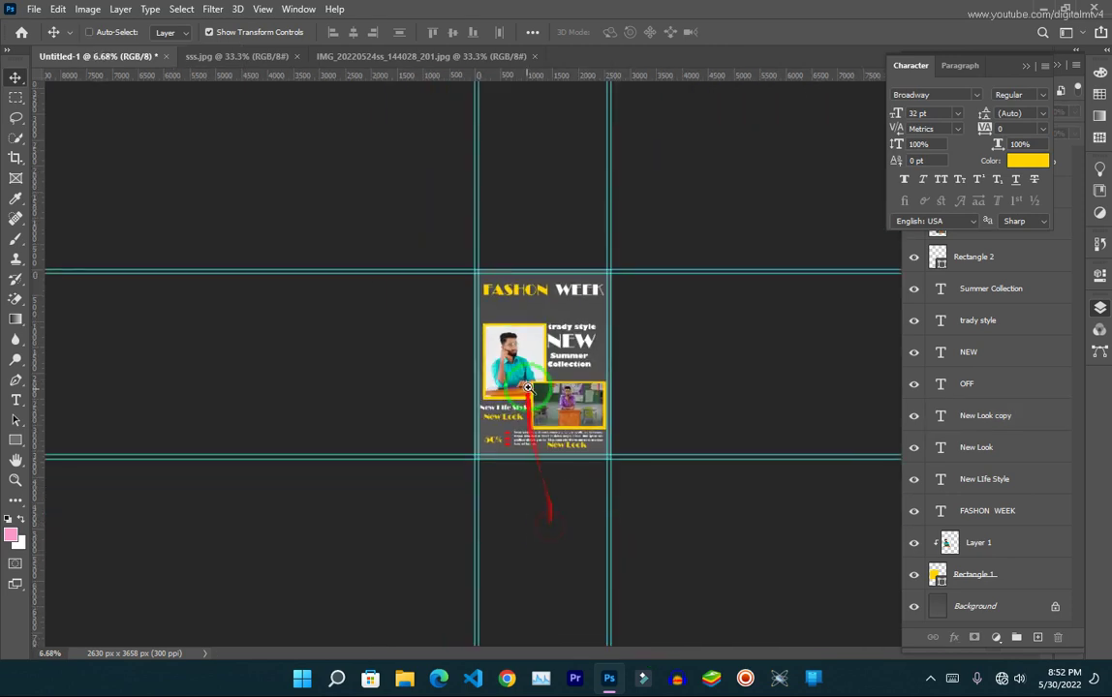
scroll(580, 464, "up", 3)
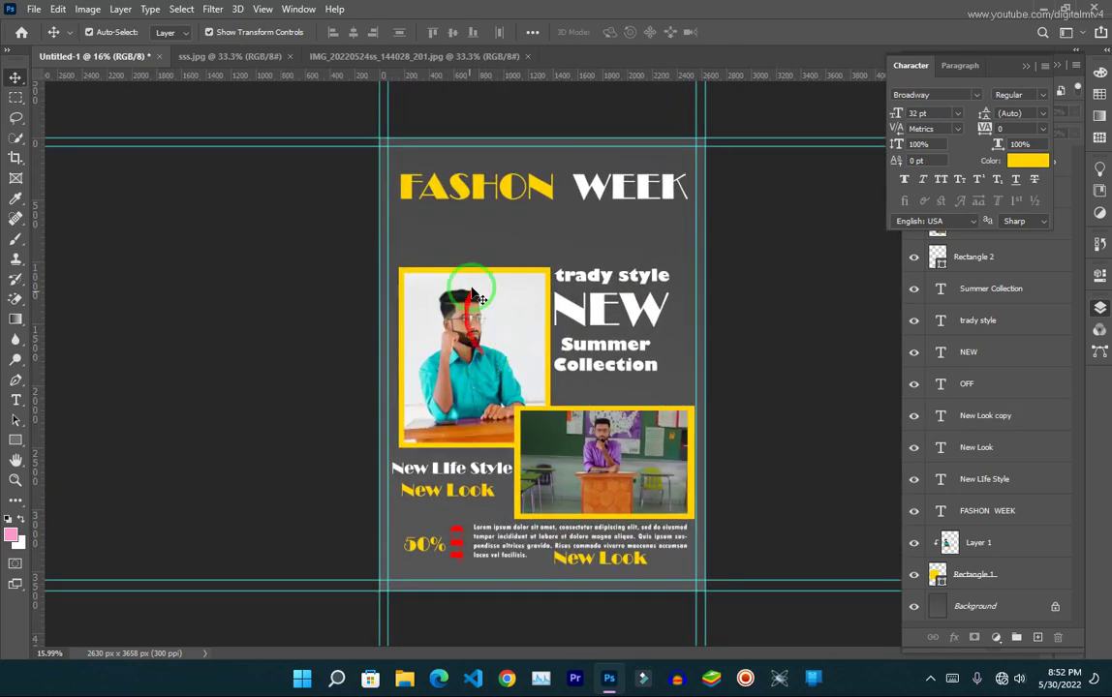
left_click_drag(471, 291, 500, 238)
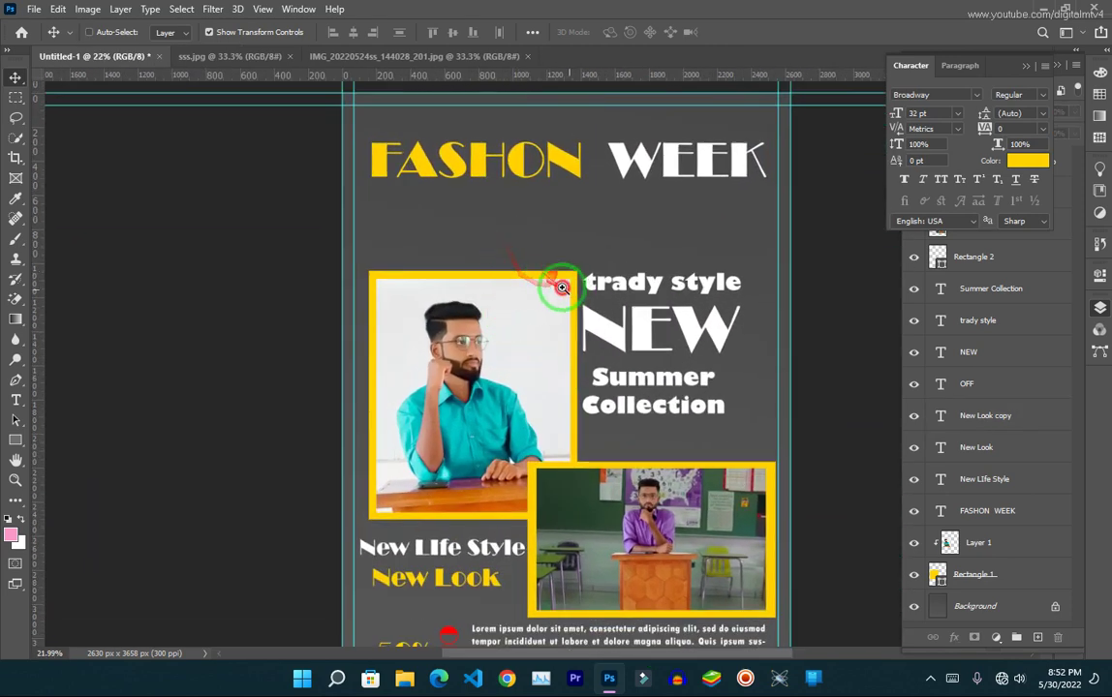
left_click_drag(562, 287, 520, 284)
mouse_move(454, 268)
left_mouse_down()
mouse_move(618, 506)
mouse_move(626, 512)
mouse_move(630, 499)
left_mouse_up()
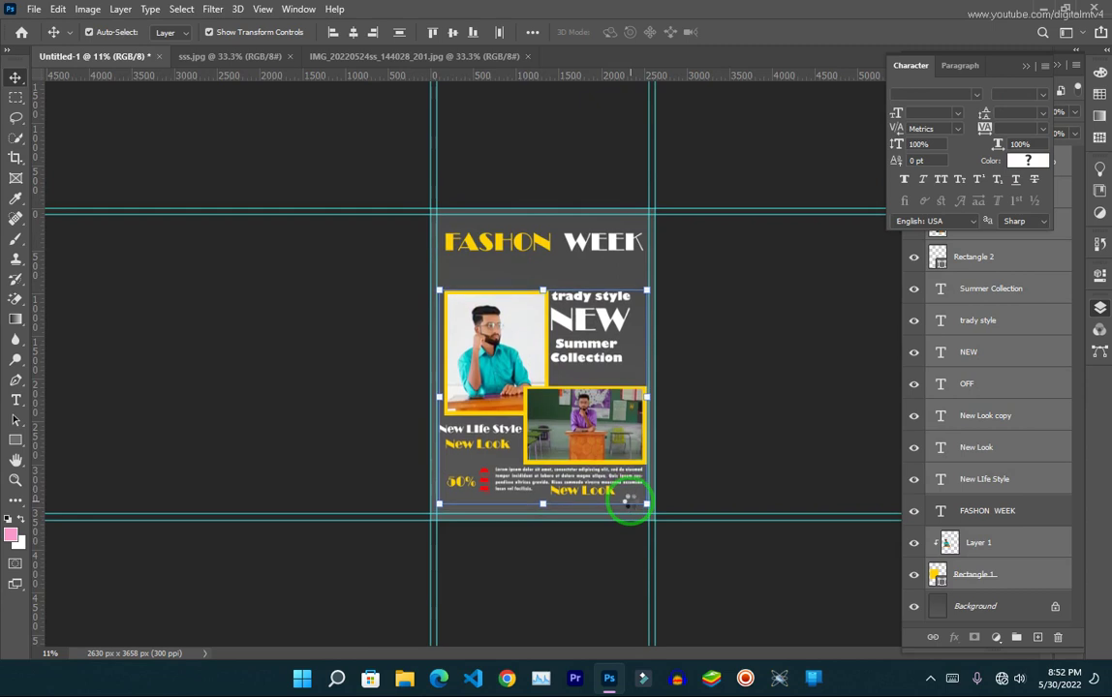
key("shift+Up")
key("shift+Up")
key("shift+Up")
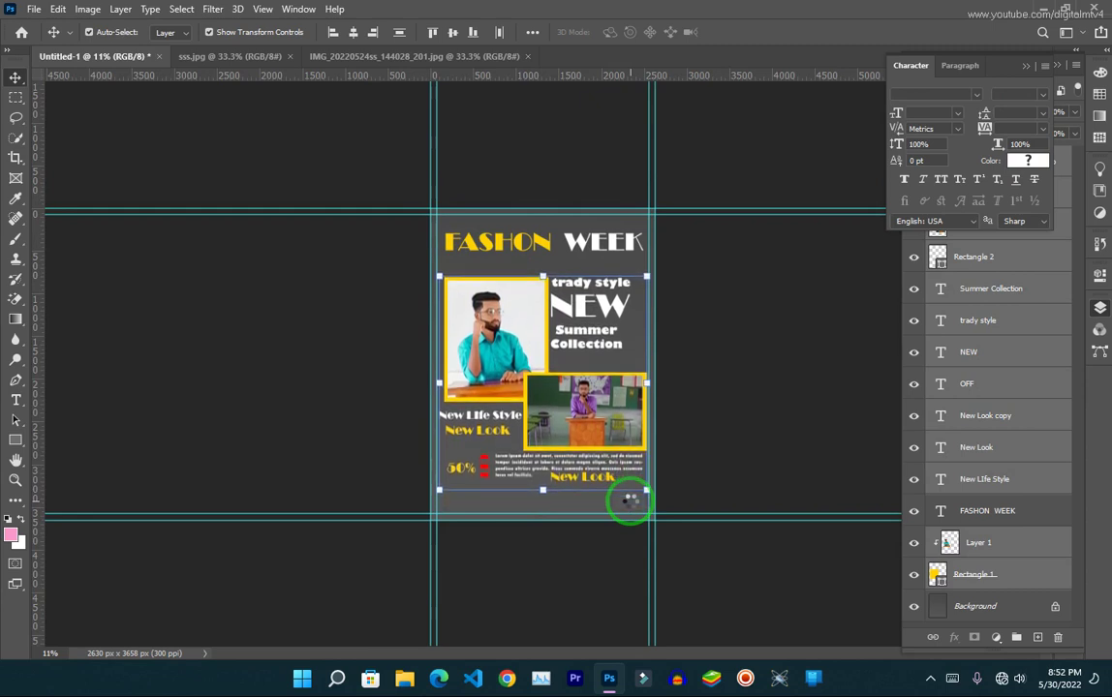
key("shift+Up")
key("shift+Up")
key("shift+Up")
key("shift+Up")
key("shift+Up")
key("shift+Up")
key("shift+Up")
key("shift+Up")
key("shift+Up")
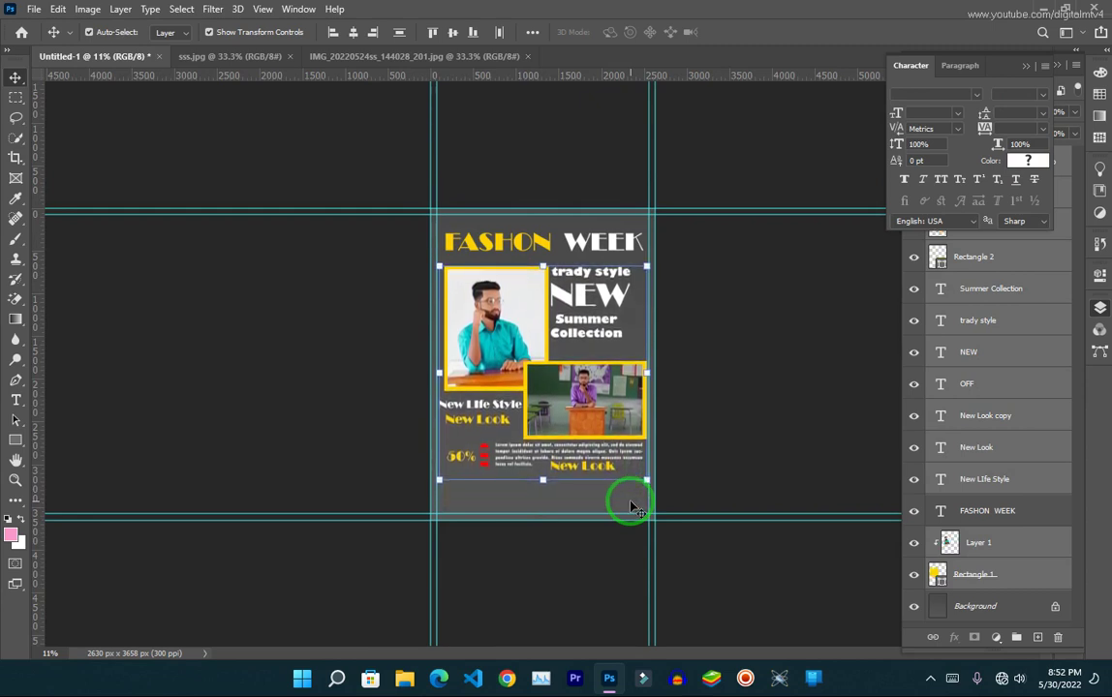
key("ctrl+plus")
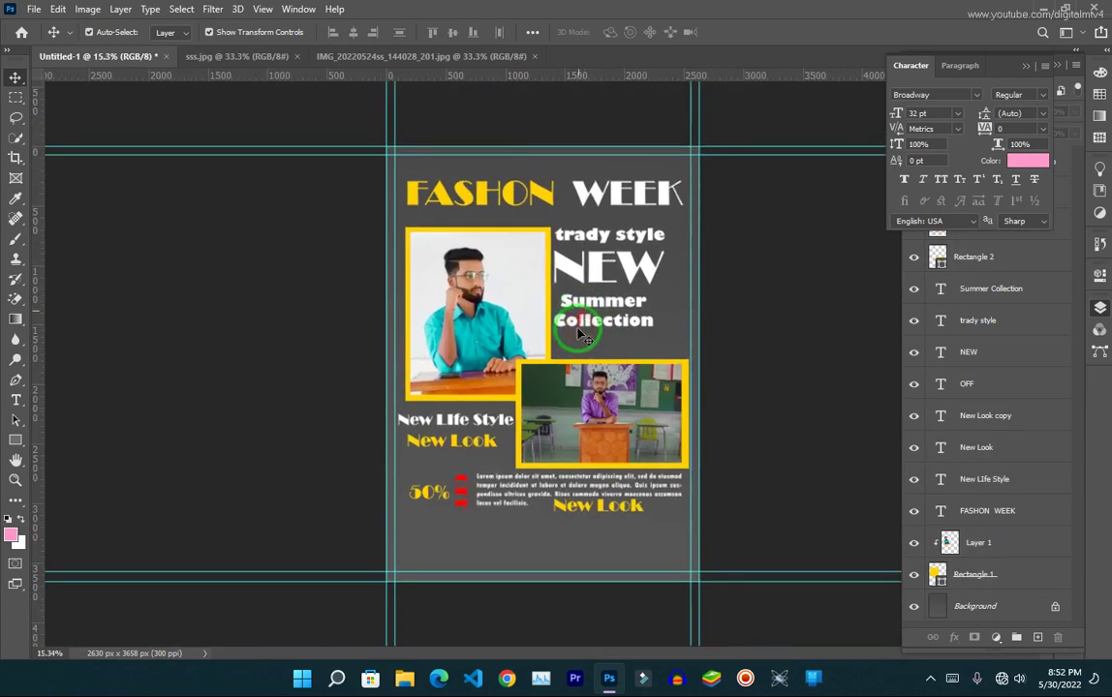
mouse_move(546, 538)
left_mouse_down()
mouse_move(583, 549)
mouse_move(575, 536)
left_mouse_up()
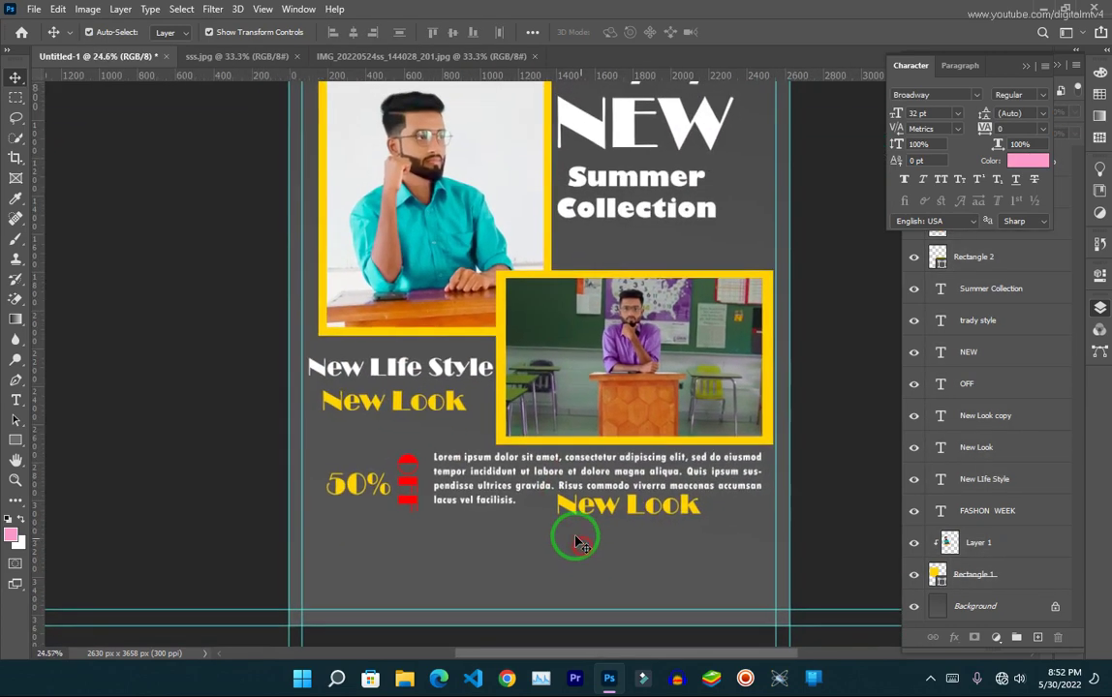
- Add a new text line below the paragraph containing the contact phone number
left_click(13, 397)
left_click(355, 569)
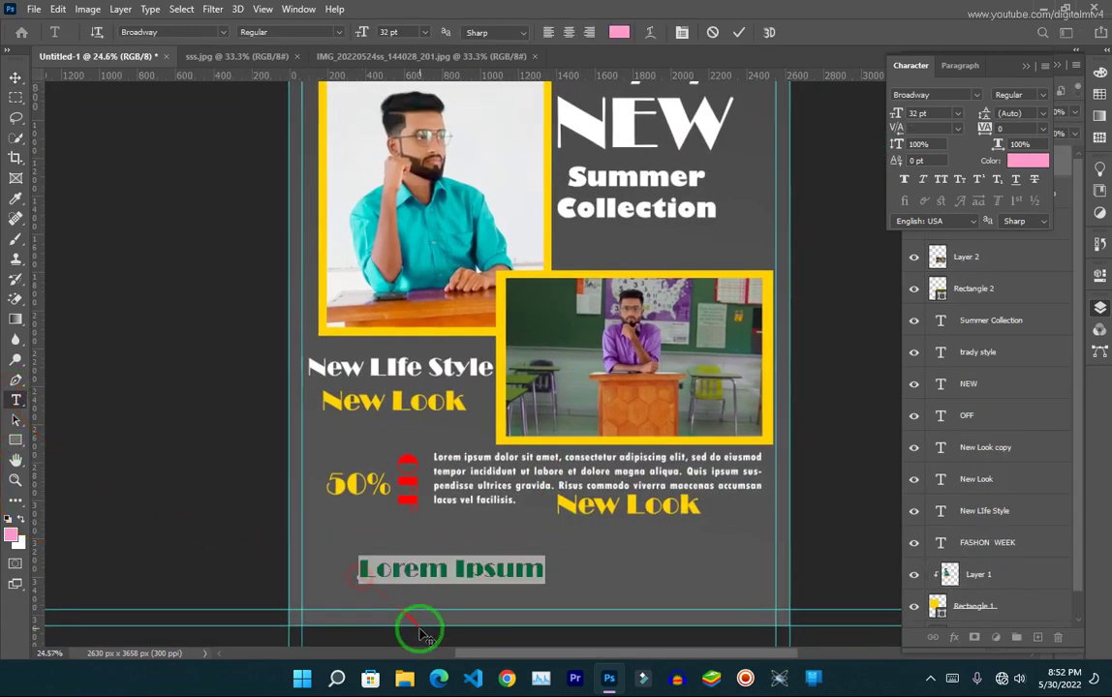
key("Left")
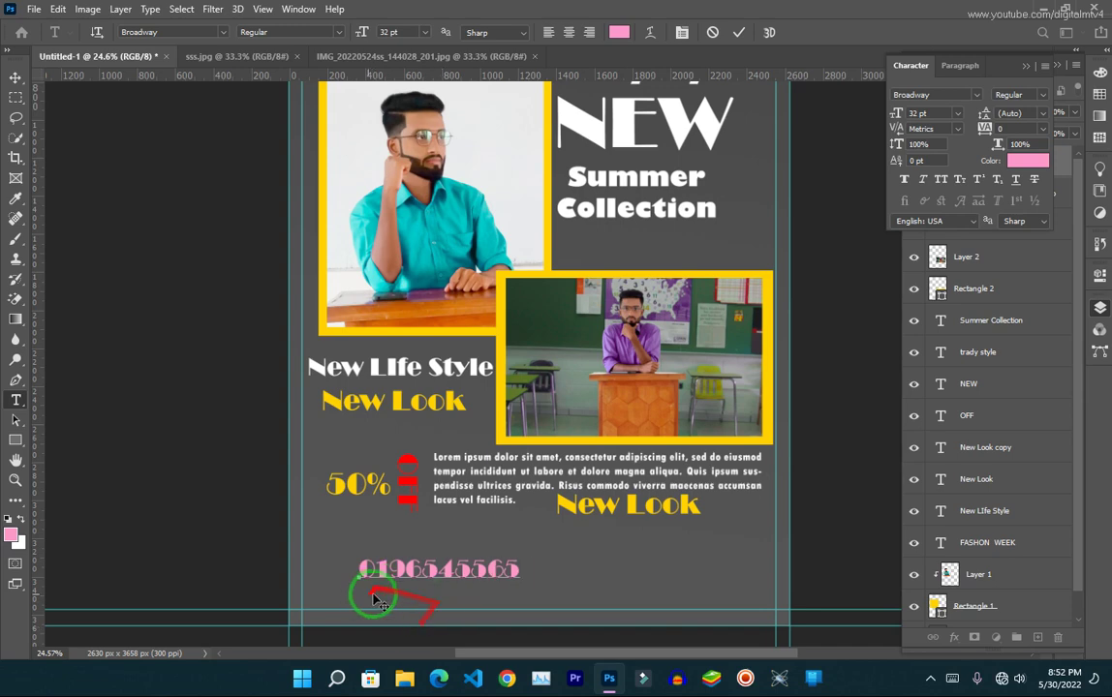
key("ctrl+a")
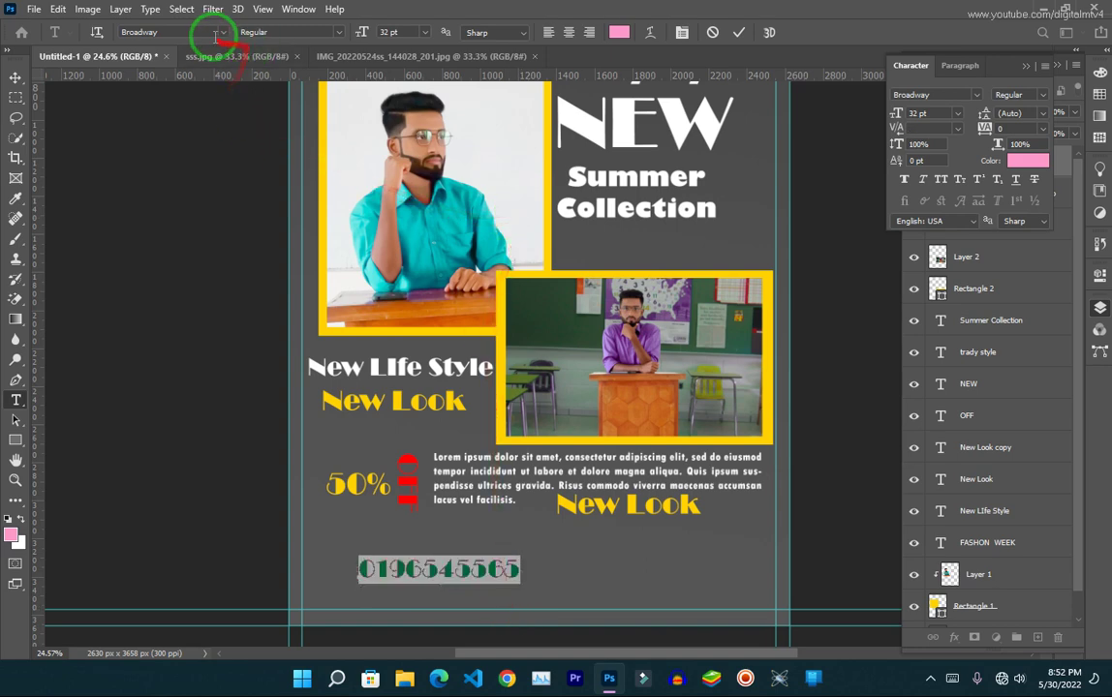
- Set the phone number in Arial Narrow at 21 pt
left_click(228, 34)
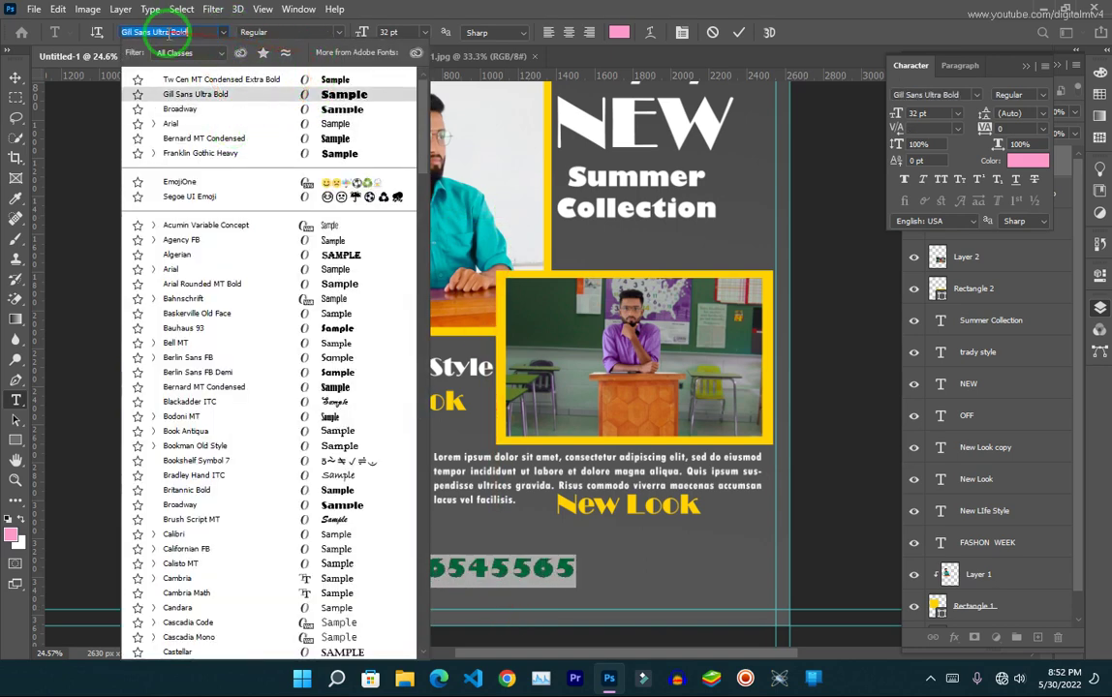
type("arial")
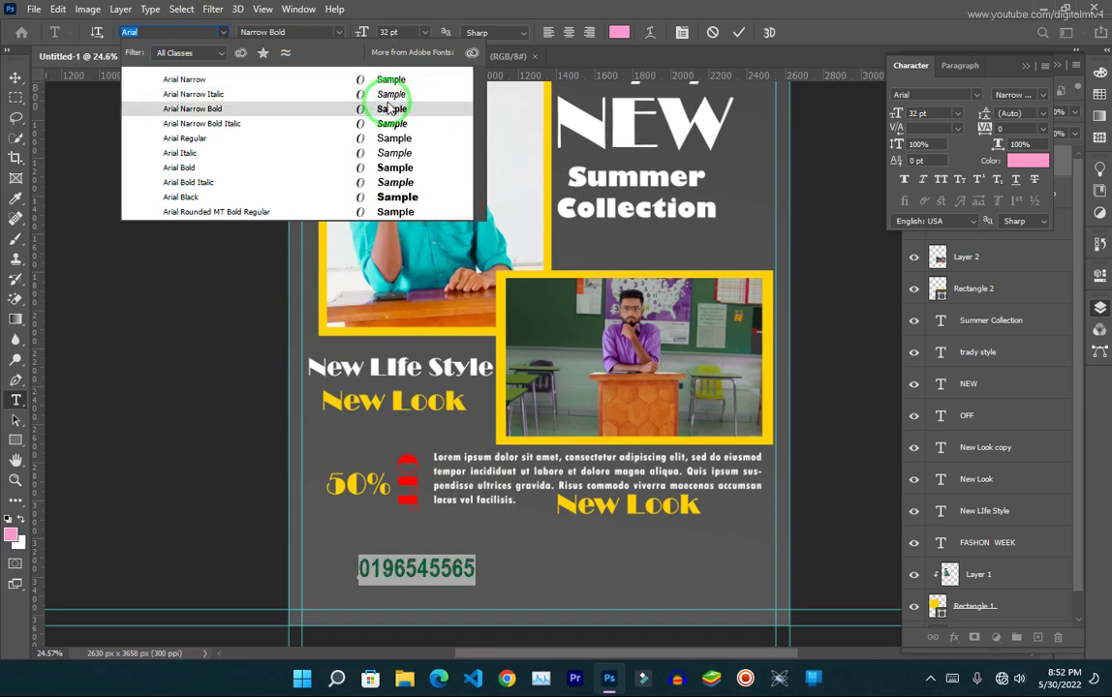
left_click(411, 82)
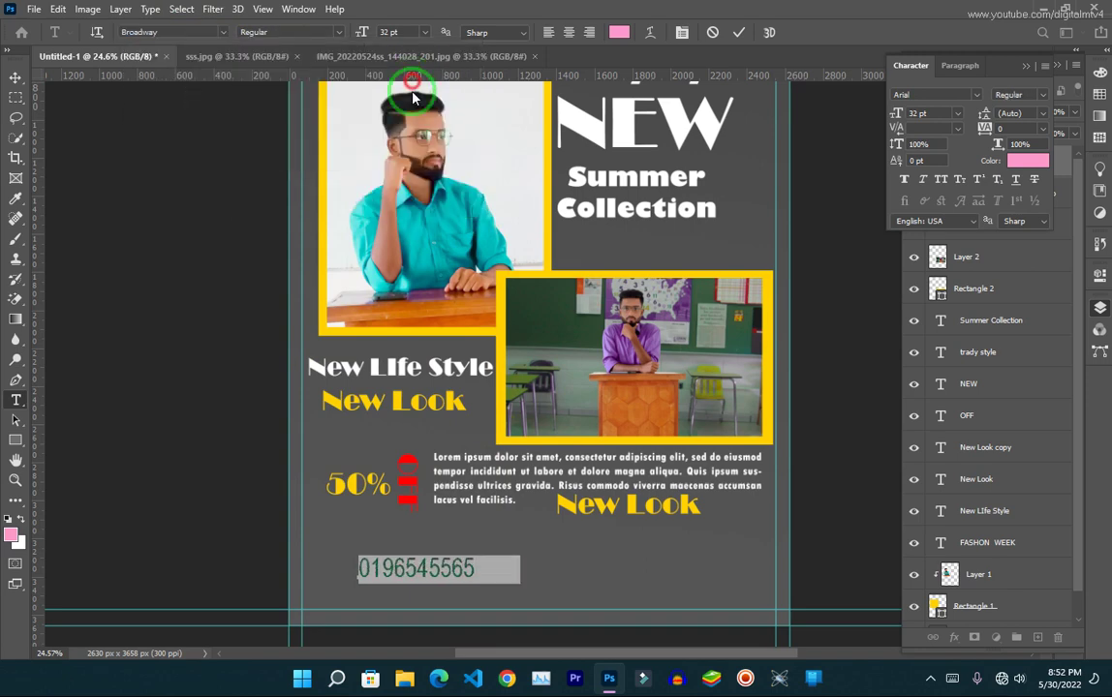
left_click(400, 32)
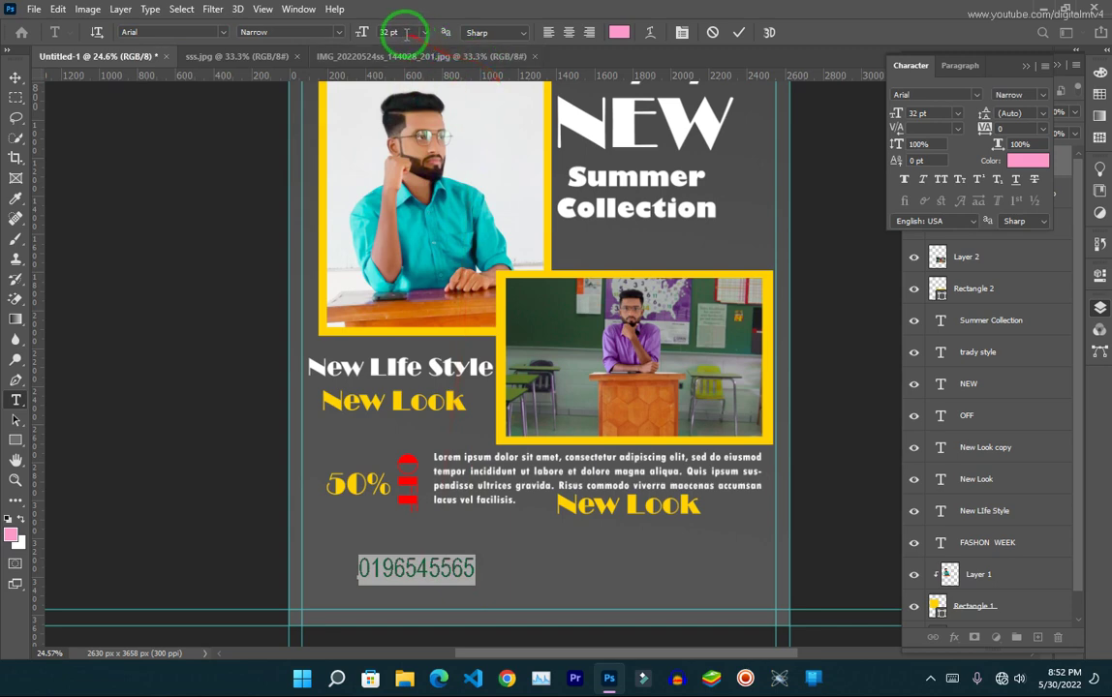
type("27")
key("Return")
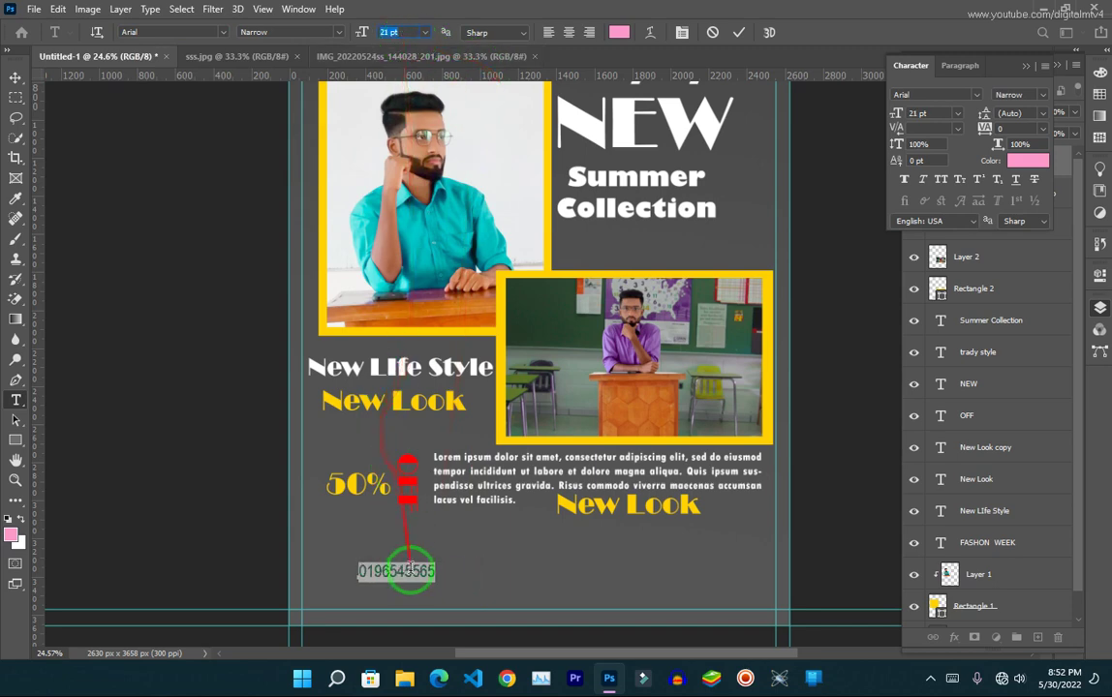
- Move the phone number under the paragraph and colour it near-white (f7f3f5)
left_click_drag(465, 603, 558, 604)
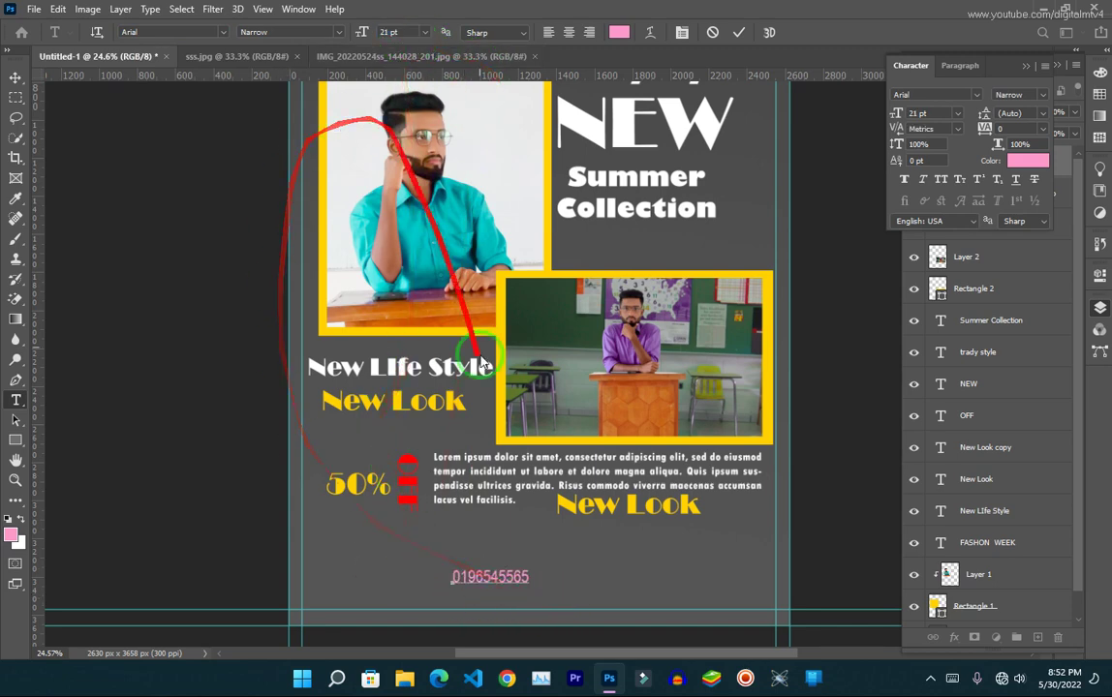
key("ctrl+a")
left_click(635, 33)
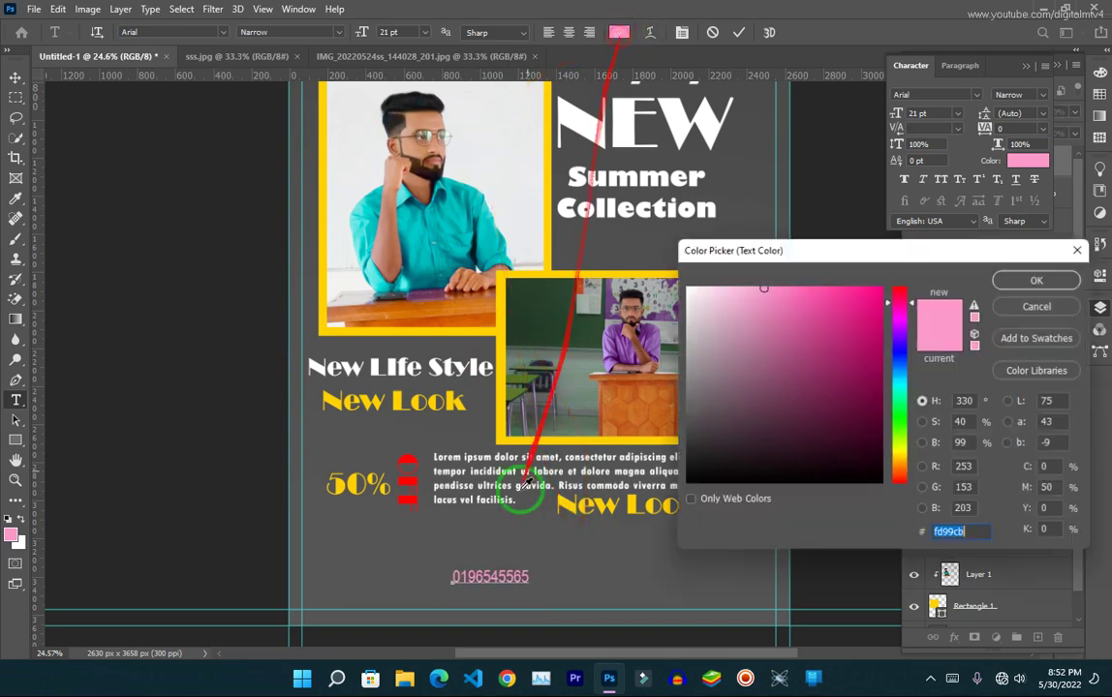
left_click(687, 292)
left_click(1024, 279)
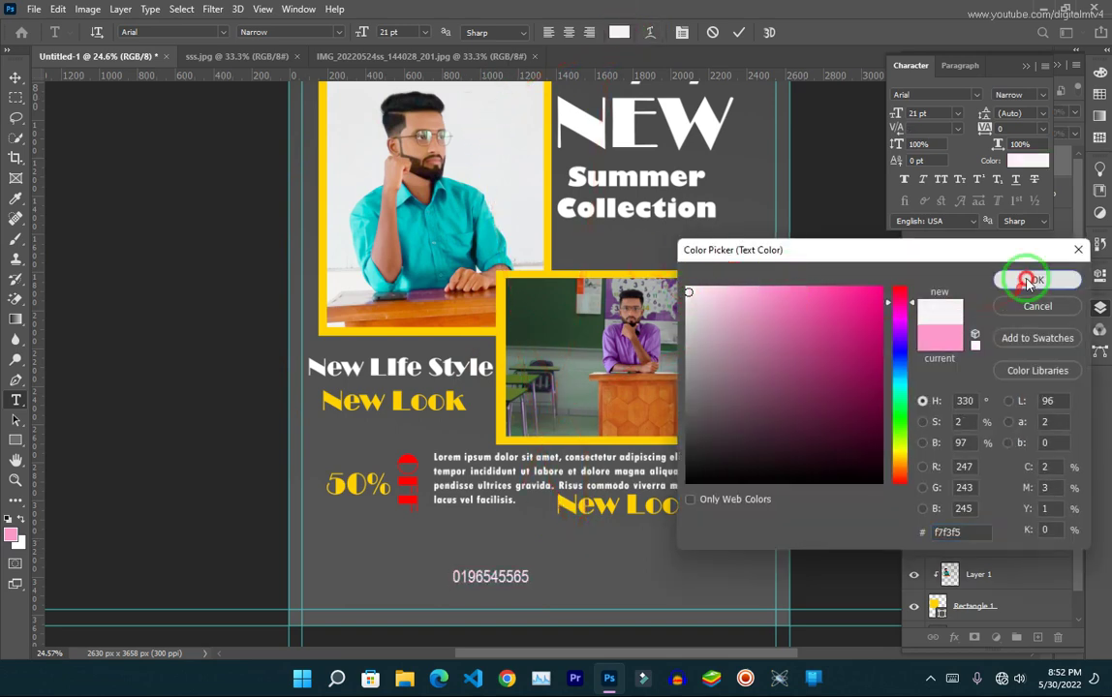
- Duplicate the phone number line below itself and retype the copy as the e-mail address
scroll(600, 406, "down", 1)
left_click_drag(494, 578, 566, 587)
left_click(12, 85)
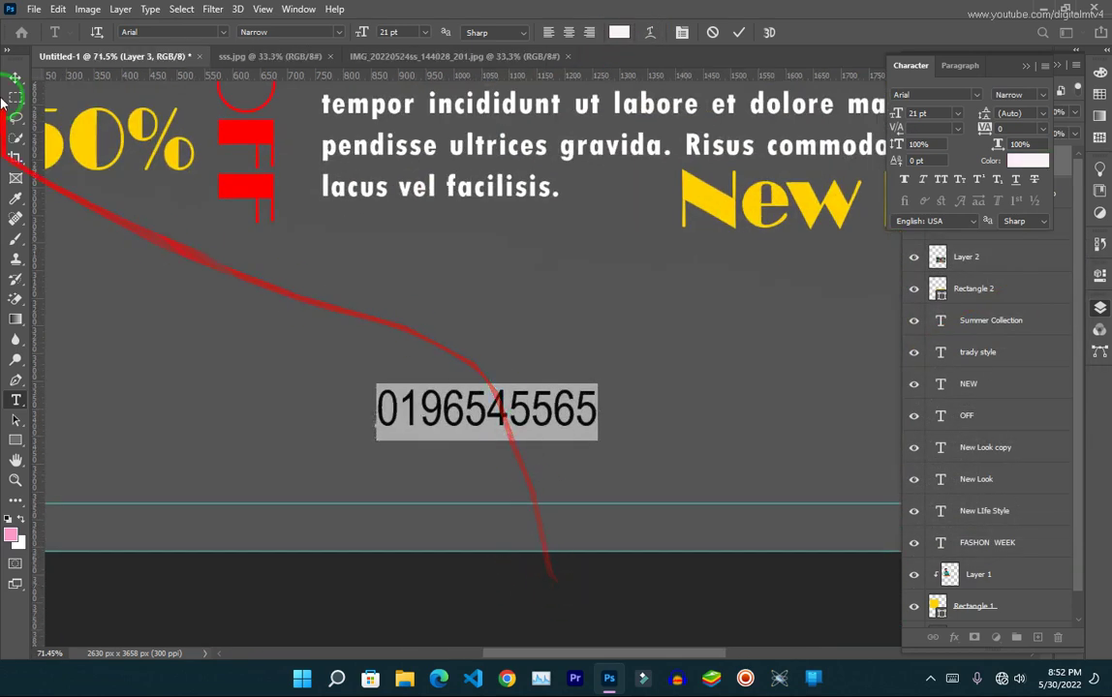
mouse_move(575, 365)
left_mouse_down()
mouse_move(533, 318)
mouse_move(539, 386)
mouse_move(535, 367)
left_mouse_up()
left_click(16, 400)
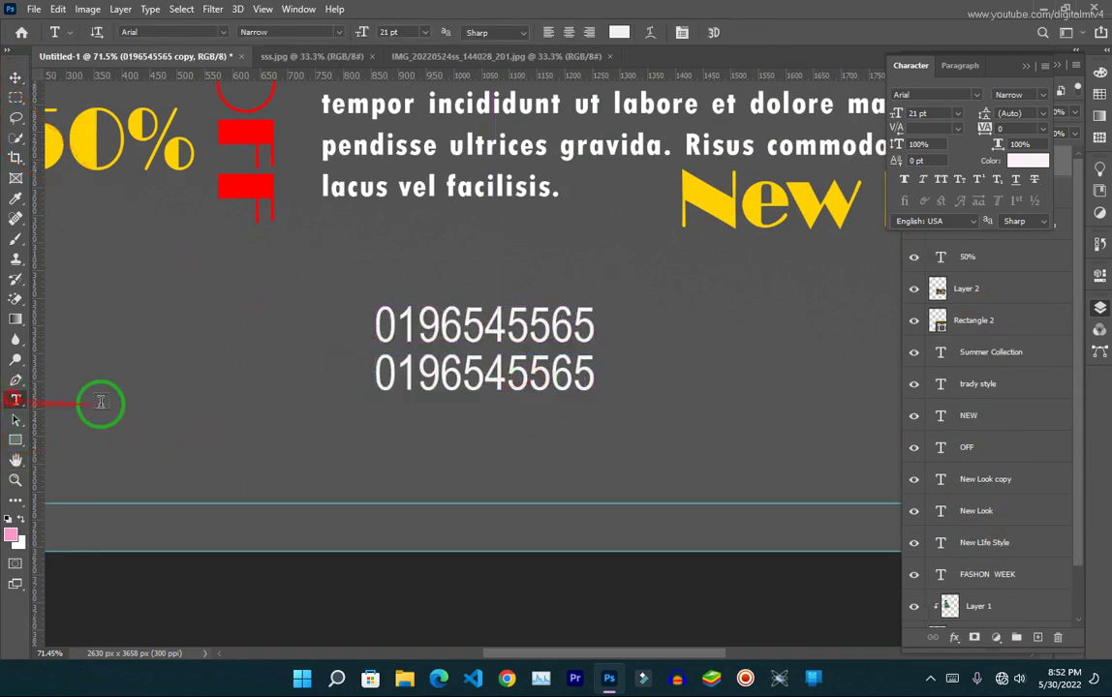
double_click(394, 375)
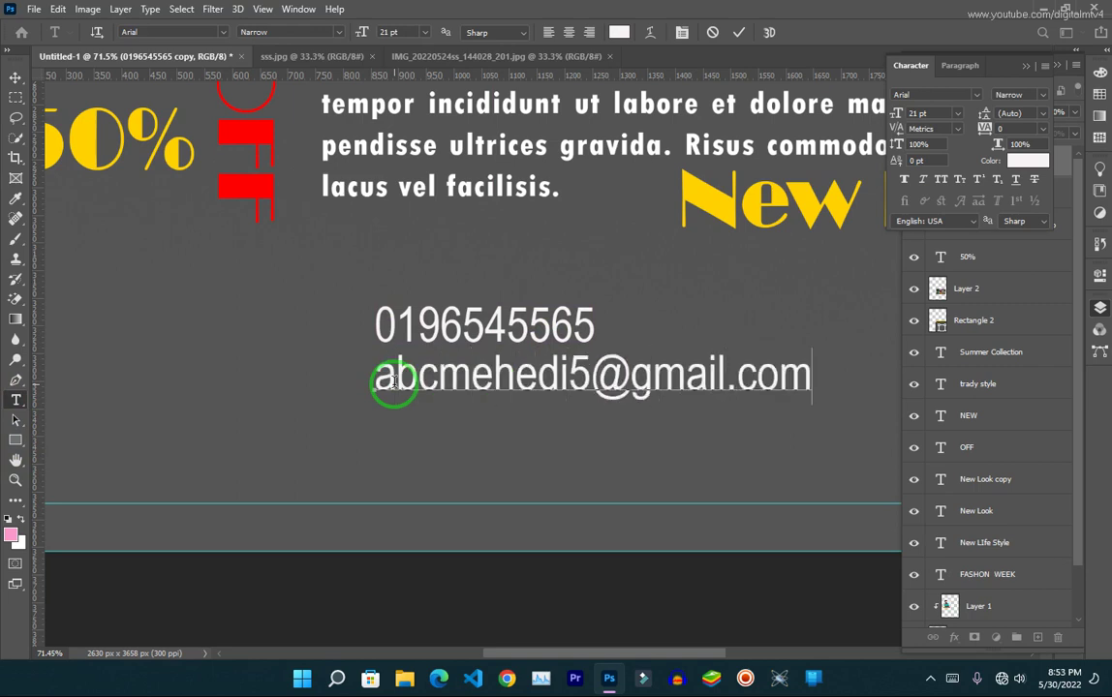
key("ctrl+a")
- Duplicate the e-mail line below it and retype the copy as the website address
left_click(15, 76)
mouse_move(471, 384)
left_mouse_down()
mouse_move(482, 453)
mouse_move(496, 462)
left_mouse_up()
key("ctrl+z")
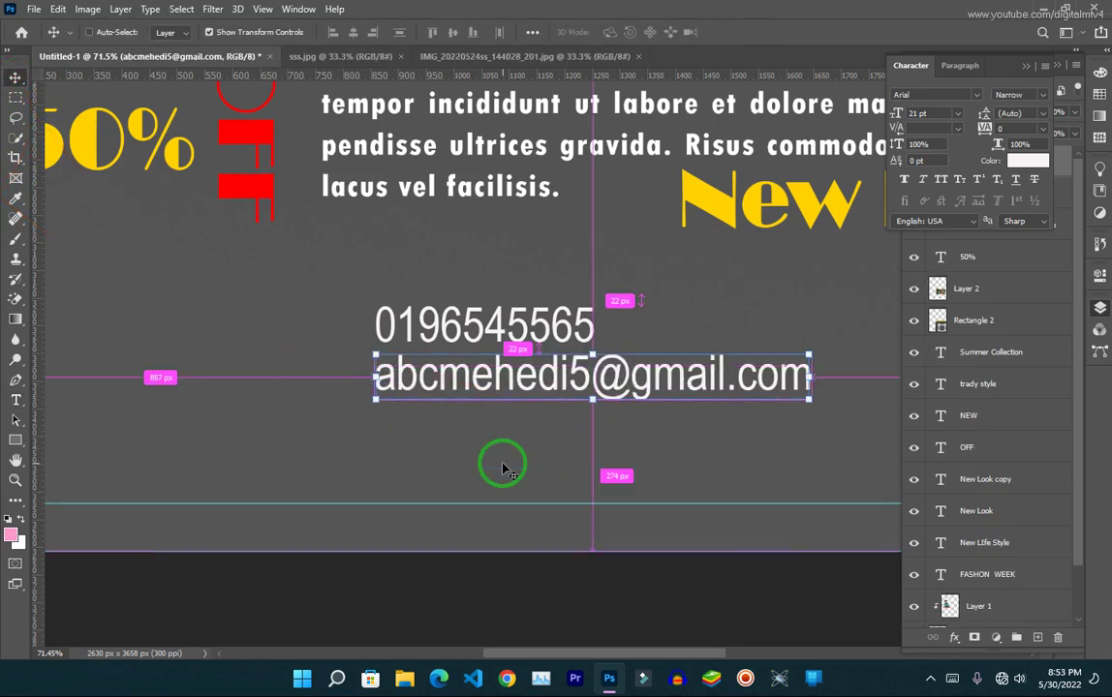
left_click_drag(475, 385, 476, 442)
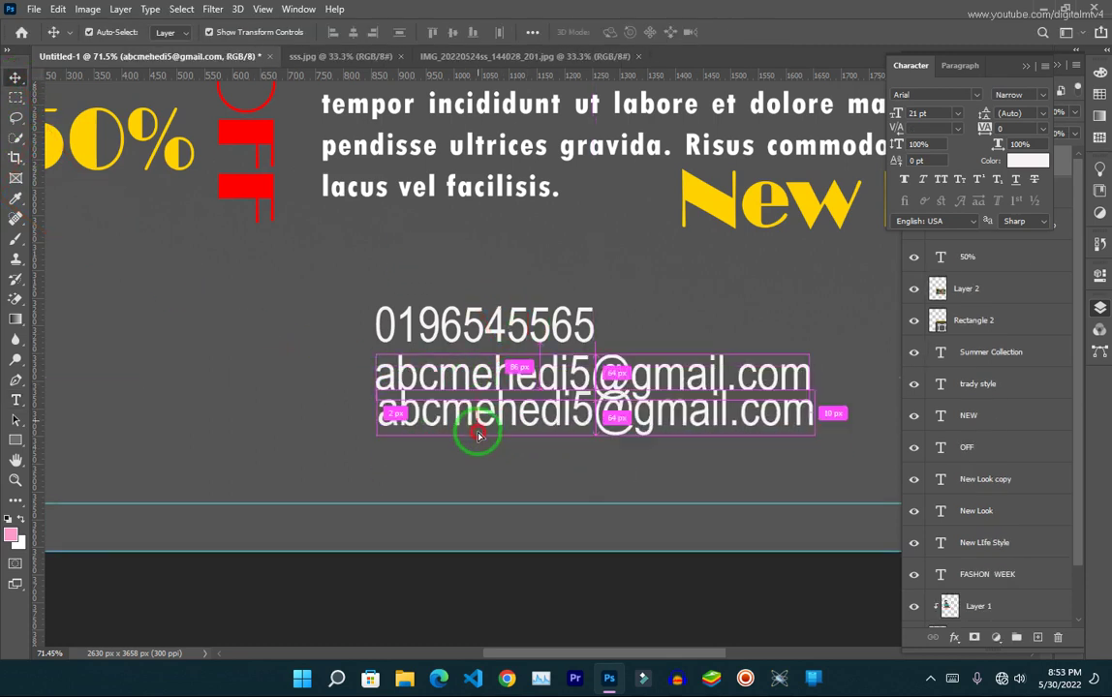
left_click(15, 401)
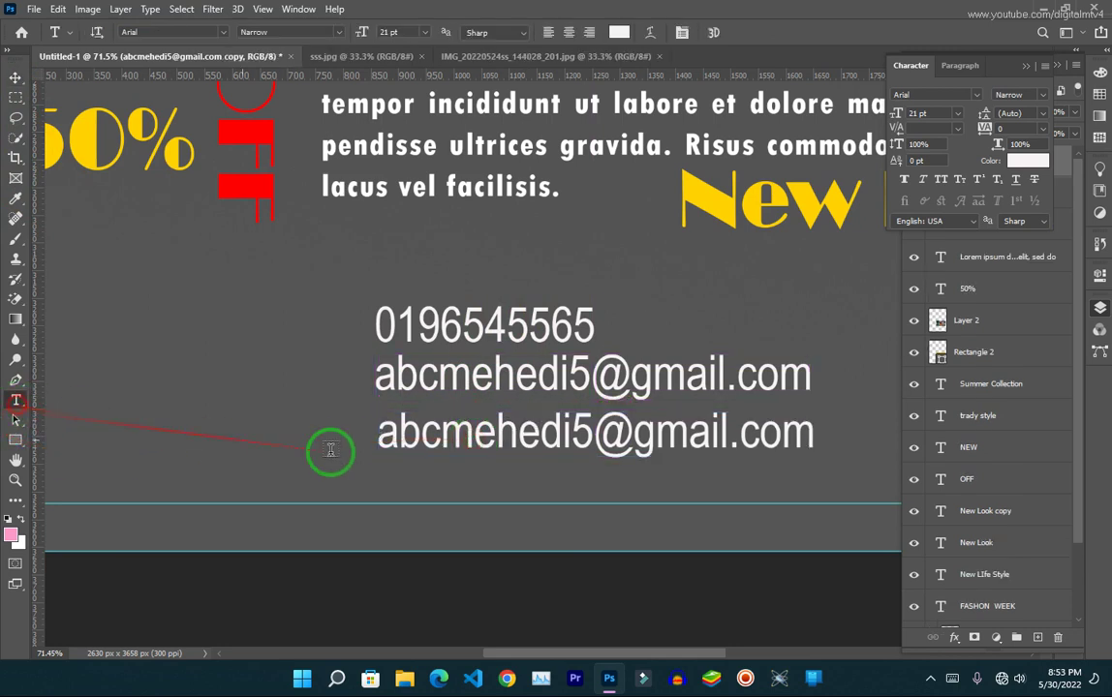
double_click(428, 434)
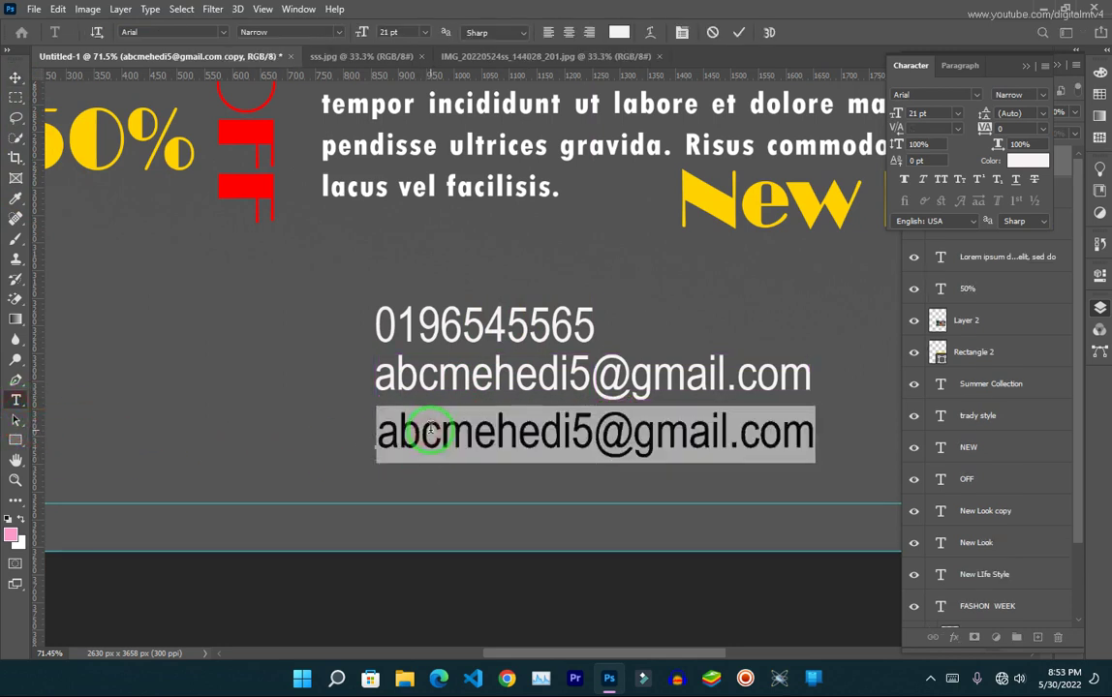
type("W")
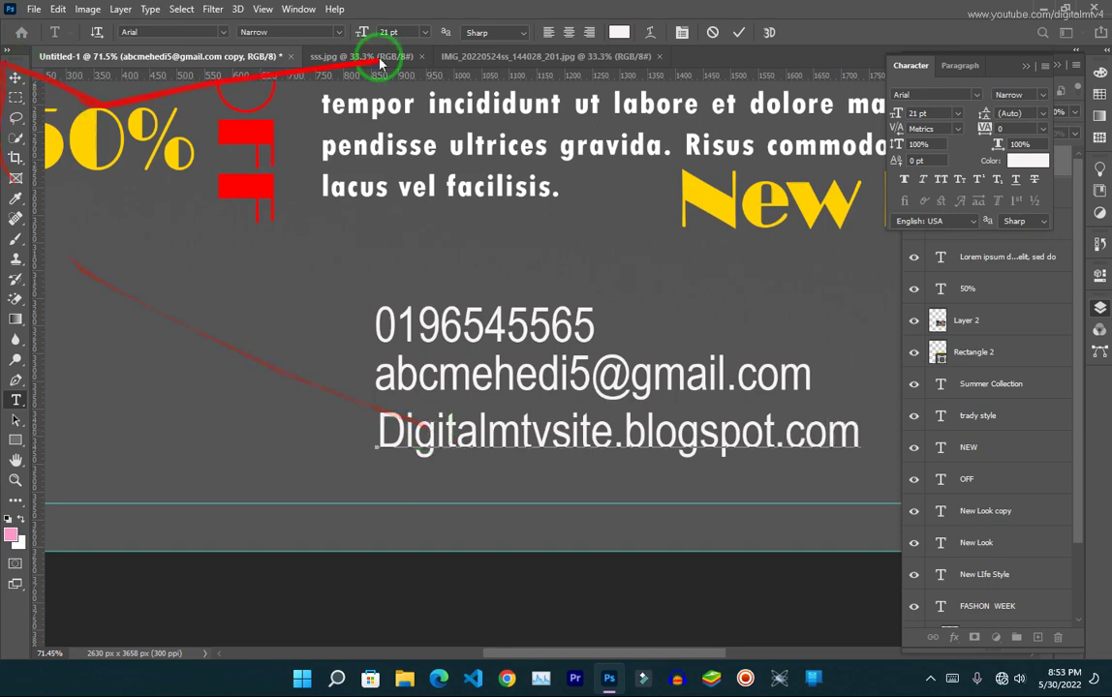
left_click(19, 79)
- Select the three contact text lines together, excluding the Lorem ipsum paragraph
scroll(528, 286, "down", 5)
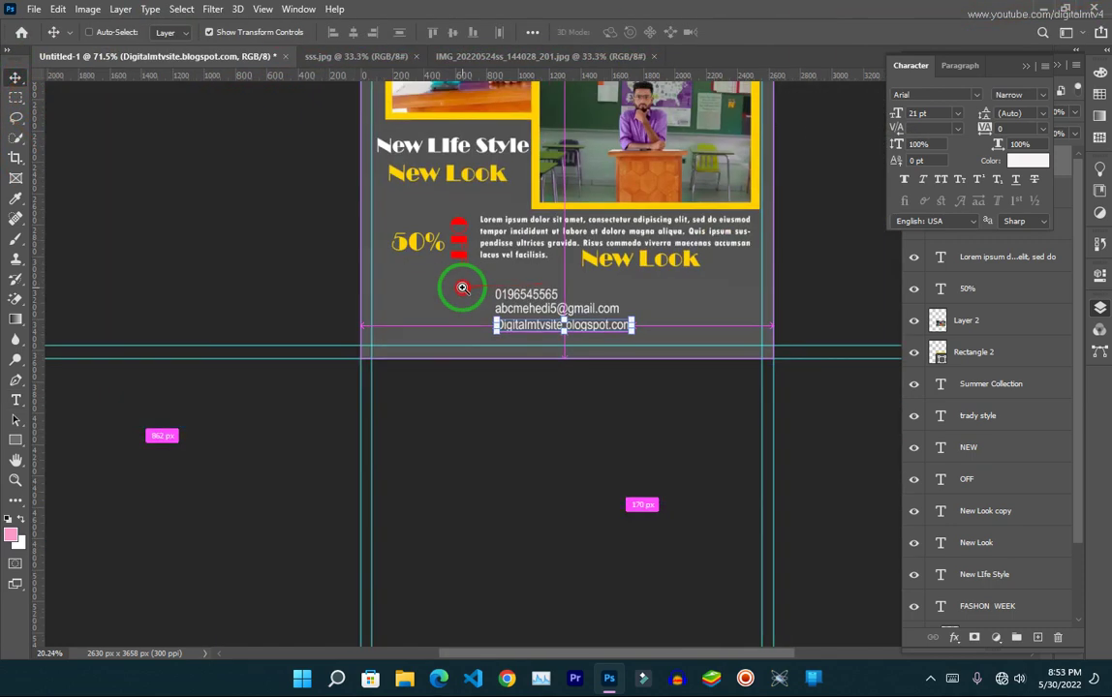
left_click(496, 289)
left_click_drag(497, 319, 552, 337)
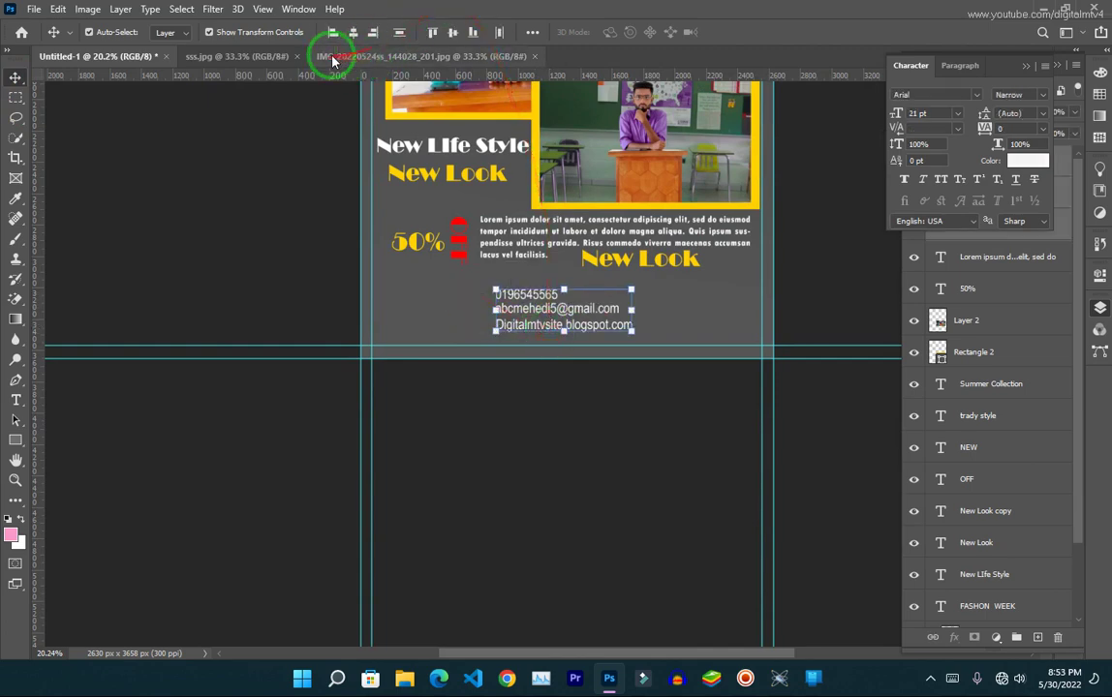
left_click_drag(509, 318, 544, 364)
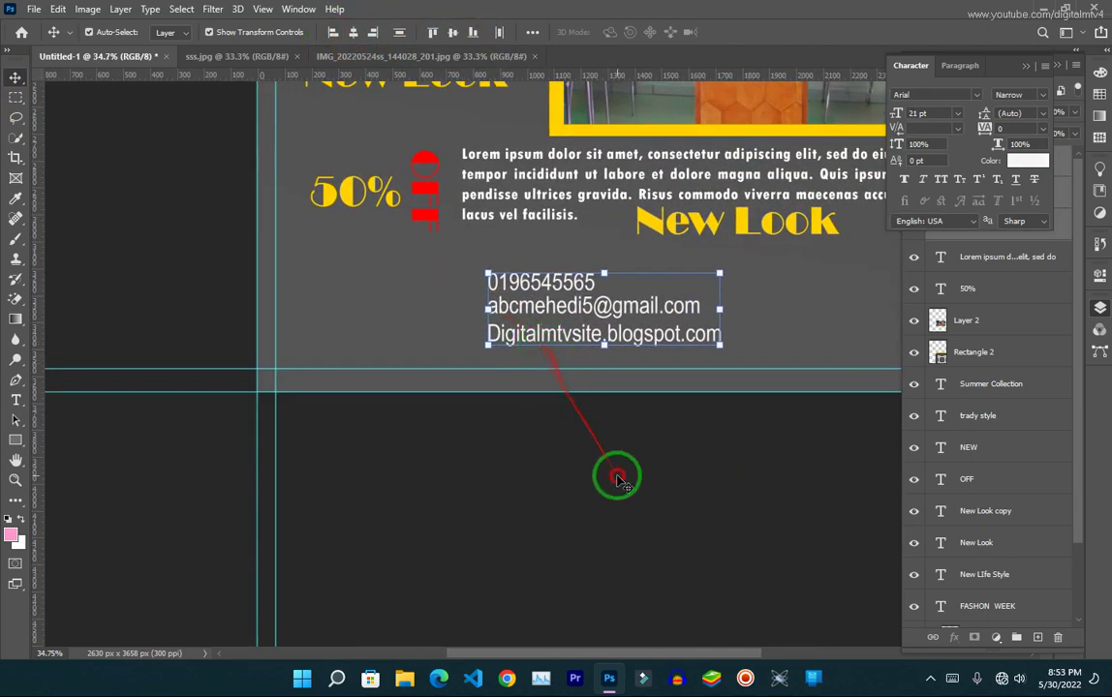
mouse_move(617, 476)
left_mouse_down()
mouse_move(595, 368)
mouse_move(650, 303)
left_mouse_up()
left_click(590, 322)
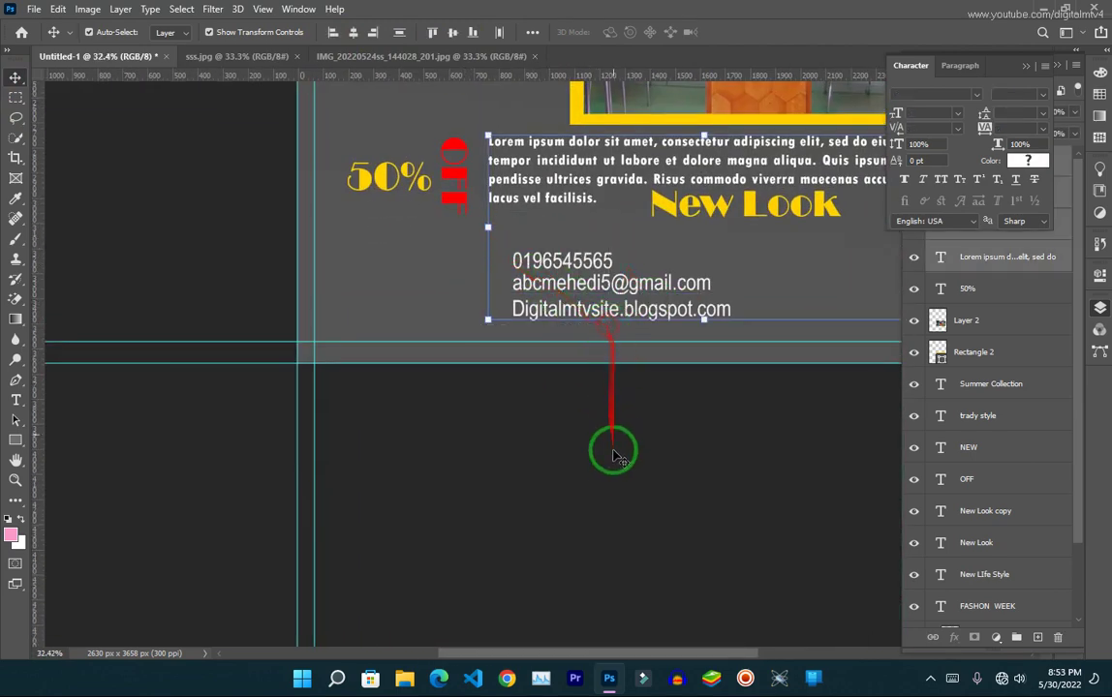
left_click(542, 312)
left_click(530, 200)
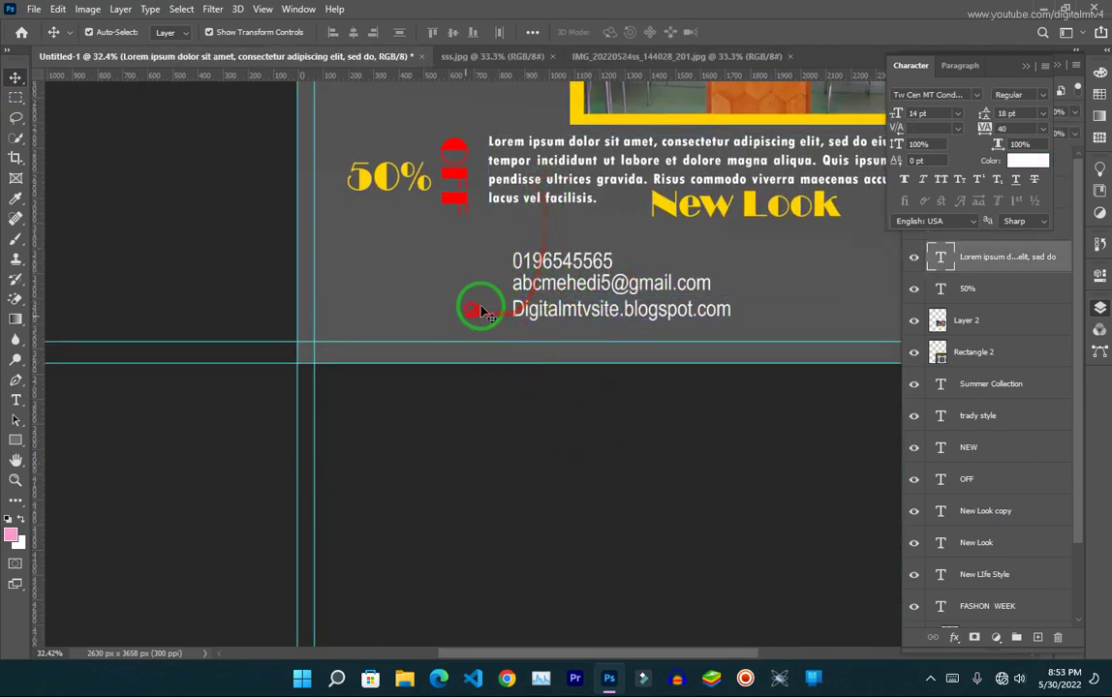
left_click(539, 315)
left_click_drag(518, 308, 547, 250)
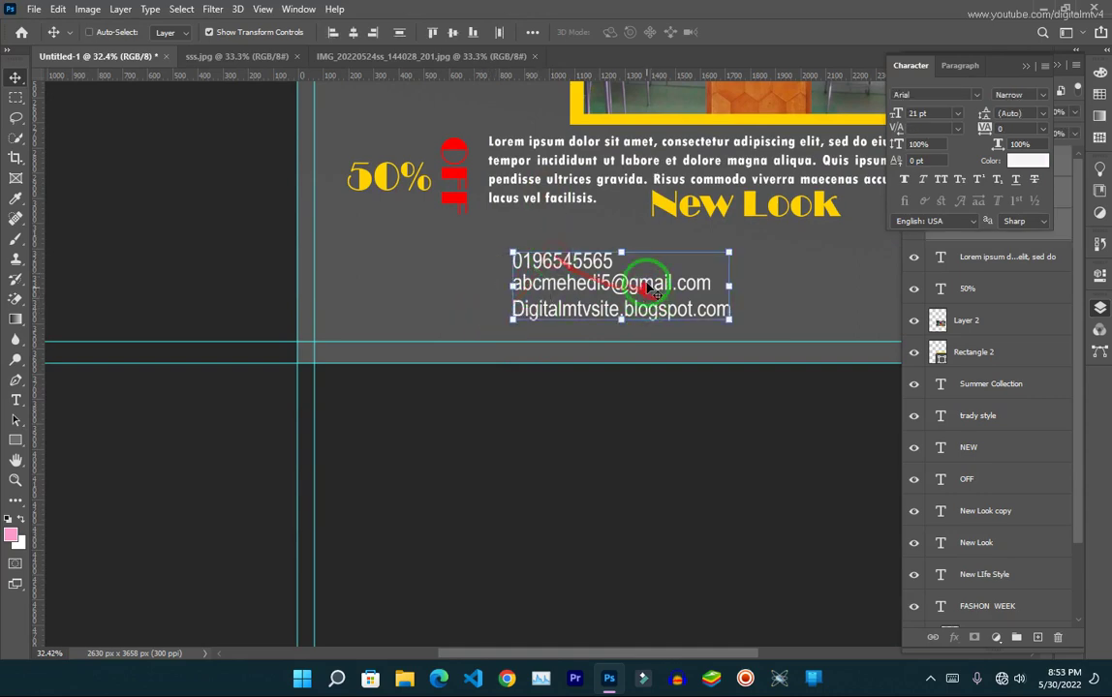
key("ctrl+0")
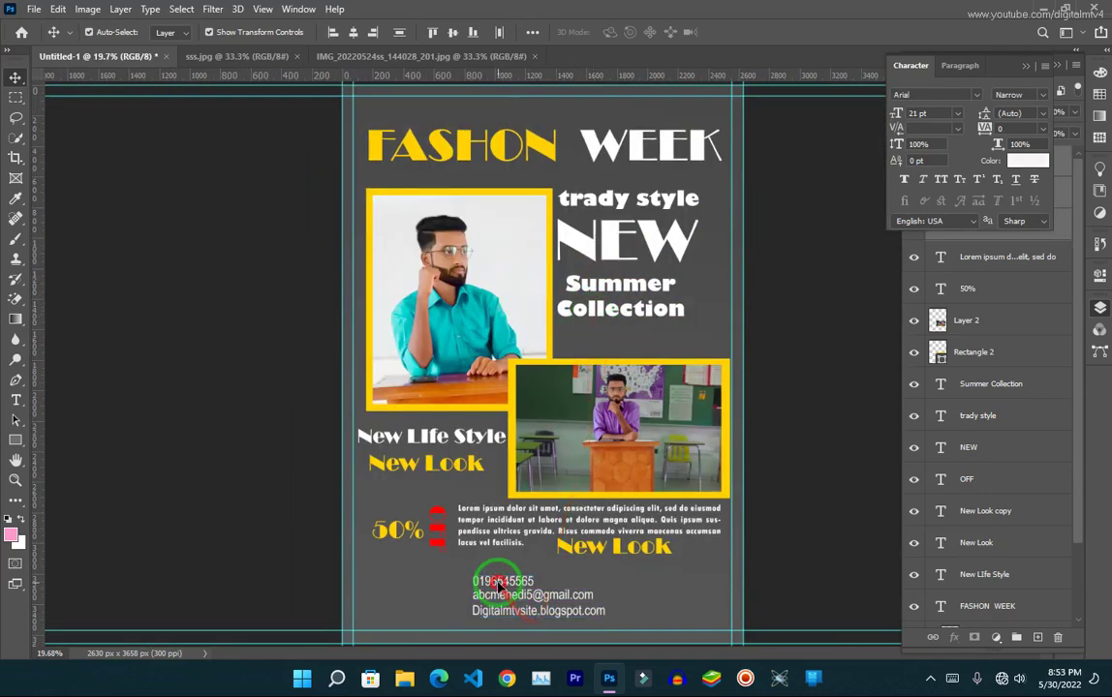
- Move the contact block left beneath the 50% text and scale it to about 64%
mouse_move(497, 584)
left_mouse_down()
mouse_move(616, 589)
mouse_move(399, 587)
left_mouse_up()
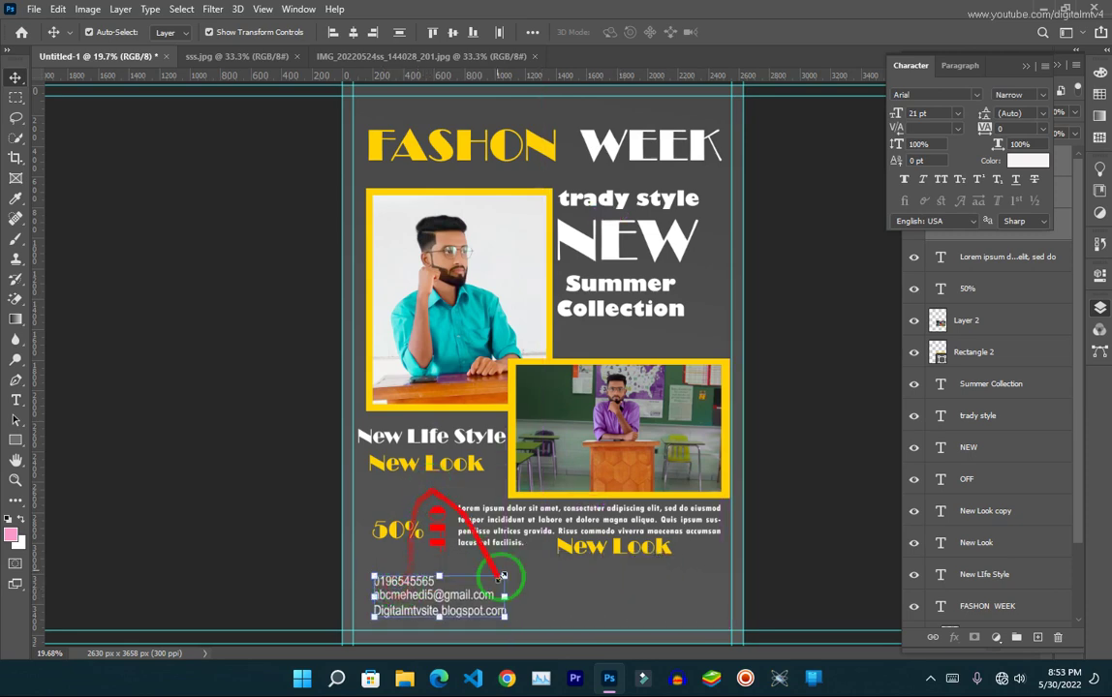
scroll(474, 587, "up", 2)
scroll(475, 590, "up", 2)
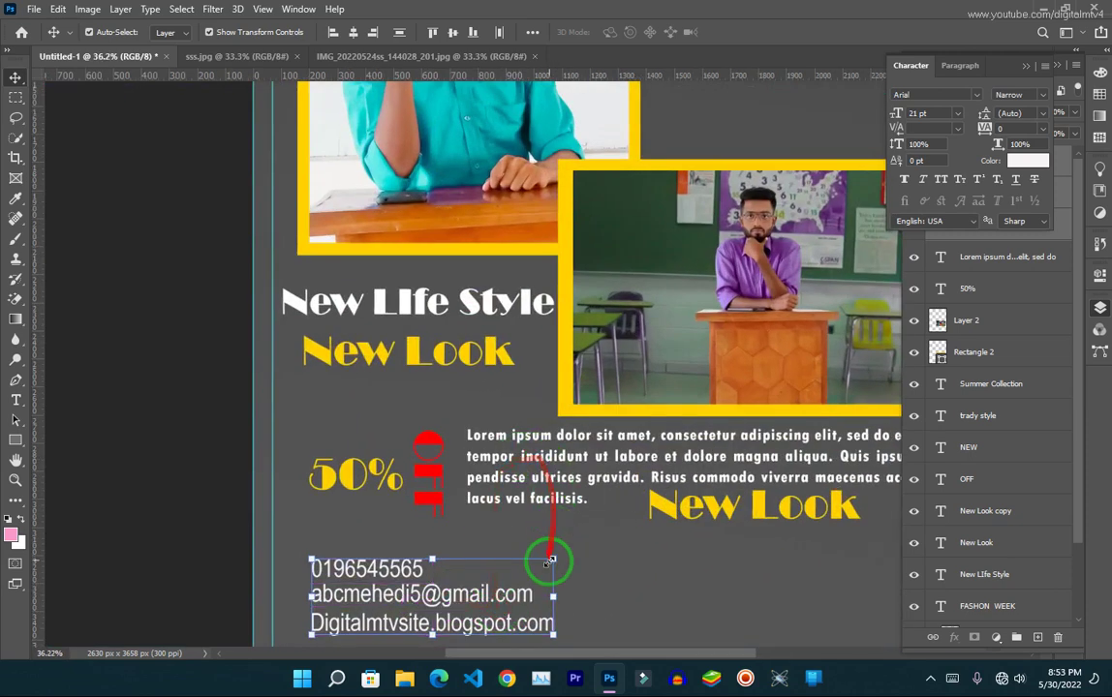
left_click_drag(554, 559, 464, 587)
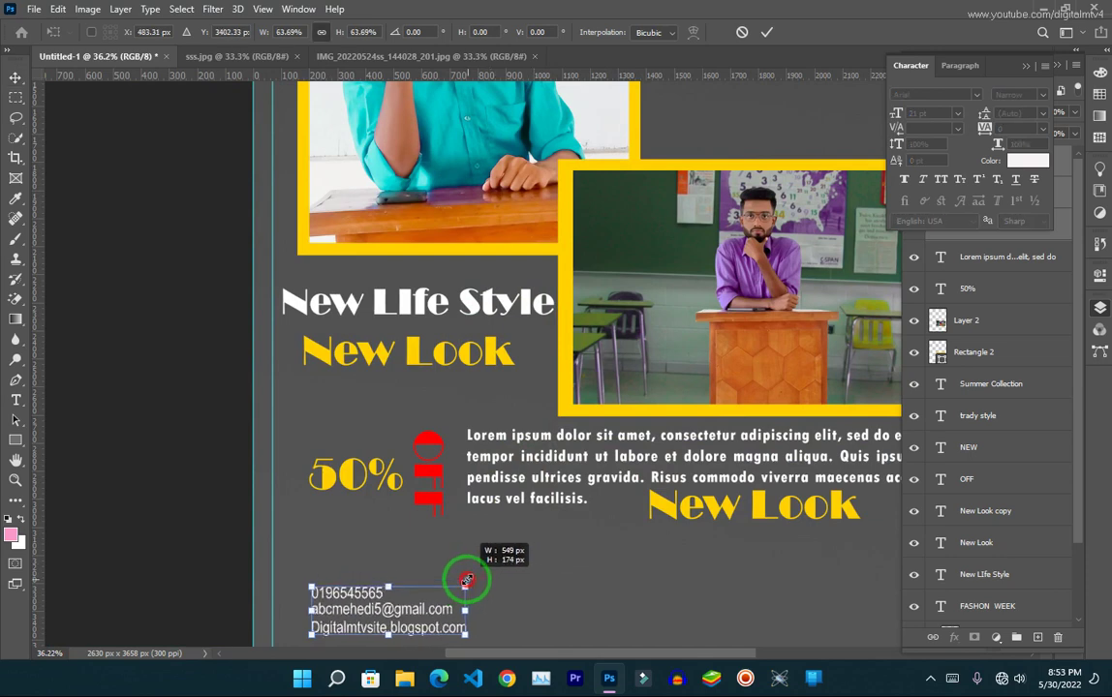
key("Return")
- Select the Background layer in the Layers panel
scroll(598, 504, "down", 3)
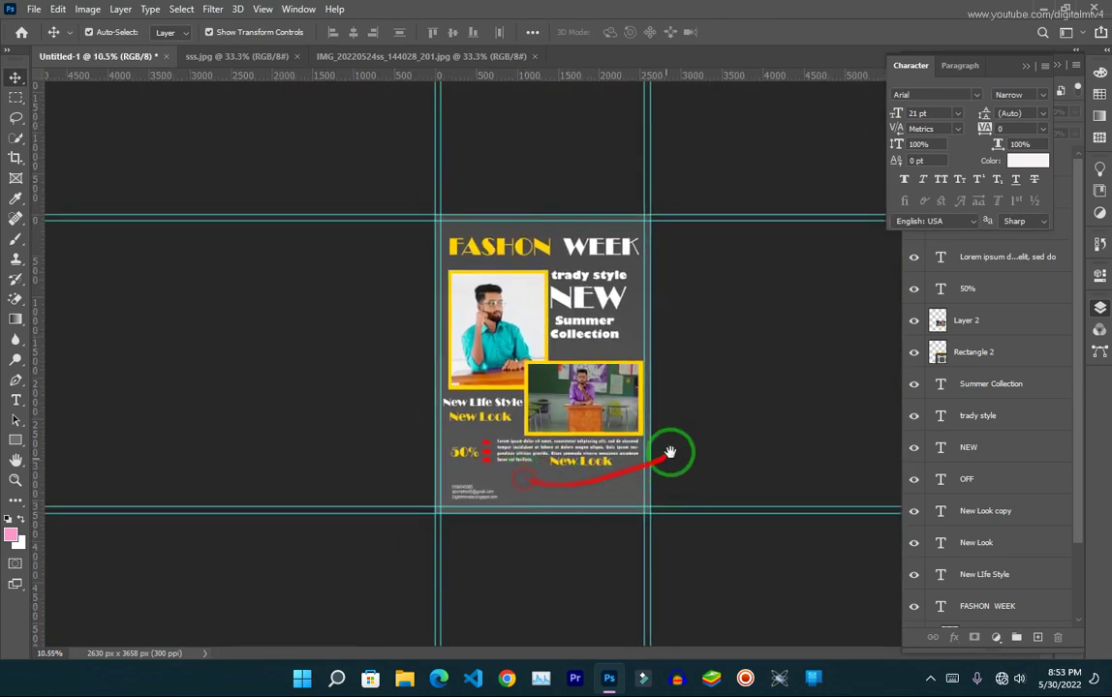
scroll(670, 452, "down", 2)
scroll(598, 450, "up", 1)
scroll(597, 450, "up", 1)
left_click(504, 537)
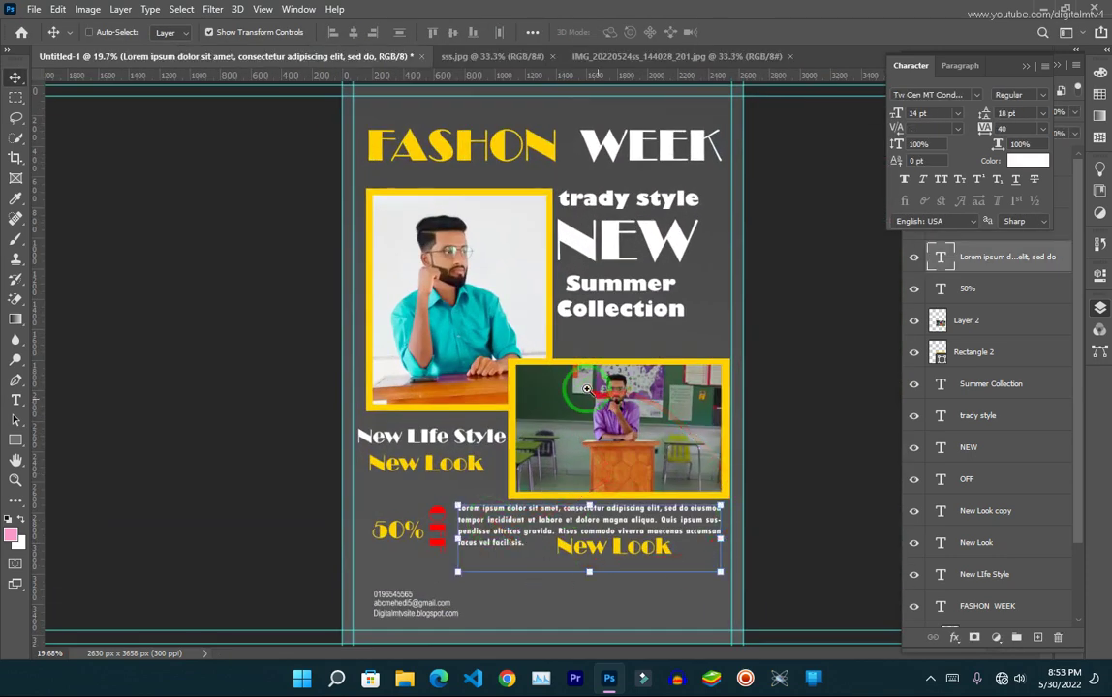
scroll(586, 388, "down", 1)
left_click_drag(298, 211, 484, 80)
left_click_drag(910, 291, 954, 242)
scroll(954, 242, "down", 3)
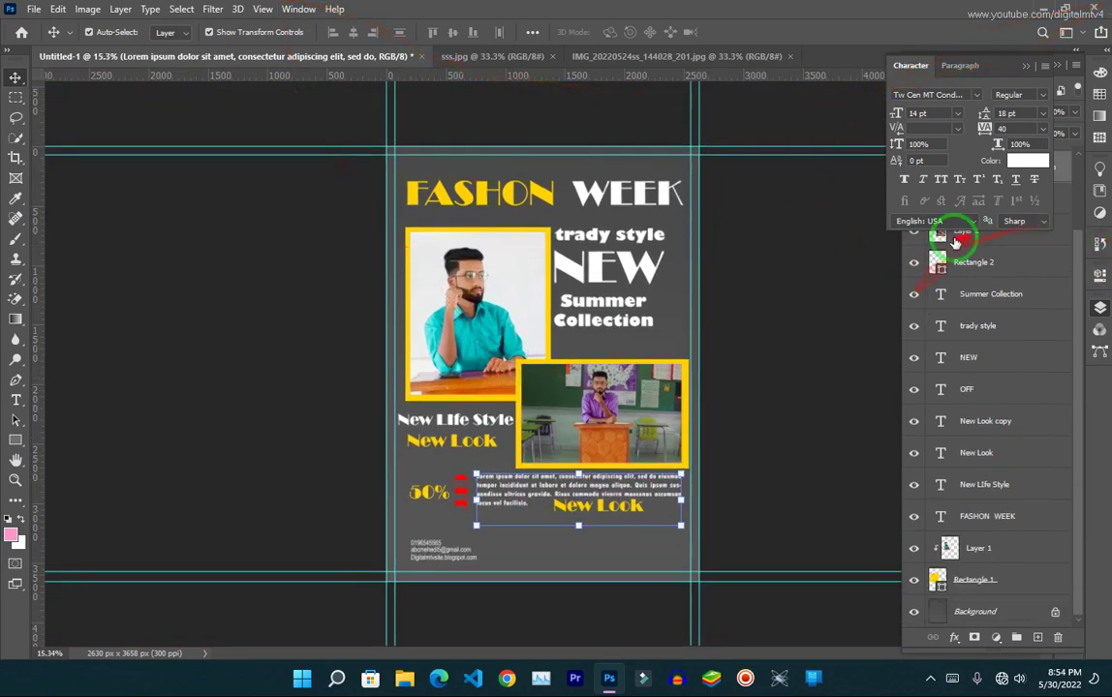
left_click(971, 357)
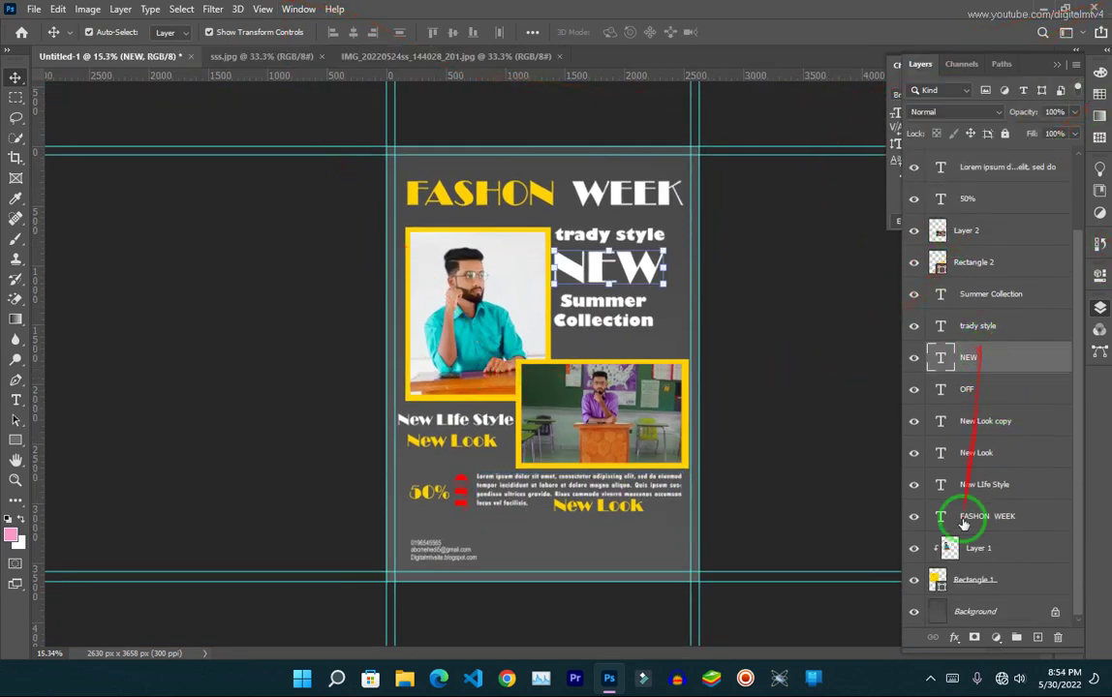
left_click_drag(965, 616, 724, 592)
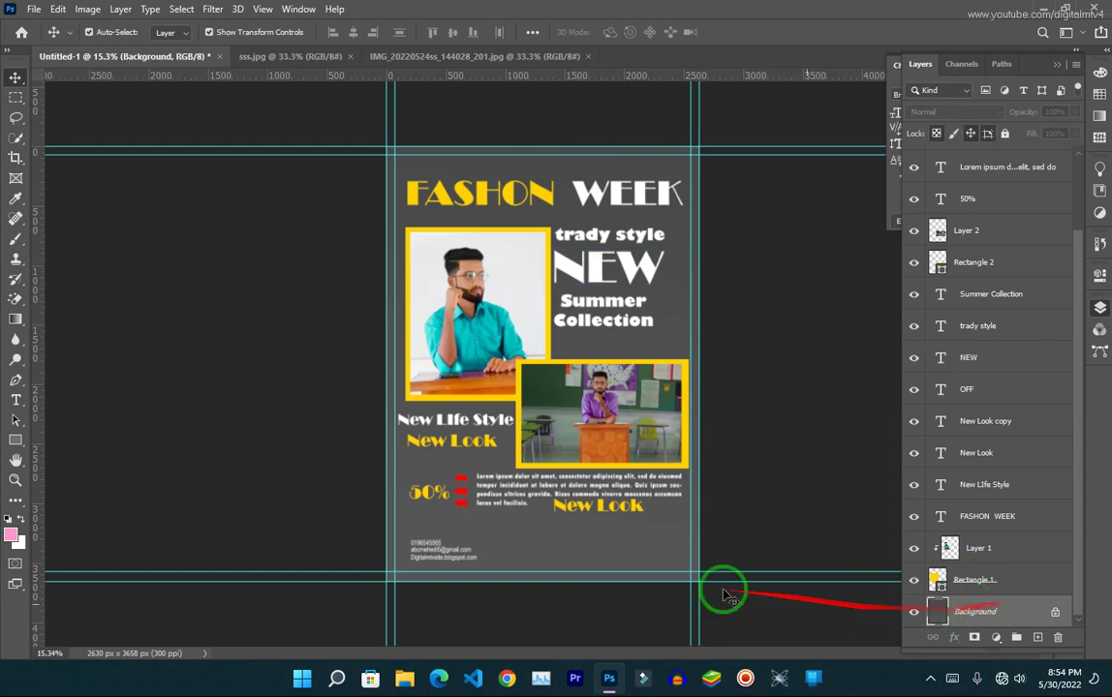
- Draw a pink 3471 × 1133 px rectangle across the poster's lower band
left_click(15, 441)
left_click_drag(339, 457, 753, 591)
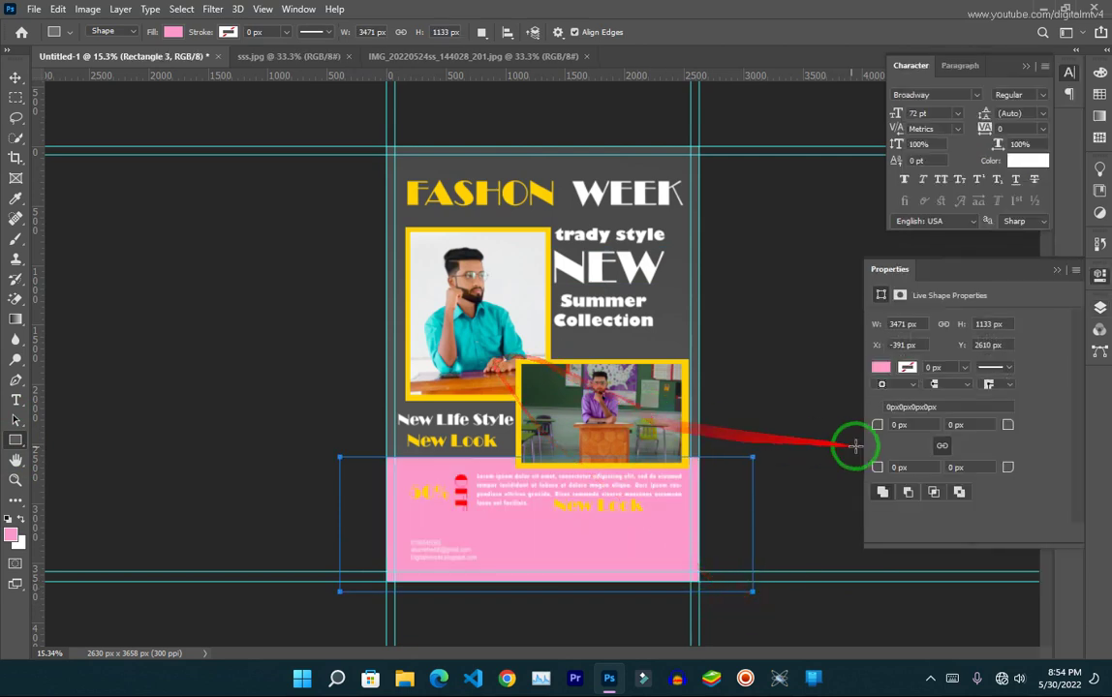
left_click(879, 368)
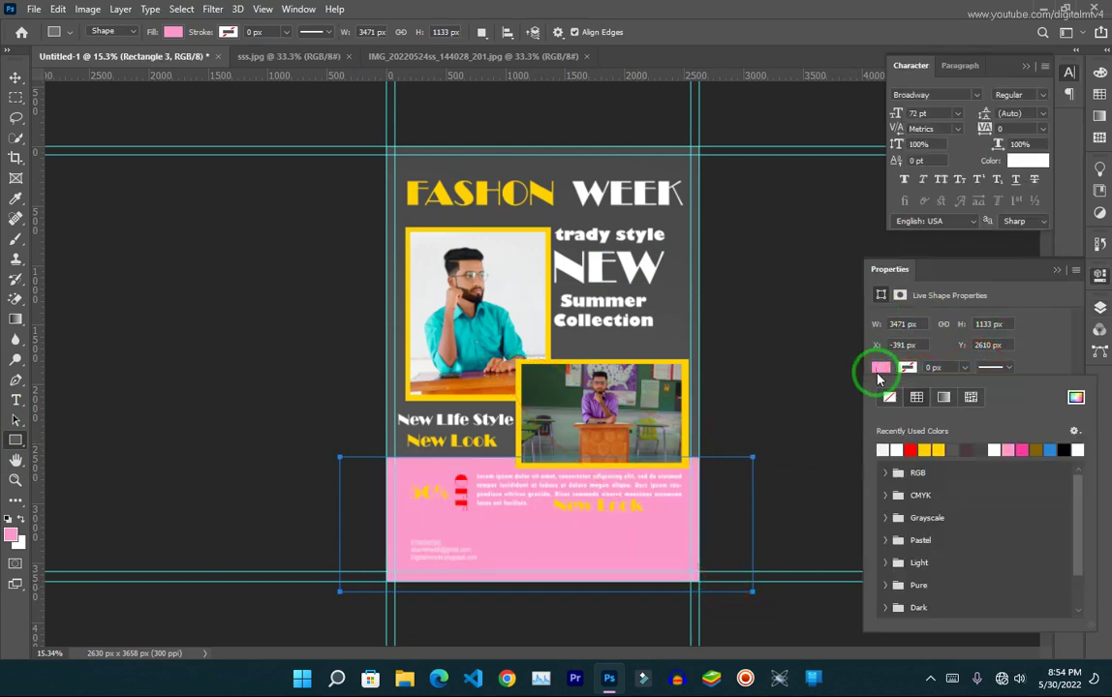
left_click(16, 77)
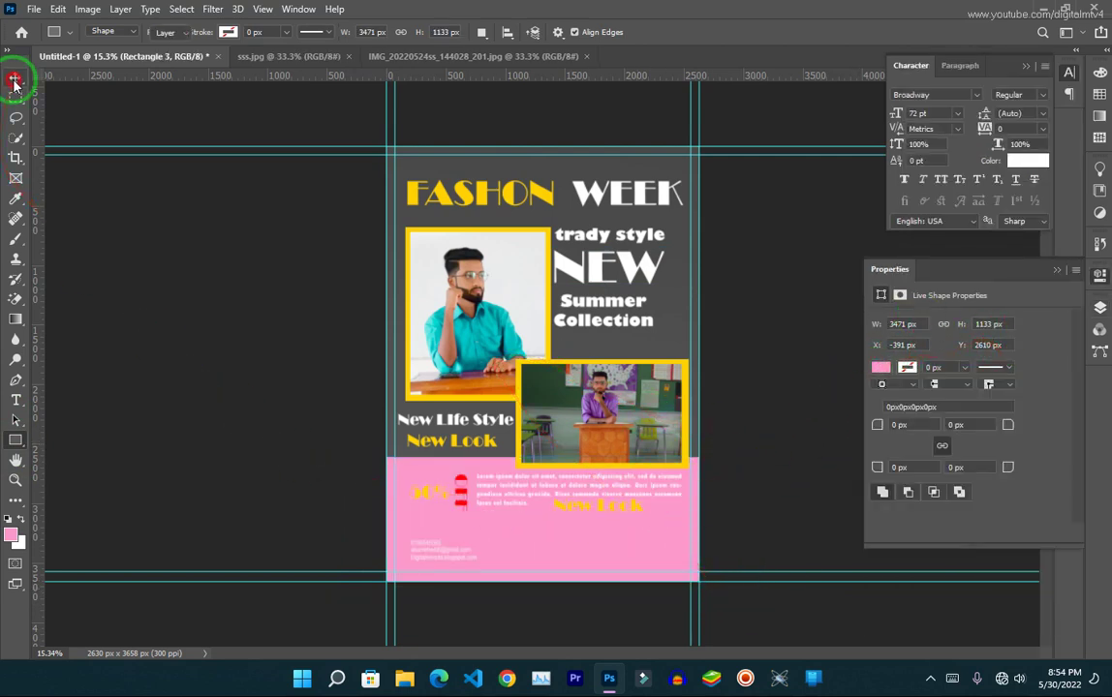
- Change the whole Lorem ipsum paragraph's text colour to black
left_click(514, 497)
double_click(513, 494)
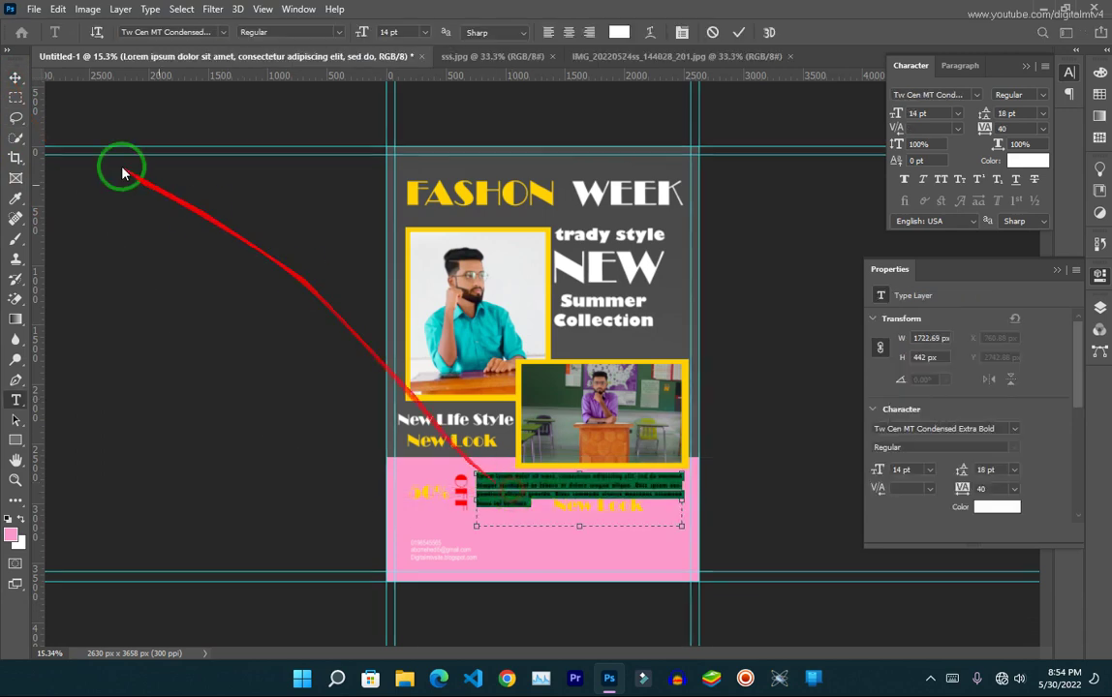
double_click(521, 494)
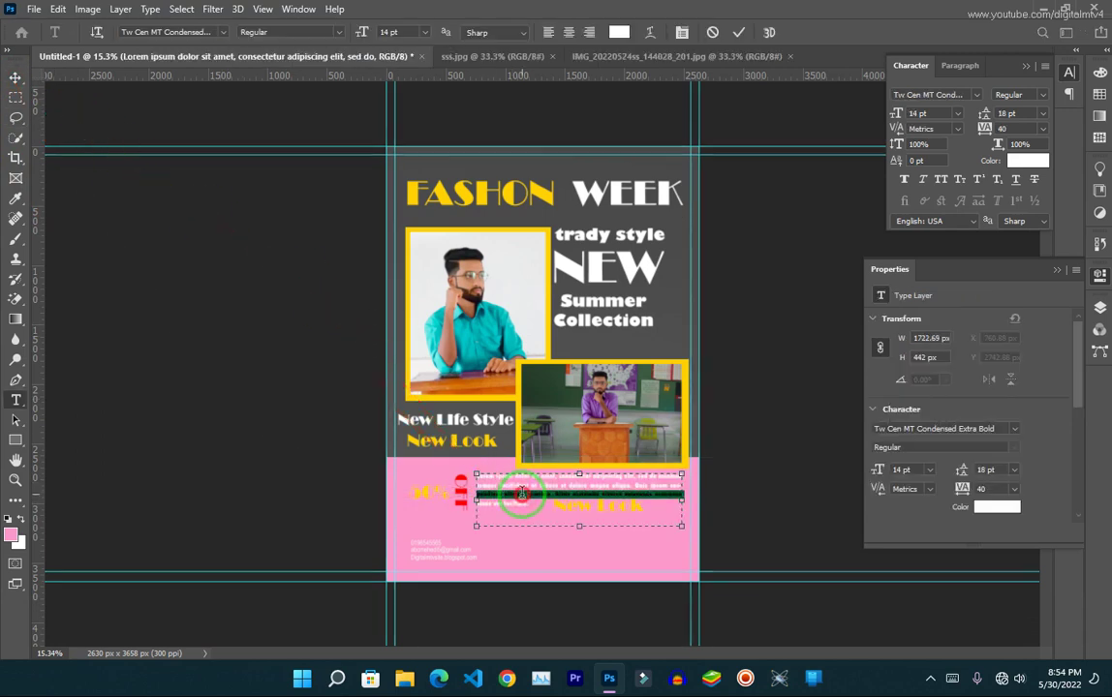
left_click_drag(521, 494, 617, 201)
left_click(612, 33)
left_click(693, 483)
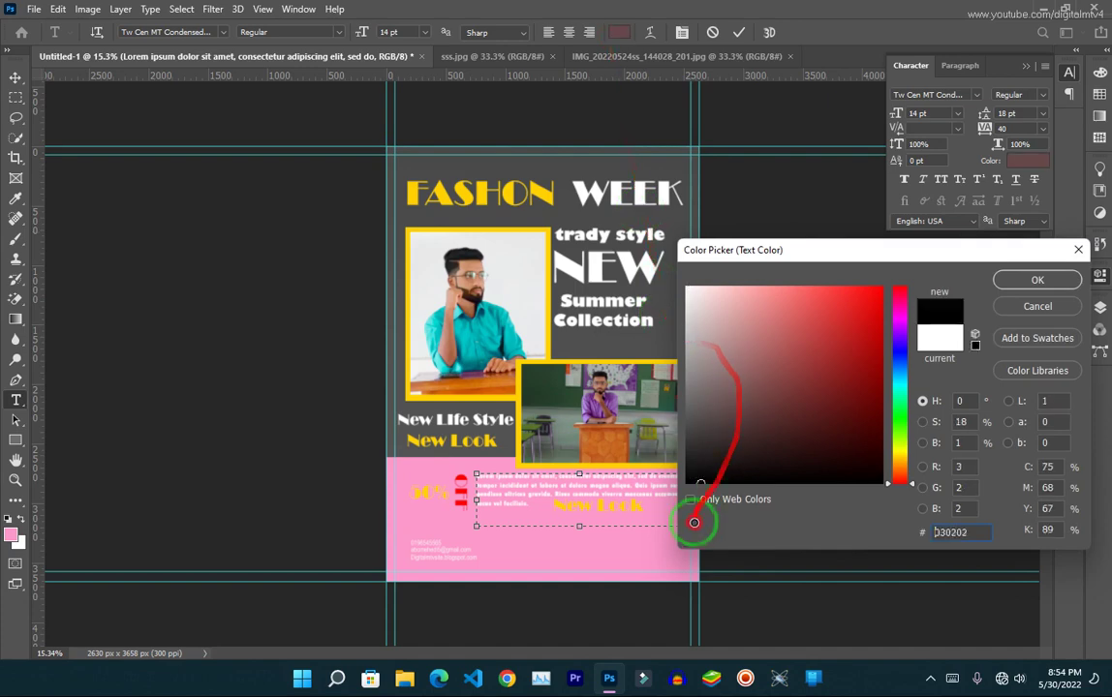
left_click(1037, 281)
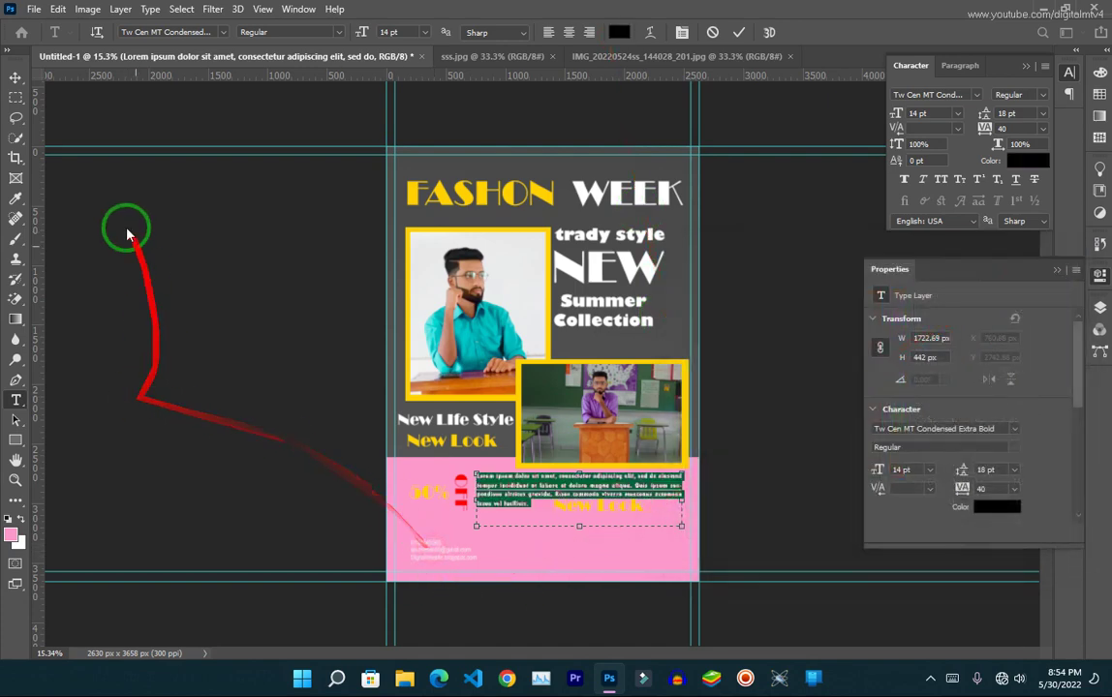
left_click(16, 76)
- Set the website address line's text colour to black
left_click(15, 400)
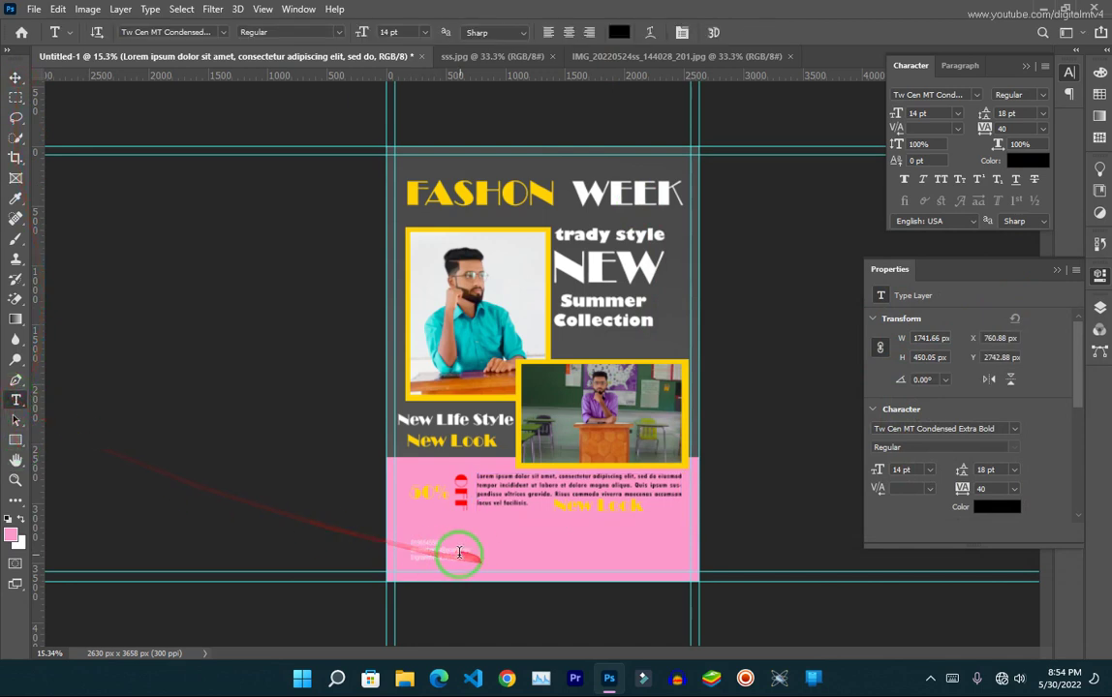
left_click_drag(410, 550, 472, 550)
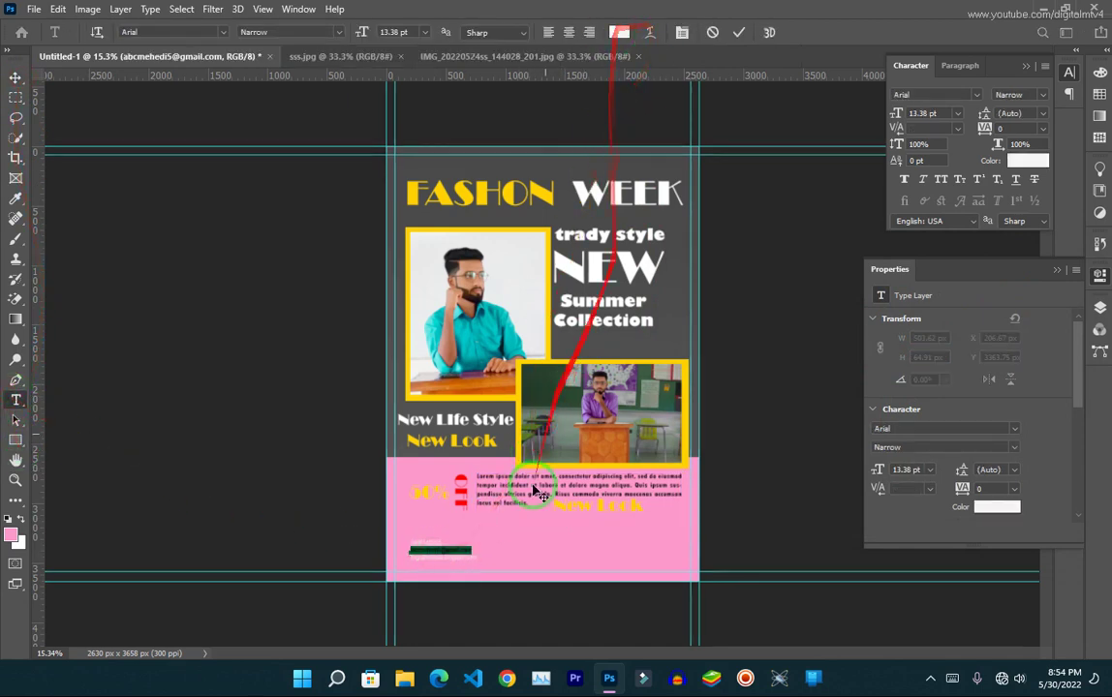
left_click(16, 76)
left_click(670, 534)
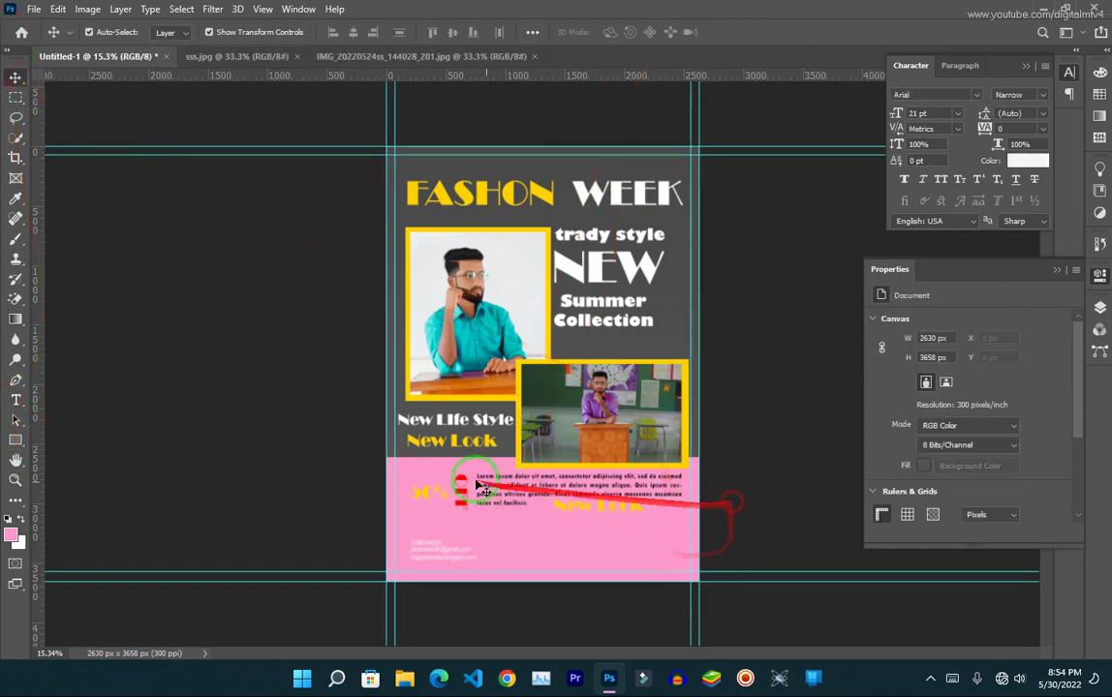
scroll(516, 509, "up", 4)
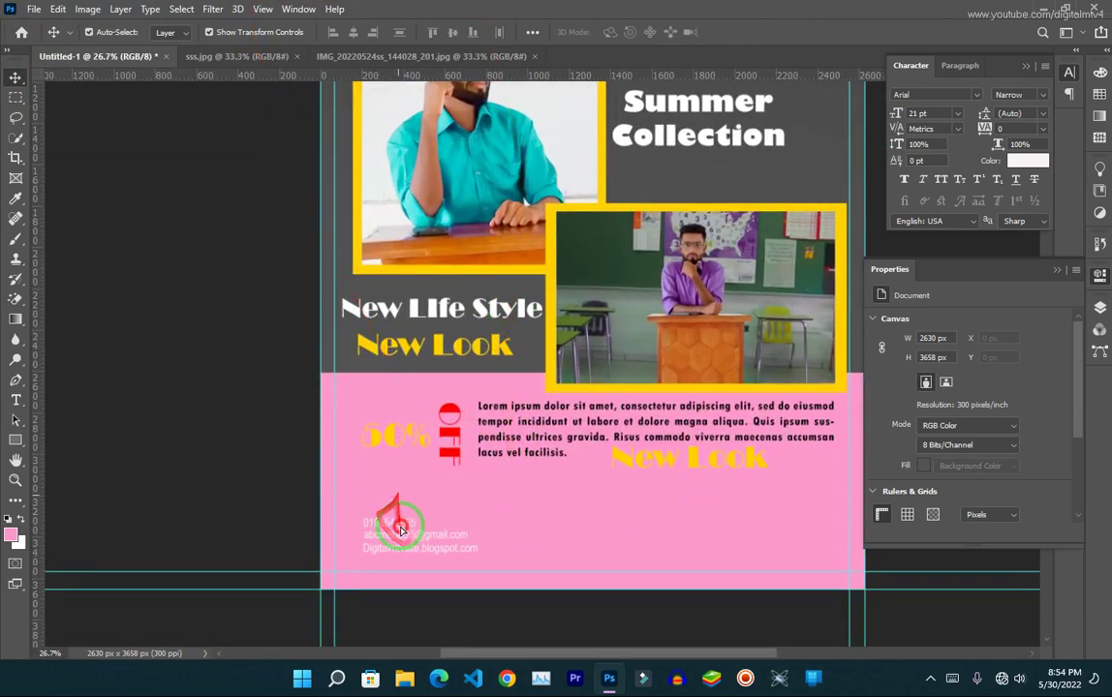
left_click(410, 531)
left_click(426, 548)
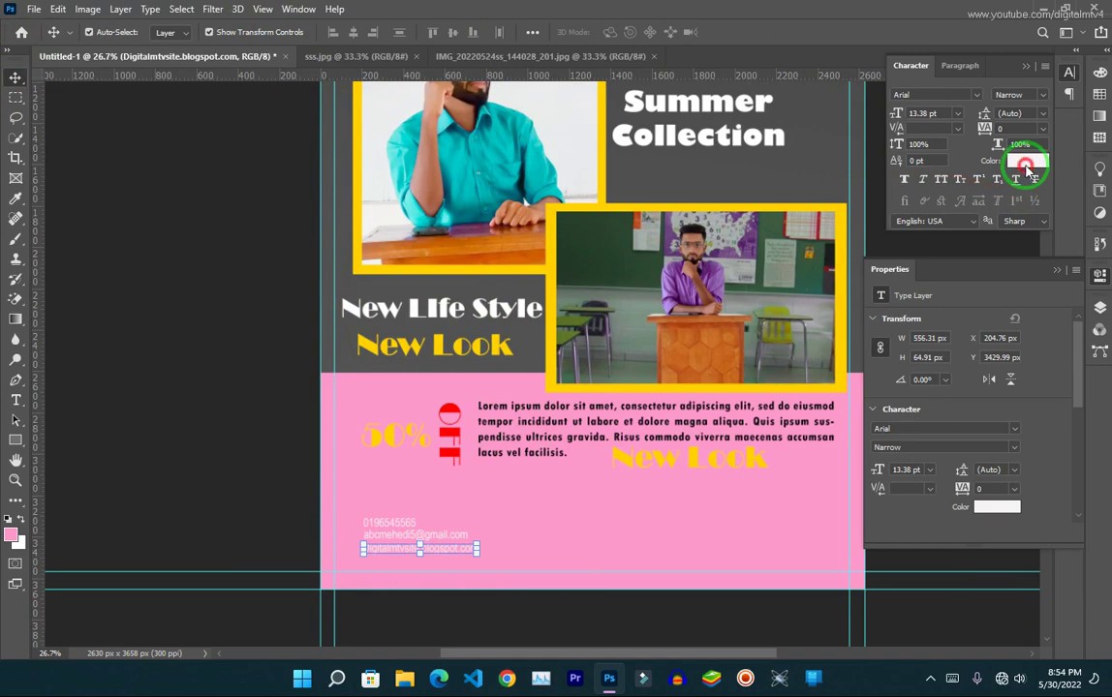
left_click(1028, 171)
left_click(701, 483)
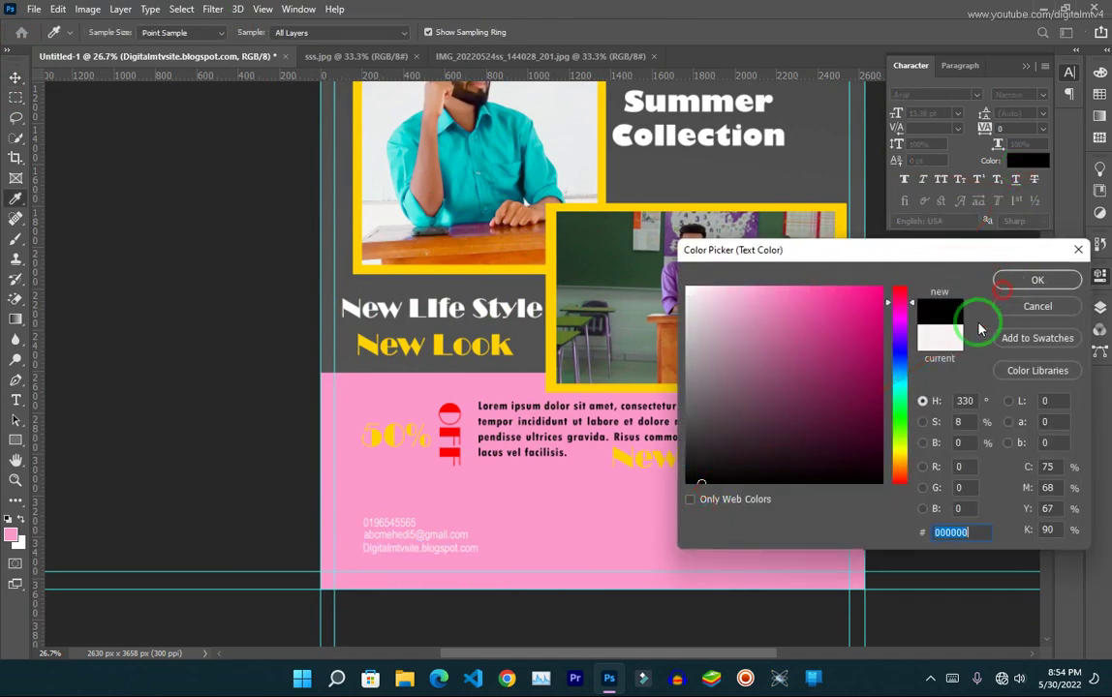
left_click(1033, 282)
- Switch the website line to near-black and make the e-mail line black
key("v")
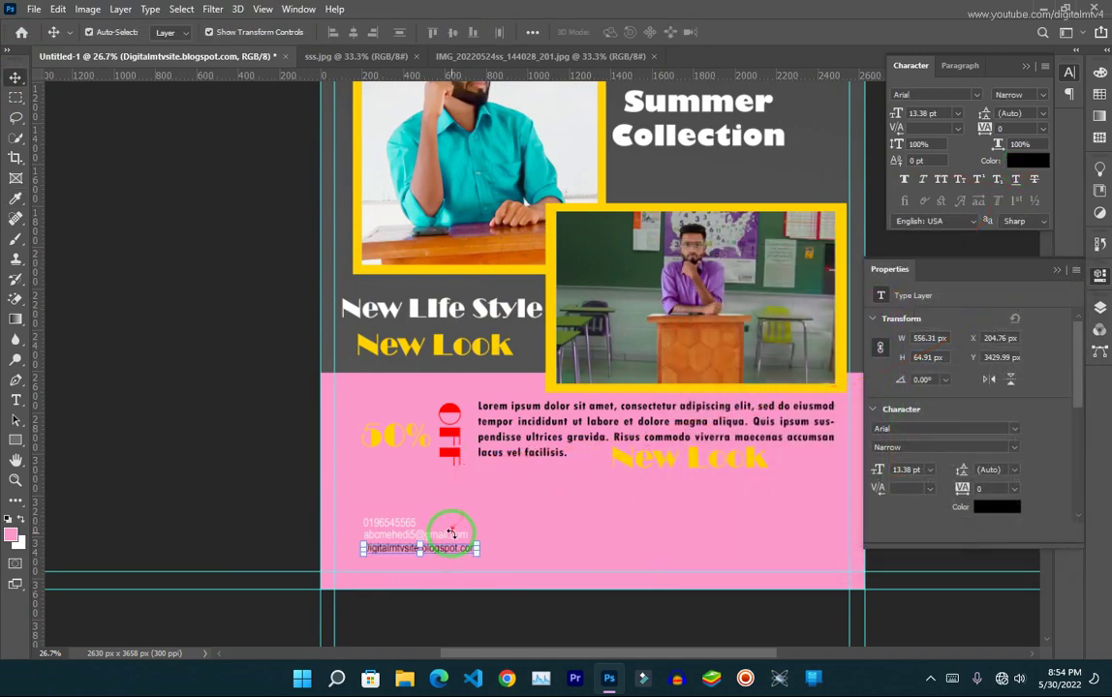
left_click(1027, 161)
left_click(702, 480)
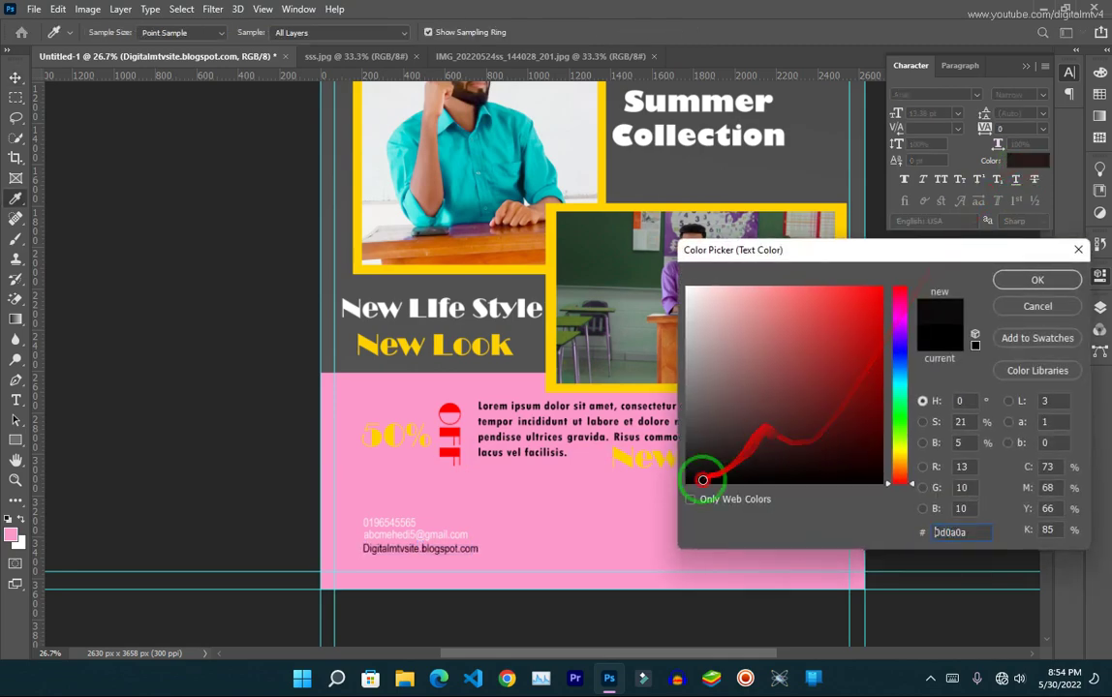
left_click(1037, 280)
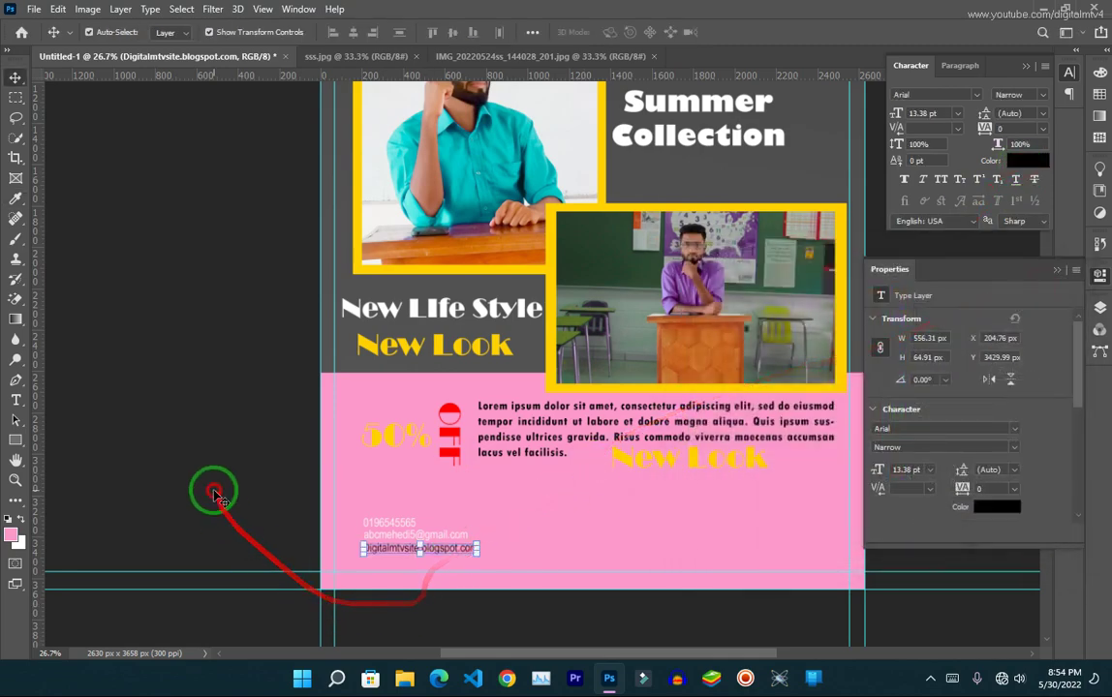
scroll(371, 539, "up", 3)
scroll(456, 571, "down", 1)
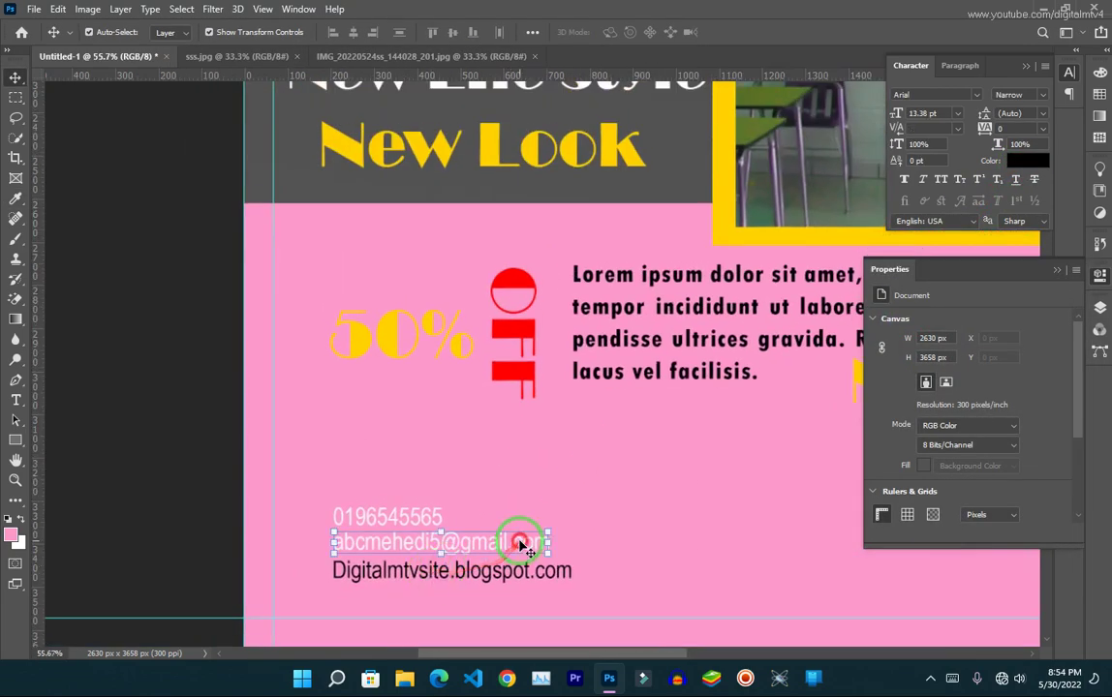
left_click(1027, 161)
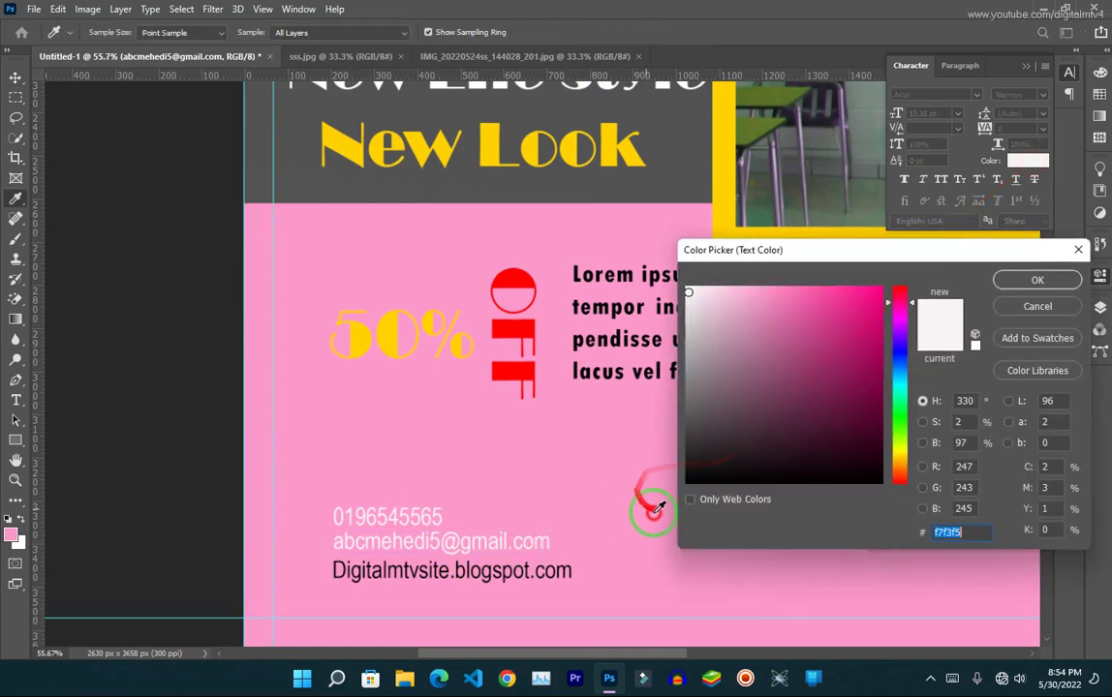
left_click(694, 477)
left_click(1037, 280)
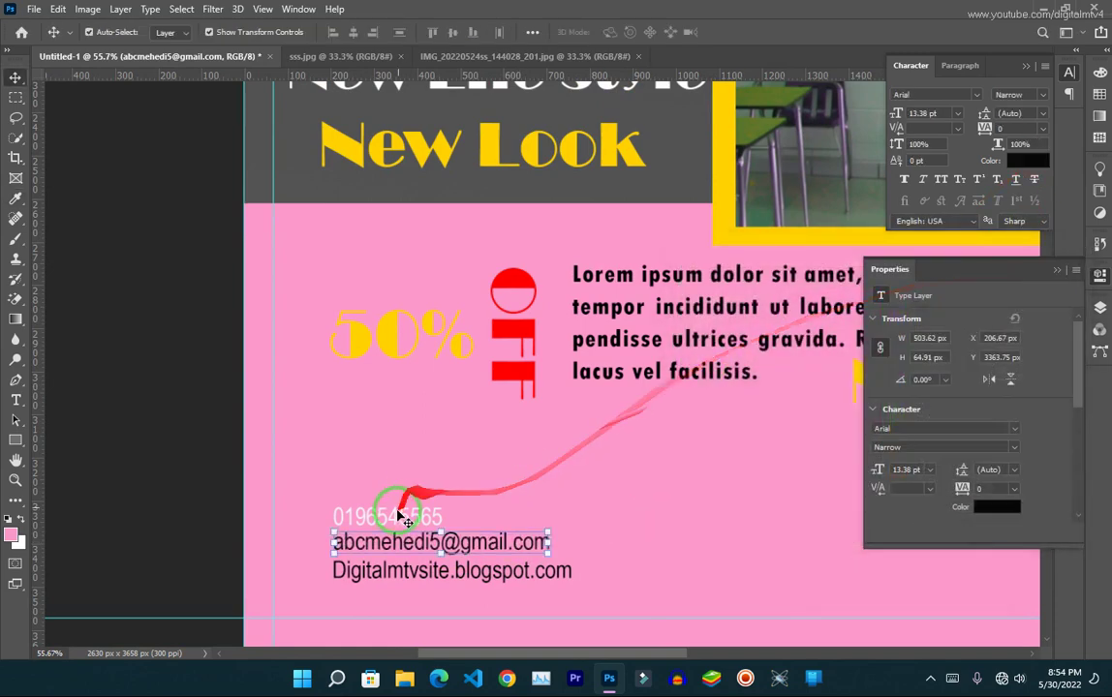
left_click(398, 516)
- Set the phone number line's text colour to near-black #292628
left_click(387, 515)
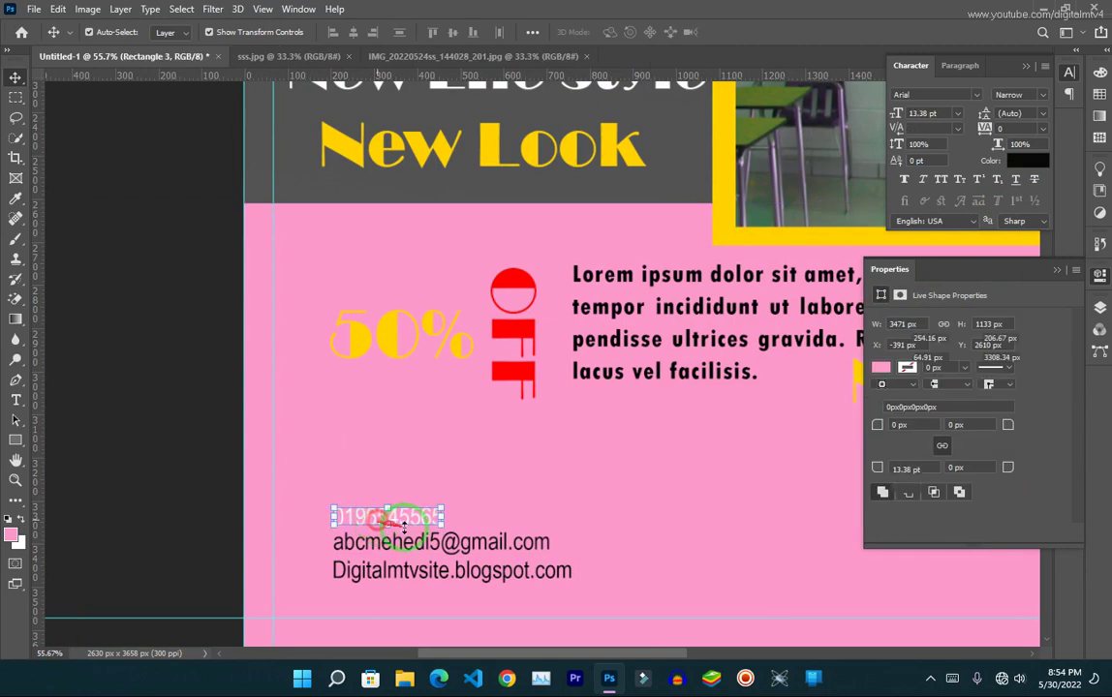
left_click(1034, 161)
left_click(688, 480)
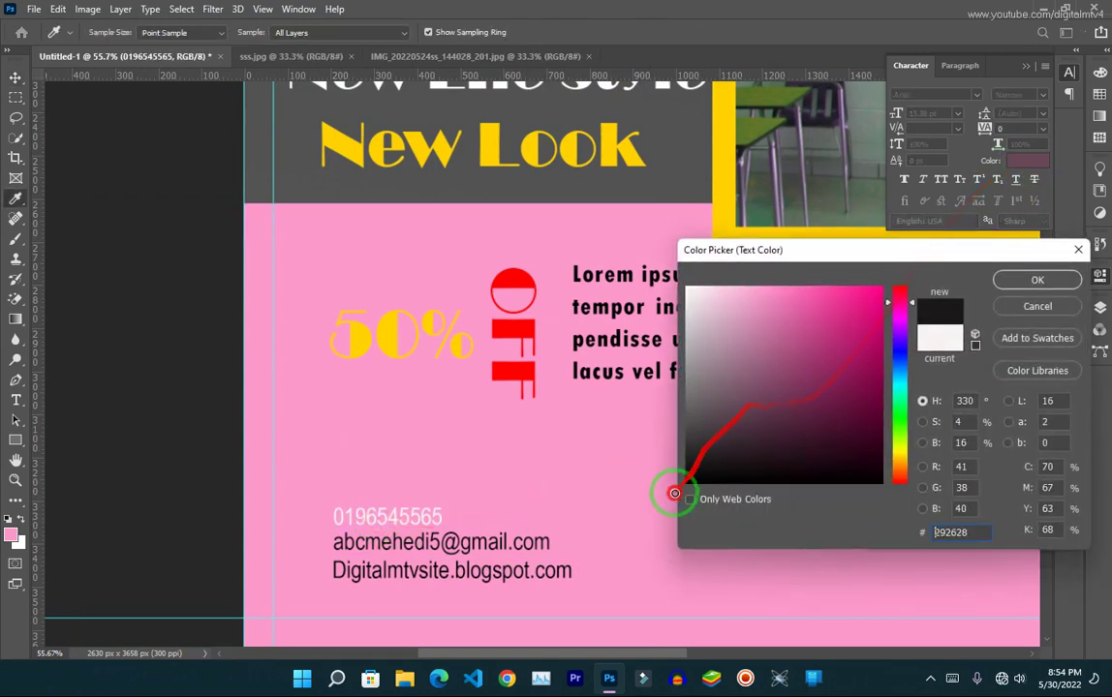
left_click(1035, 281)
- Scale the Lorem ipsum paragraph to about 104%, giving 14.55 pt text with 18.7 pt leading
scroll(484, 440, "down", 5)
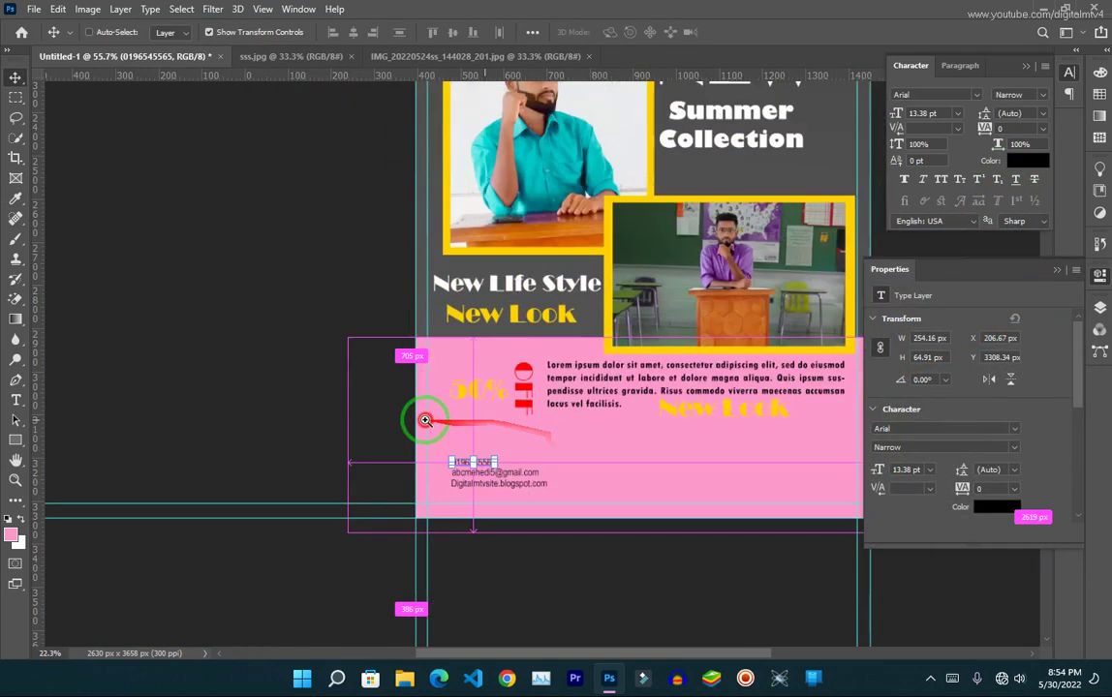
scroll(422, 422, "down", 1)
left_click(762, 510)
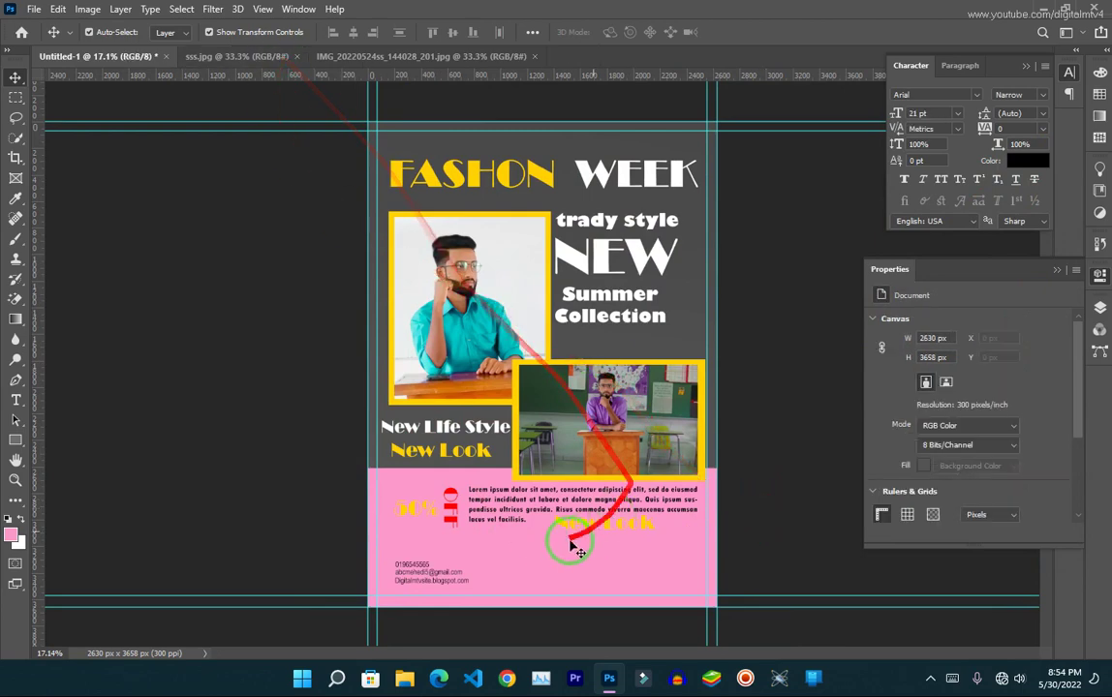
scroll(539, 523, "down", 3)
scroll(539, 523, "up", 2)
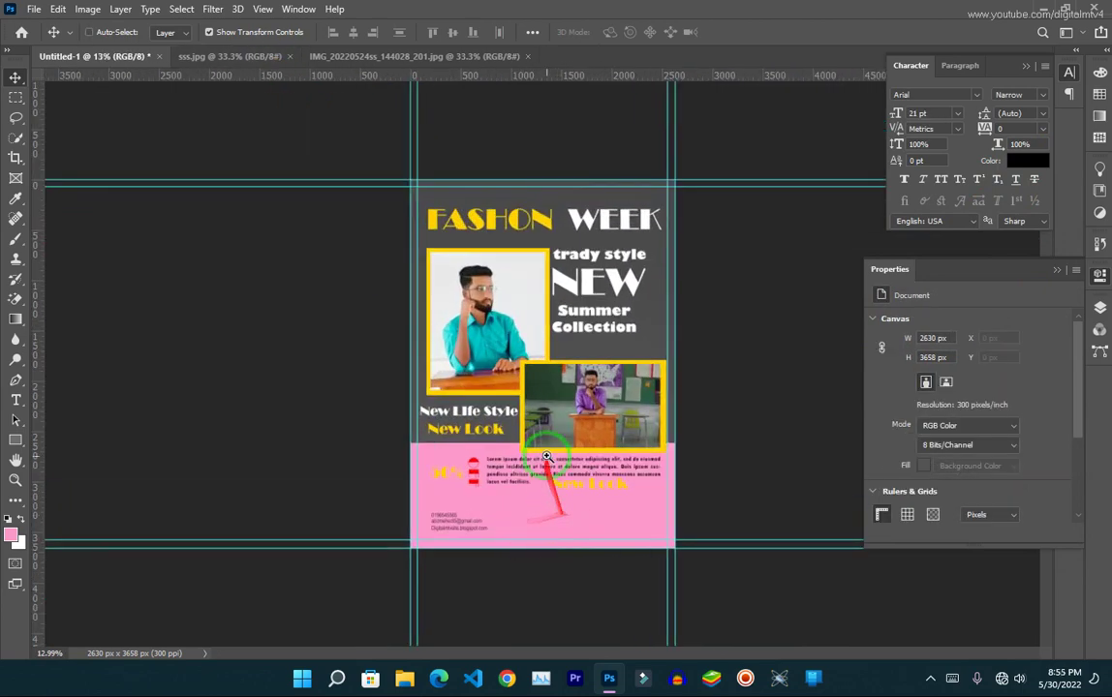
scroll(546, 456, "up", 1)
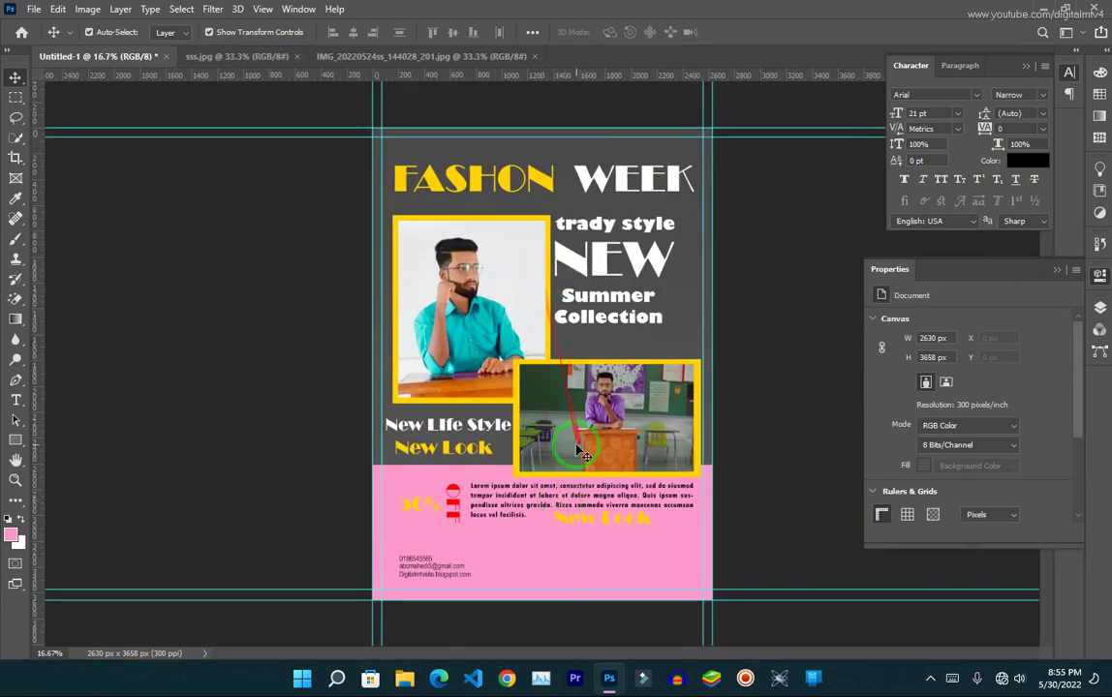
left_click(611, 559)
left_click(513, 509)
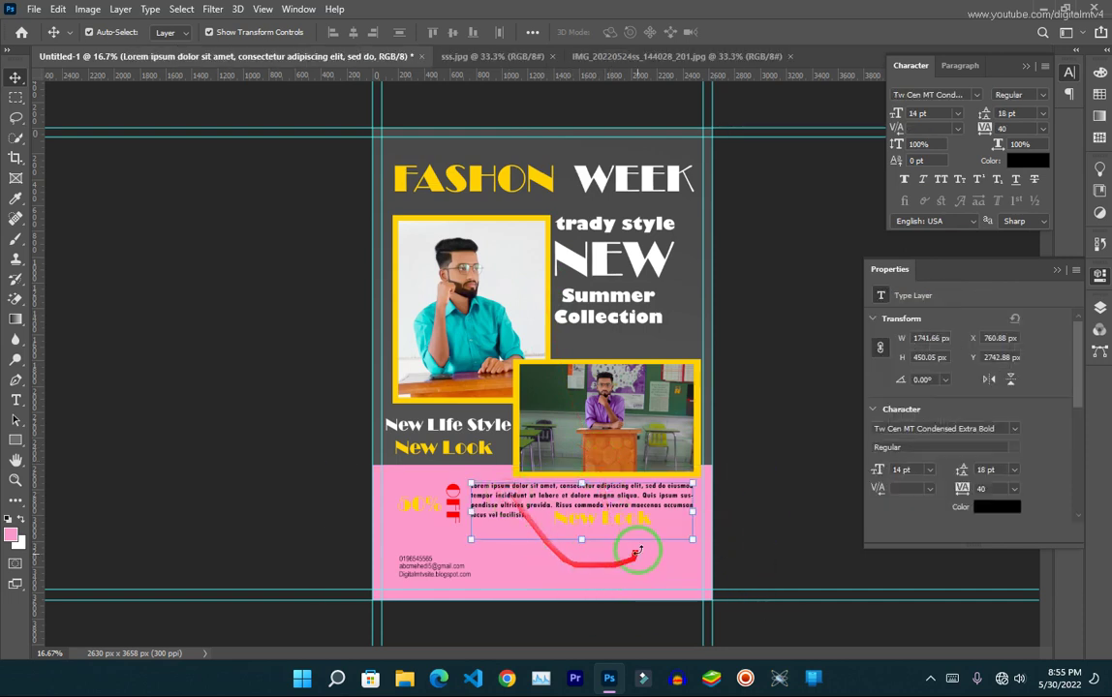
left_click(616, 521)
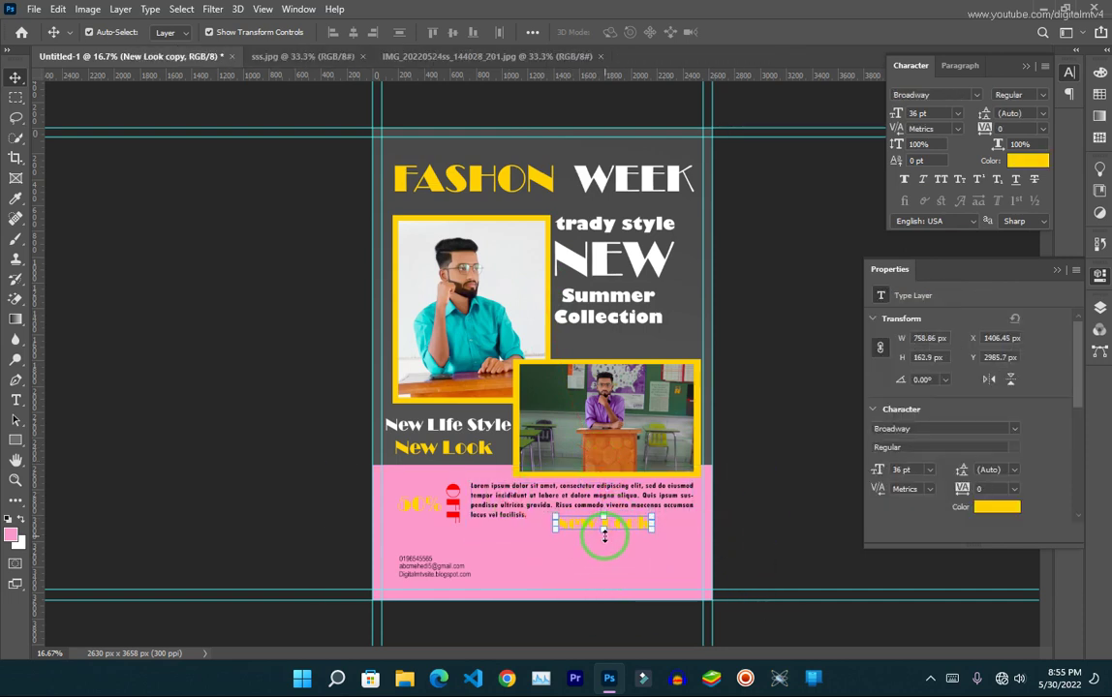
left_click(521, 496)
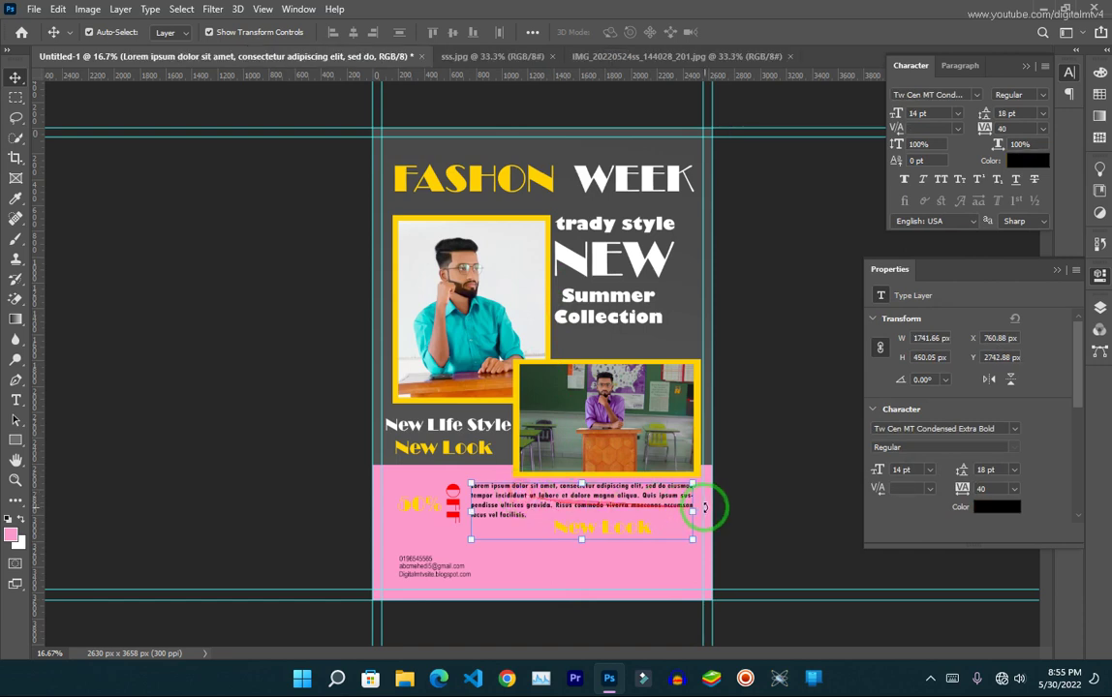
left_click_drag(694, 480, 697, 473)
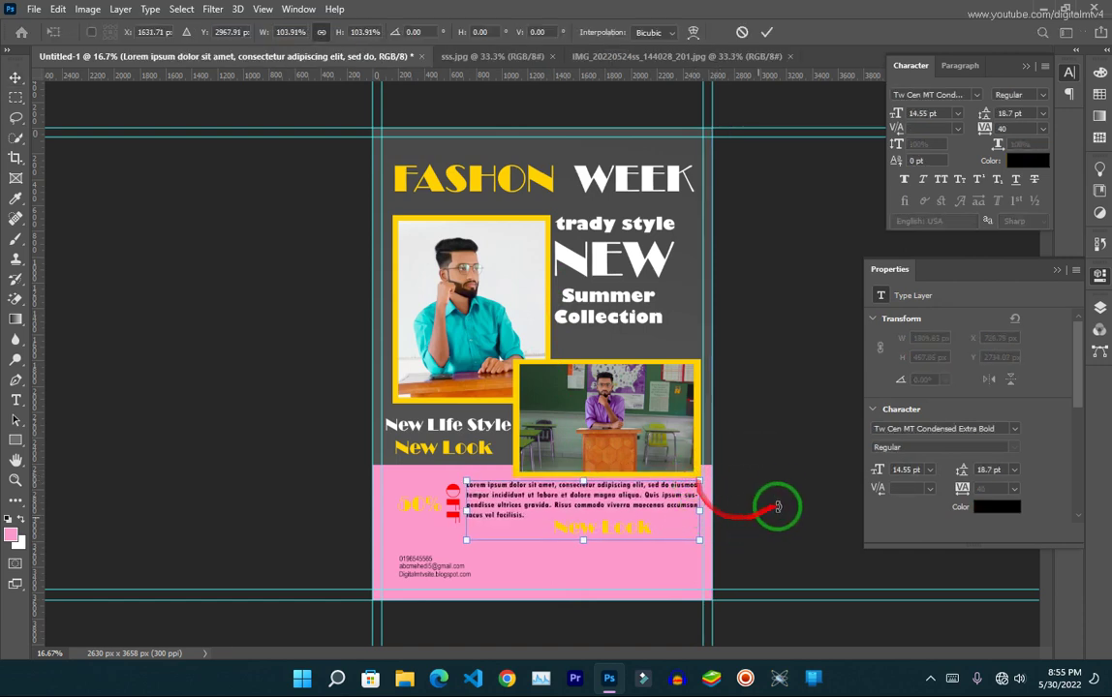
left_click(596, 528)
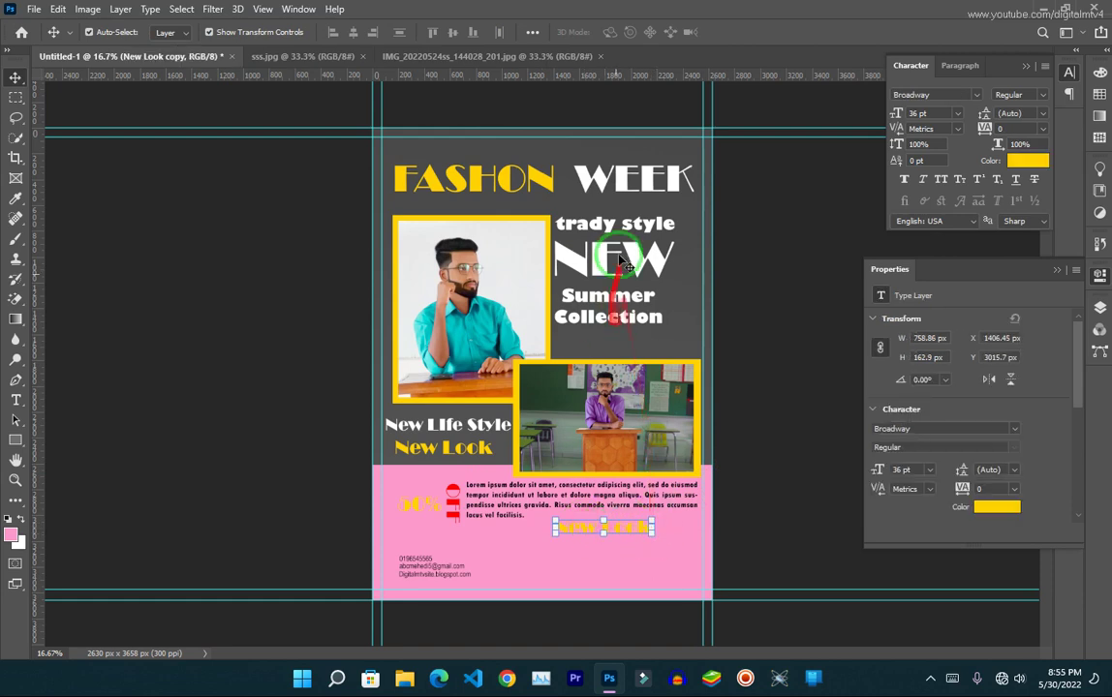
- Copy the FASHION WEEK headline into the pink band's lower right as a footer
mouse_move(608, 196)
left_mouse_down()
mouse_move(443, 563)
mouse_move(492, 556)
left_mouse_up()
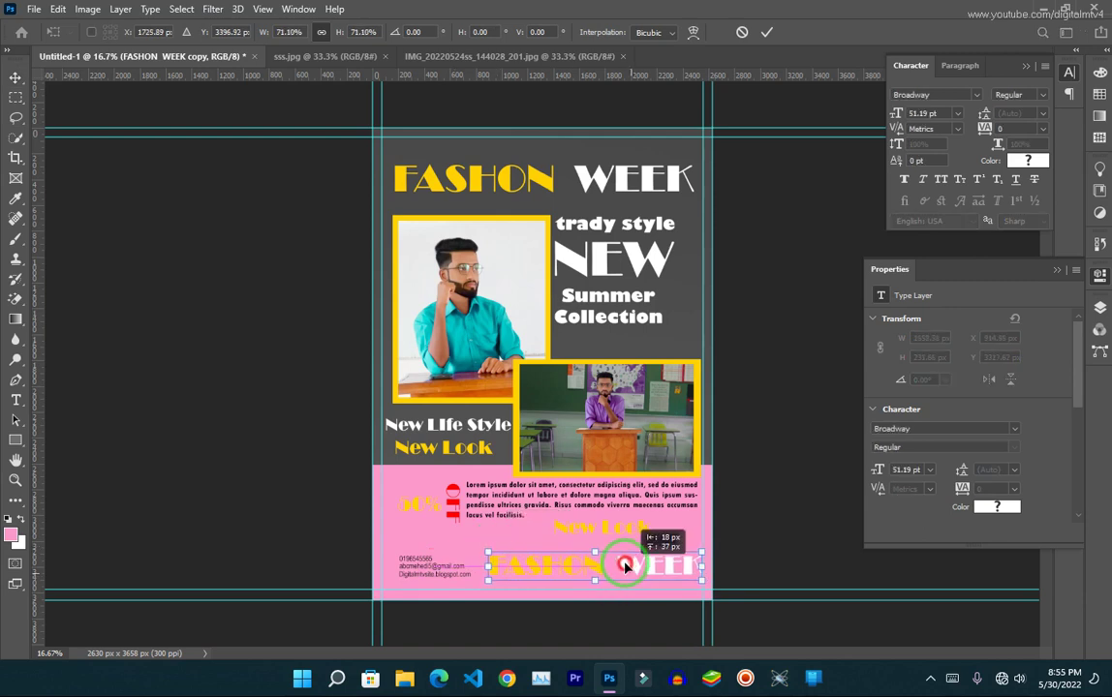
left_click_drag(631, 579, 625, 530)
key("Return")
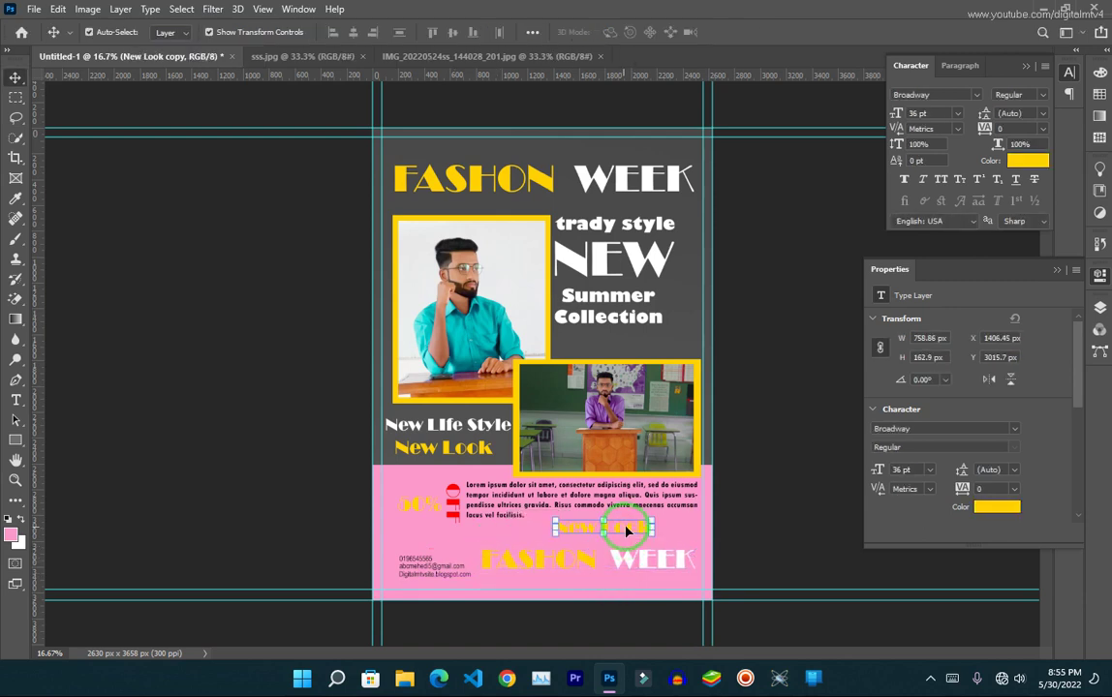
left_click(739, 516)
left_click_drag(539, 498, 560, 523)
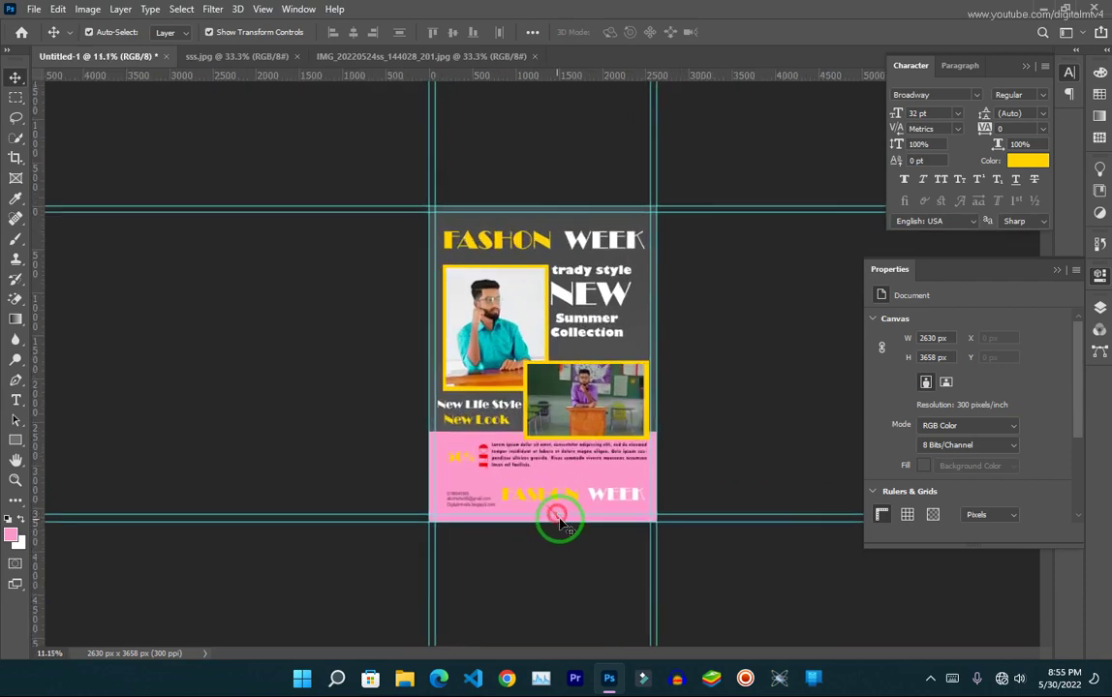
left_click_drag(578, 389, 601, 402)
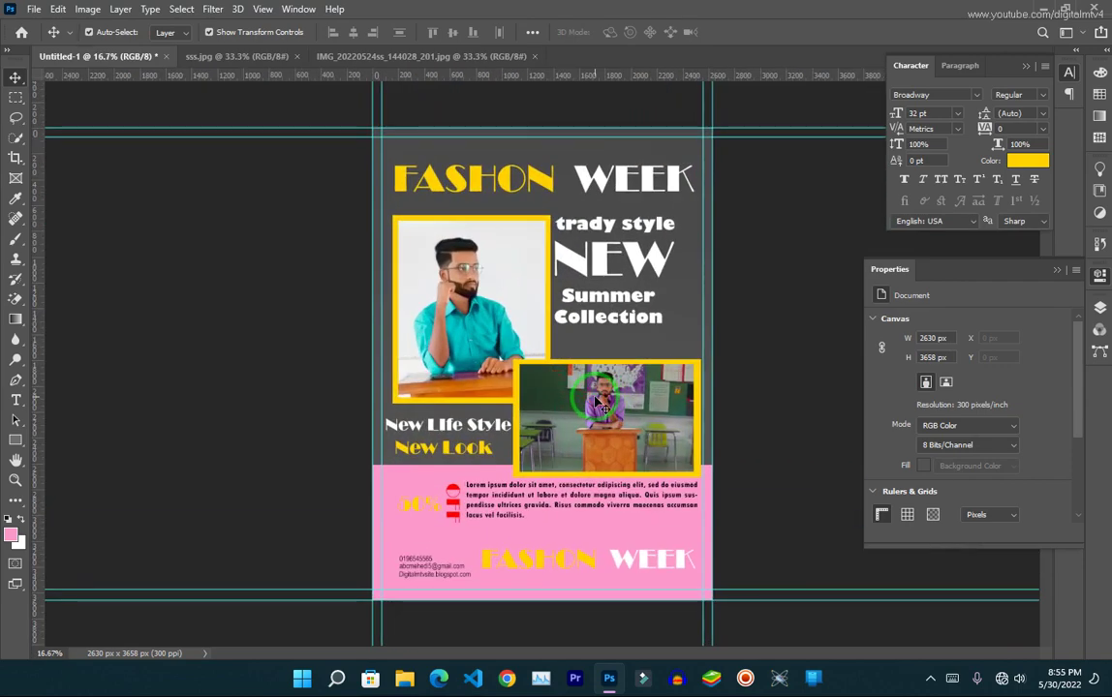
mouse_move(566, 341)
left_mouse_down()
mouse_move(588, 363)
mouse_move(543, 313)
left_mouse_up()
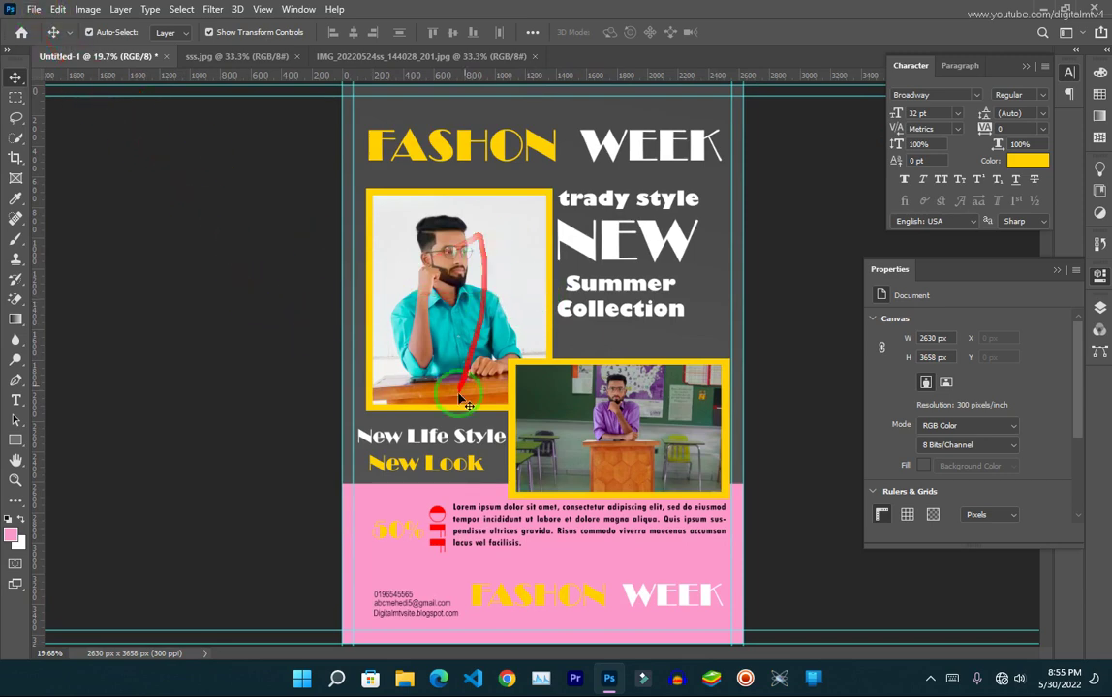
- Save the poster locally as maga.psd with maximum compatibility kept
left_click(34, 8)
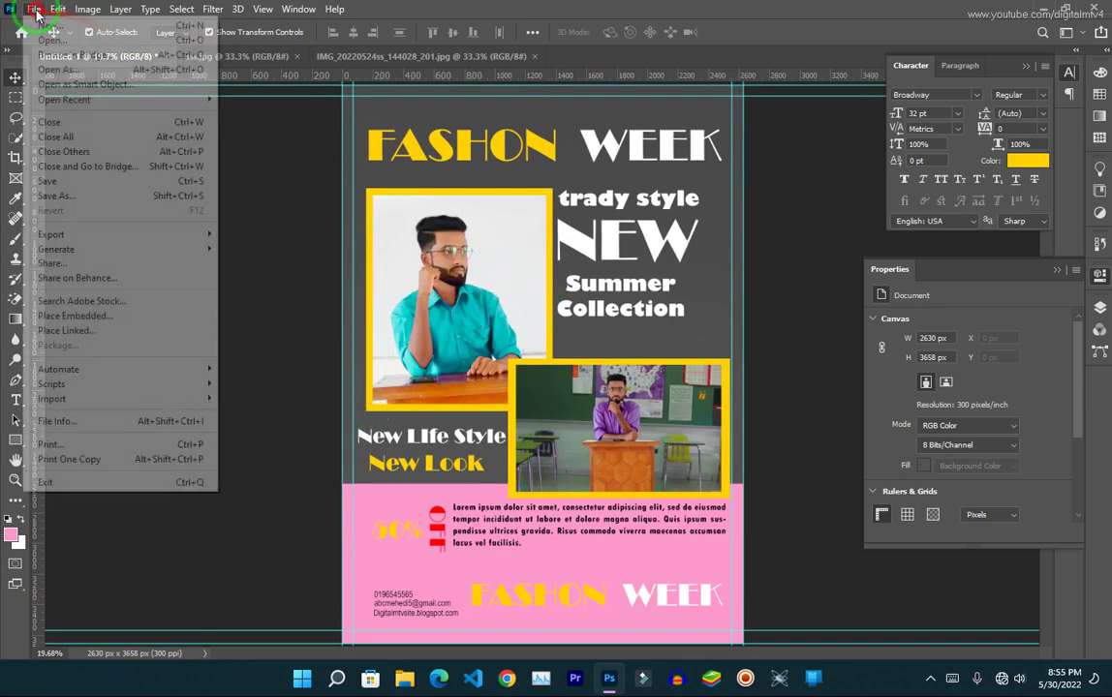
left_click(69, 197)
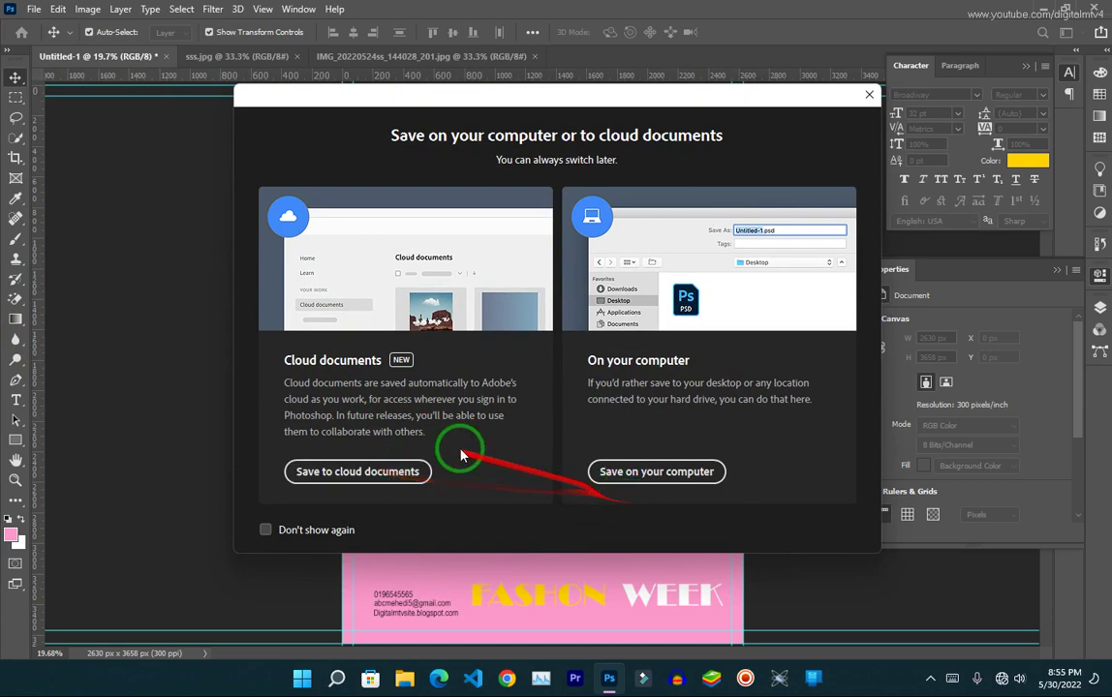
left_click(650, 473)
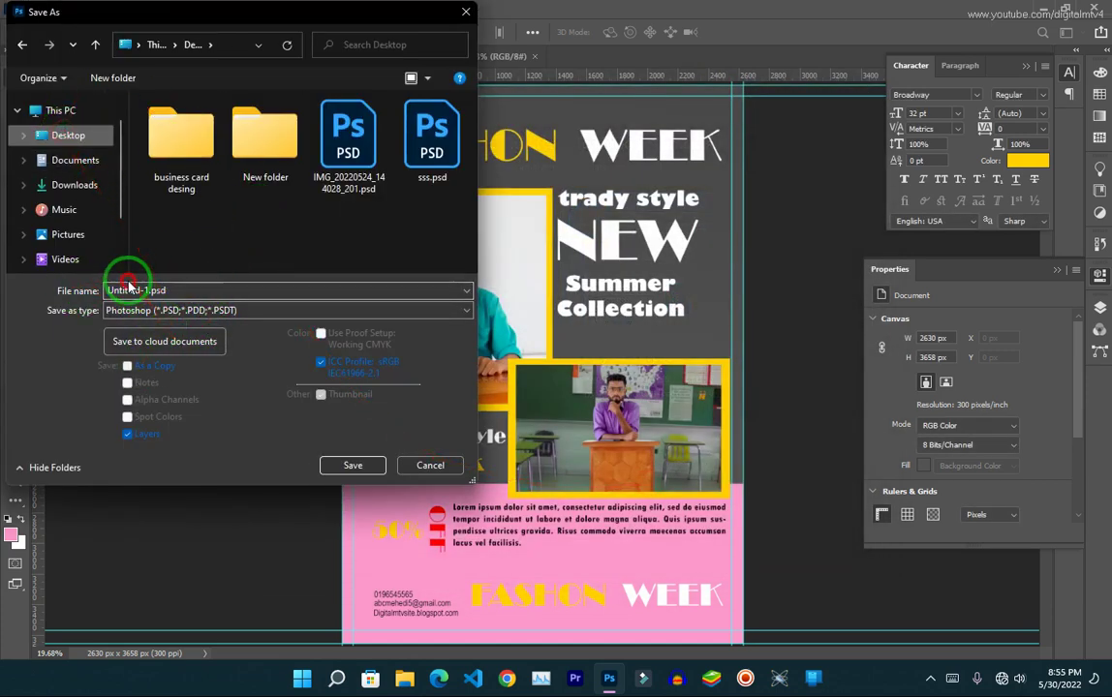
type("maga")
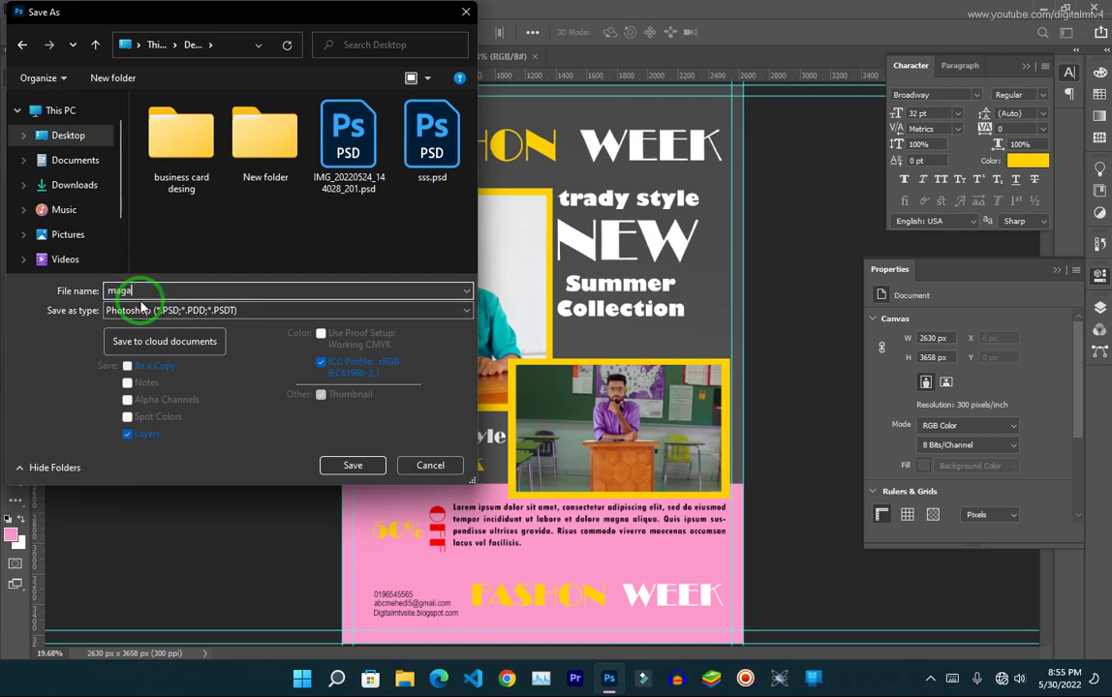
left_click(350, 466)
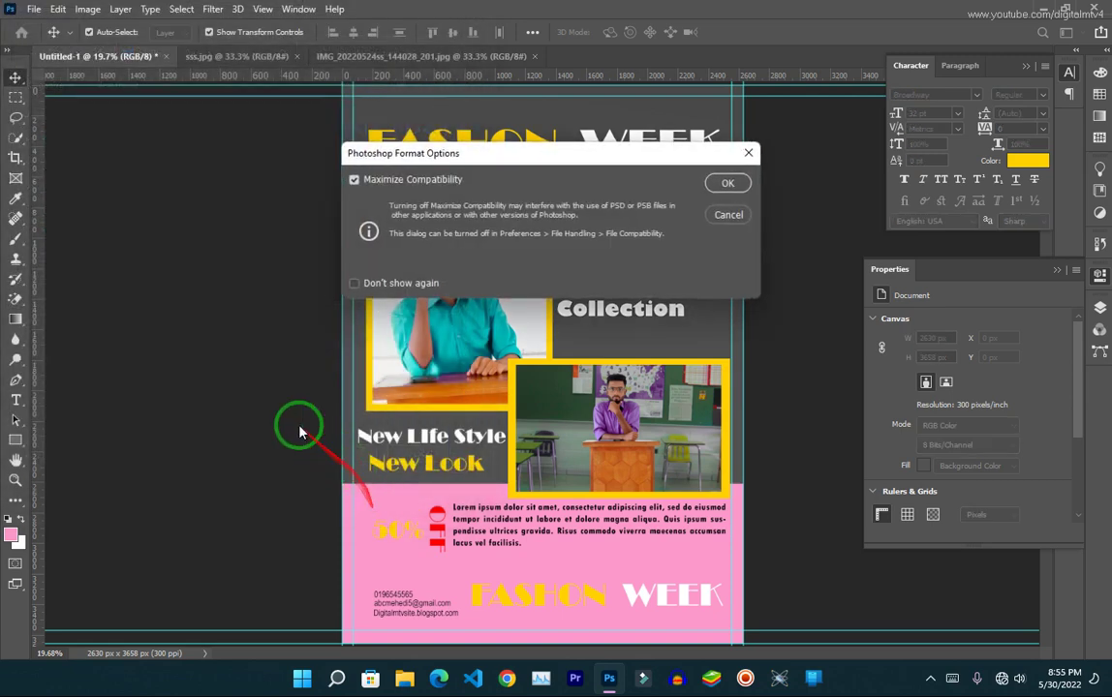
left_click(719, 184)
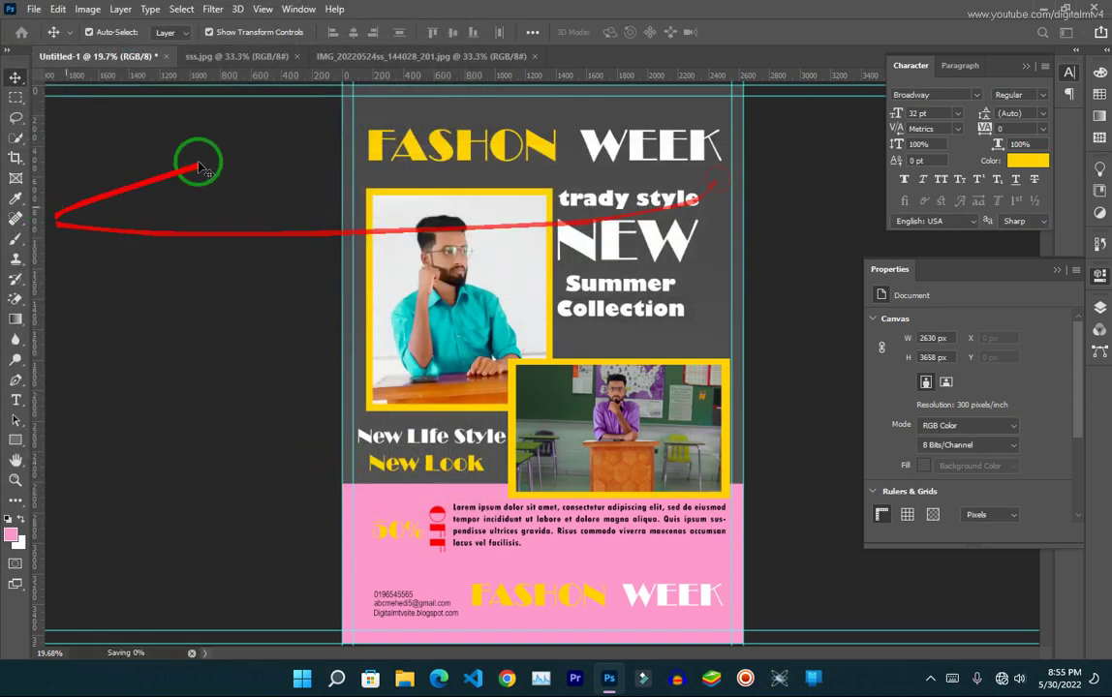
- Save a JPEG copy of the poster as maga.jpg at quality 12
left_click(35, 10)
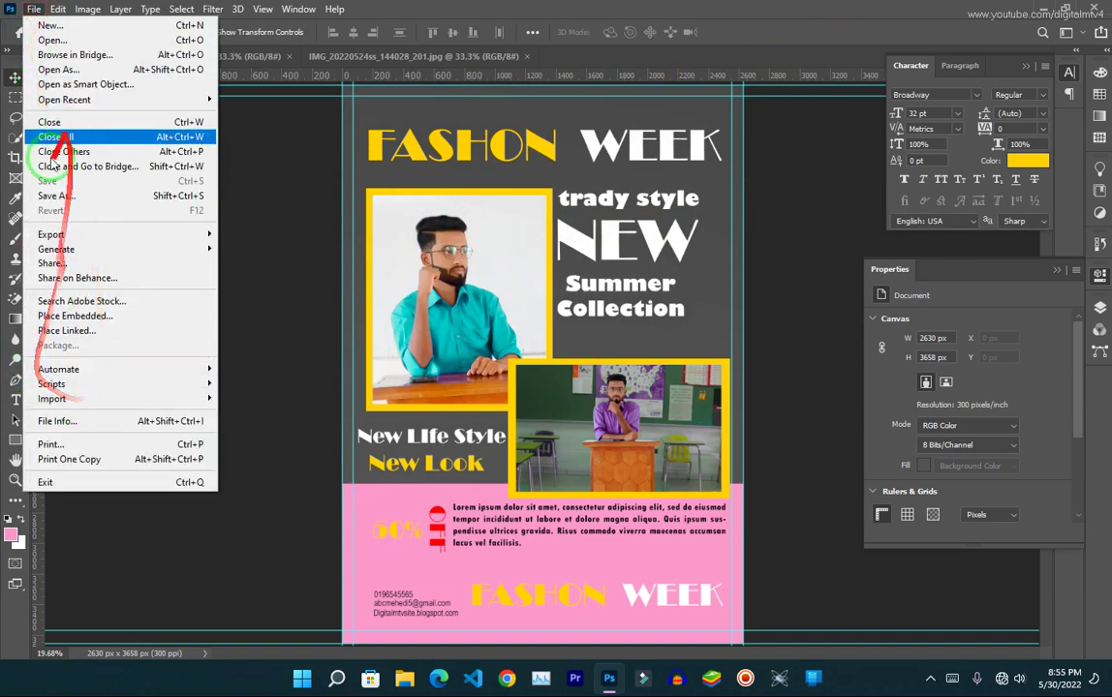
left_click(56, 196)
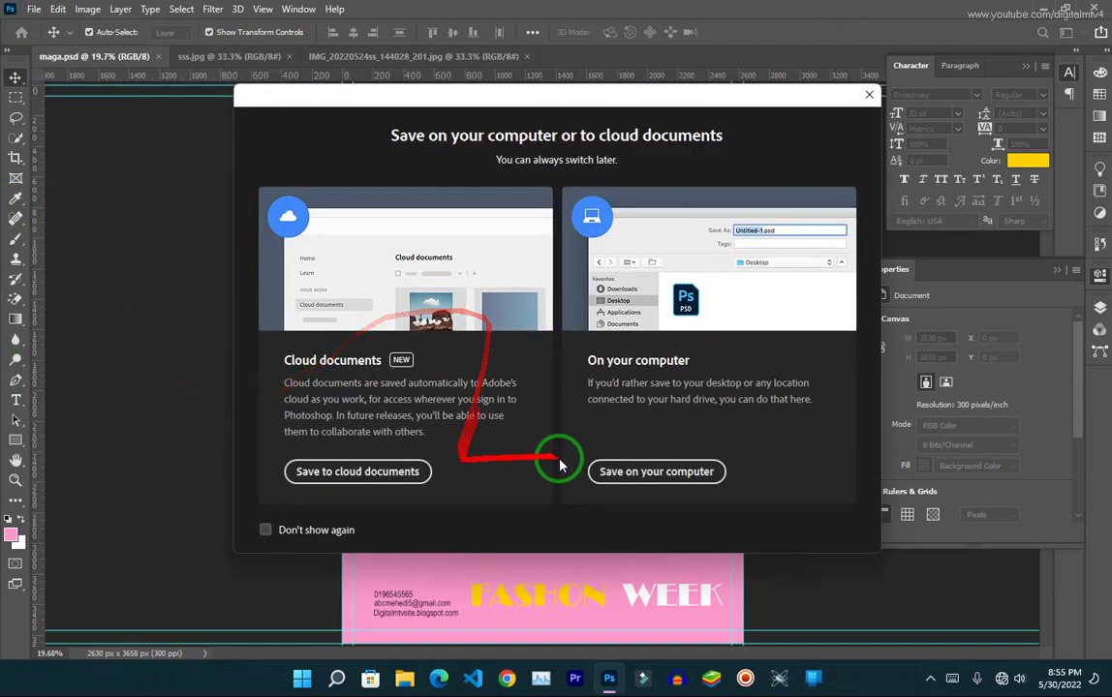
left_click(642, 471)
left_click(219, 310)
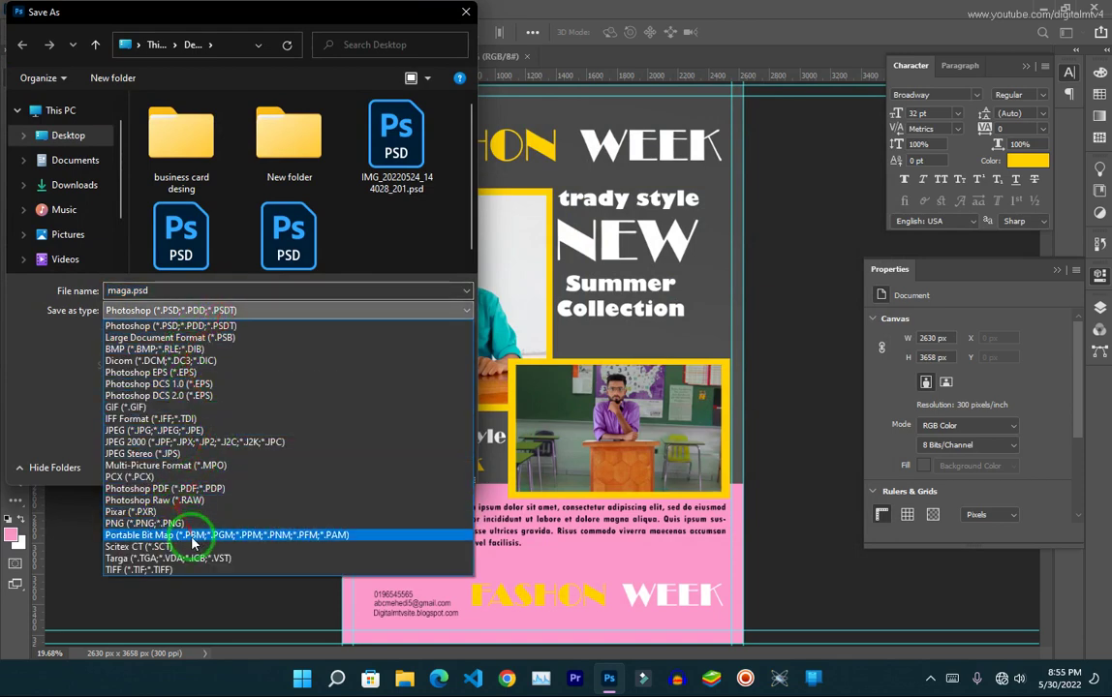
left_click(181, 430)
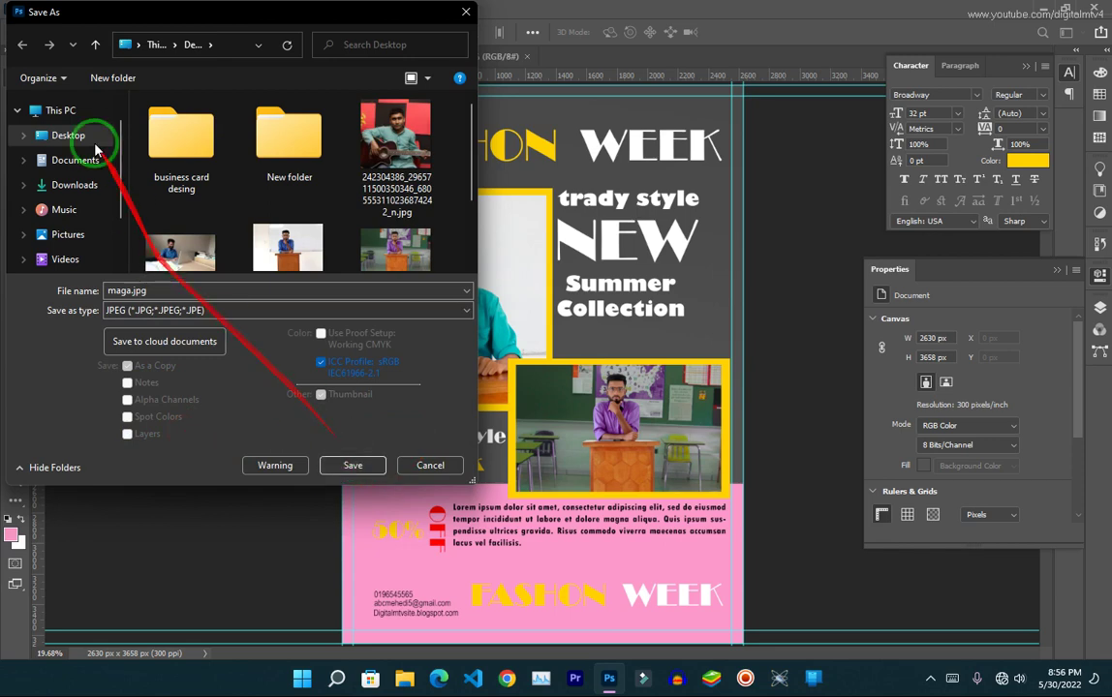
left_click(345, 464)
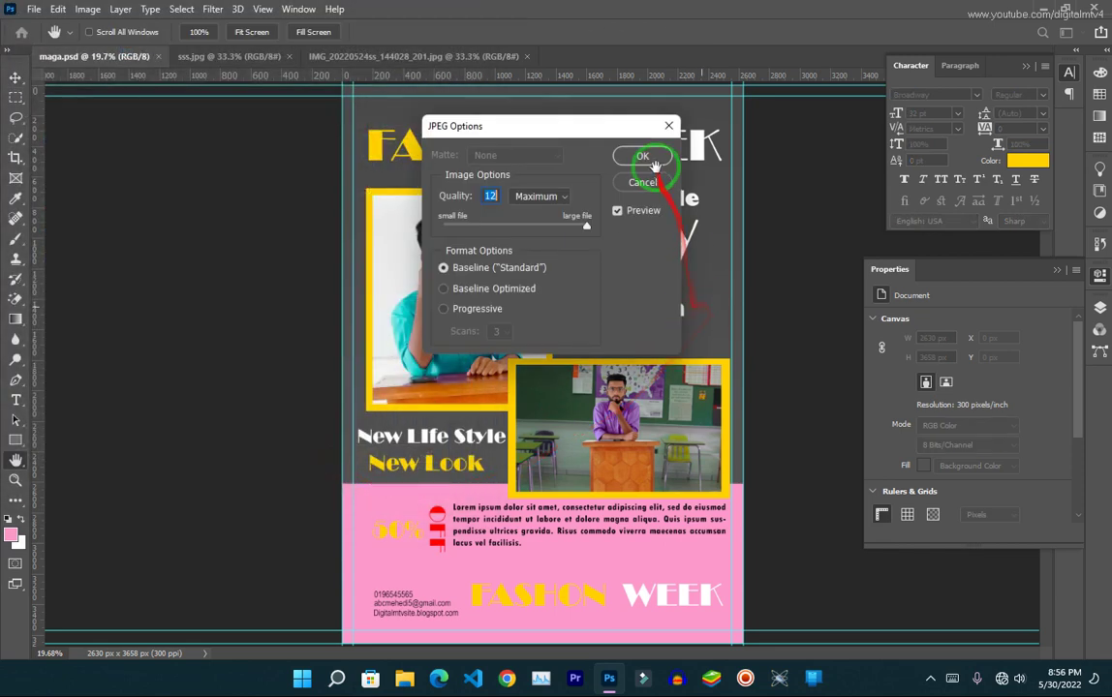
left_click(656, 164)
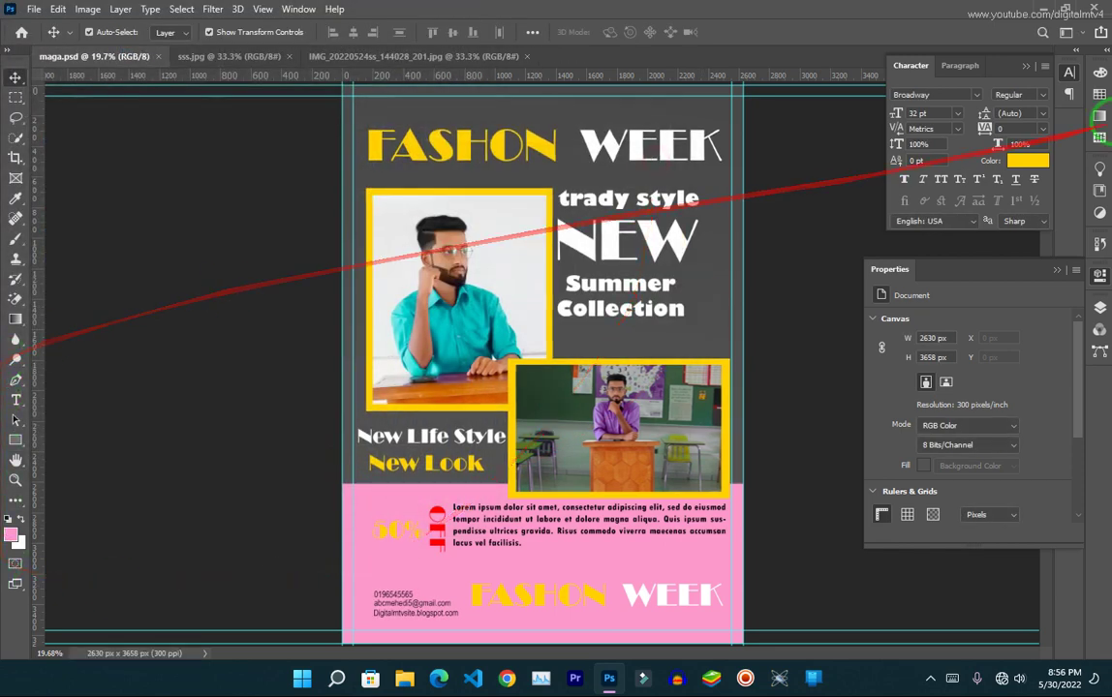
- Close Photoshop, inspect maga.jpg in Photos, then close the viewer
left_click(1103, 10)
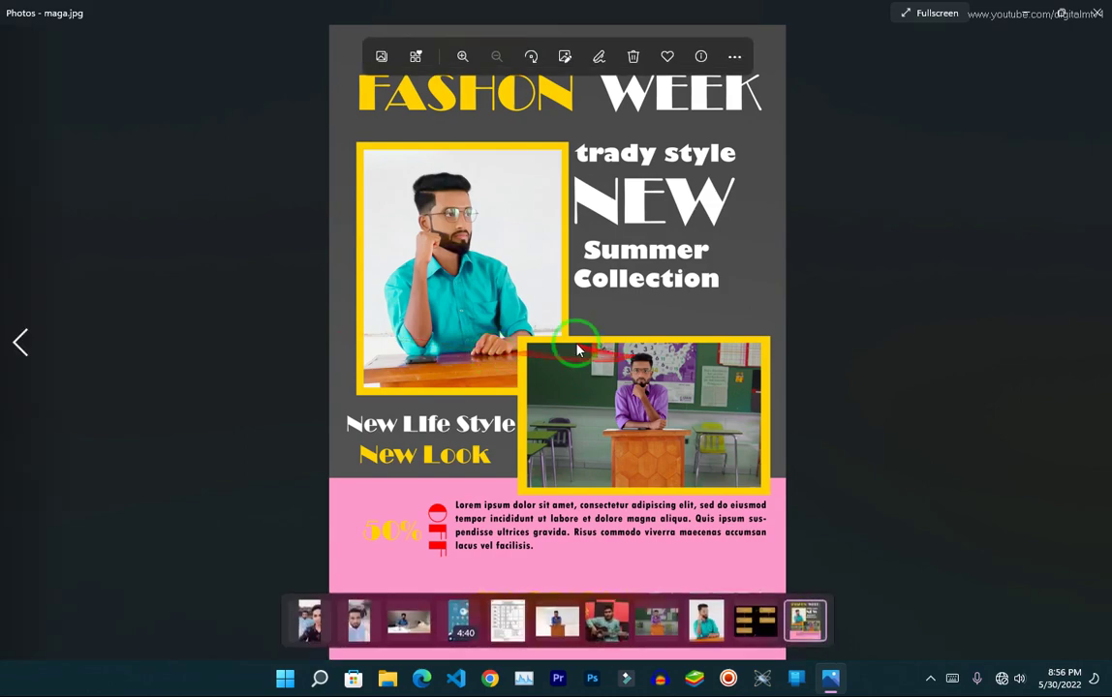
scroll(508, 211, "up", 2)
scroll(595, 230, "up", 2)
scroll(459, 173, "down", 2)
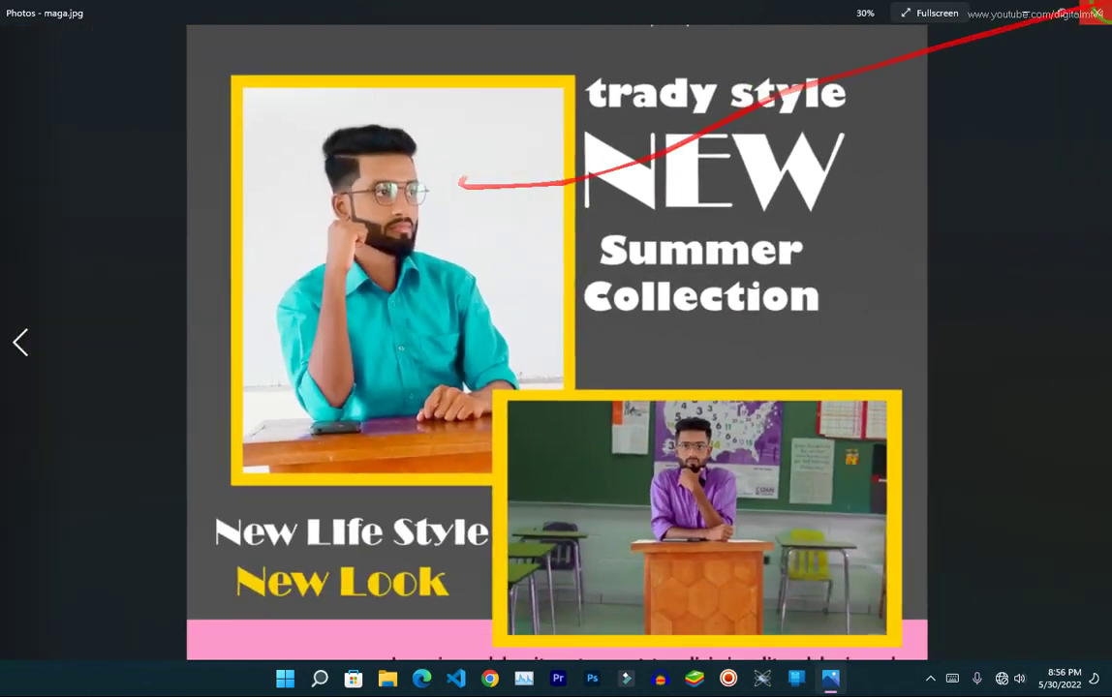
left_click(1097, 14)
left_click(930, 678)
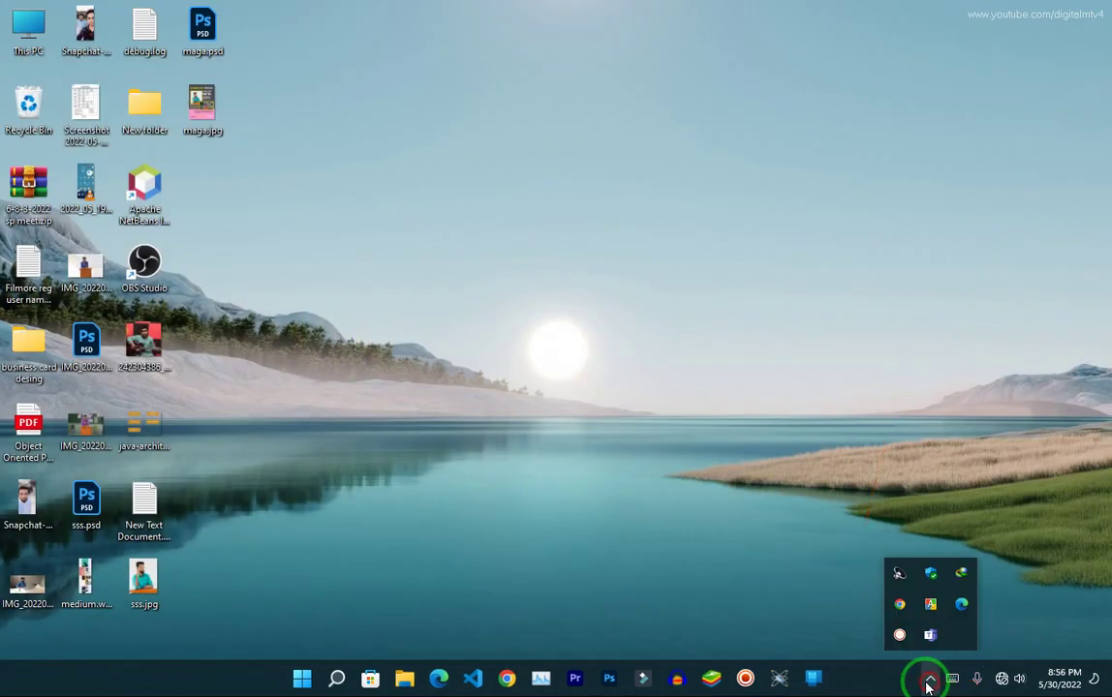